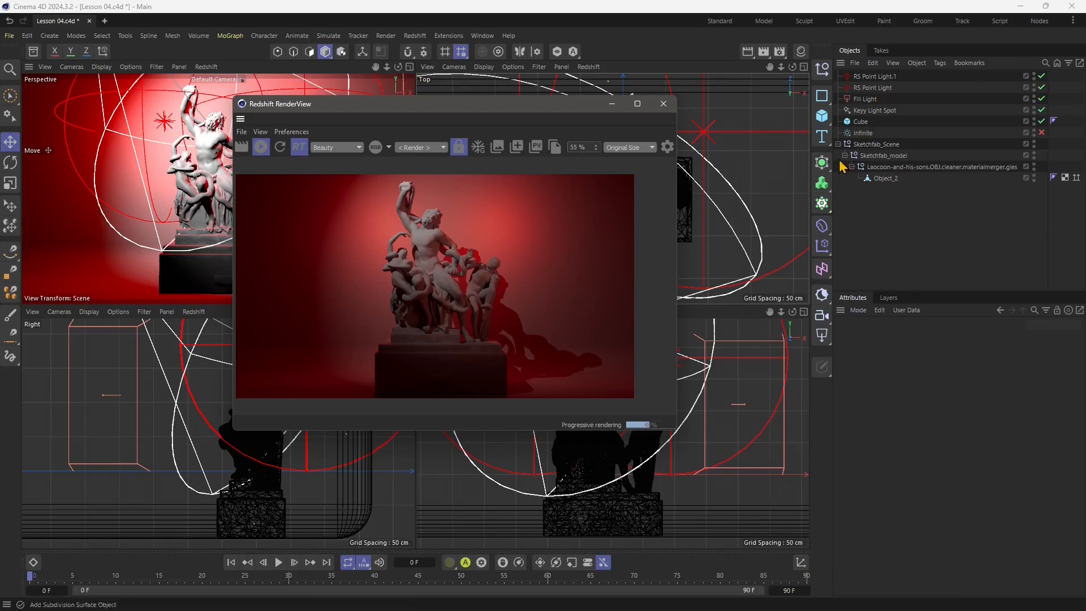
Step: Select the fill light and the RS Point Light in turn to review the scene's existing lights
{"action": "left_click", "coordinate": [865, 88]}
{"action": "left_click", "coordinate": [865, 99]}
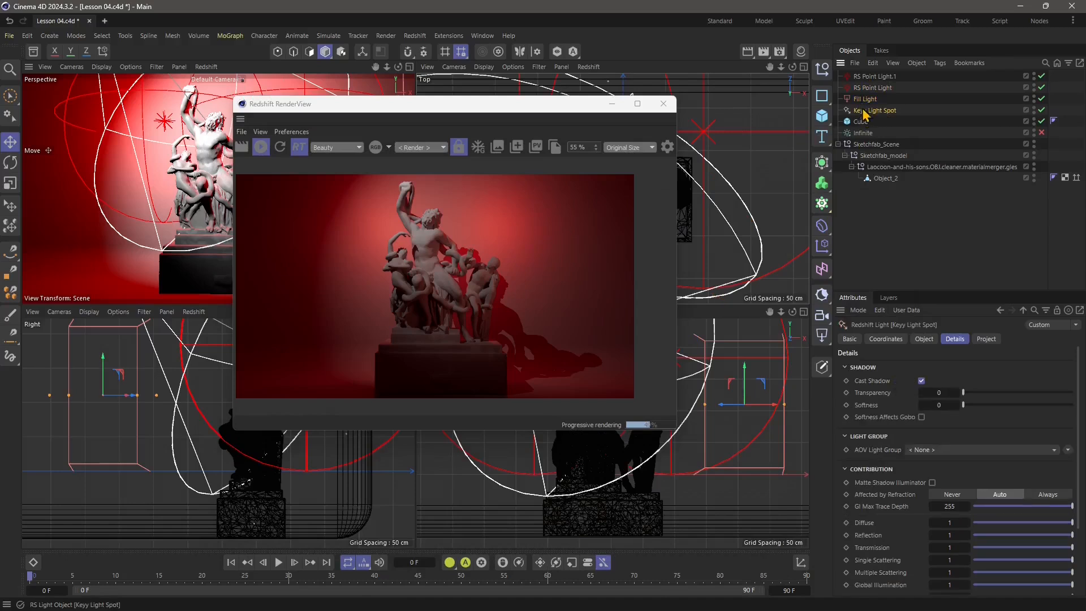
{"action": "left_click", "coordinate": [873, 89]}
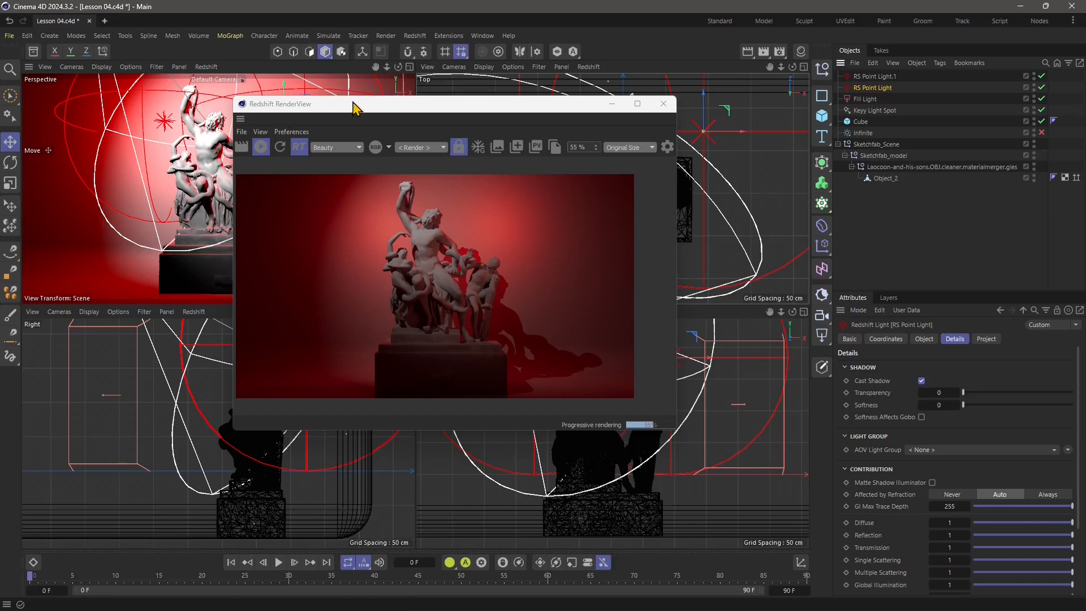
Step: Turn off RT mode in the Redshift RenderView, stop the progressive render and close the view
{"action": "mouse_move", "coordinate": [315, 108]}
{"action": "left_mouse_down"}
{"action": "mouse_move", "coordinate": [340, 120]}
{"action": "mouse_move", "coordinate": [335, 104]}
{"action": "left_mouse_up"}
{"action": "left_click", "coordinate": [320, 141]}
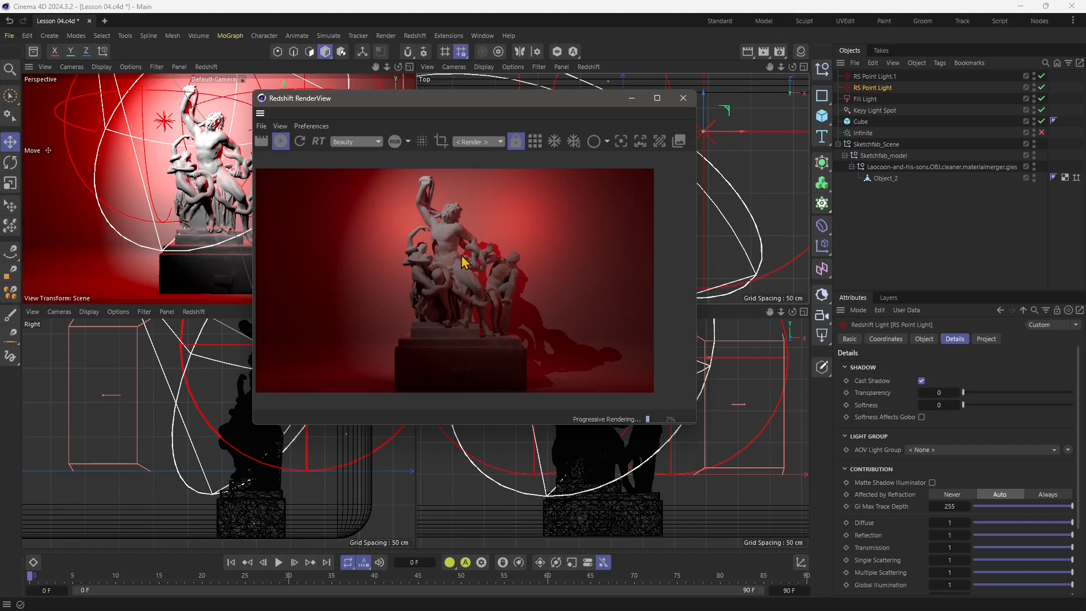
{"action": "left_click", "coordinate": [281, 142]}
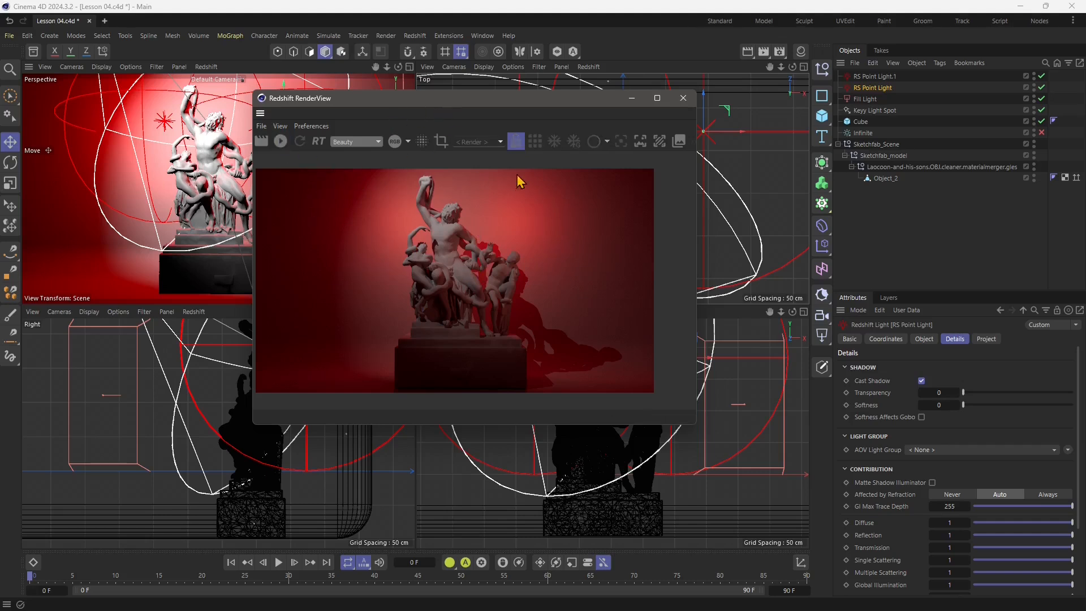
{"action": "left_click_drag", "start_coordinate": [290, 103], "coordinate": [286, 121]}
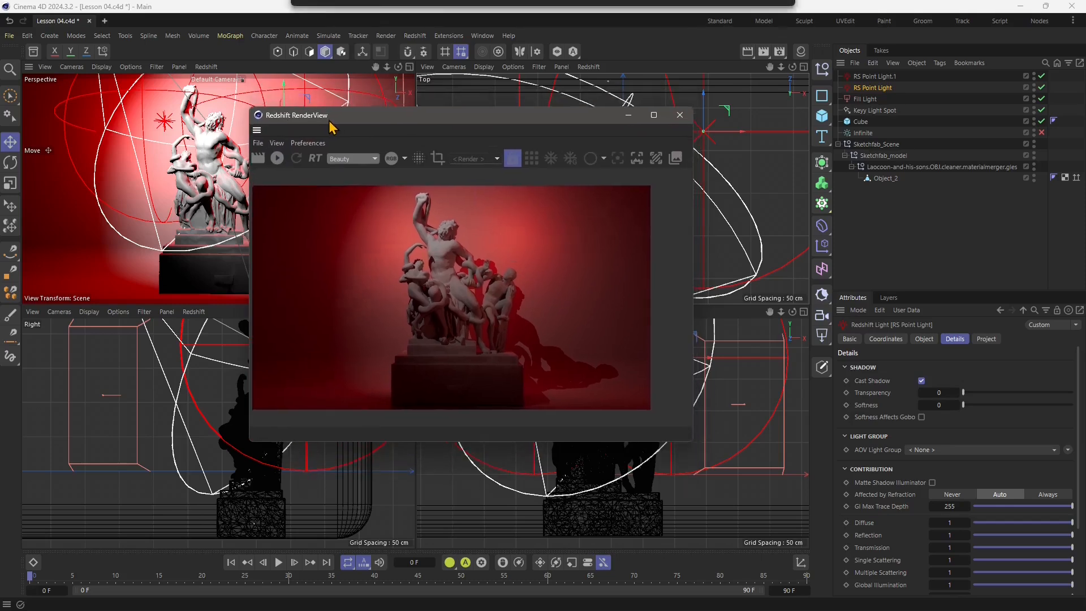
{"action": "left_click", "coordinate": [679, 117]}
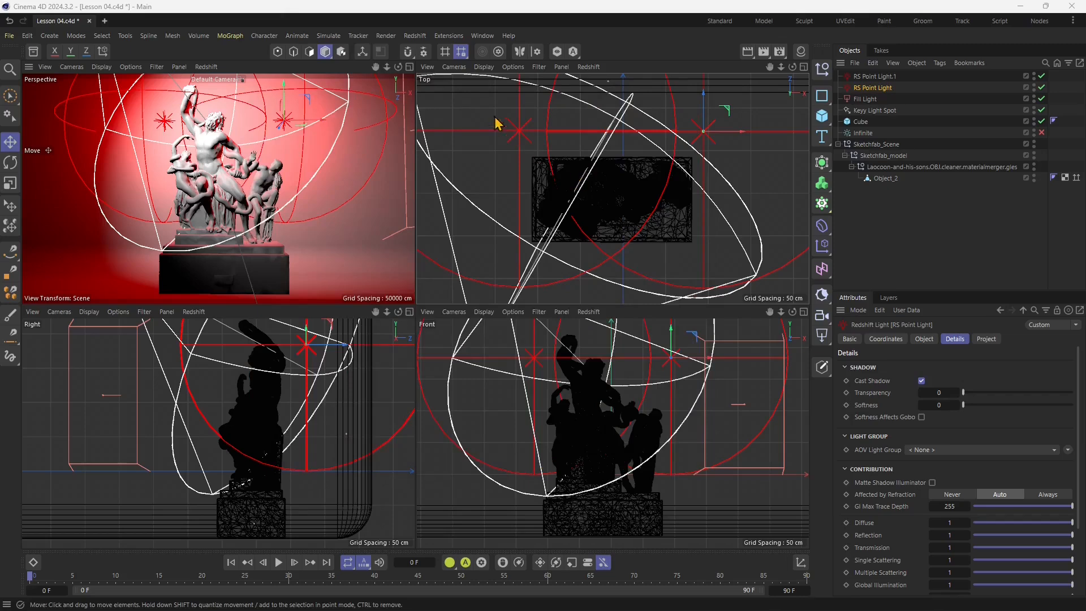
Step: Create a Redshift Standard material and apply it to the Cube backdrop behind the statue
{"action": "left_click", "coordinate": [416, 36]}
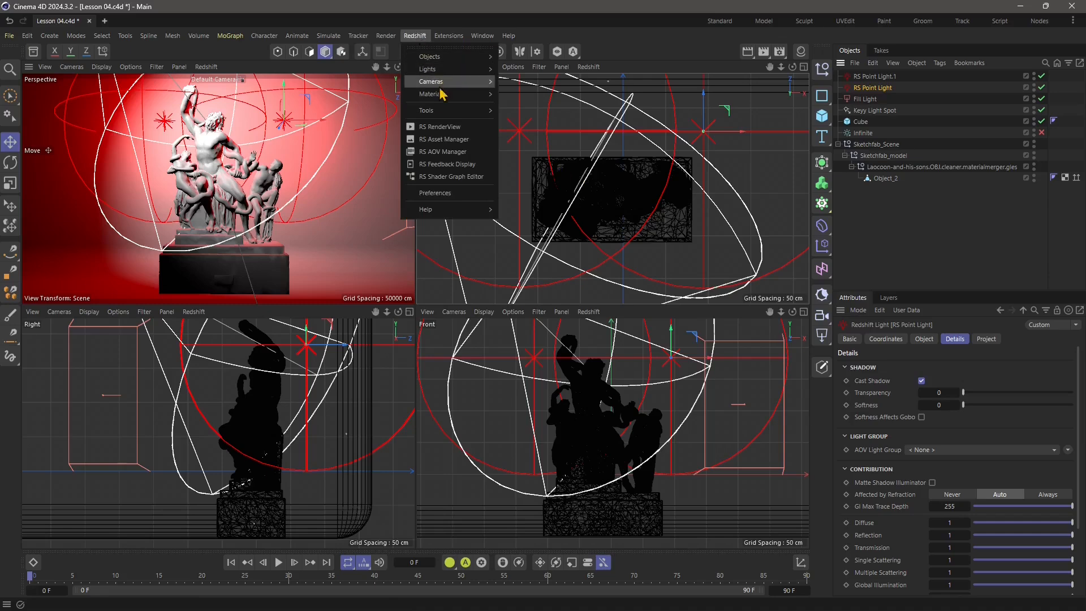
{"action": "mouse_move", "coordinate": [444, 93]}
{"action": "mouse_move", "coordinate": [514, 97]}
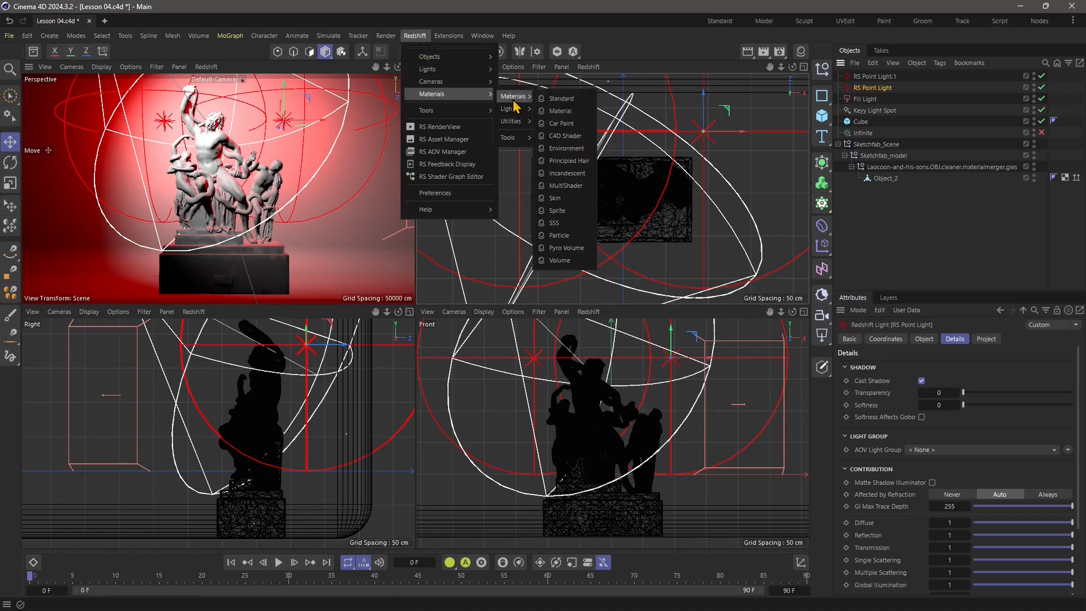
{"action": "left_click", "coordinate": [561, 100]}
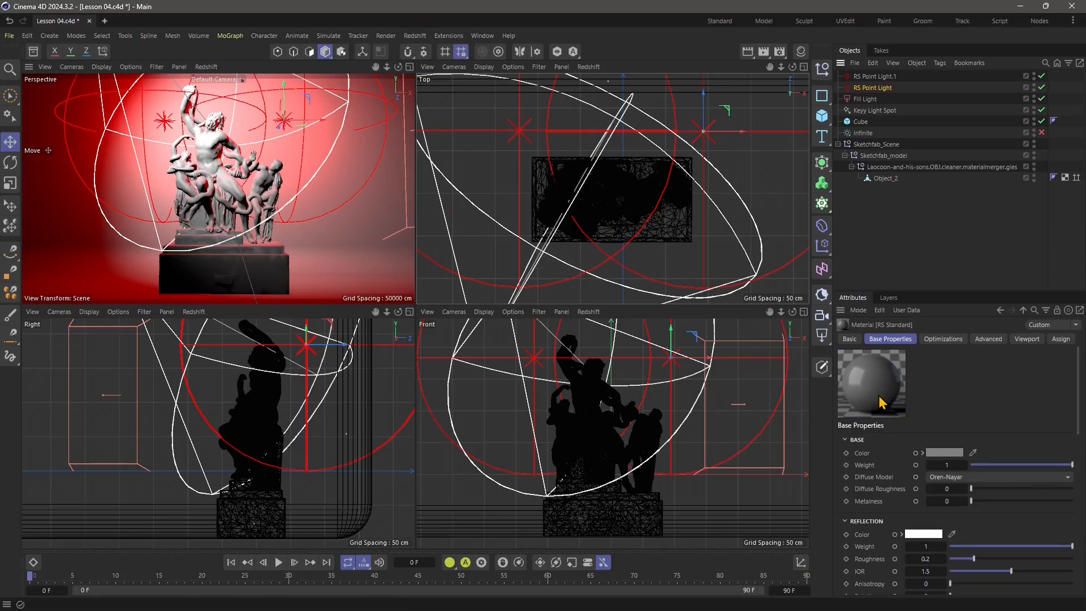
{"action": "mouse_move", "coordinate": [876, 390]}
{"action": "left_mouse_down"}
{"action": "mouse_move", "coordinate": [660, 289]}
{"action": "mouse_move", "coordinate": [348, 220]}
{"action": "left_mouse_up"}
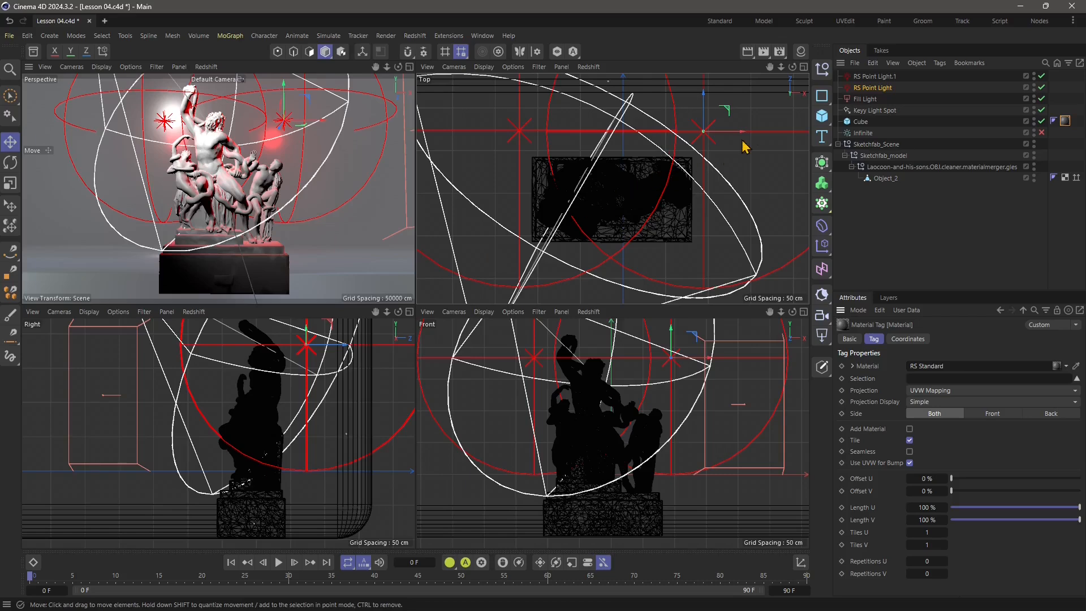
Step: Show the Material Manager and select the RS Standard material
{"action": "left_click", "coordinate": [801, 51]}
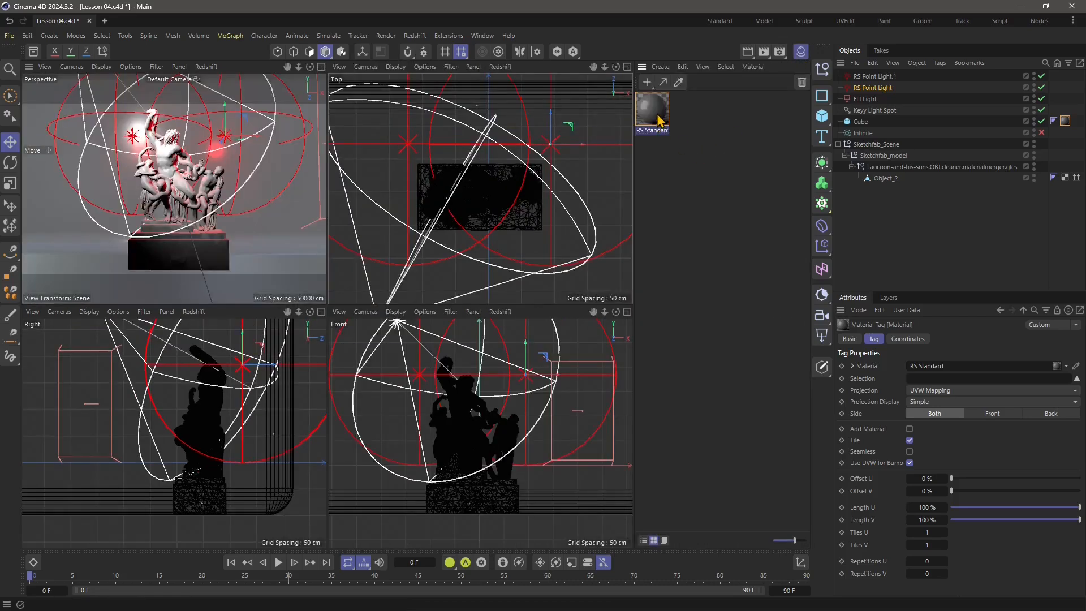
{"action": "left_click", "coordinate": [800, 52]}
{"action": "left_click", "coordinate": [800, 51]}
{"action": "left_click", "coordinate": [655, 117]}
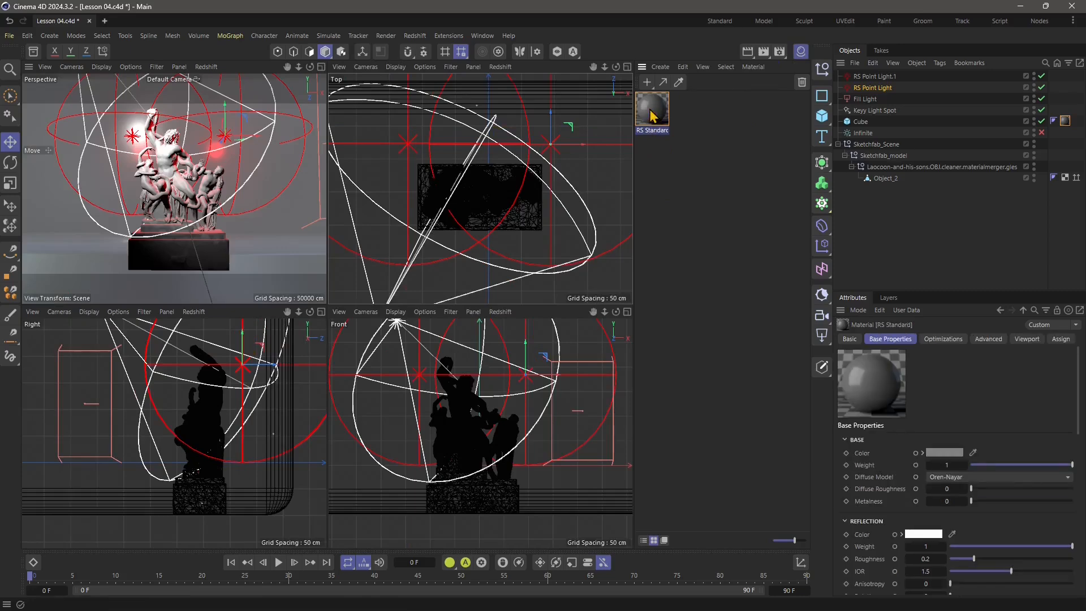
Step: Open the RS Standard material's node graph, space the RS Standard and Output nodes apart, and close the Node Editor
{"action": "double_click", "coordinate": [653, 116]}
{"action": "left_click", "coordinate": [728, 106]}
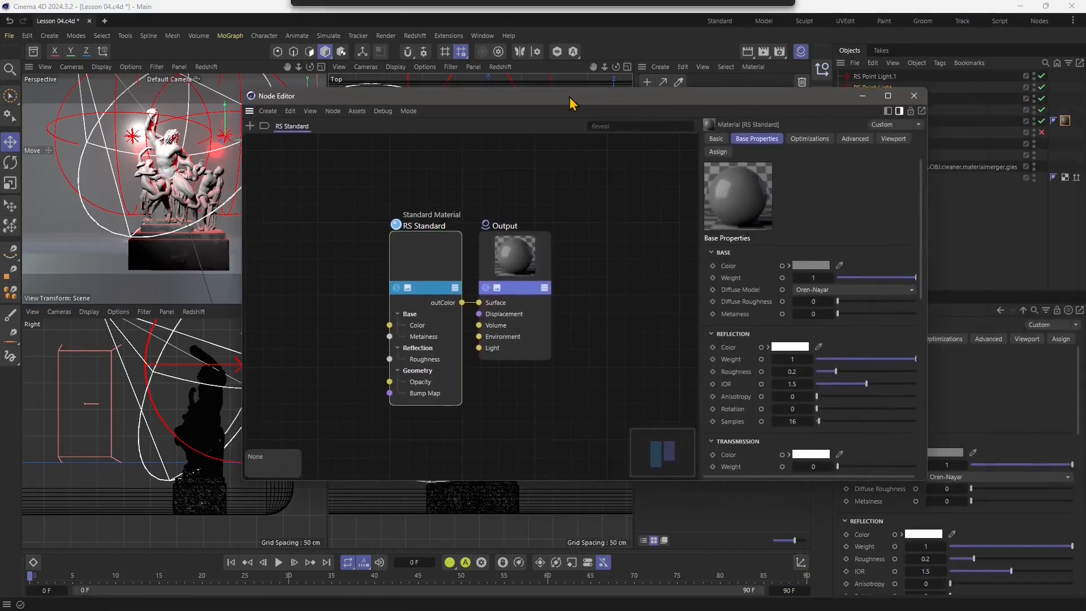
{"action": "left_click_drag", "start_coordinate": [525, 260], "coordinate": [598, 259]}
{"action": "left_click_drag", "start_coordinate": [414, 276], "coordinate": [373, 263]}
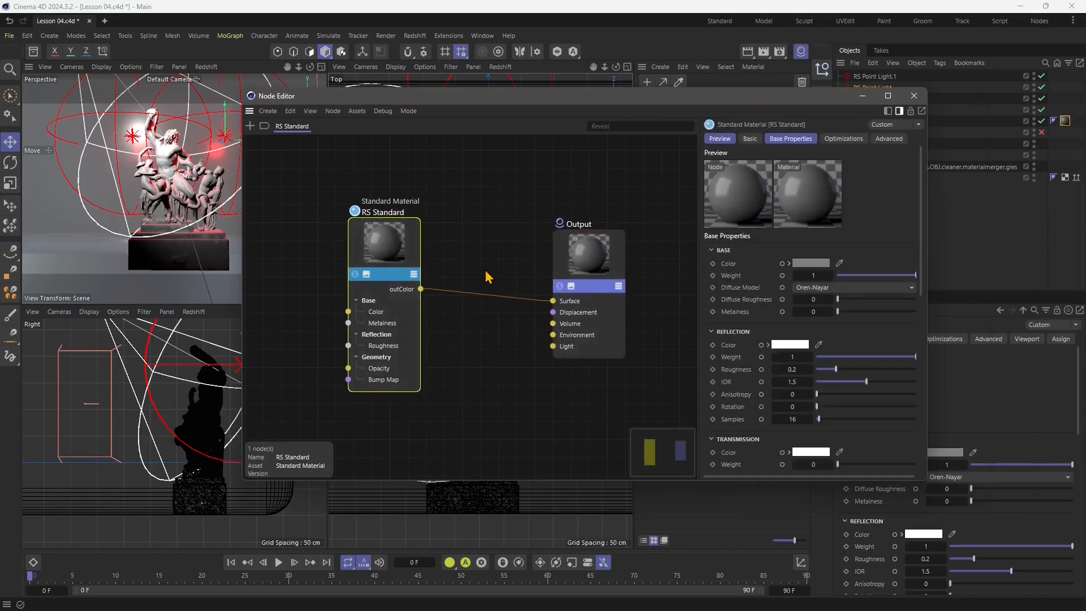
{"action": "left_click", "coordinate": [914, 96]}
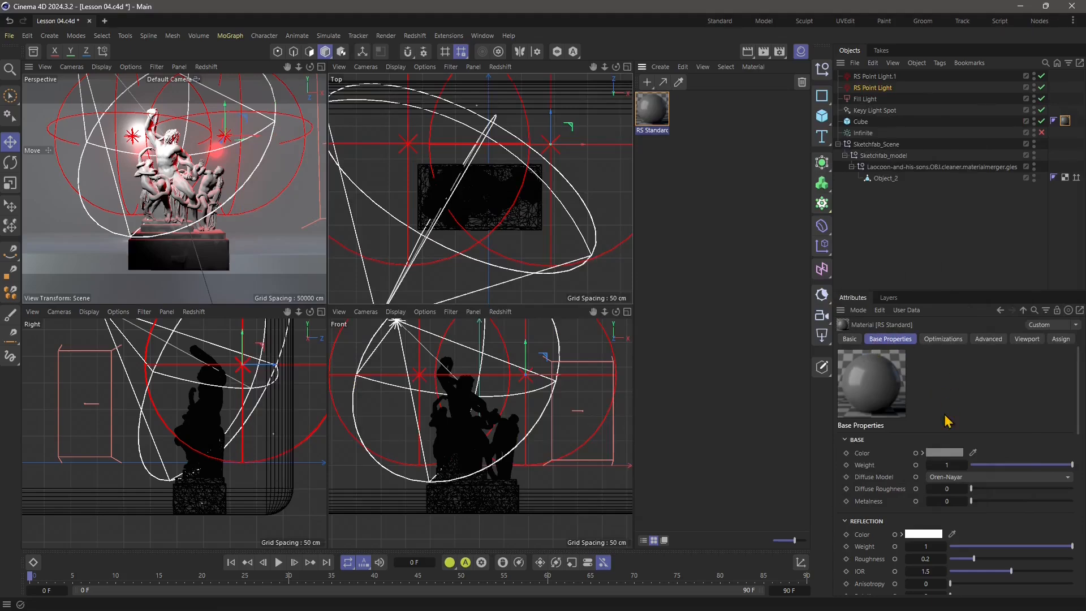
Step: Set the RS Standard material's base color to white
{"action": "left_click", "coordinate": [942, 453]}
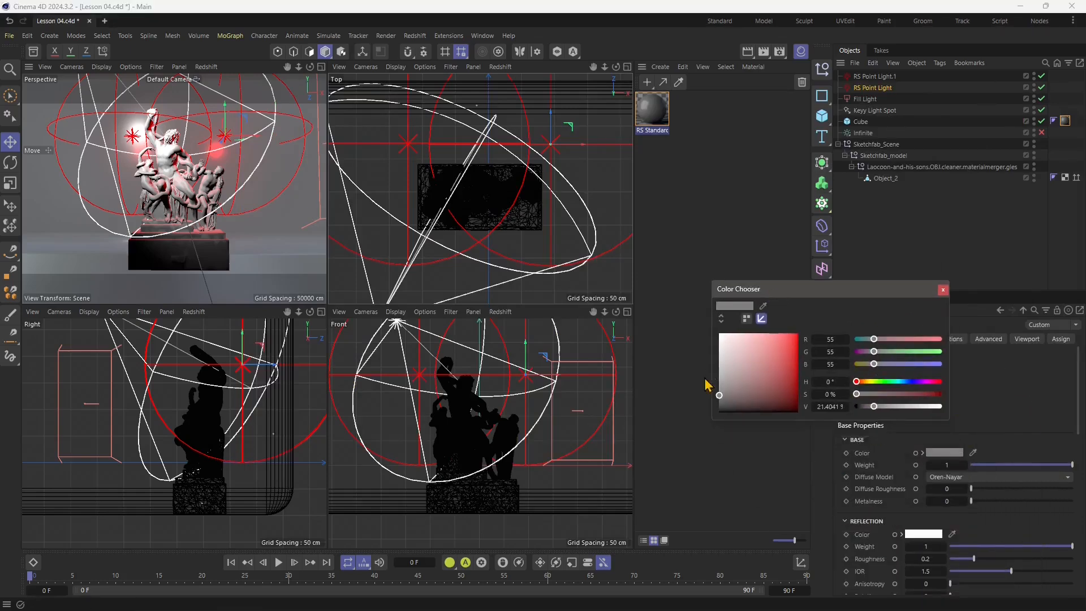
{"action": "mouse_move", "coordinate": [719, 364]}
{"action": "left_mouse_down"}
{"action": "mouse_move", "coordinate": [718, 334]}
{"action": "mouse_move", "coordinate": [734, 410]}
{"action": "mouse_move", "coordinate": [718, 334]}
{"action": "left_mouse_up"}
{"action": "left_click", "coordinate": [943, 289]}
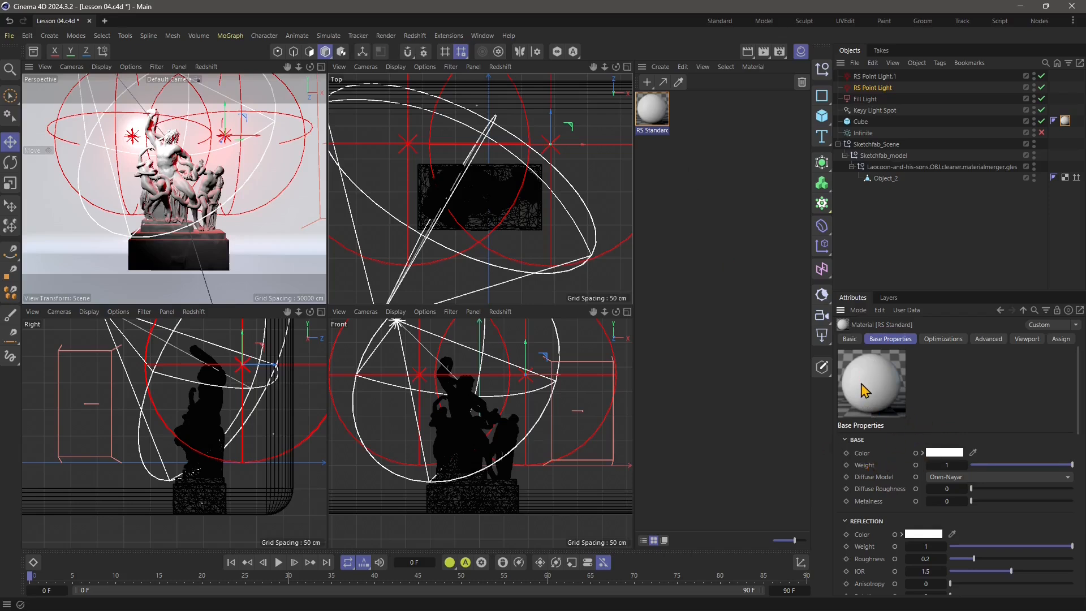
Step: Preview the white backdrop in the Redshift RenderView, moving its window aside, and close it
{"action": "left_click", "coordinate": [416, 36]}
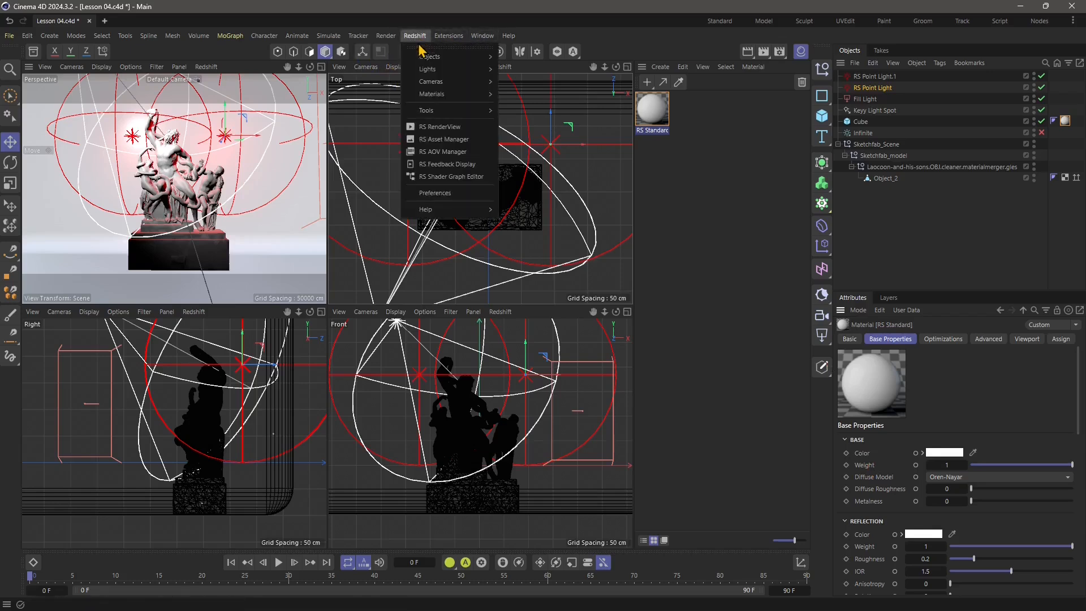
{"action": "left_click", "coordinate": [438, 126]}
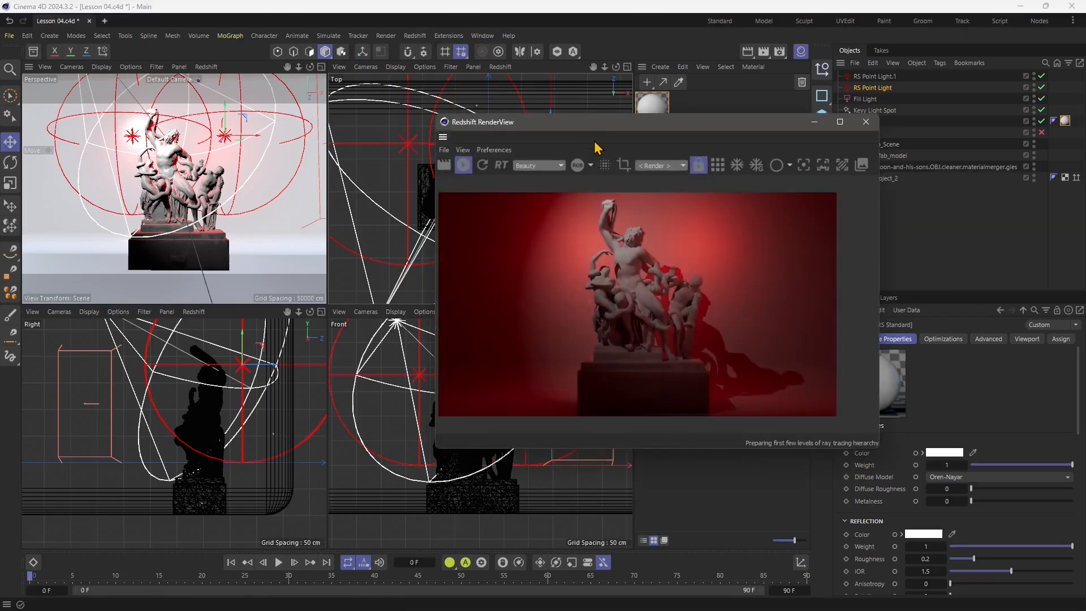
{"action": "left_click_drag", "start_coordinate": [600, 134], "coordinate": [400, 114]}
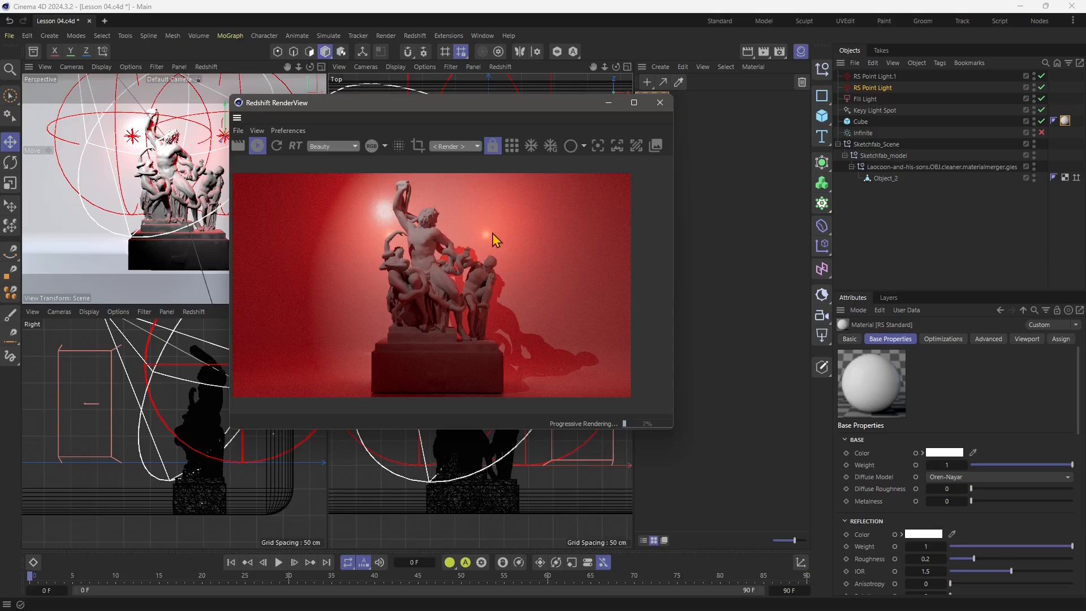
{"action": "left_click", "coordinate": [659, 103]}
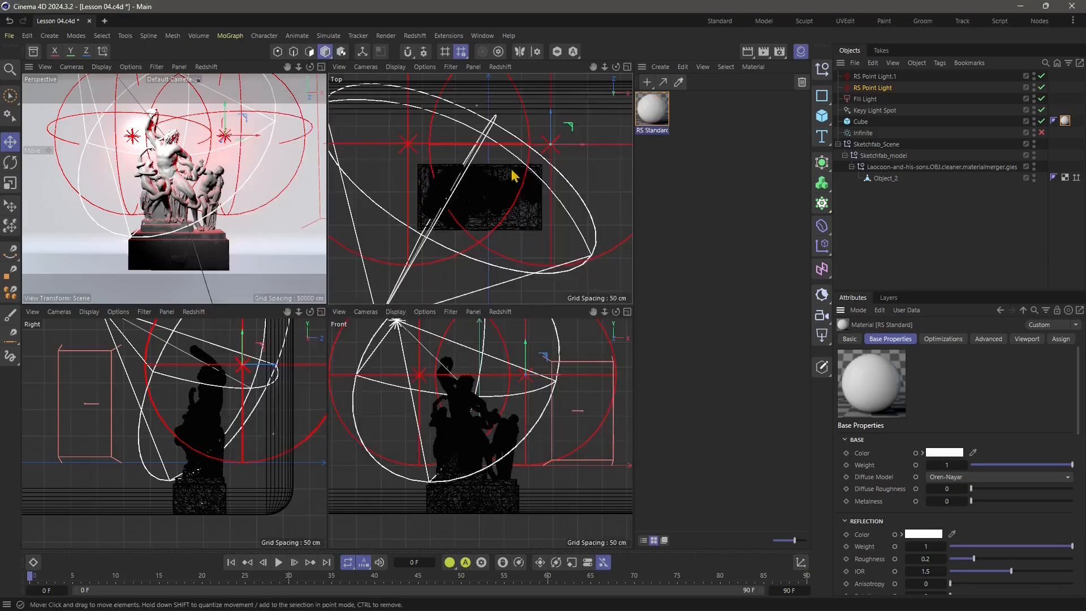
Step: Set the shadow transparency of RS Point Light.1 to 0.375 and its shadow softness to 1.526
{"action": "left_click", "coordinate": [407, 145]}
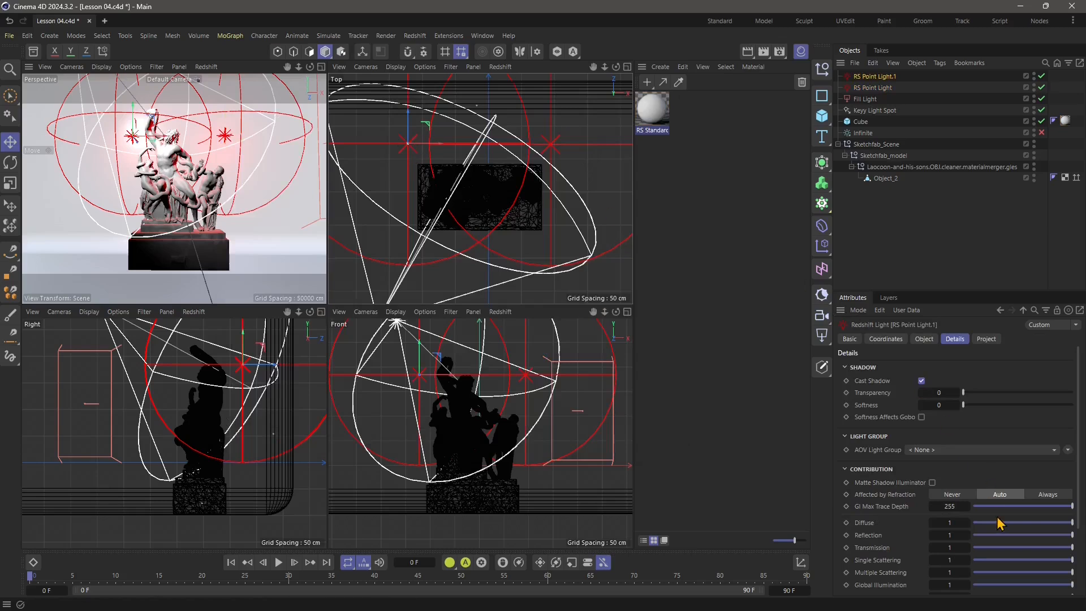
{"action": "scroll", "coordinate": [955, 509], "scroll_direction": "down", "scroll_amount": 3}
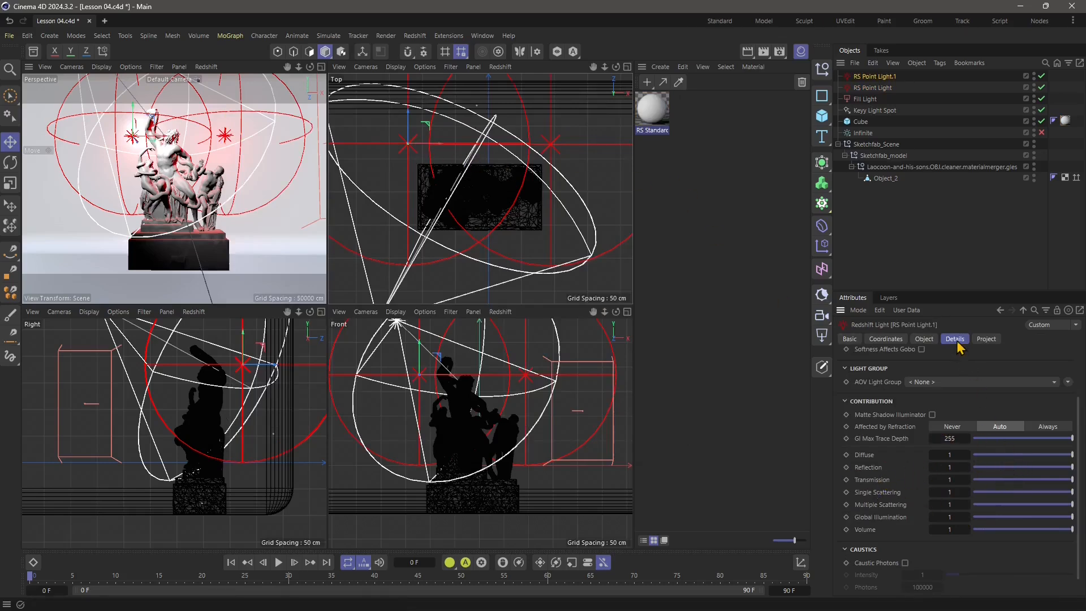
{"action": "left_click", "coordinate": [924, 339]}
{"action": "left_click", "coordinate": [891, 340]}
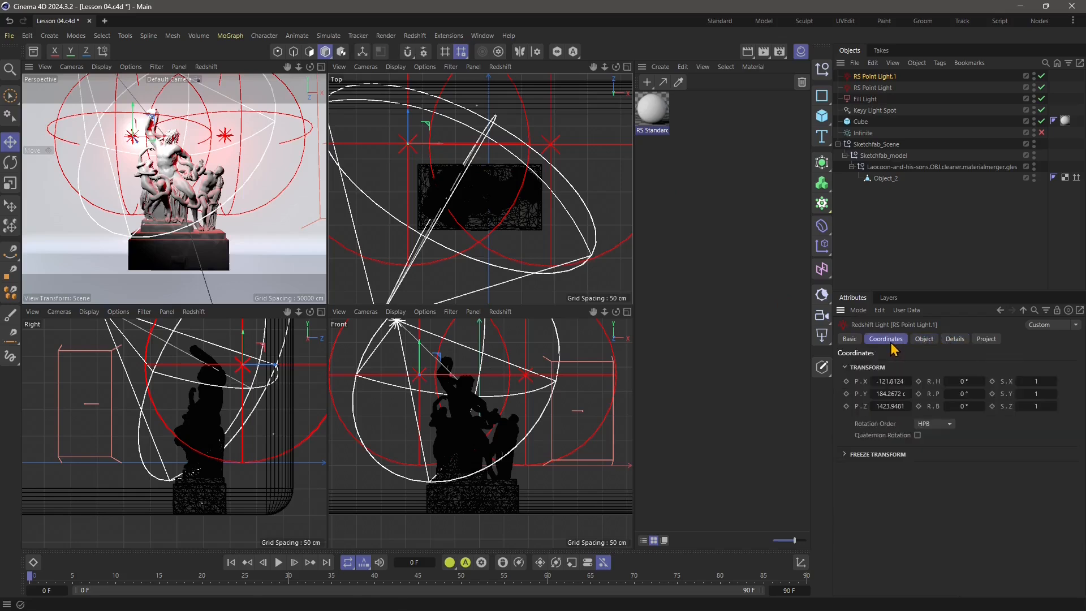
{"action": "left_click", "coordinate": [921, 340]}
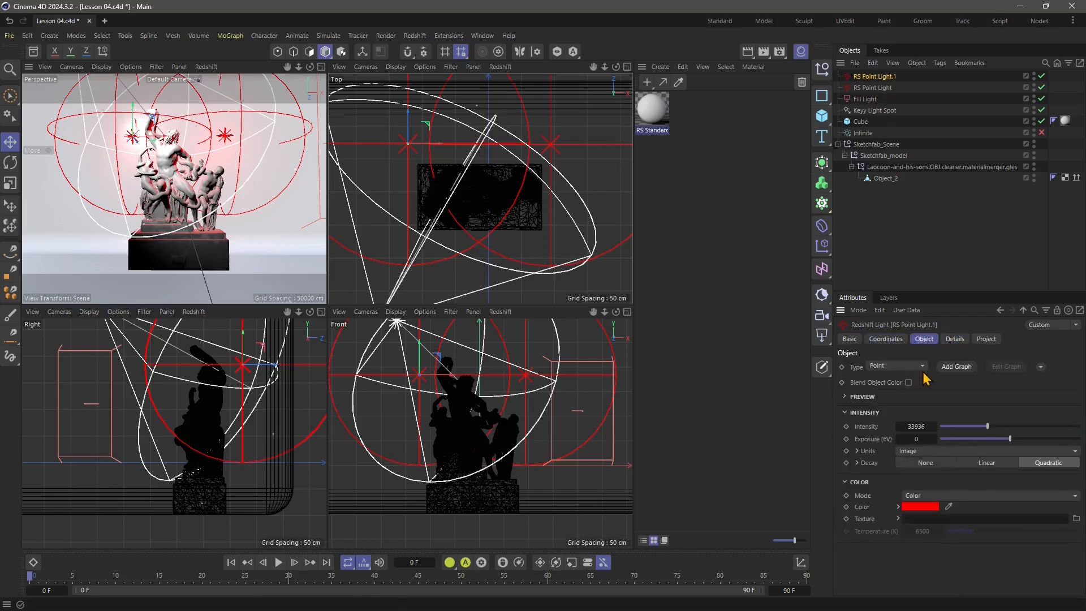
{"action": "left_click", "coordinate": [961, 341]}
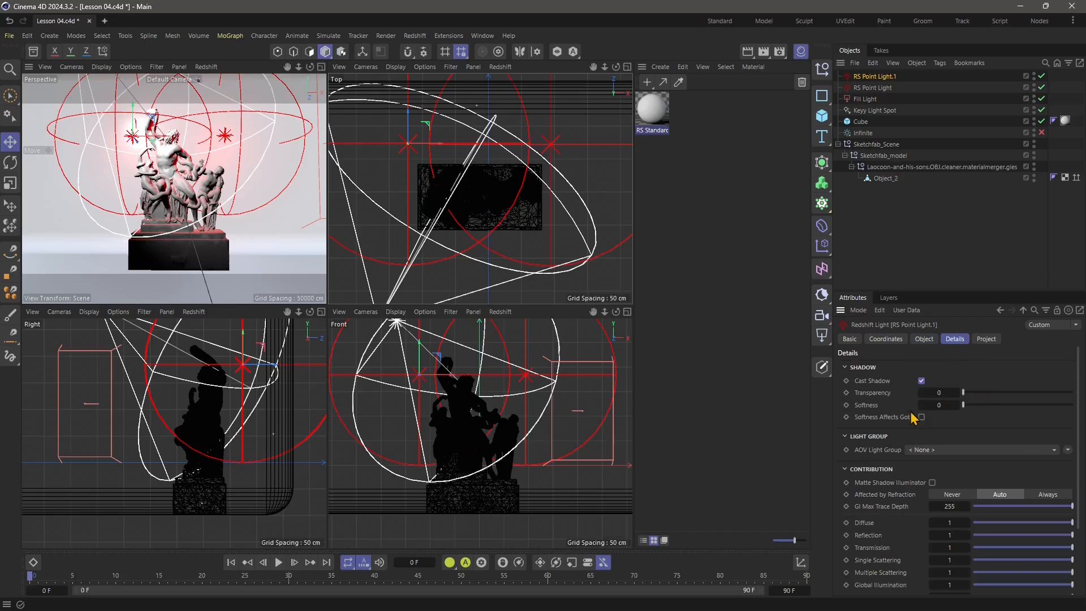
{"action": "left_click_drag", "start_coordinate": [963, 405], "coordinate": [1048, 418]}
{"action": "left_click_drag", "start_coordinate": [964, 394], "coordinate": [1004, 403]}
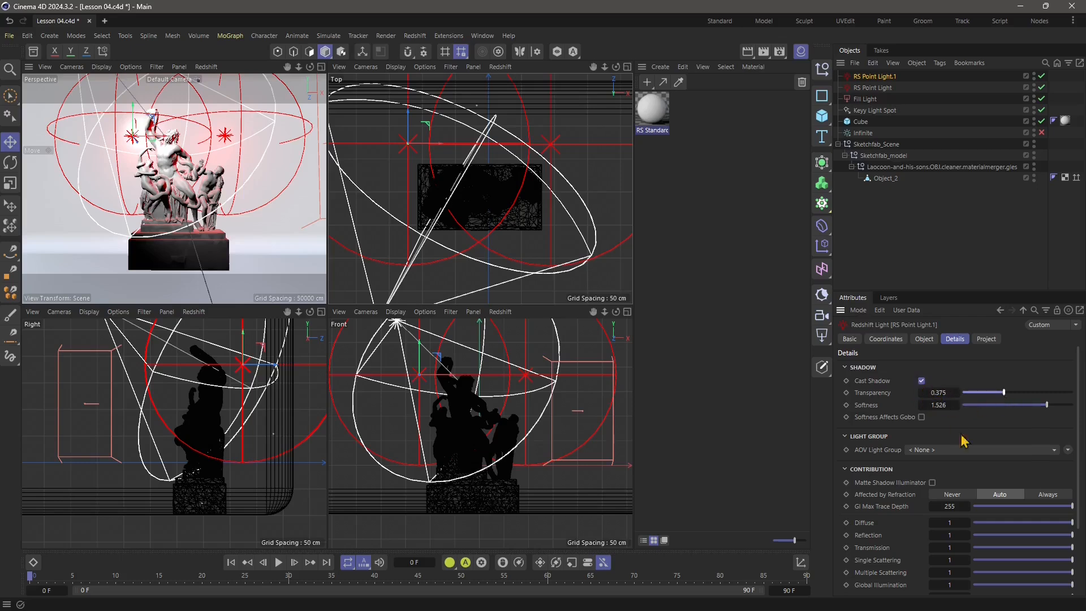
Step: Set the reflection contribution of RS Point Light.1 to 0
{"action": "scroll", "coordinate": [968, 488], "scroll_direction": "down", "scroll_amount": 3}
{"action": "left_click_drag", "start_coordinate": [1013, 467], "coordinate": [927, 480]}
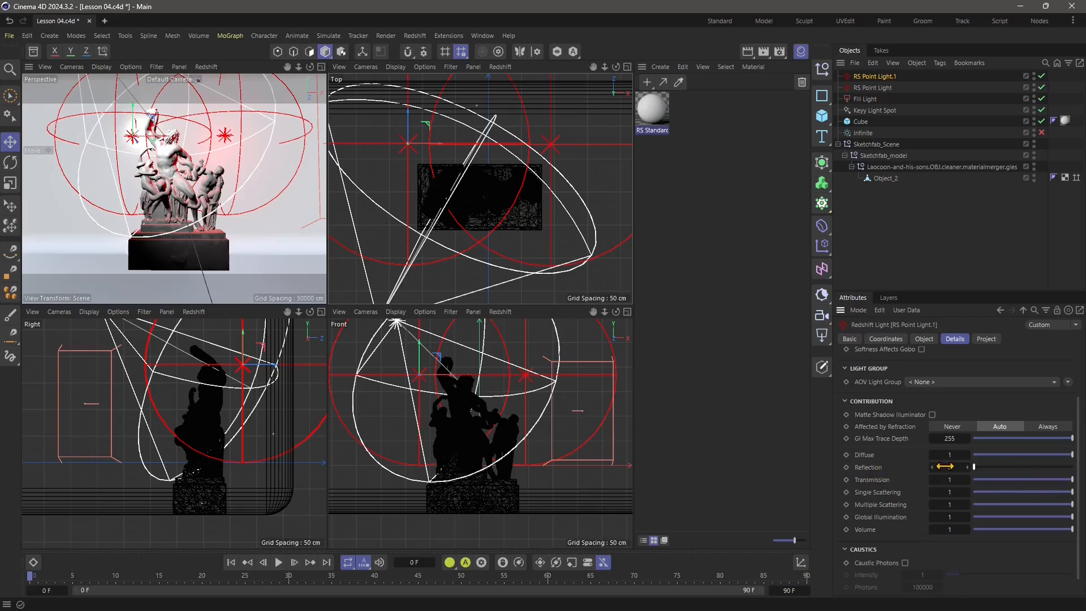
{"action": "mouse_move", "coordinate": [973, 468]}
{"action": "left_mouse_down"}
{"action": "mouse_move", "coordinate": [985, 469]}
{"action": "mouse_move", "coordinate": [969, 475]}
{"action": "left_mouse_up"}
Step: Reopen the Redshift RenderView and move its window clear of the perspective view to check the render
{"action": "left_click", "coordinate": [415, 35]}
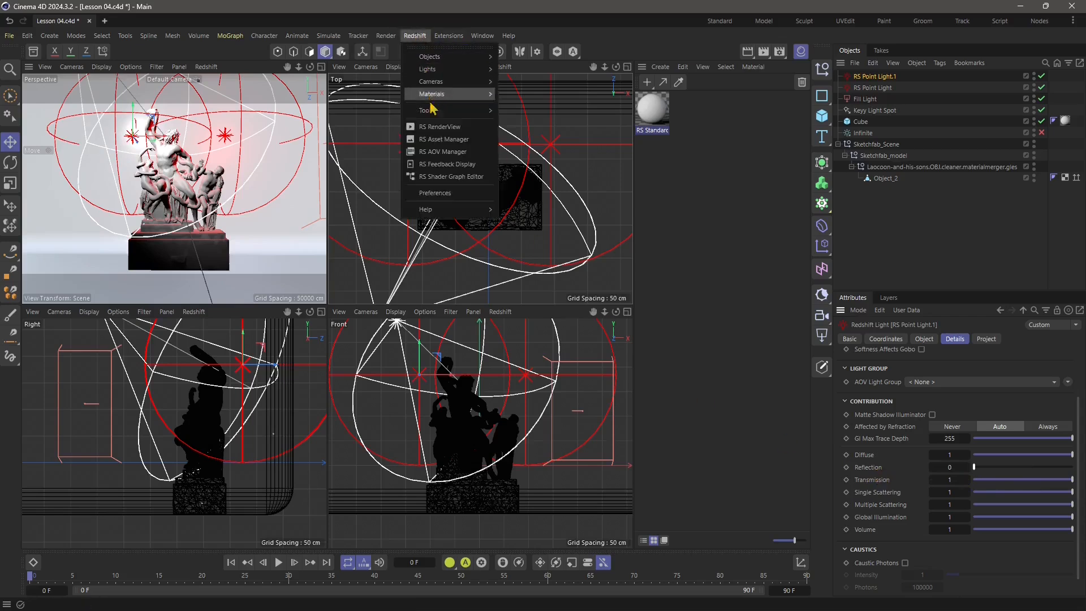
{"action": "left_click", "coordinate": [439, 130]}
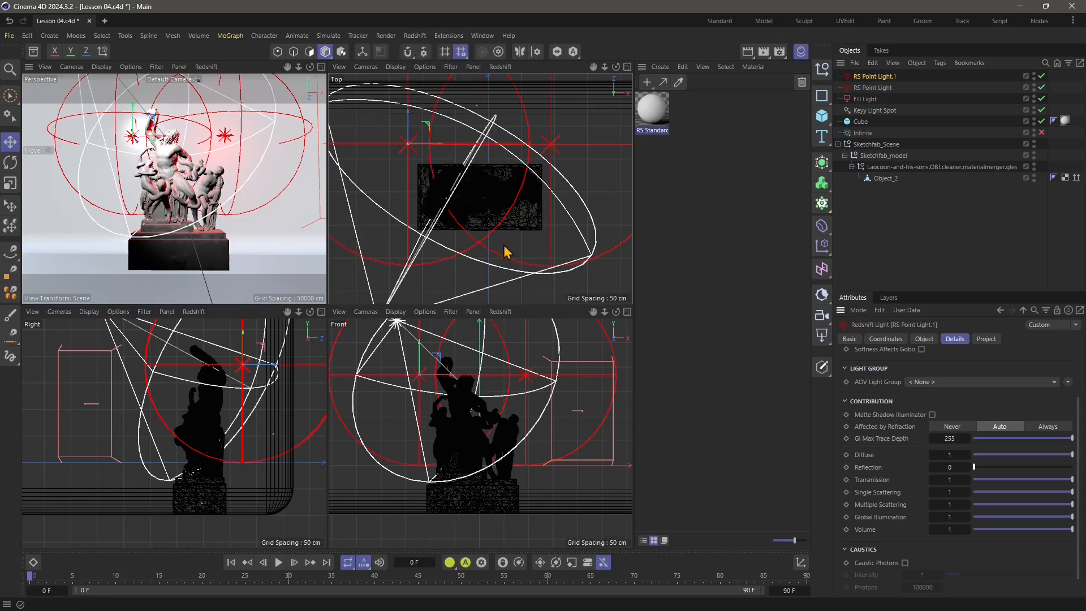
{"action": "left_click_drag", "start_coordinate": [589, 131], "coordinate": [439, 121]}
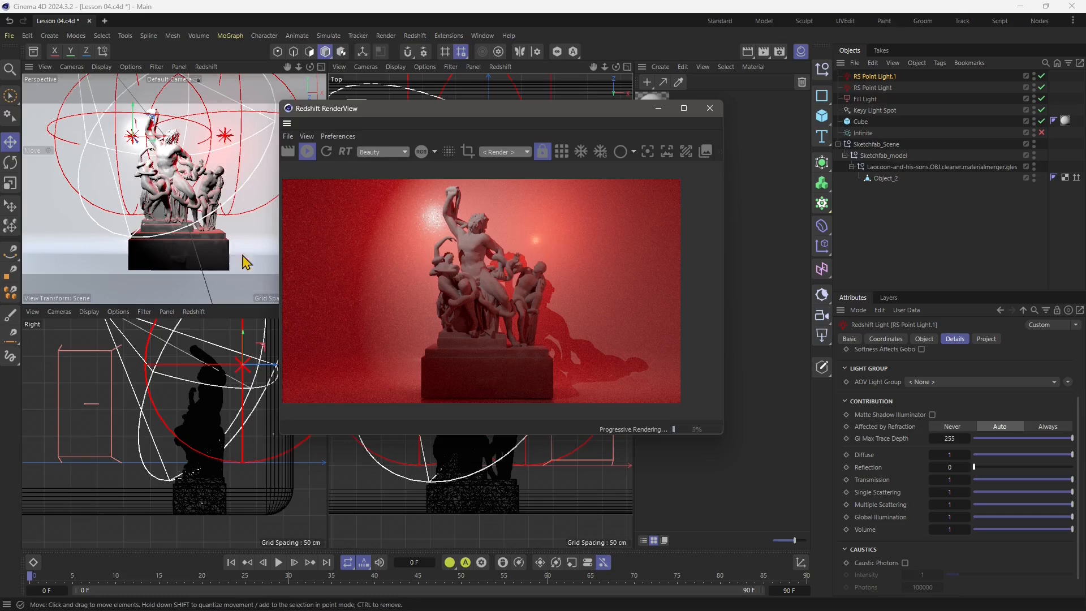
Step: Set the reflection contribution of RS Point Light, on the other side of the statue, to 0
{"action": "left_click", "coordinate": [225, 137]}
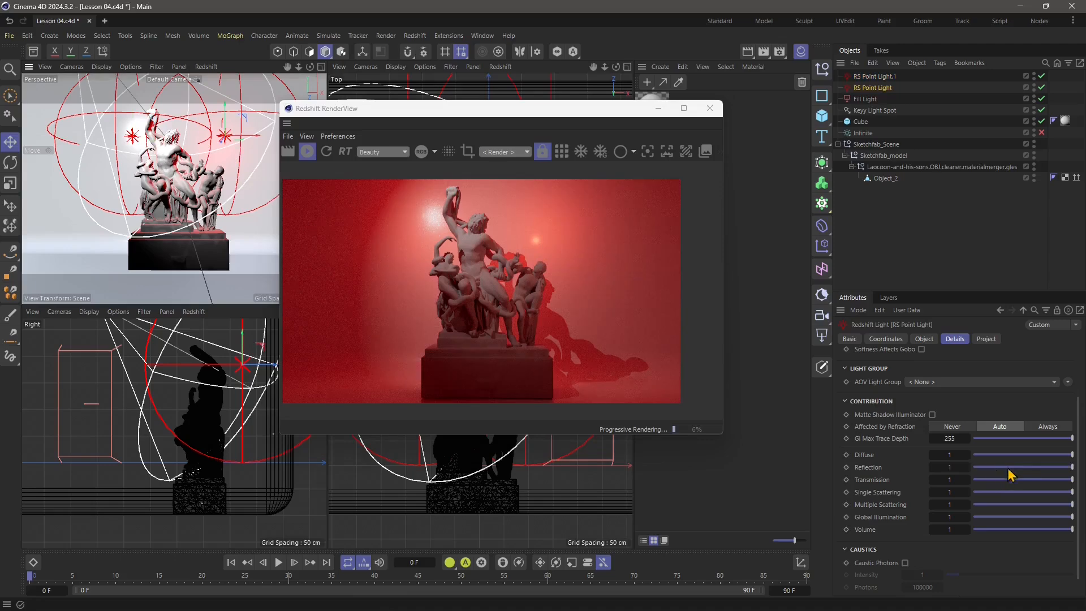
{"action": "left_click_drag", "start_coordinate": [1009, 469], "coordinate": [964, 469]}
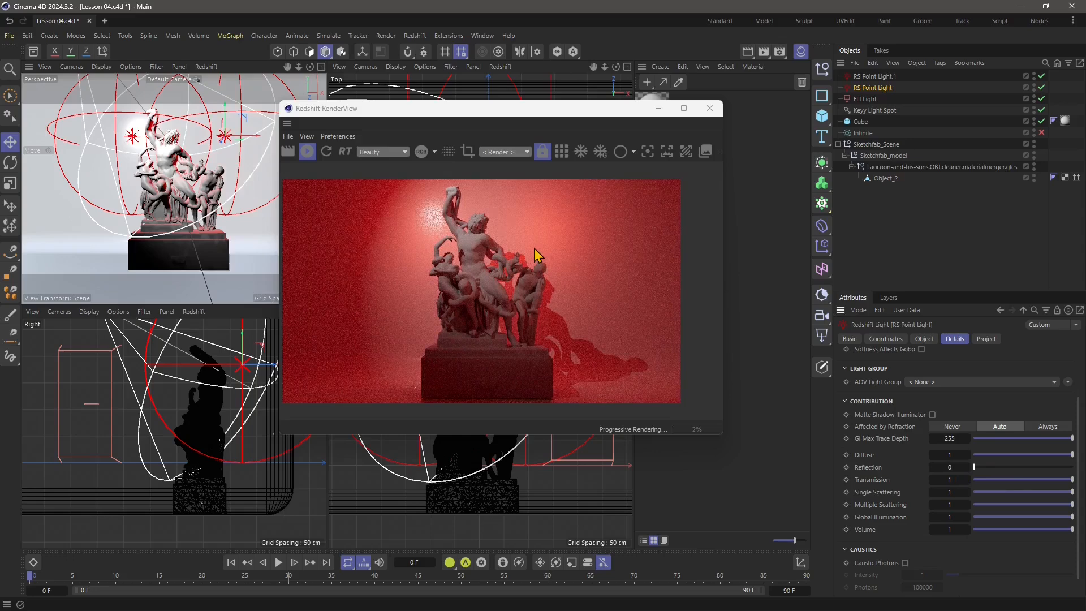
Step: Select Keyy Light Spot in the Top view, keeping the render visible, and set its diffuse contribution to 0
{"action": "left_click_drag", "start_coordinate": [484, 111], "coordinate": [532, 221]}
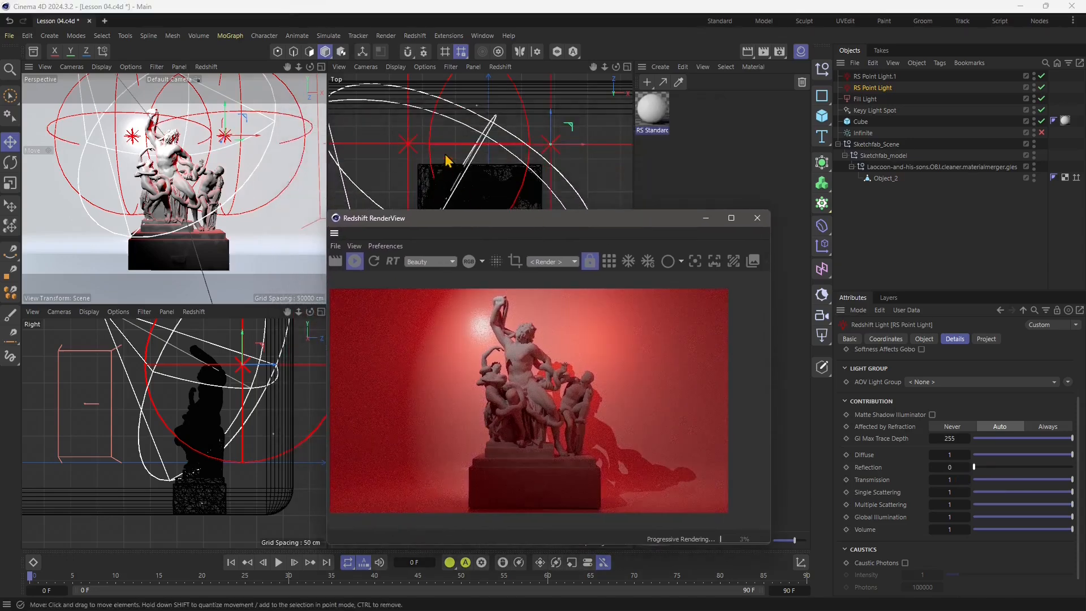
{"action": "scroll", "coordinate": [447, 161], "scroll_direction": "down", "scroll_amount": 5}
{"action": "left_click", "coordinate": [432, 187]}
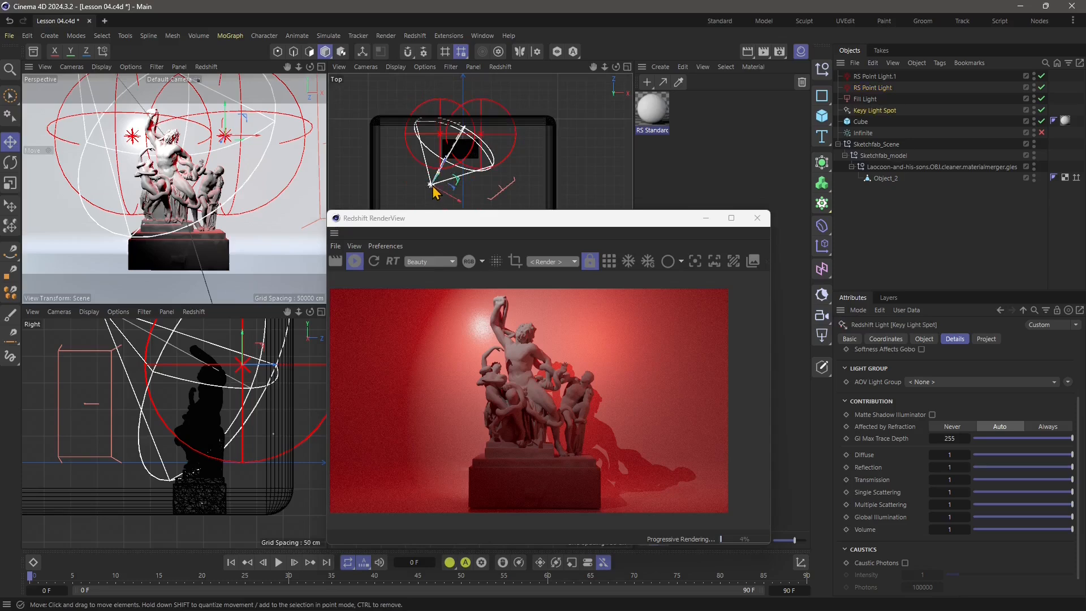
{"action": "left_click_drag", "start_coordinate": [534, 220], "coordinate": [535, 189]}
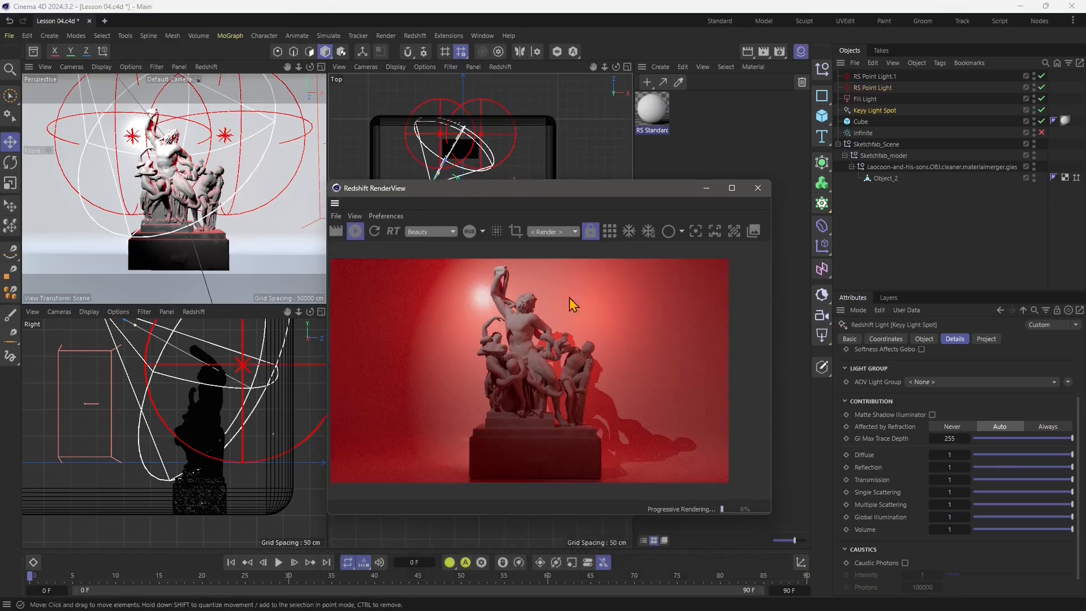
{"action": "left_click", "coordinate": [997, 454]}
{"action": "left_click_drag", "start_coordinate": [997, 455], "coordinate": [974, 456]}
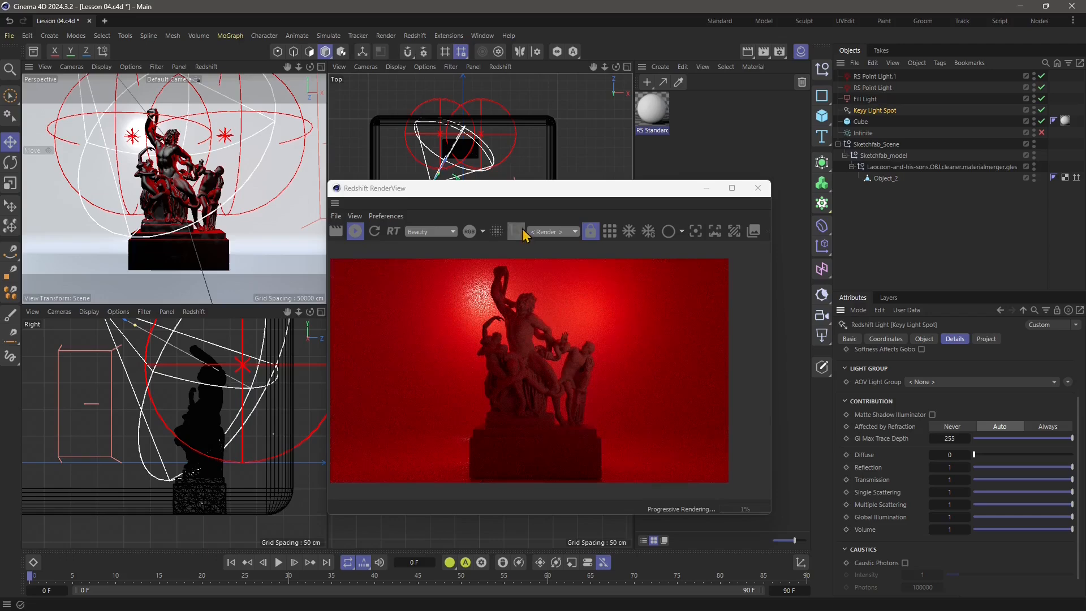
Step: Raise the diffuse contribution of Keyy Light Spot to 0.545 with the RenderView window clear of the light settings
{"action": "left_click_drag", "start_coordinate": [528, 190], "coordinate": [471, 128]}
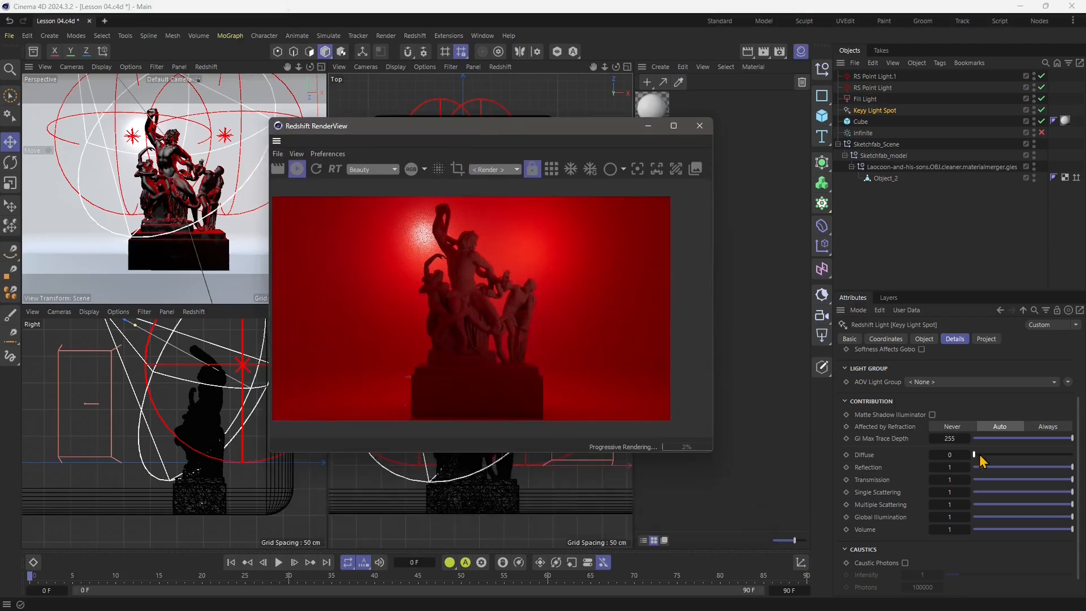
{"action": "left_click_drag", "start_coordinate": [980, 456], "coordinate": [1007, 456]}
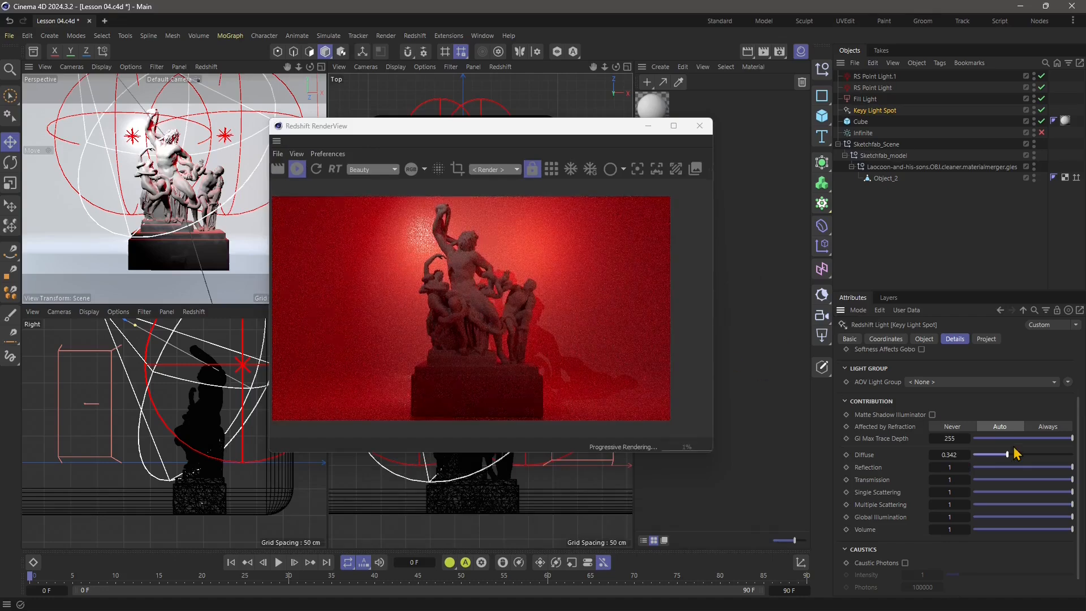
{"action": "left_click_drag", "start_coordinate": [1015, 454], "coordinate": [1027, 458]}
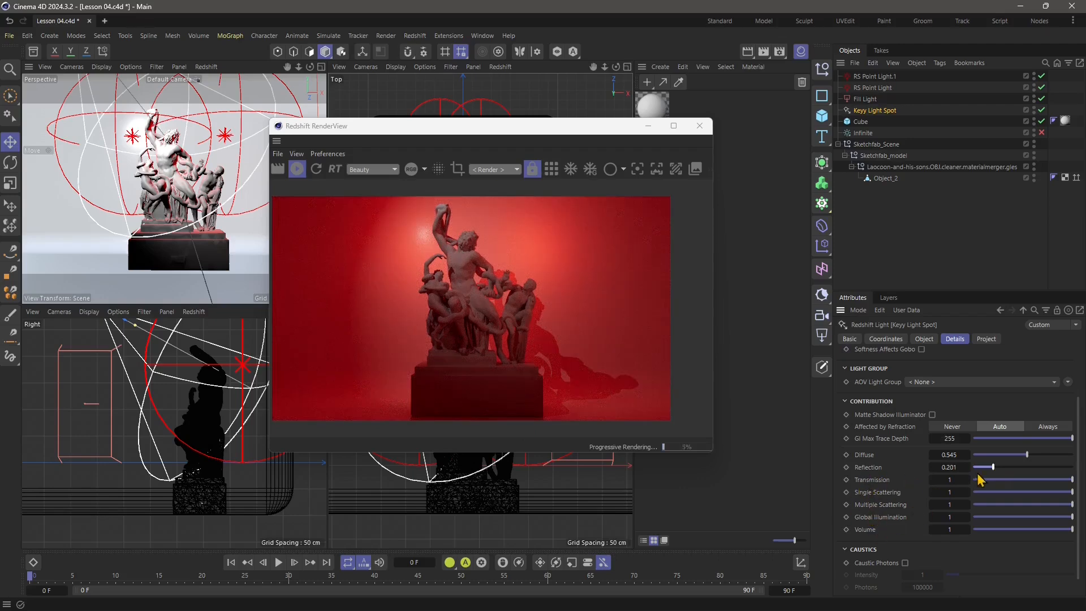
Step: Set the contributions of Keyy Light Spot to 0.071 for reflection, 0.664 for global illumination and 0.664 for diffuse
{"action": "left_click_drag", "start_coordinate": [987, 469], "coordinate": [979, 467]}
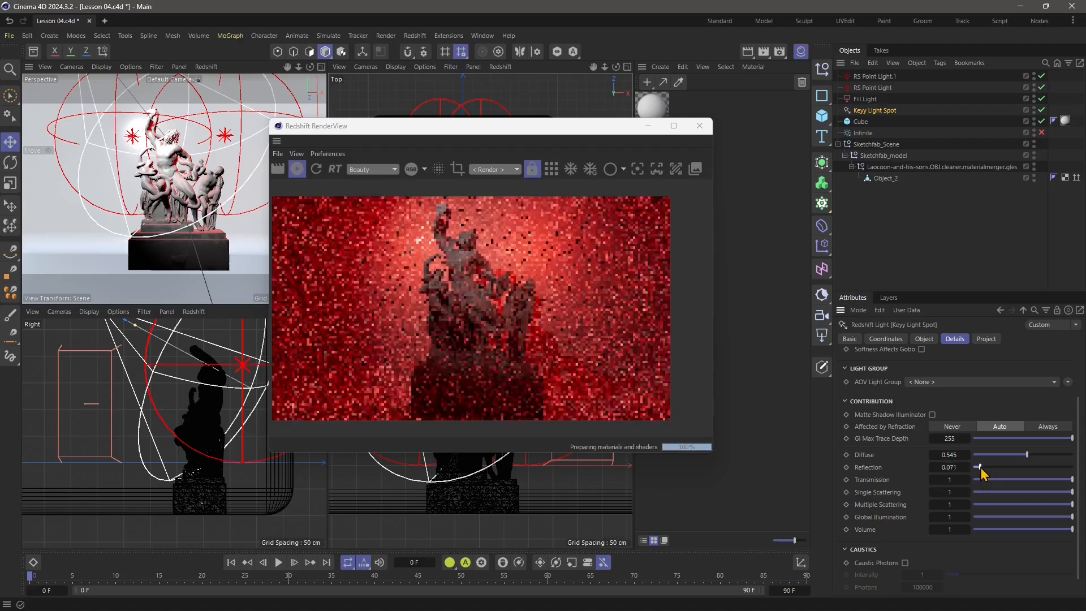
{"action": "left_click_drag", "start_coordinate": [1072, 517], "coordinate": [1040, 516]}
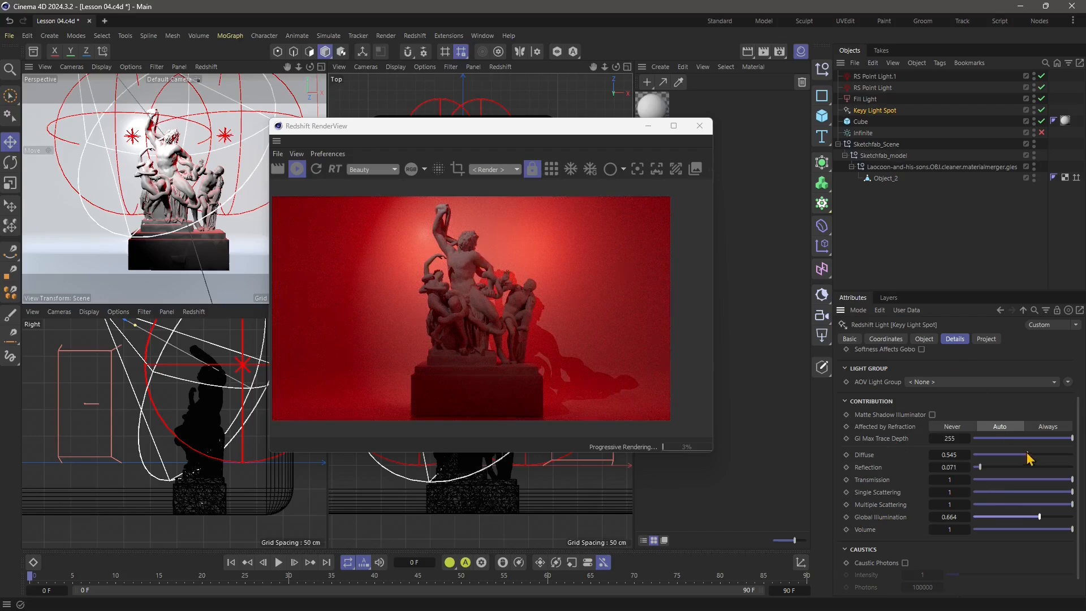
{"action": "left_click_drag", "start_coordinate": [1029, 456], "coordinate": [1041, 456]}
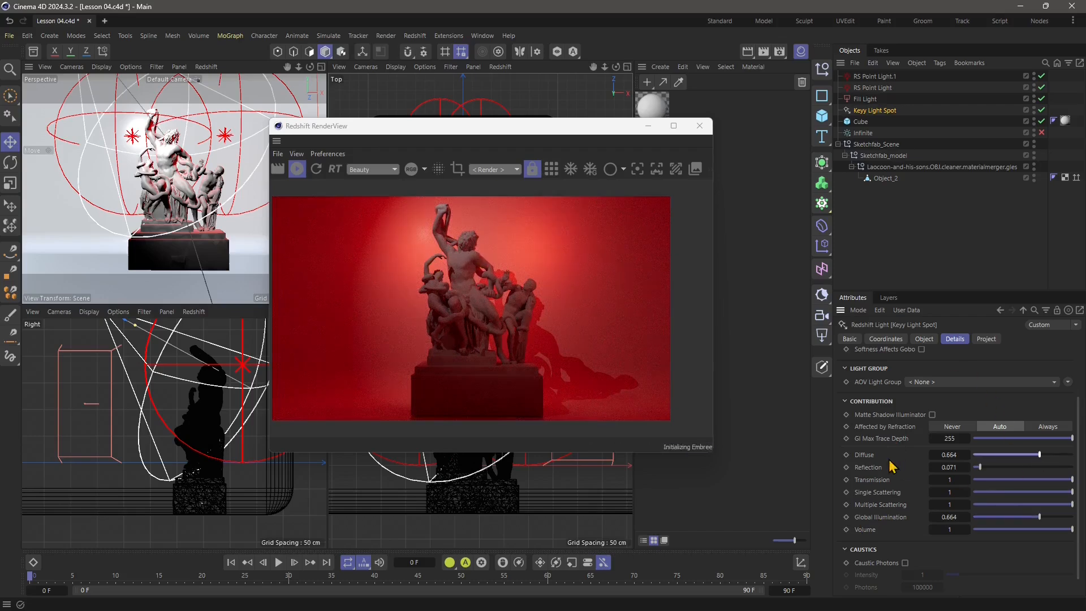
Step: Set the shadow softness of Keyy Light Spot to 1.944 and its diffuse contribution to 0.845
{"action": "scroll", "coordinate": [917, 384], "scroll_direction": "up", "scroll_amount": 3}
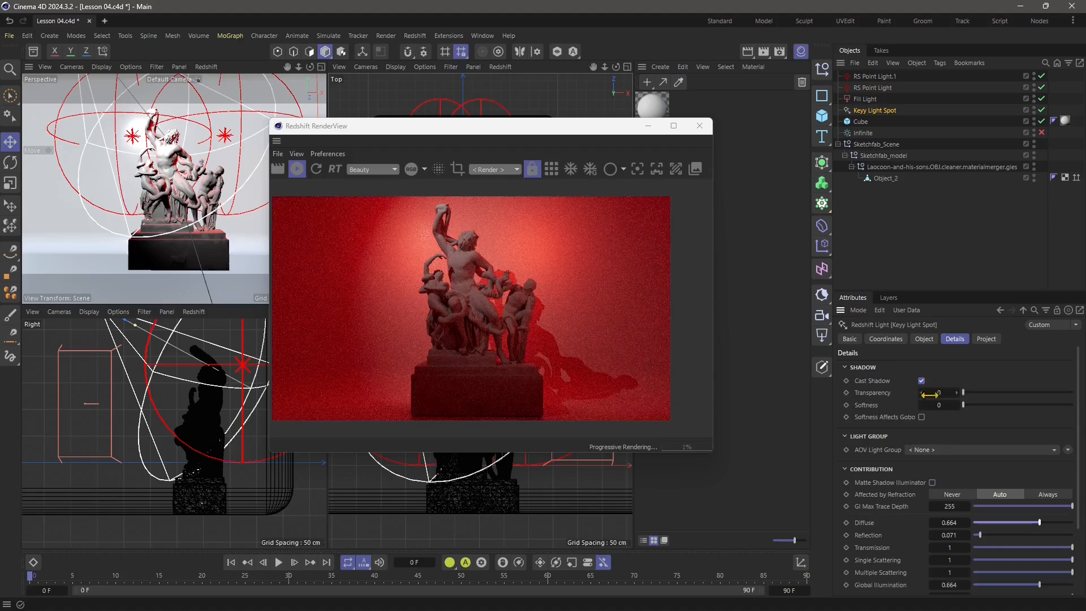
{"action": "left_click_drag", "start_coordinate": [964, 405], "coordinate": [1006, 405]}
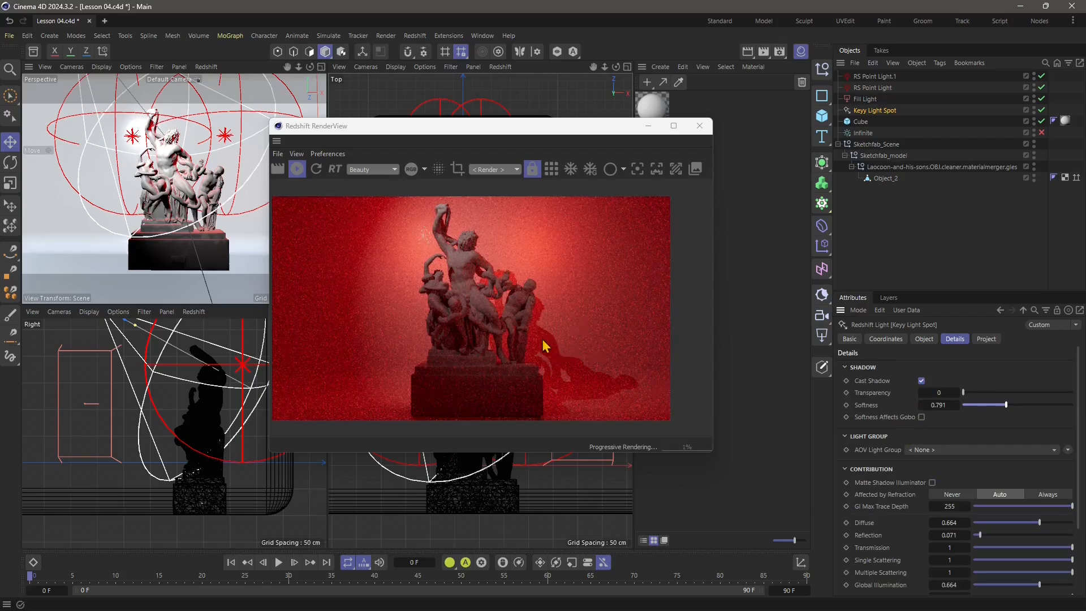
{"action": "left_click_drag", "start_coordinate": [1040, 522], "coordinate": [1057, 522]}
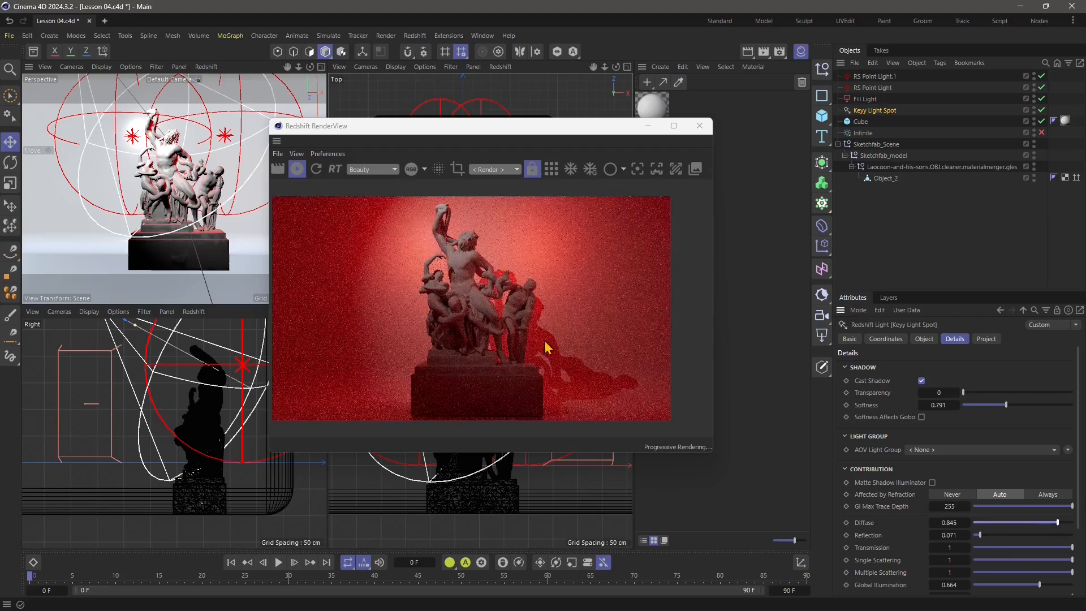
{"action": "left_click_drag", "start_coordinate": [1005, 404], "coordinate": [1059, 405]}
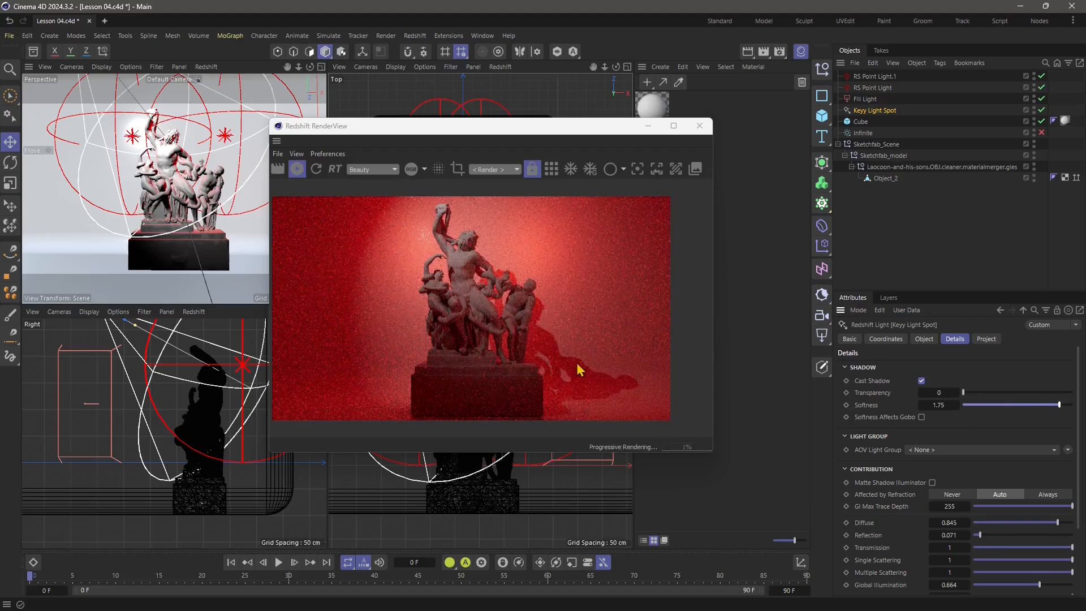
{"action": "left_click_drag", "start_coordinate": [1060, 405], "coordinate": [1070, 405]}
{"action": "left_click_drag", "start_coordinate": [592, 136], "coordinate": [469, 166]}
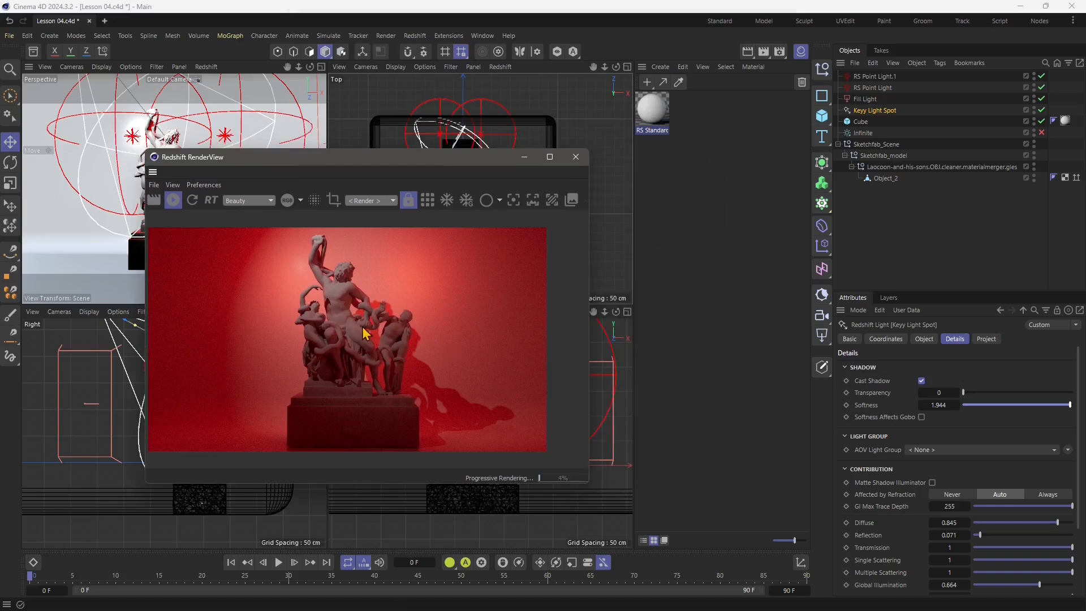
Step: Create a Redshift Material of the Material type and apply it to the statue, keeping the render in view
{"action": "left_click", "coordinate": [660, 67]}
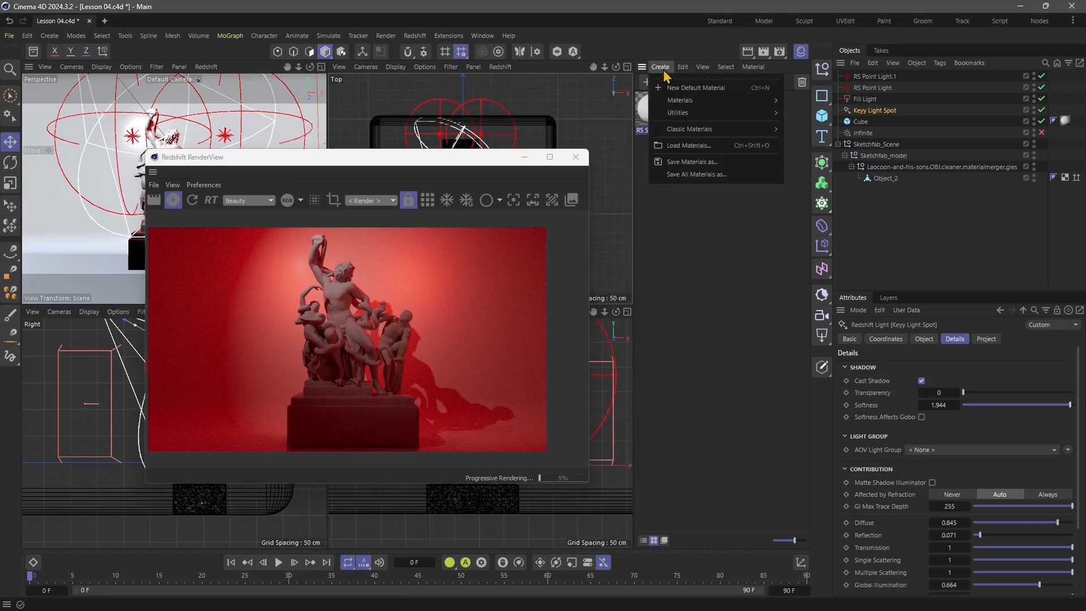
{"action": "mouse_move", "coordinate": [667, 103]}
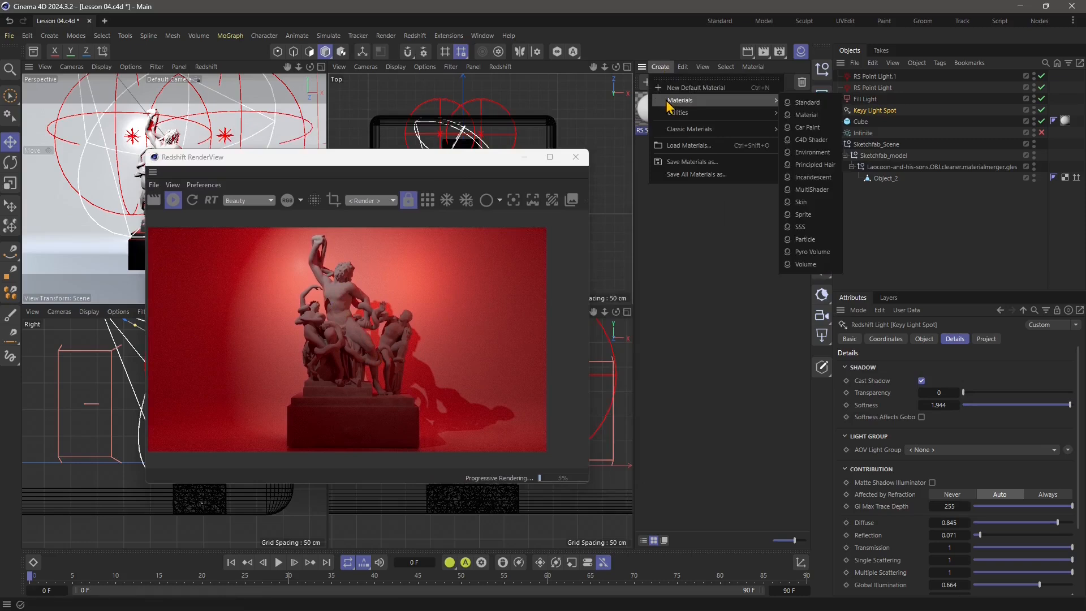
{"action": "left_click", "coordinate": [807, 114]}
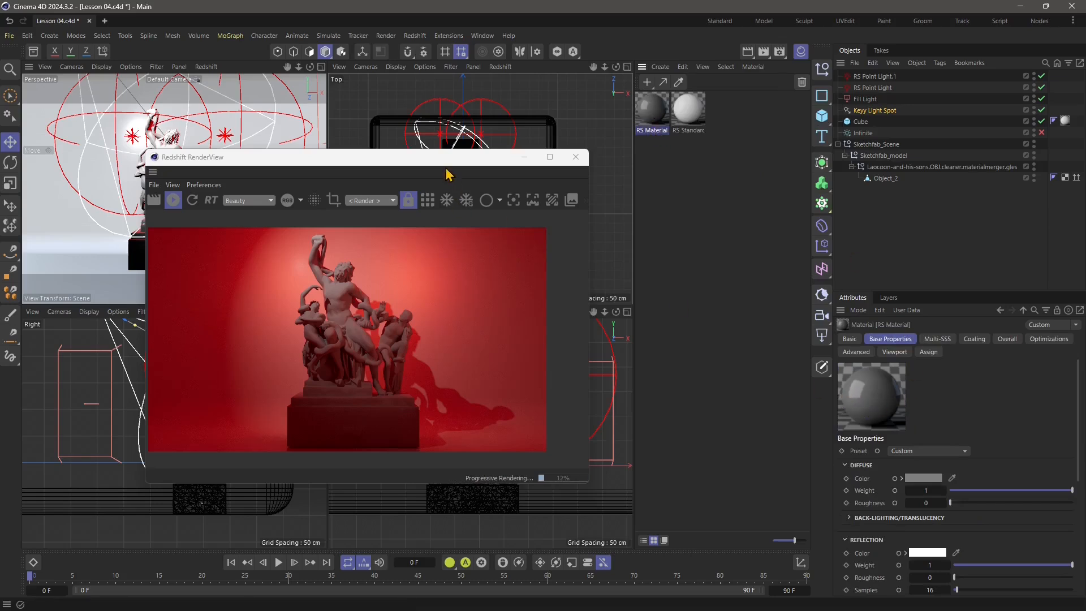
{"action": "left_click_drag", "start_coordinate": [447, 163], "coordinate": [591, 235]}
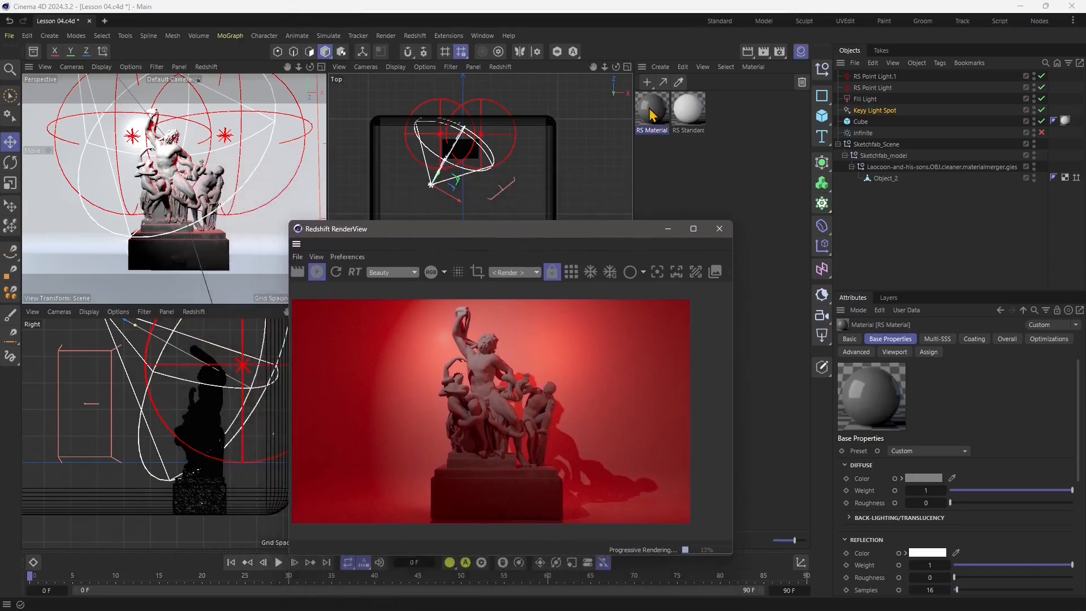
{"action": "left_click_drag", "start_coordinate": [650, 109], "coordinate": [461, 161]}
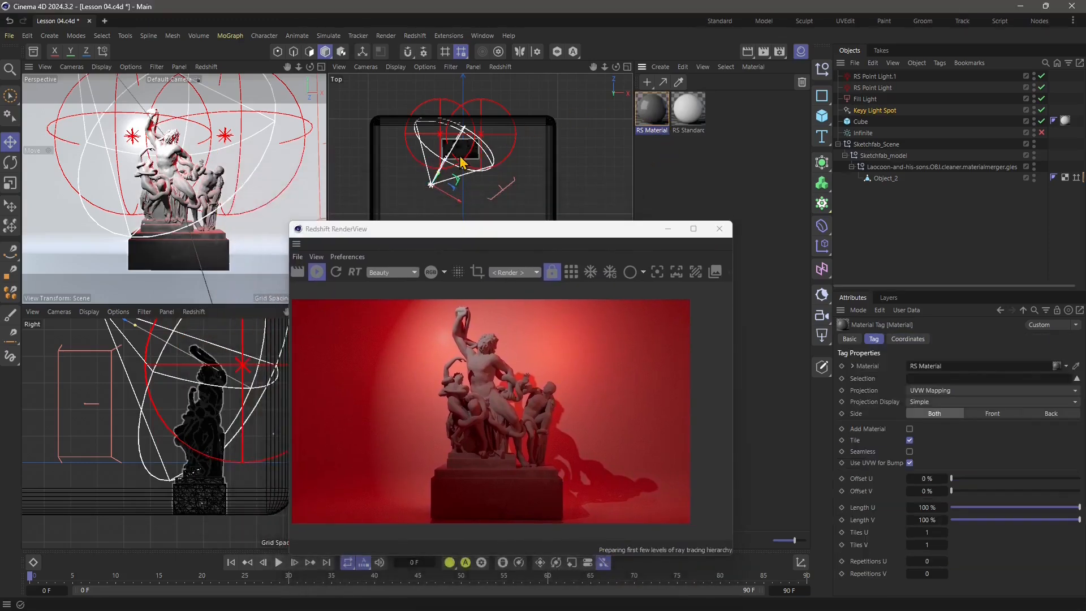
{"action": "left_click_drag", "start_coordinate": [486, 244], "coordinate": [387, 154]}
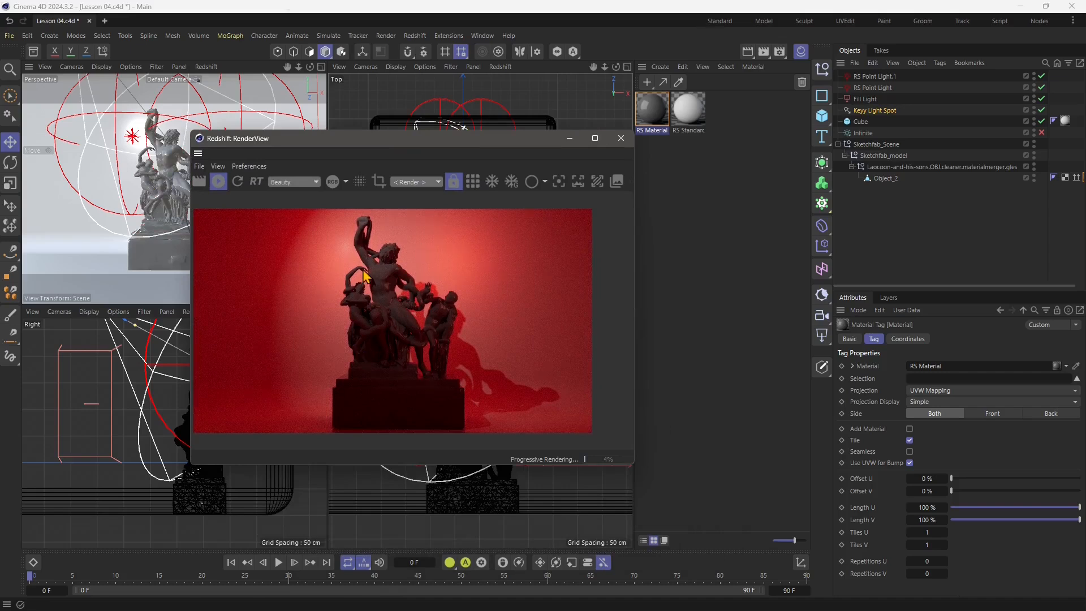
Step: Set the diffuse colour of RS Material to a near-white with RGB 238, 237, 237
{"action": "left_click", "coordinate": [651, 112]}
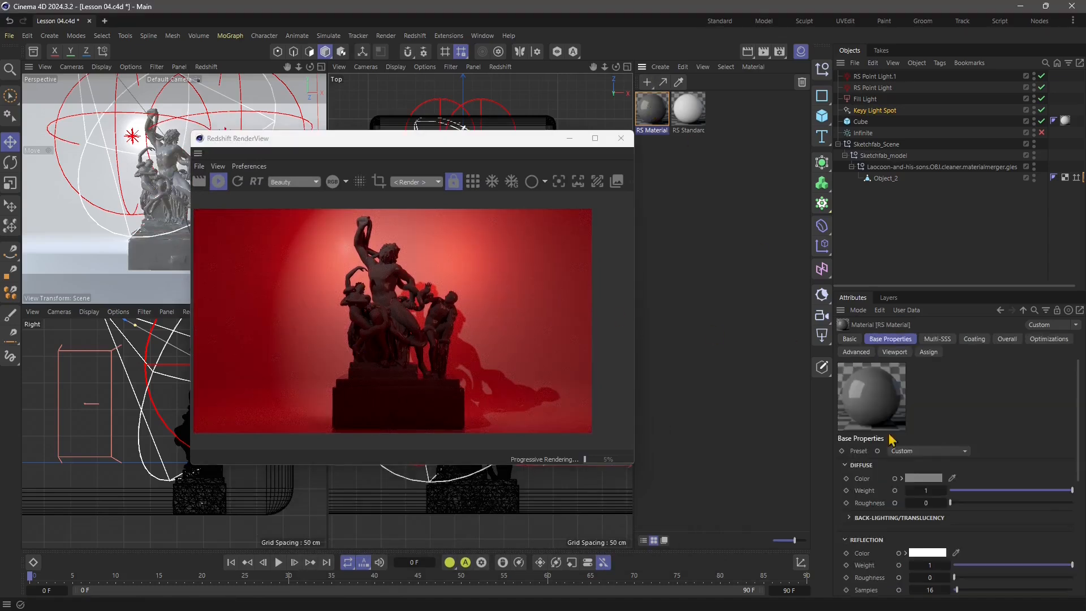
{"action": "left_click", "coordinate": [917, 486]}
{"action": "left_click_drag", "start_coordinate": [890, 482], "coordinate": [876, 378]}
{"action": "left_click_drag", "start_coordinate": [828, 444], "coordinate": [797, 429]}
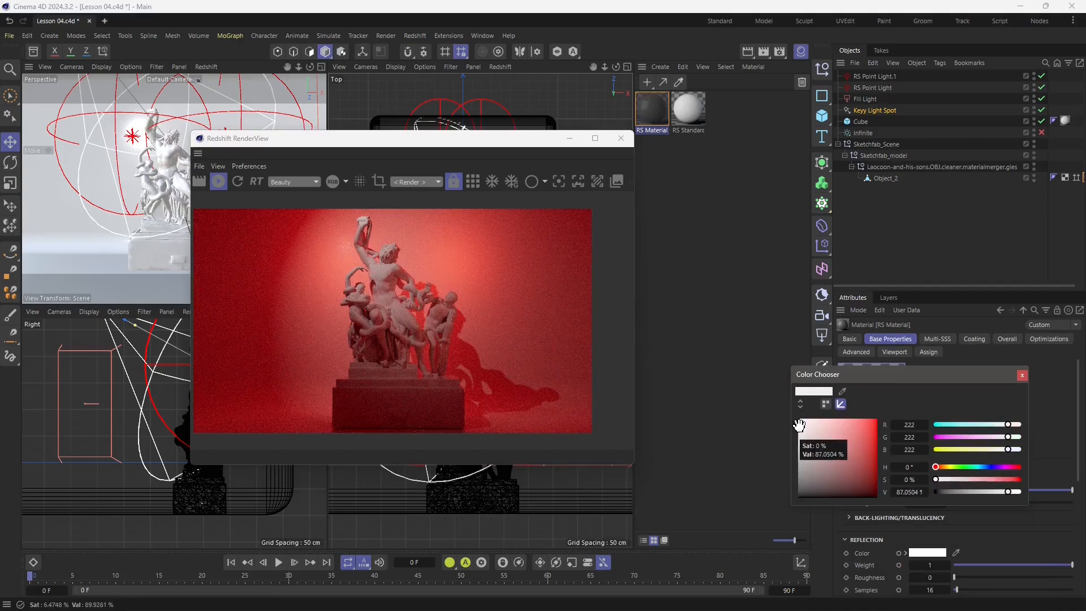
{"action": "left_click", "coordinate": [799, 424]}
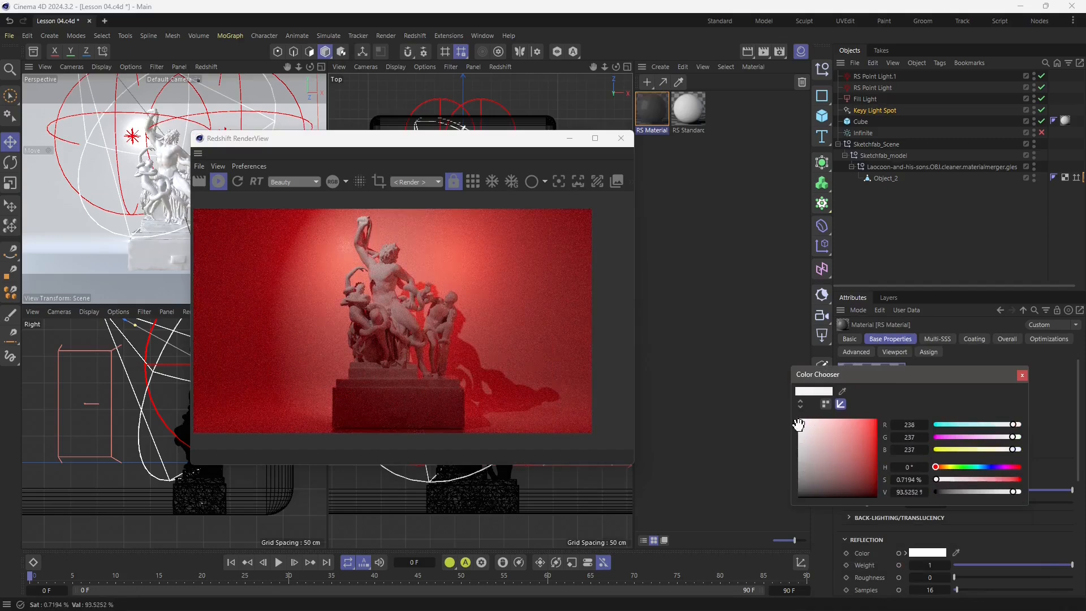
{"action": "left_click", "coordinate": [1021, 375]}
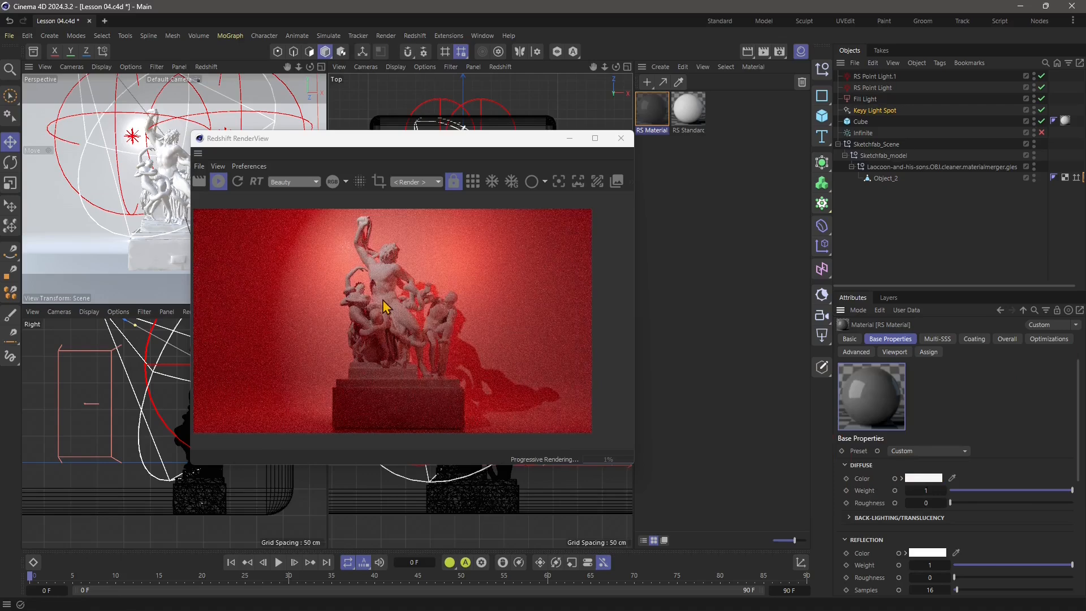
Step: Enlarge the RenderView window and frame the statue's upper body closely in the perspective view to inspect the new material
{"action": "scroll", "coordinate": [396, 317], "scroll_direction": "up", "scroll_amount": 3}
{"action": "left_click", "coordinate": [468, 312]}
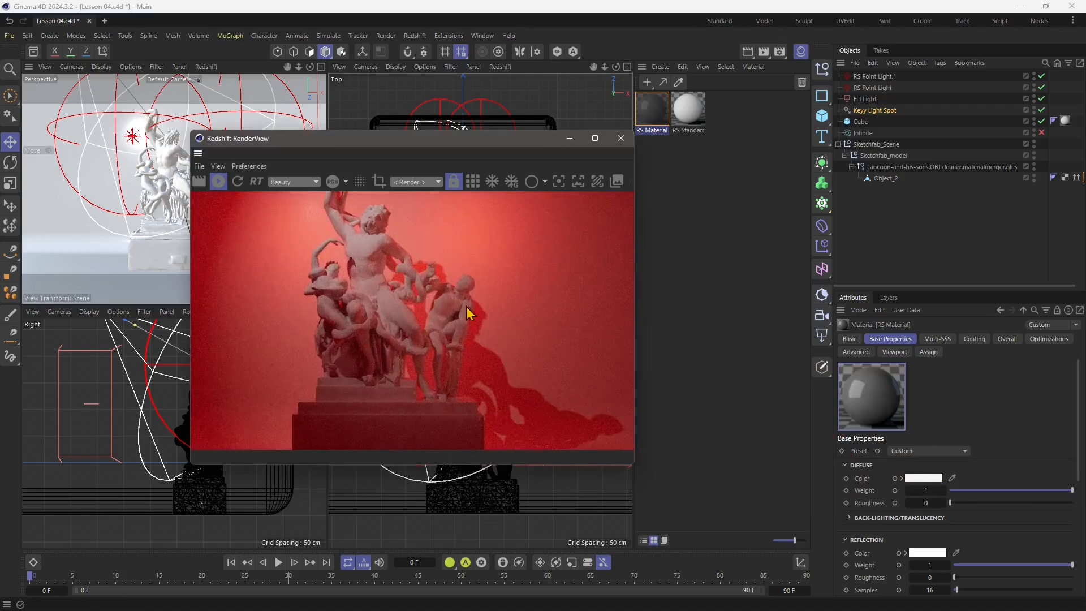
{"action": "left_click_drag", "start_coordinate": [626, 466], "coordinate": [746, 529]}
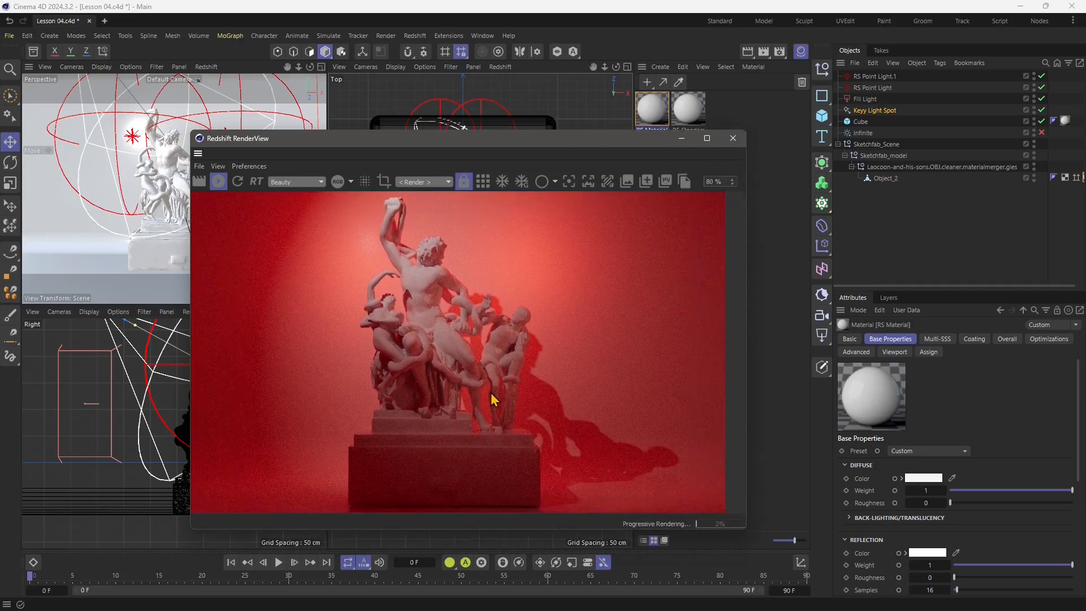
{"action": "left_click_drag", "start_coordinate": [323, 149], "coordinate": [503, 101]}
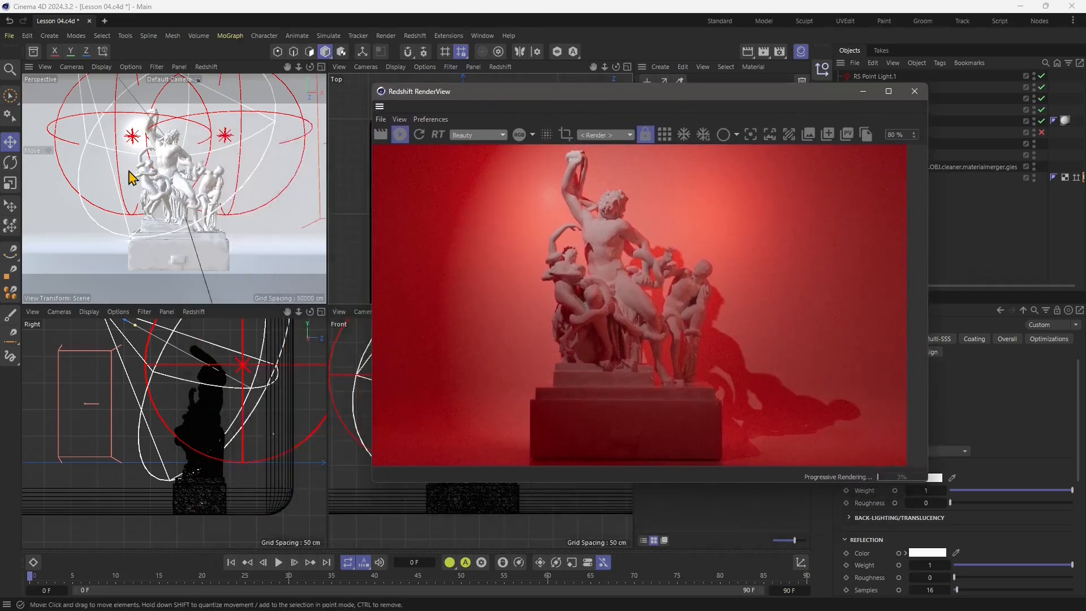
{"action": "scroll", "coordinate": [136, 176], "scroll_direction": "up", "scroll_amount": 3}
{"action": "scroll", "coordinate": [204, 192], "scroll_direction": "up", "scroll_amount": 5}
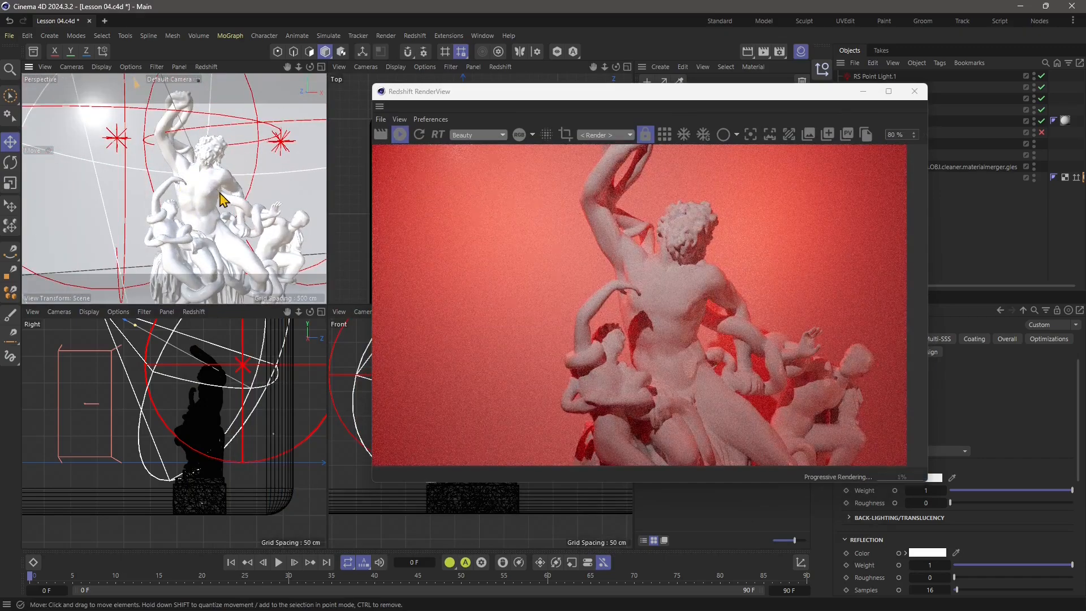
{"action": "middle_click_drag", "start_coordinate": [219, 191], "coordinate": [193, 200], "text": "alt"}
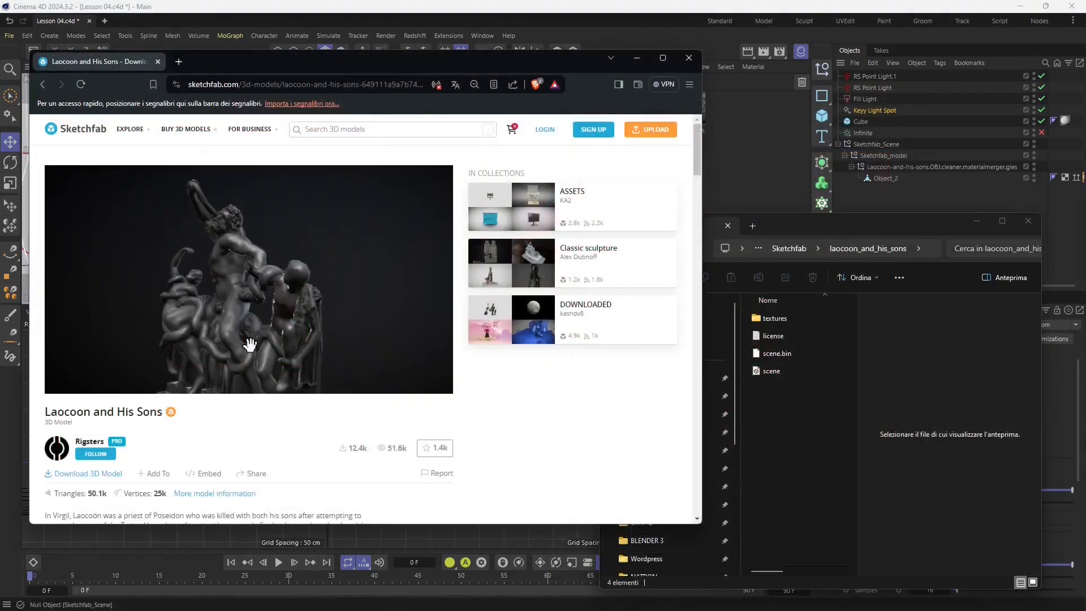
Step: In the browser, examine the Laocoon and His Sons model and its Sketchfab page, and minimize the browser window
{"action": "mouse_move", "coordinate": [261, 263]}
{"action": "left_mouse_down"}
{"action": "mouse_move", "coordinate": [242, 317]}
{"action": "mouse_move", "coordinate": [206, 319]}
{"action": "mouse_move", "coordinate": [285, 272]}
{"action": "left_mouse_up"}
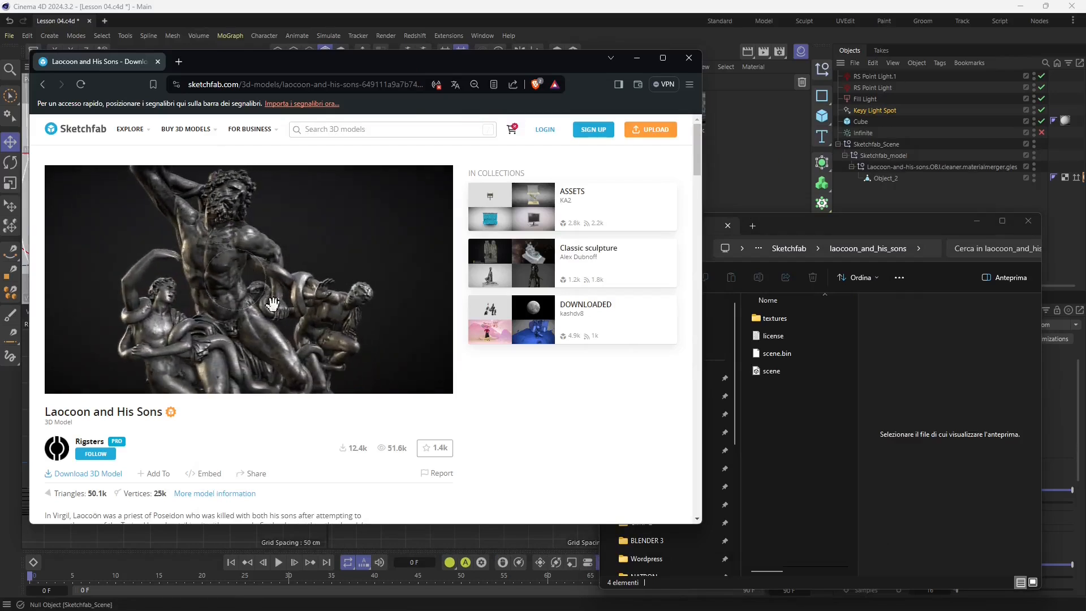
{"action": "mouse_move", "coordinate": [203, 361]}
{"action": "left_mouse_down"}
{"action": "mouse_move", "coordinate": [182, 364]}
{"action": "mouse_move", "coordinate": [194, 358]}
{"action": "left_mouse_up"}
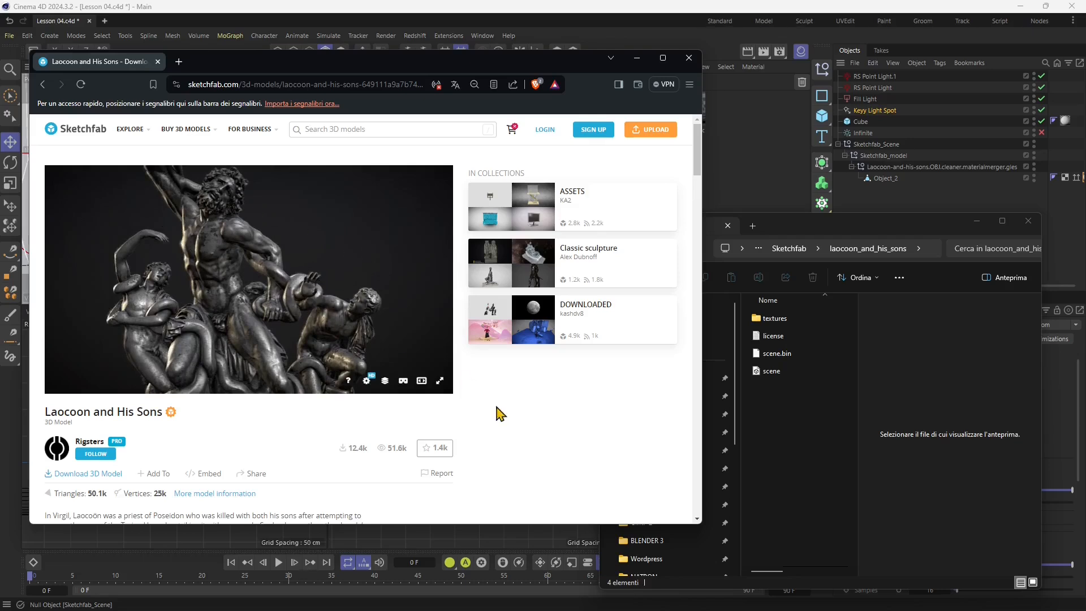
{"action": "scroll", "coordinate": [492, 415], "scroll_direction": "down", "scroll_amount": 3}
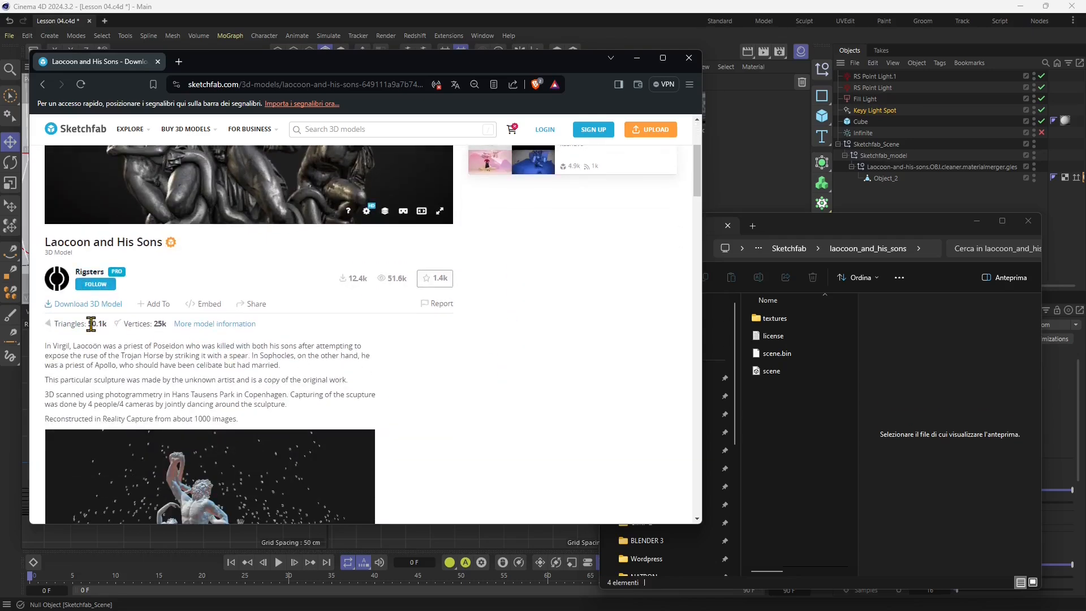
{"action": "scroll", "coordinate": [90, 322], "scroll_direction": "down", "scroll_amount": 1}
{"action": "scroll", "coordinate": [125, 257], "scroll_direction": "up", "scroll_amount": 4}
{"action": "left_click_drag", "start_coordinate": [204, 304], "coordinate": [189, 286]}
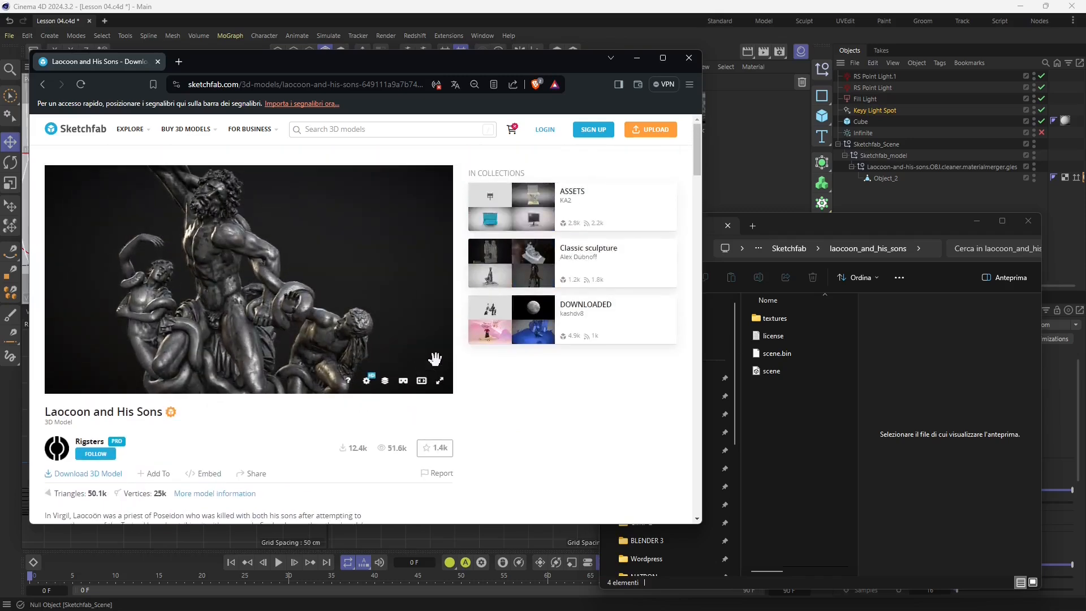
{"action": "left_click", "coordinate": [638, 61]}
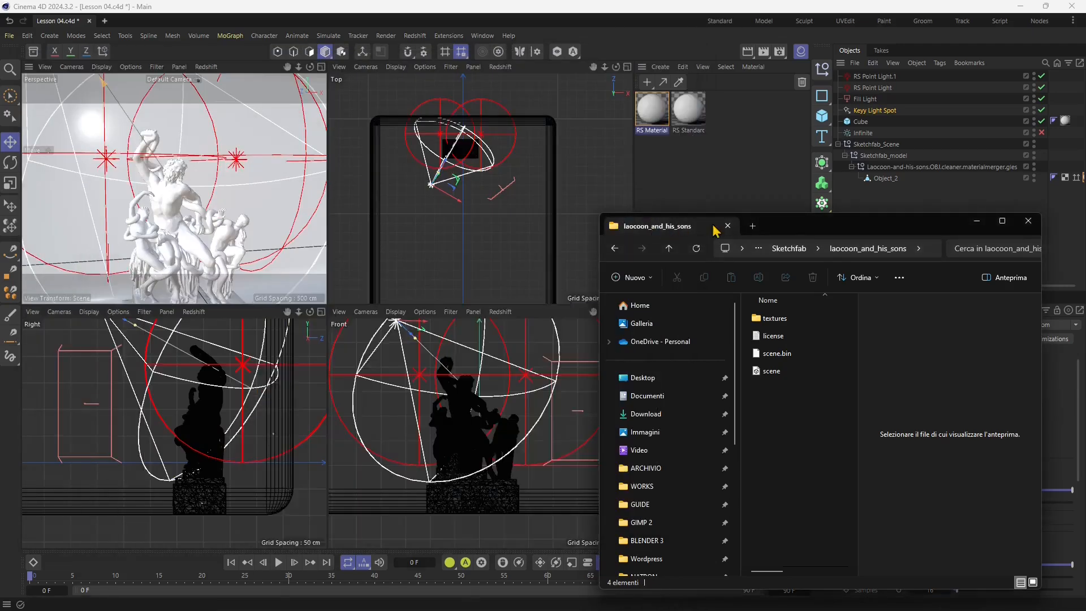
Step: Create a material from the None_baseColor image in the laocoon_and_his_sons textures folder, copying the image to the project location
{"action": "left_click_drag", "start_coordinate": [820, 225], "coordinate": [707, 156]}
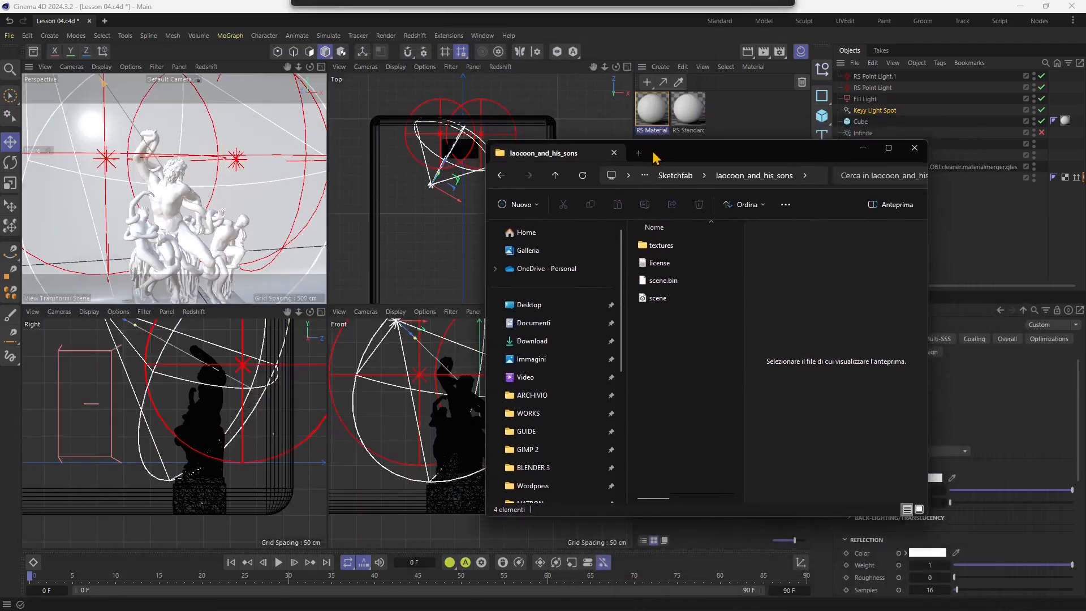
{"action": "left_click", "coordinate": [659, 311]}
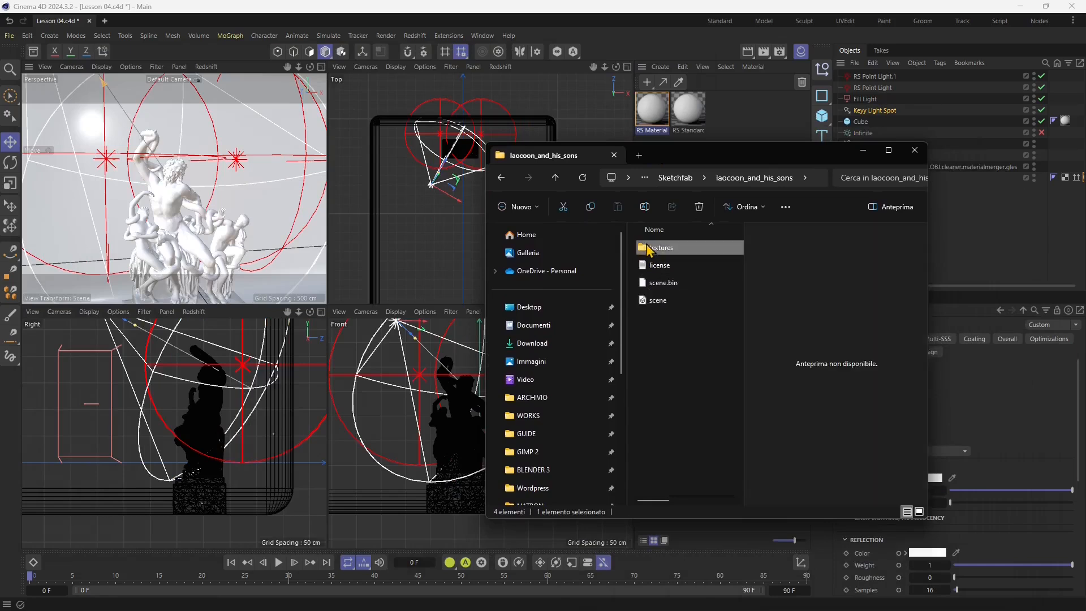
{"action": "double_click", "coordinate": [656, 247]}
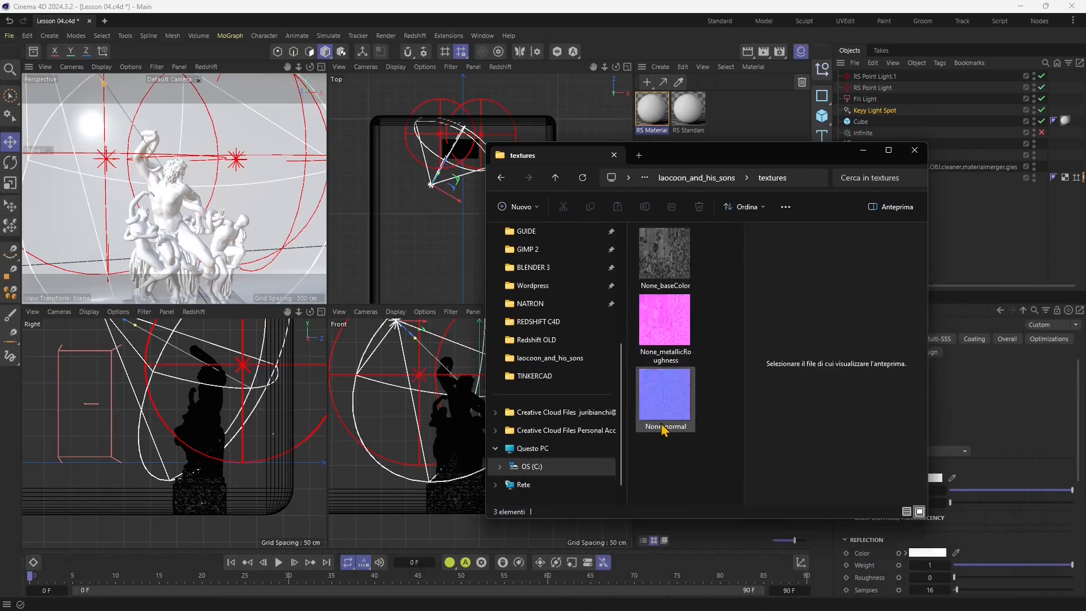
{"action": "mouse_move", "coordinate": [659, 398]}
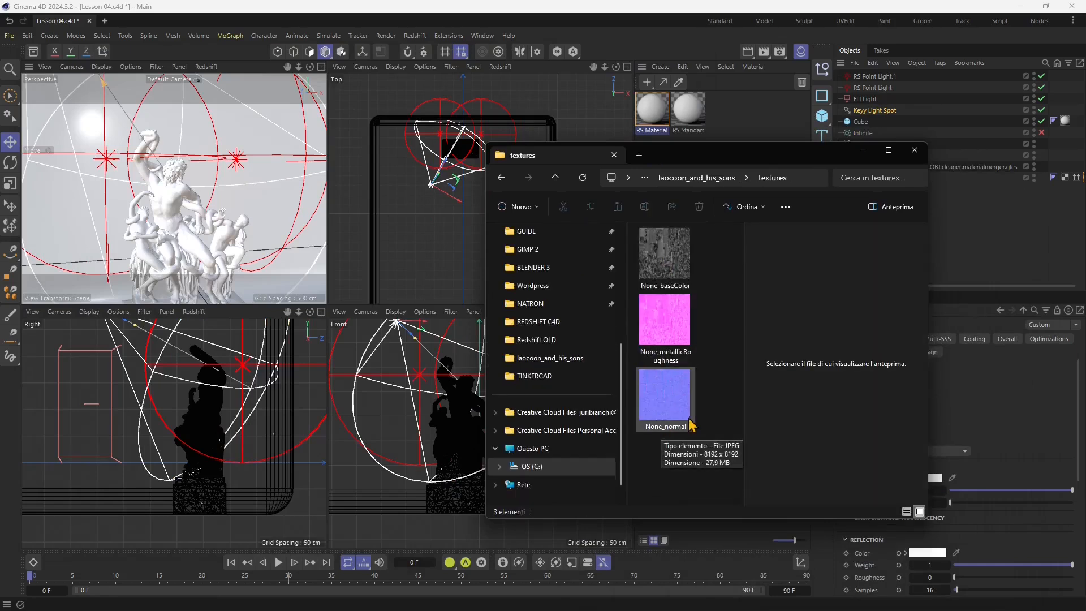
{"action": "left_click", "coordinate": [663, 261]}
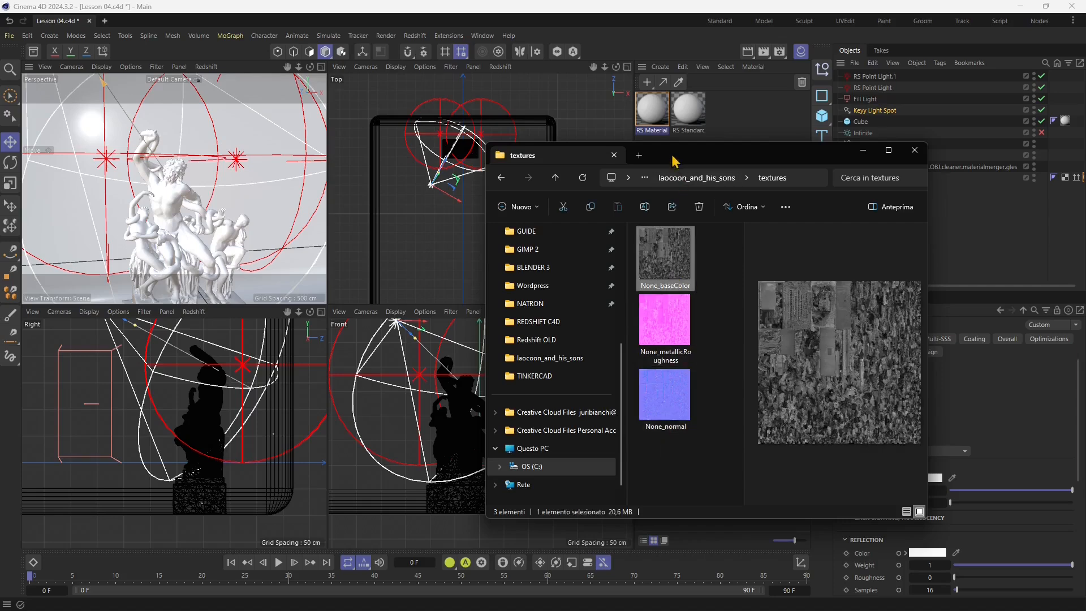
{"action": "left_click_drag", "start_coordinate": [673, 161], "coordinate": [780, 187]}
{"action": "left_click_drag", "start_coordinate": [788, 242], "coordinate": [649, 117]}
{"action": "left_click_drag", "start_coordinate": [648, 112], "coordinate": [651, 118]}
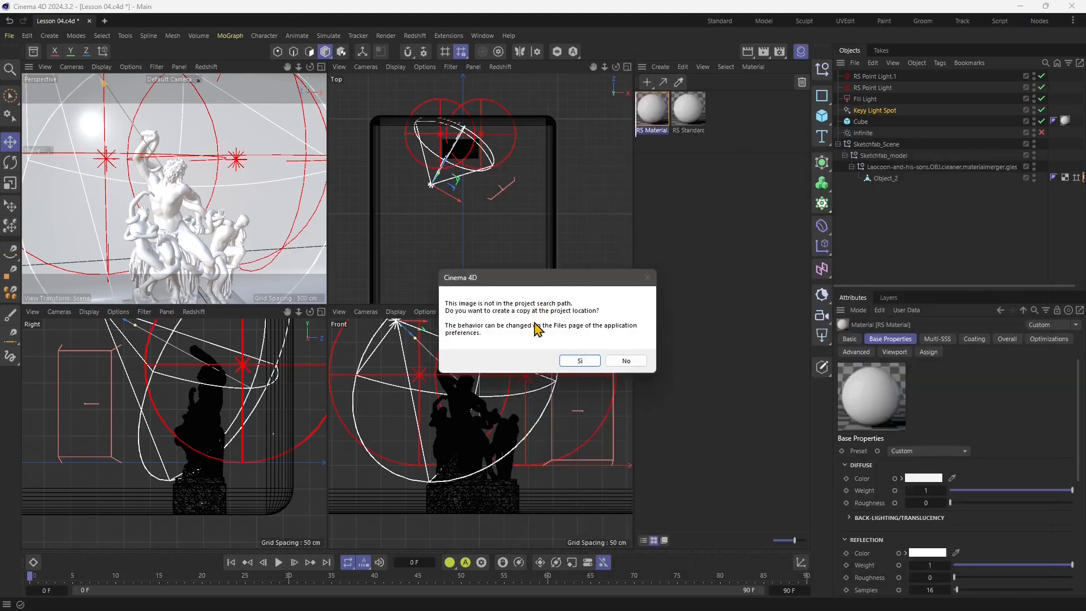
{"action": "left_click", "coordinate": [576, 361]}
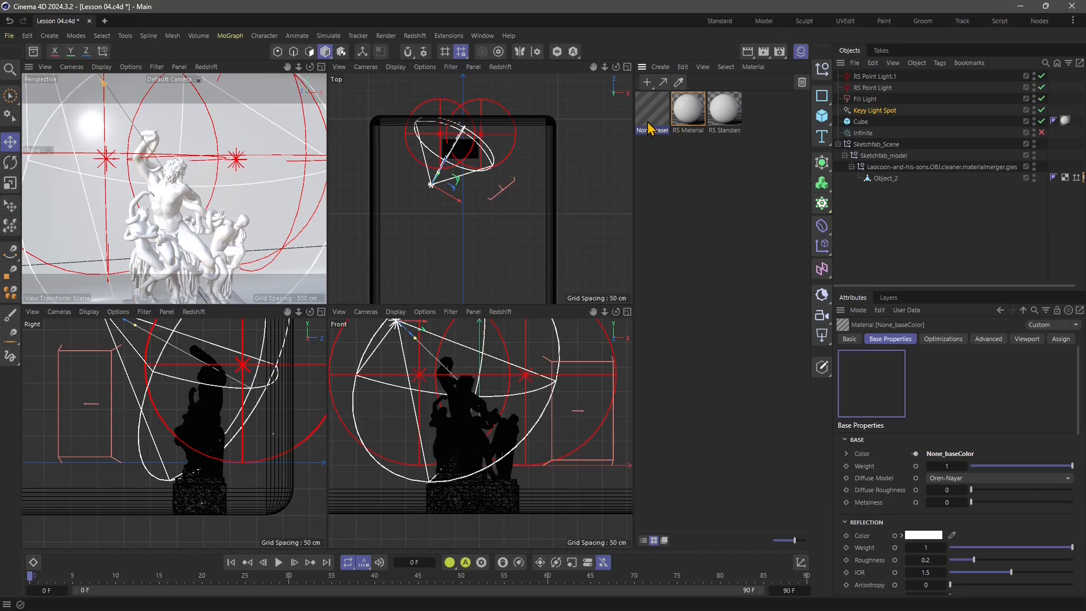
Step: Apply the None_baseColor material to the statue and inspect its upper body in the Redshift RenderView
{"action": "left_click", "coordinate": [654, 180]}
{"action": "left_click", "coordinate": [659, 126]}
{"action": "left_click", "coordinate": [415, 36]}
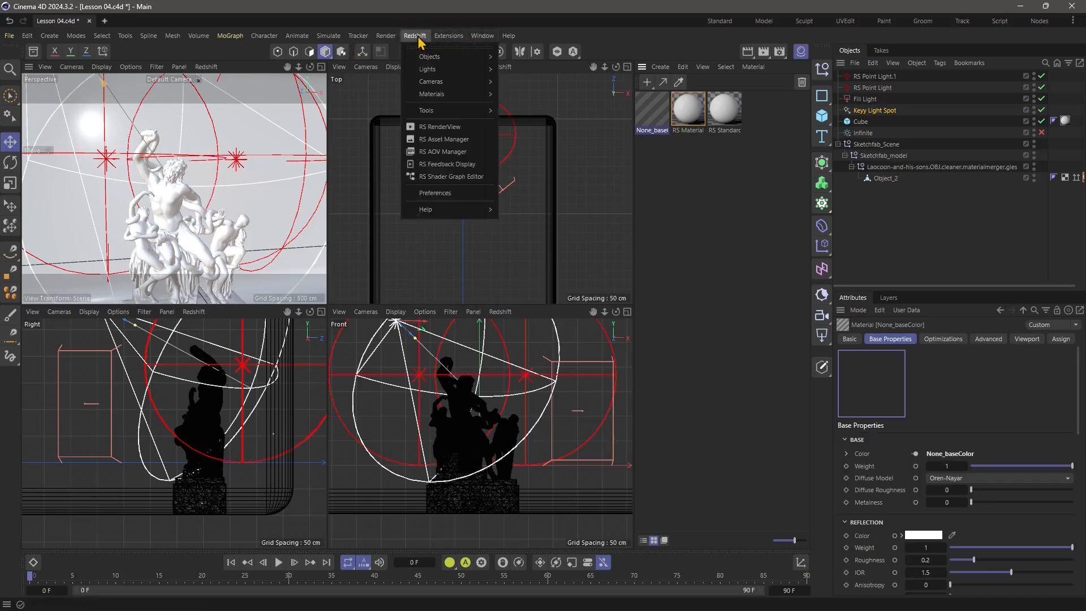
{"action": "left_click", "coordinate": [438, 127]}
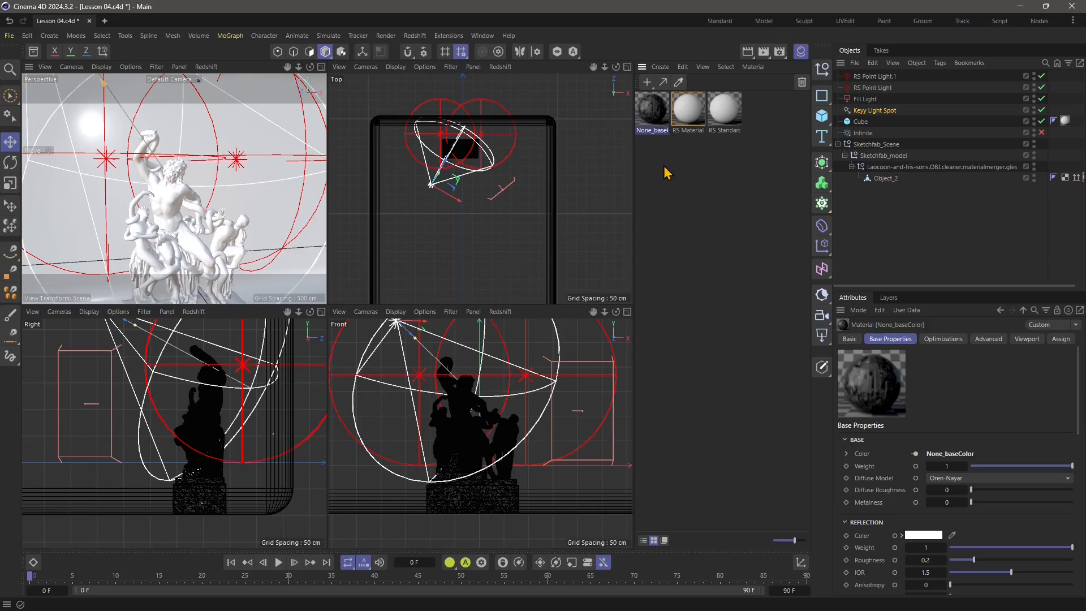
{"action": "mouse_move", "coordinate": [652, 113]}
{"action": "left_mouse_down"}
{"action": "mouse_move", "coordinate": [581, 77]}
{"action": "mouse_move", "coordinate": [242, 157]}
{"action": "mouse_move", "coordinate": [168, 218]}
{"action": "left_mouse_up"}
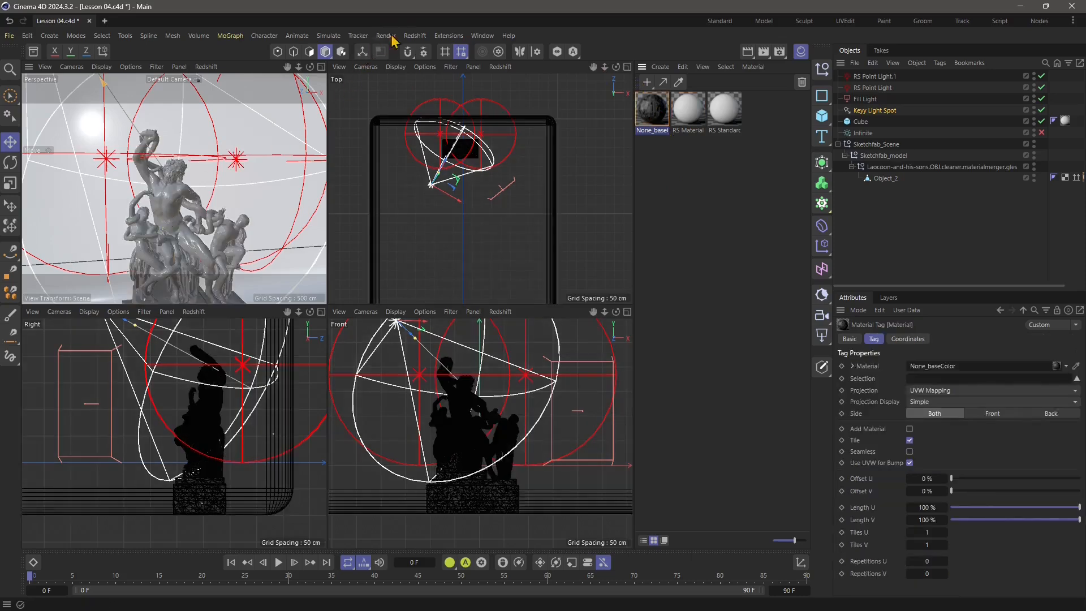
{"action": "left_click", "coordinate": [415, 35]}
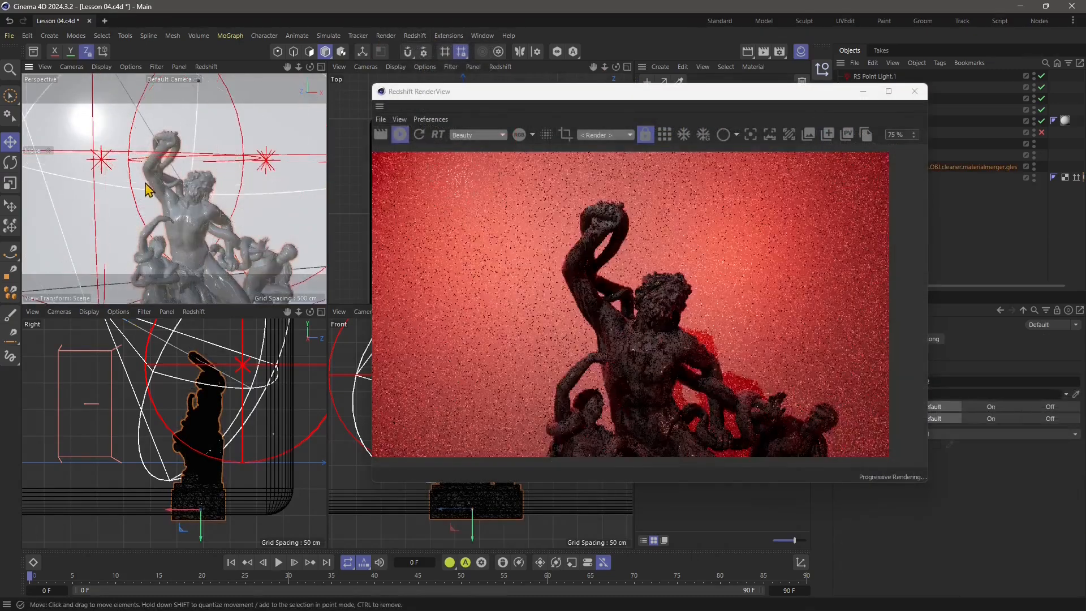
{"action": "scroll", "coordinate": [151, 201], "scroll_direction": "up", "scroll_amount": 2}
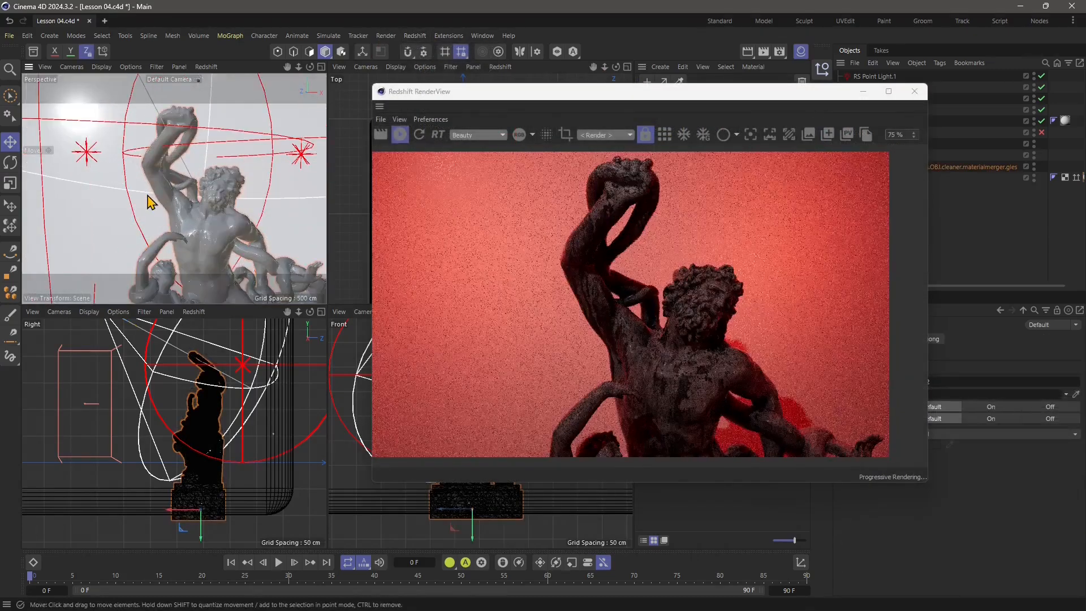
{"action": "middle_click_drag", "start_coordinate": [192, 194], "coordinate": [145, 164], "text": "alt"}
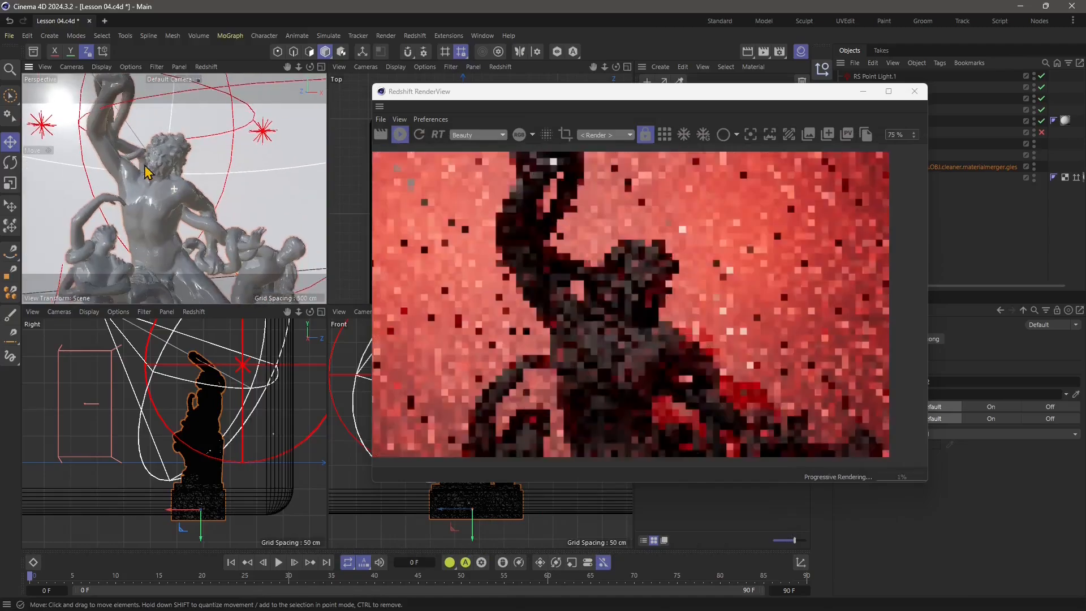
{"action": "left_click_drag", "start_coordinate": [148, 195], "coordinate": [180, 200], "text": "alt"}
{"action": "middle_click_drag", "start_coordinate": [180, 201], "coordinate": [181, 226], "text": "alt"}
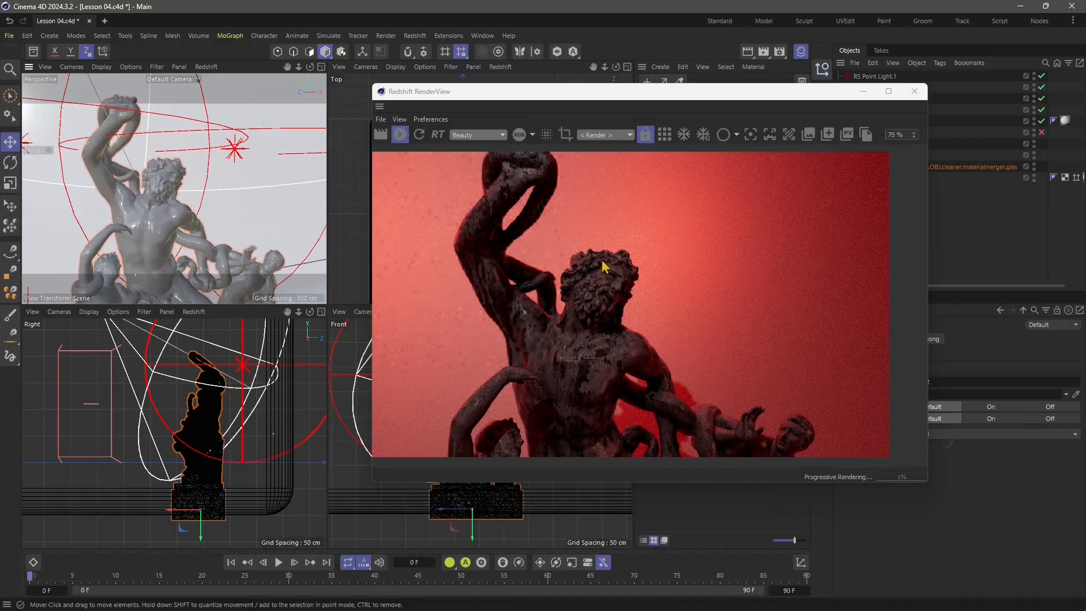
{"action": "left_click_drag", "start_coordinate": [279, 236], "coordinate": [229, 222], "text": "alt"}
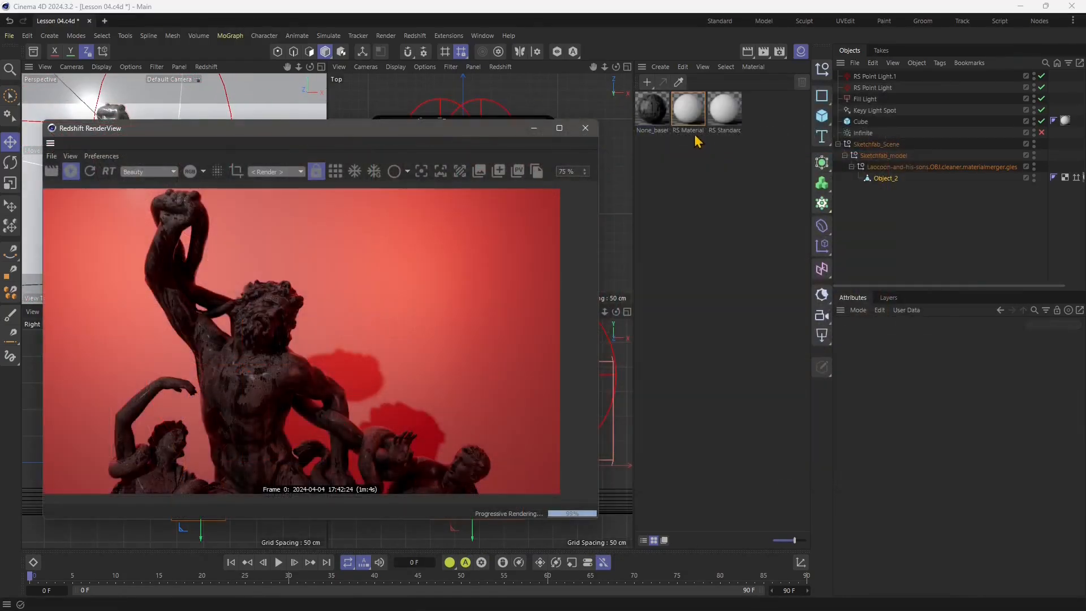
Step: Create a classic Standard Material and apply it to the statue, keeping the render in view
{"action": "left_click", "coordinate": [660, 68]}
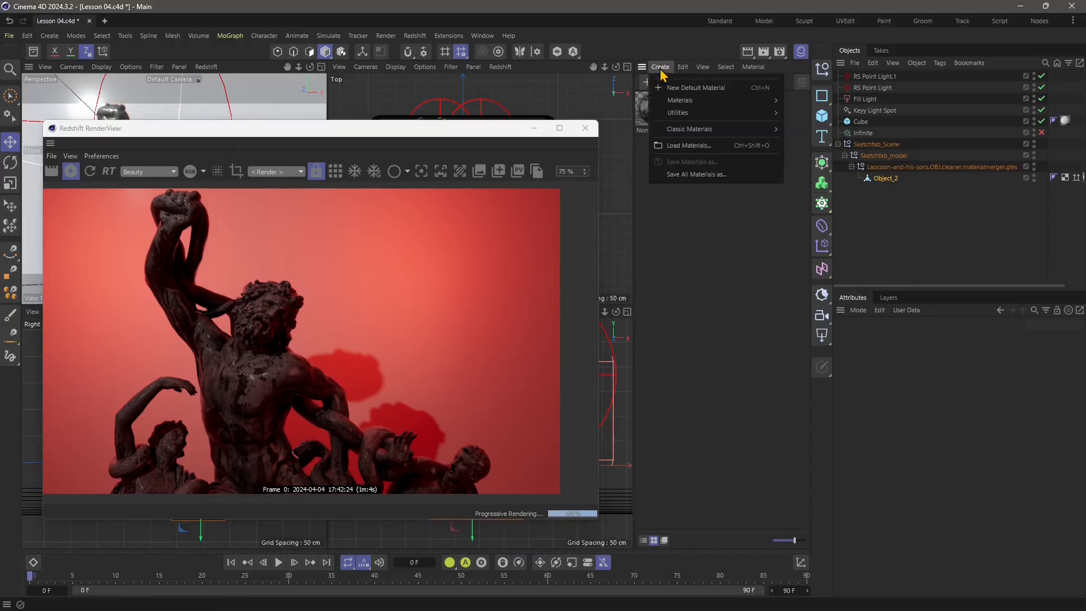
{"action": "mouse_move", "coordinate": [683, 119]}
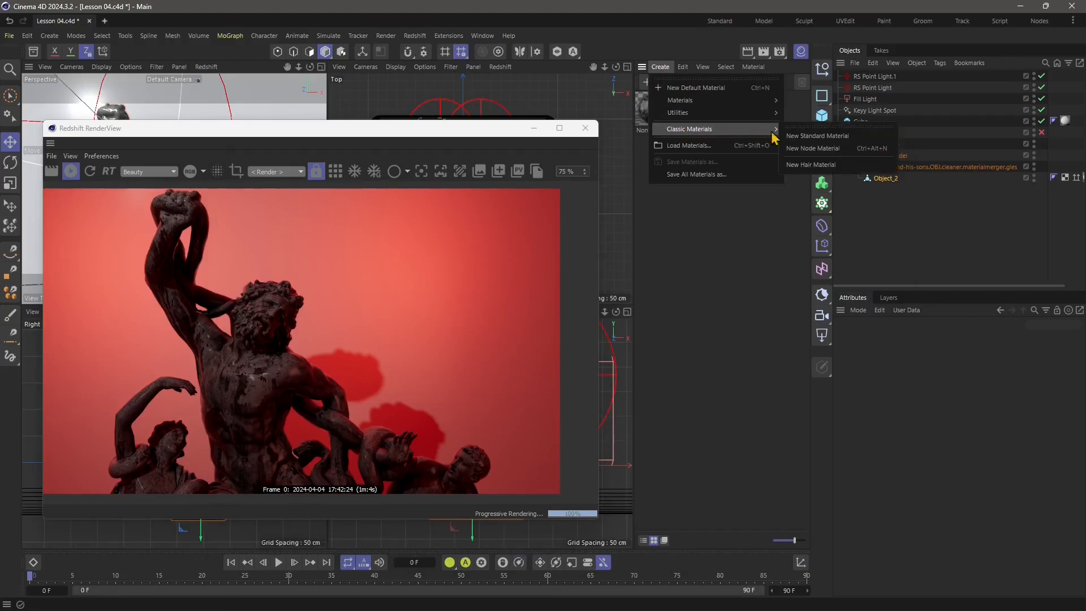
{"action": "left_click", "coordinate": [818, 137]}
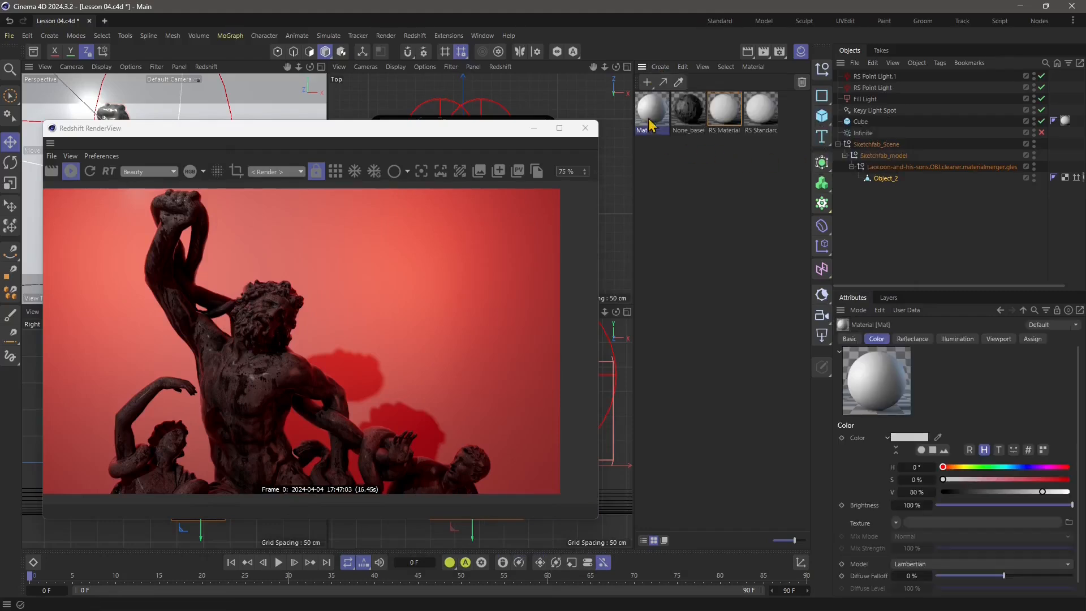
{"action": "left_click_drag", "start_coordinate": [439, 130], "coordinate": [680, 205]}
{"action": "left_click_drag", "start_coordinate": [656, 122], "coordinate": [196, 225]}
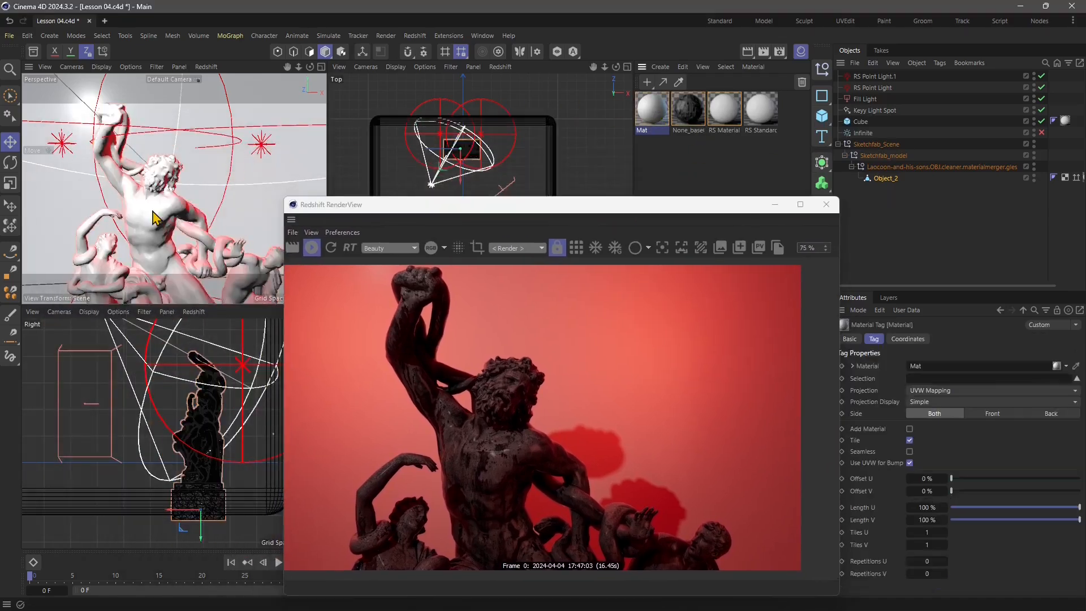
{"action": "left_click_drag", "start_coordinate": [443, 206], "coordinate": [299, 95]}
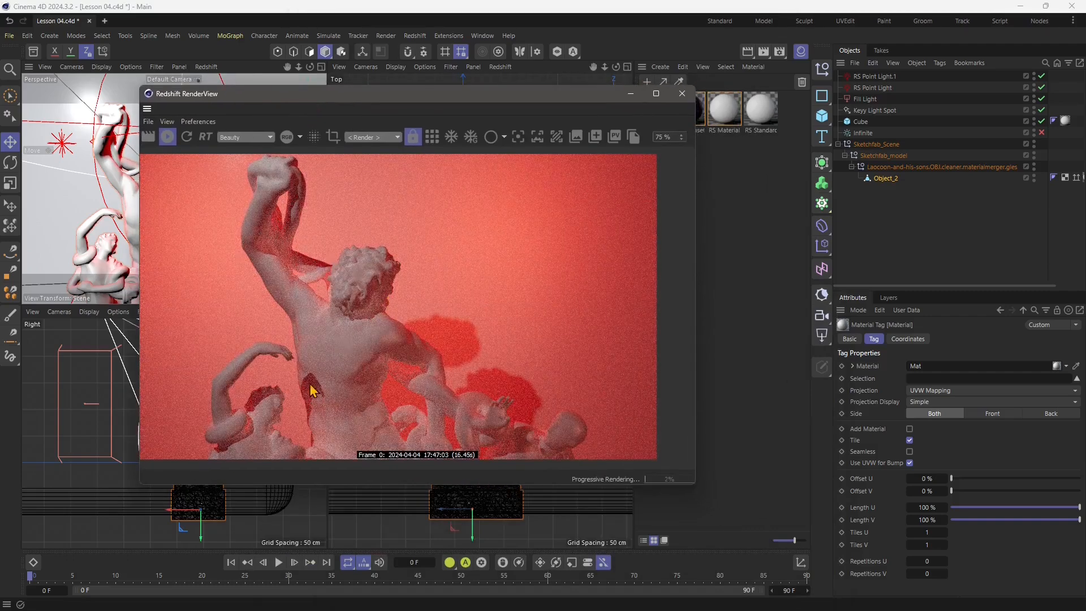
{"action": "left_click_drag", "start_coordinate": [449, 95], "coordinate": [359, 119]}
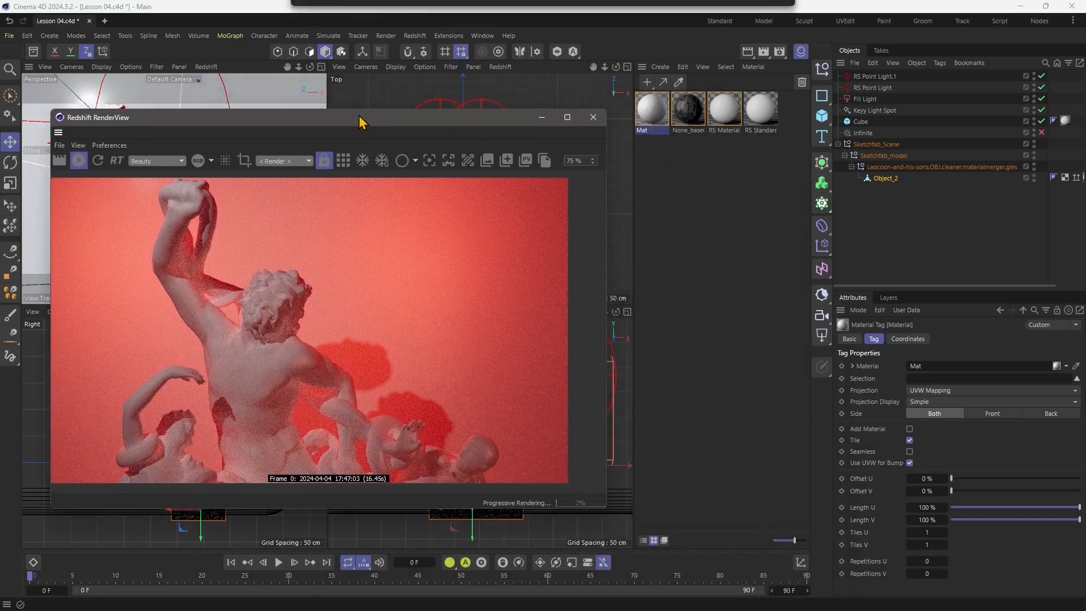
Step: Load None_baseColor.jpeg as the colour texture of the Mat material, copying the image to the project location
{"action": "double_click", "coordinate": [654, 119]}
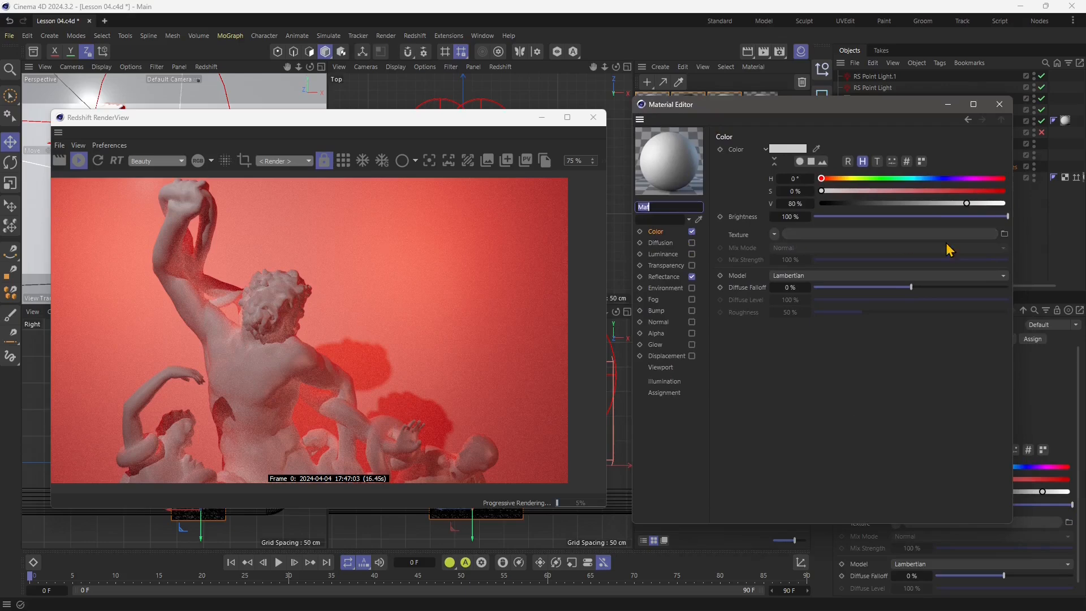
{"action": "left_click", "coordinate": [1005, 234]}
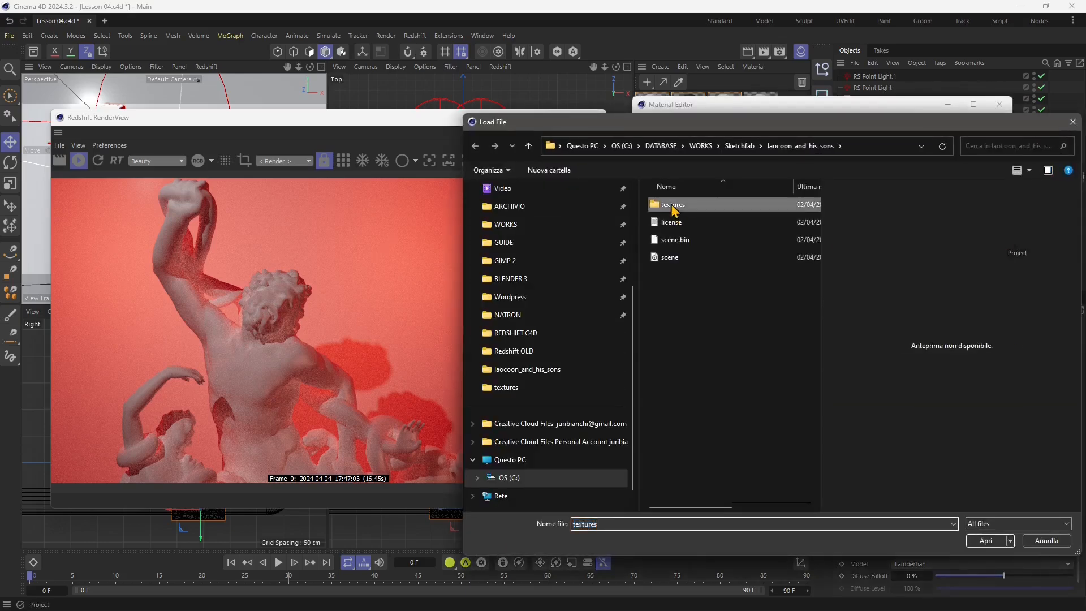
{"action": "double_click", "coordinate": [671, 204]}
{"action": "left_click", "coordinate": [681, 190]}
{"action": "left_click", "coordinate": [986, 540]}
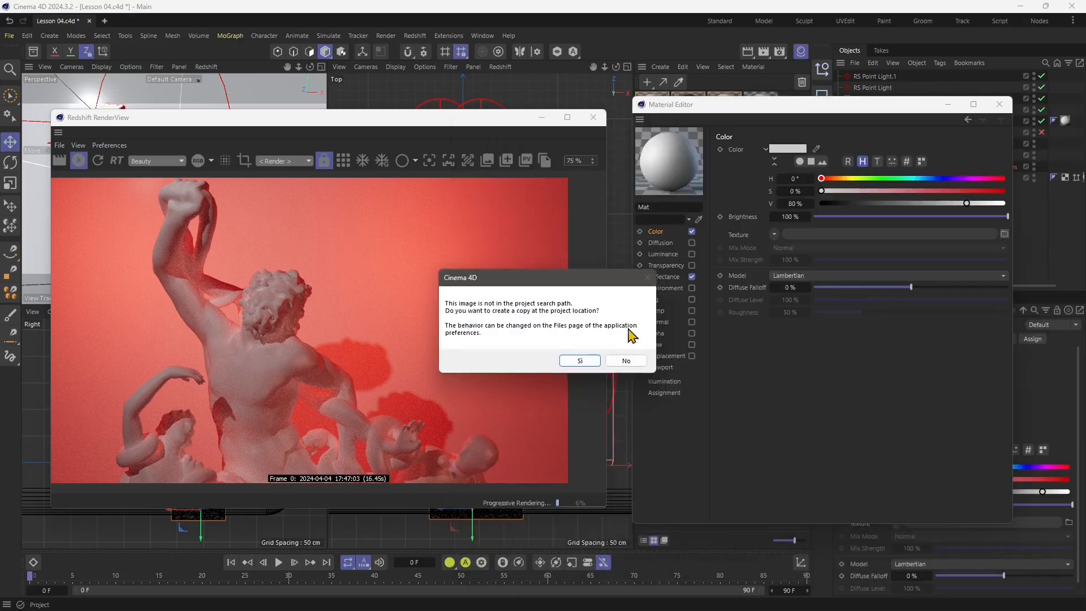
{"action": "left_click", "coordinate": [589, 360]}
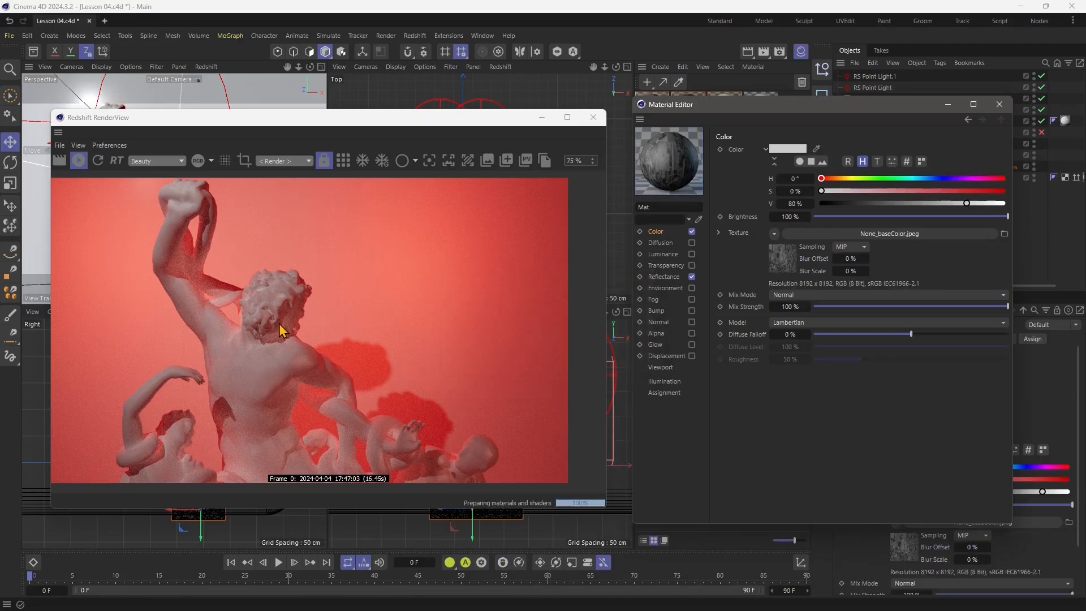
Step: Enable the Normal channel of Mat with None_normal.jpeg as its texture, copied to the project location, and review the Reflectance settings
{"action": "left_click", "coordinate": [692, 322]}
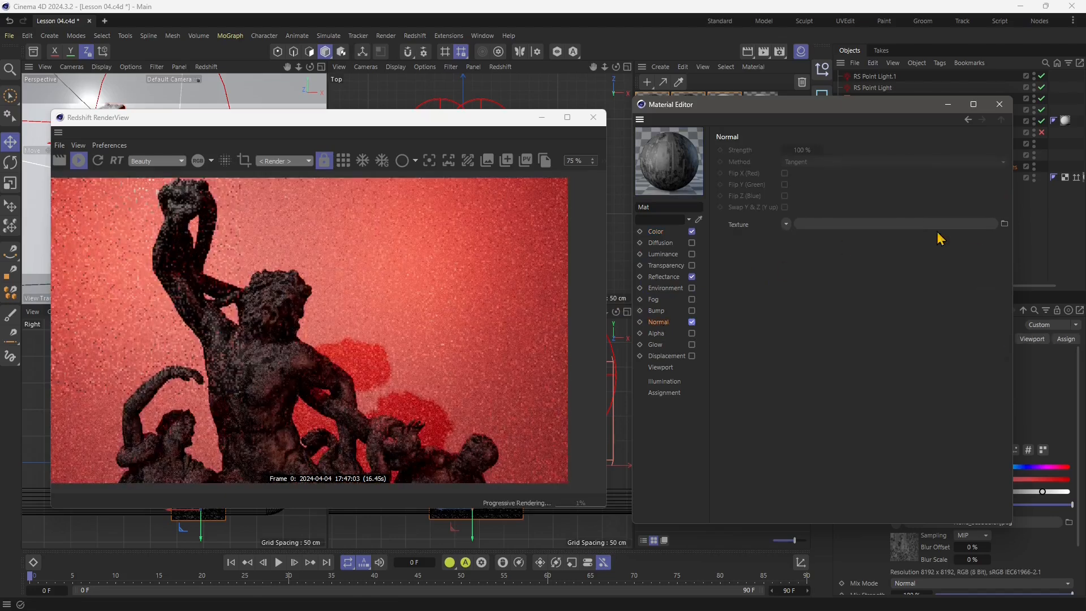
{"action": "left_click", "coordinate": [1005, 224]}
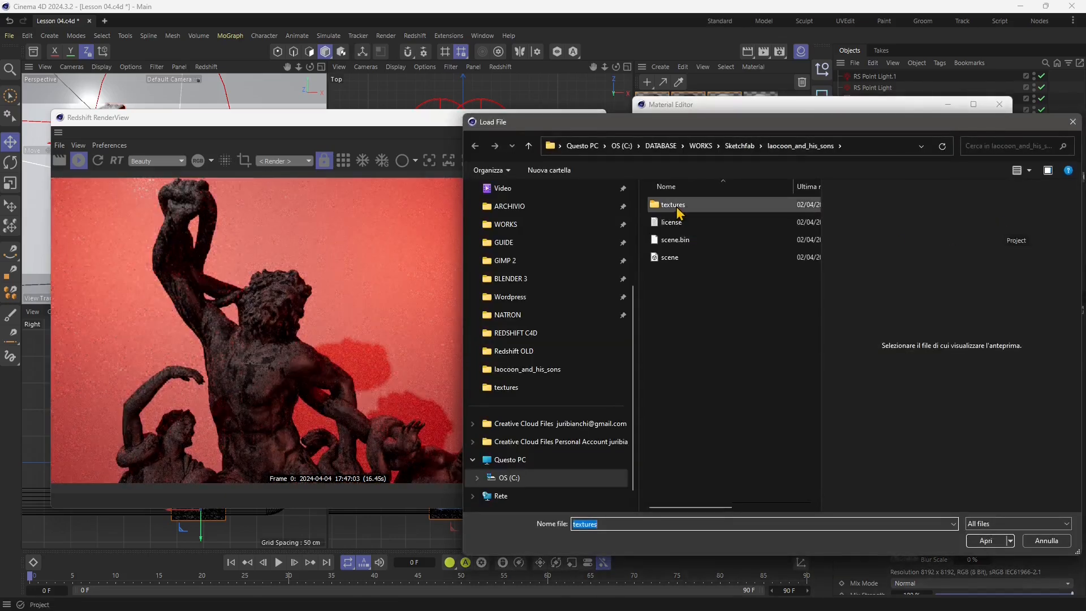
{"action": "double_click", "coordinate": [674, 207]}
{"action": "left_click", "coordinate": [672, 289]}
{"action": "left_click", "coordinate": [976, 537]}
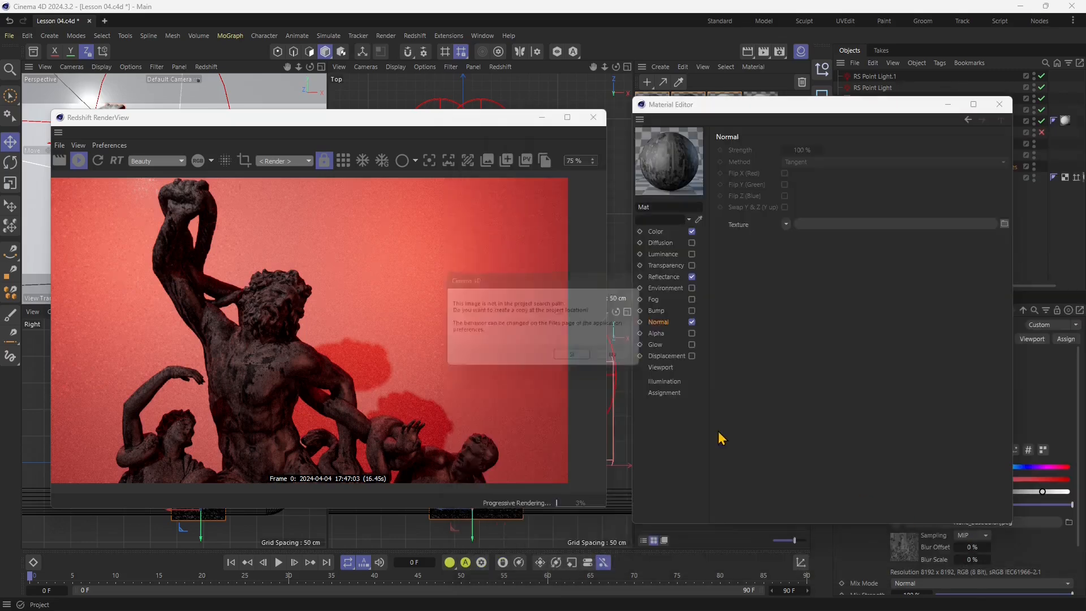
{"action": "left_click", "coordinate": [588, 364]}
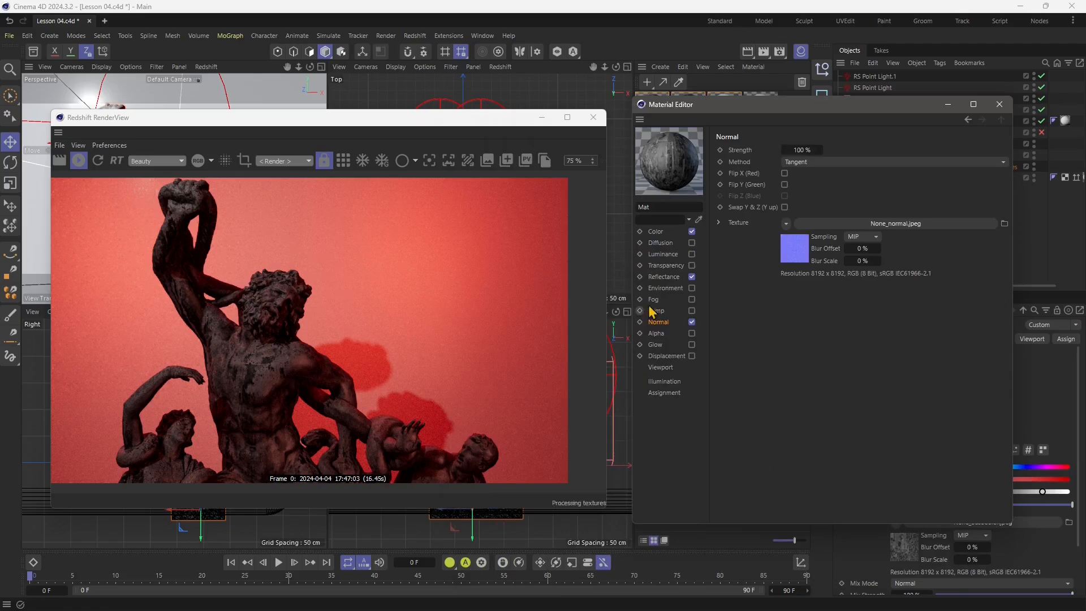
{"action": "left_click", "coordinate": [664, 277]}
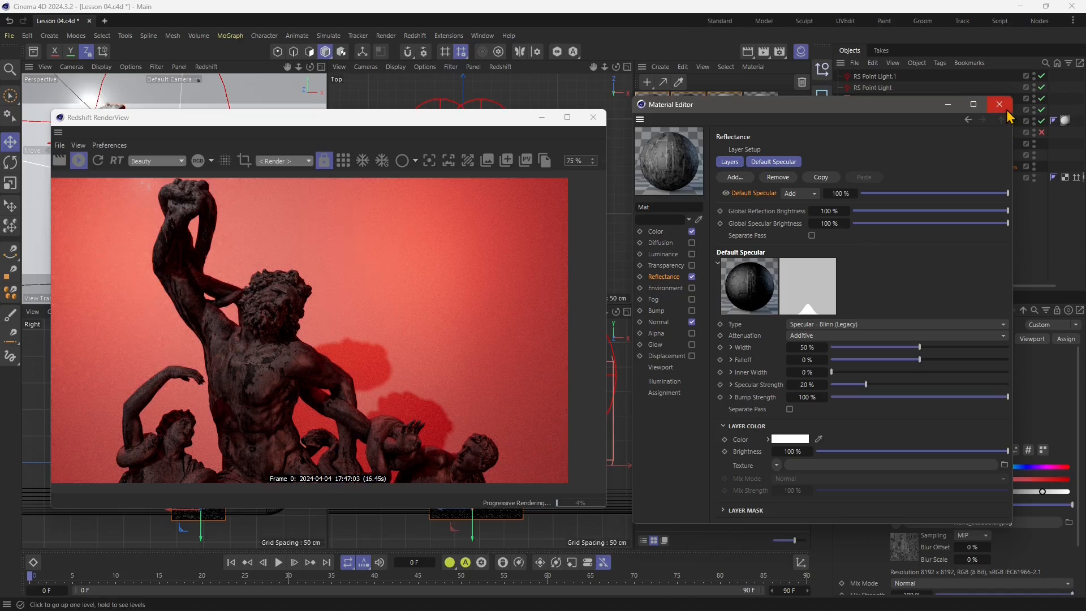
{"action": "left_click", "coordinate": [658, 322]}
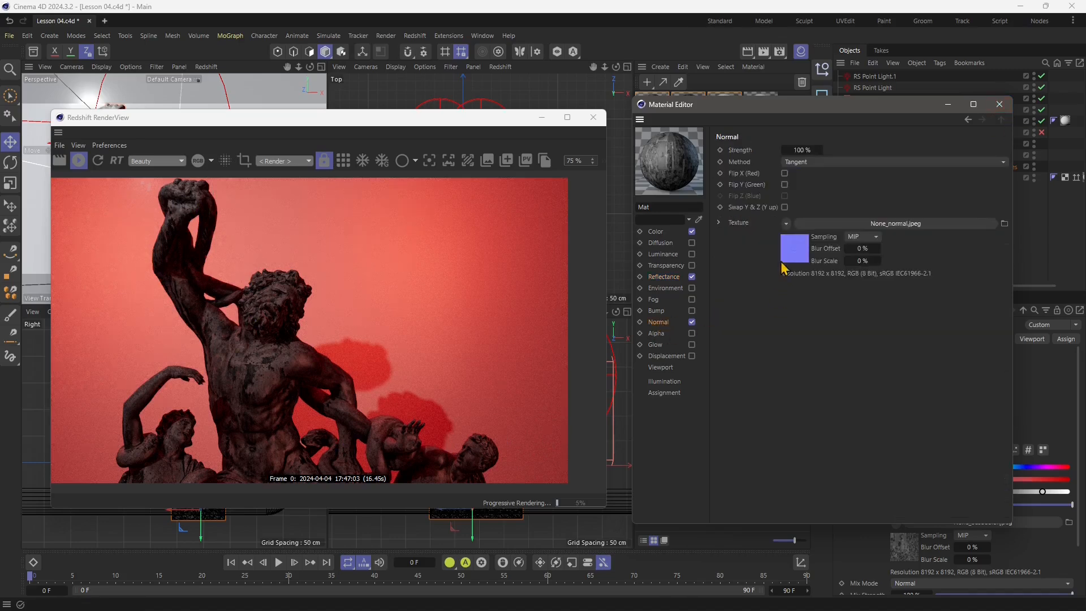
{"action": "left_click", "coordinate": [999, 105]}
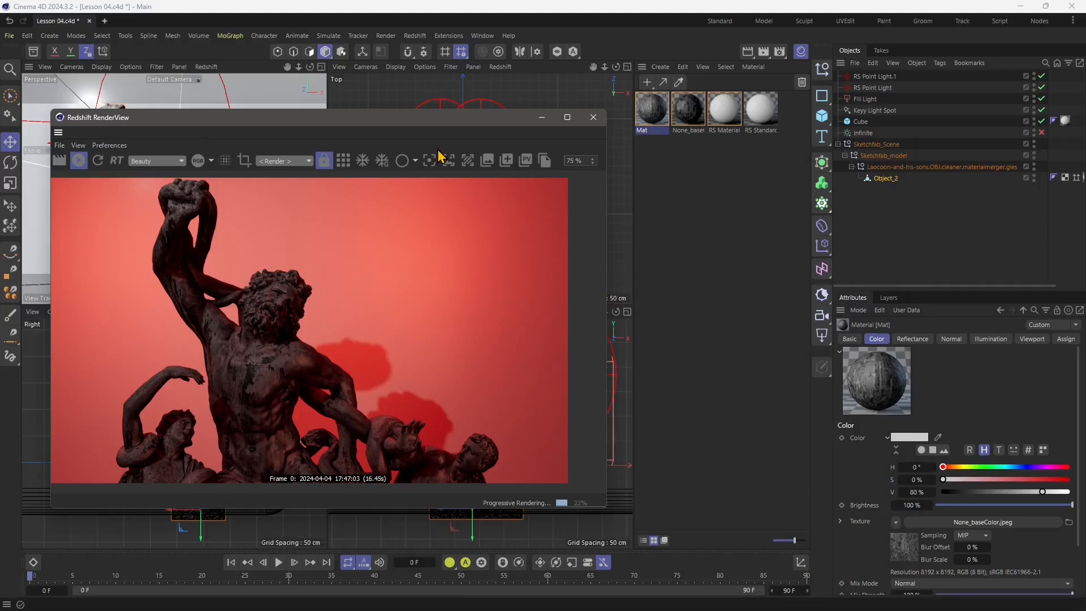
Step: Add a Redshift Dome Light to the scene
{"action": "left_click", "coordinate": [416, 35]}
{"action": "mouse_move", "coordinate": [427, 61]}
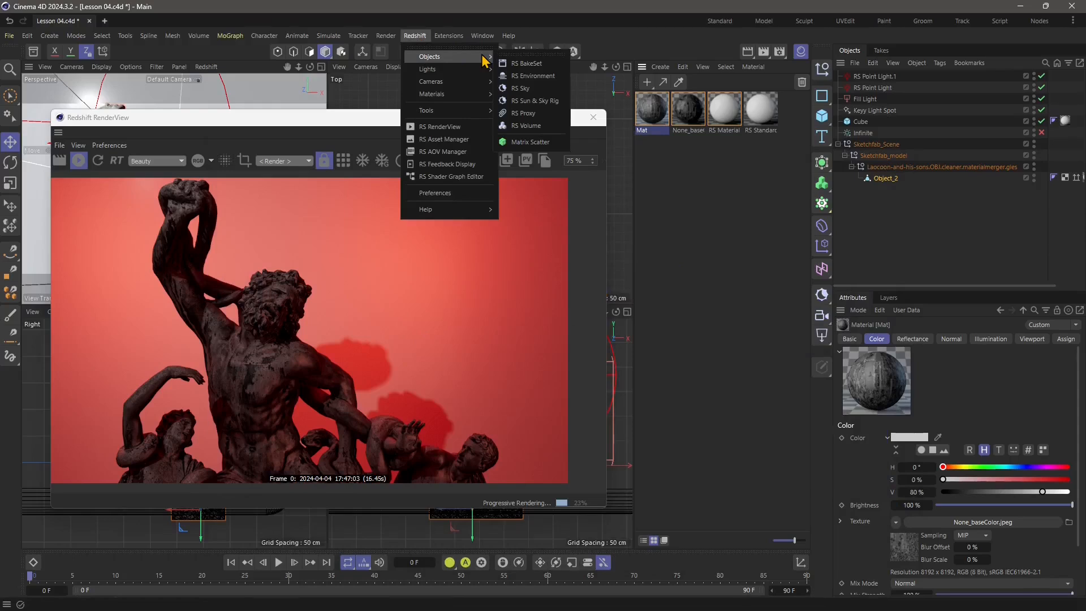
{"action": "mouse_move", "coordinate": [478, 69]}
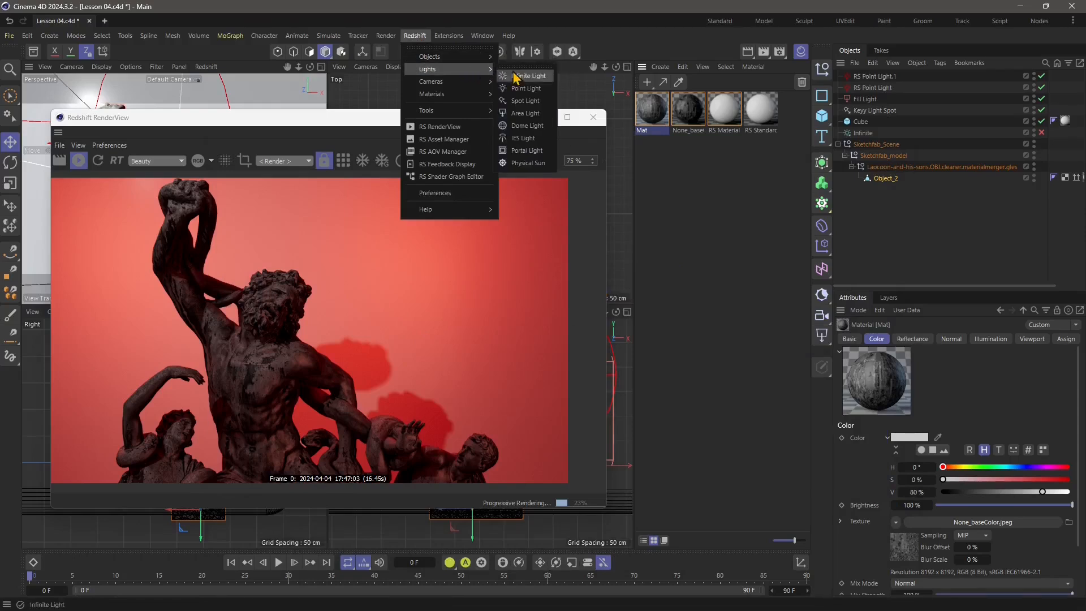
{"action": "left_click", "coordinate": [527, 125]}
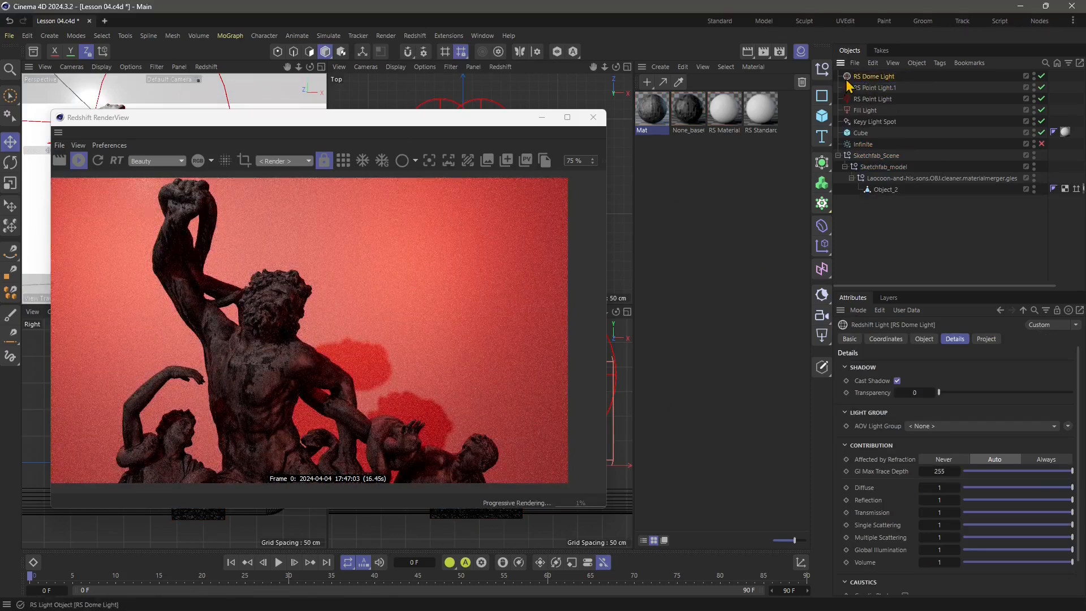
Step: Raise the RS Dome Light's intensity to about 4.623 and set its shadow transparency to about 0.006
{"action": "scroll", "coordinate": [930, 478], "scroll_direction": "down", "scroll_amount": 2}
{"action": "scroll", "coordinate": [931, 478], "scroll_direction": "up", "scroll_amount": 2}
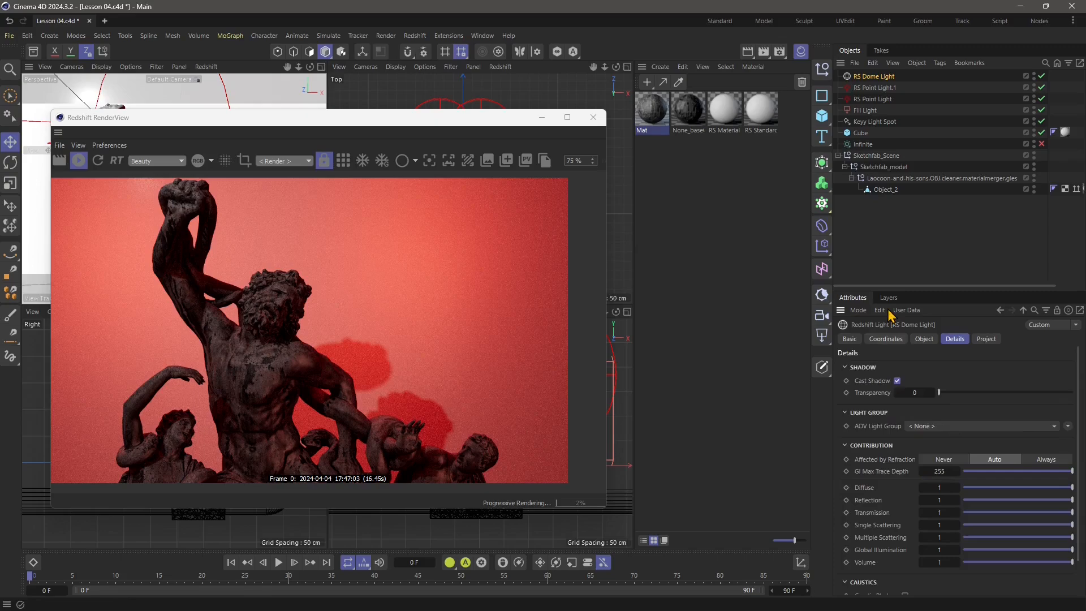
{"action": "left_click", "coordinate": [924, 339]}
{"action": "left_click_drag", "start_coordinate": [971, 432], "coordinate": [1063, 433]}
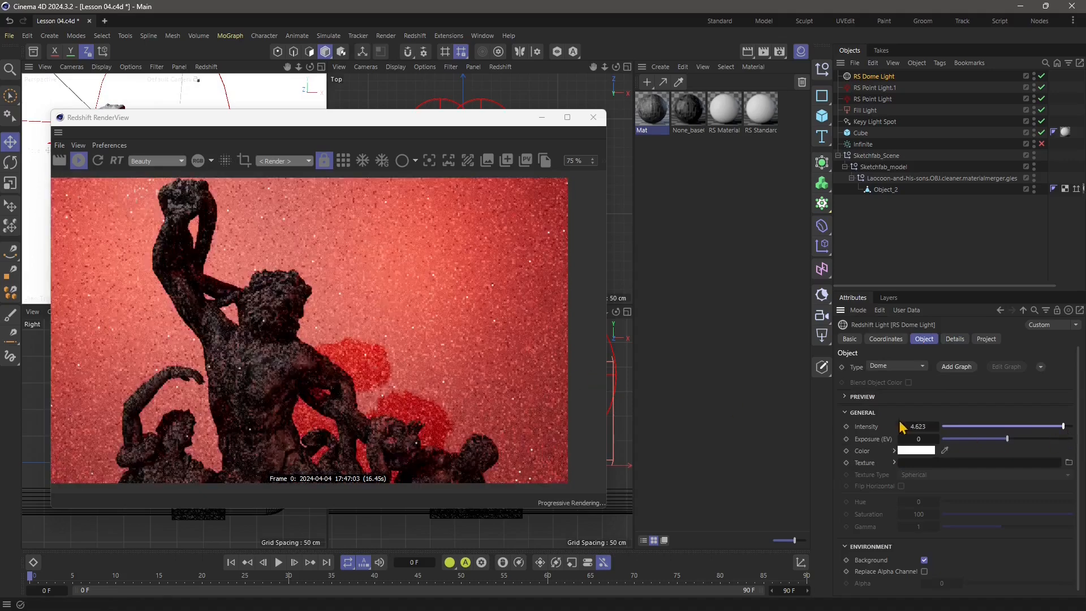
{"action": "left_click", "coordinate": [960, 340]}
{"action": "left_click", "coordinate": [944, 393]}
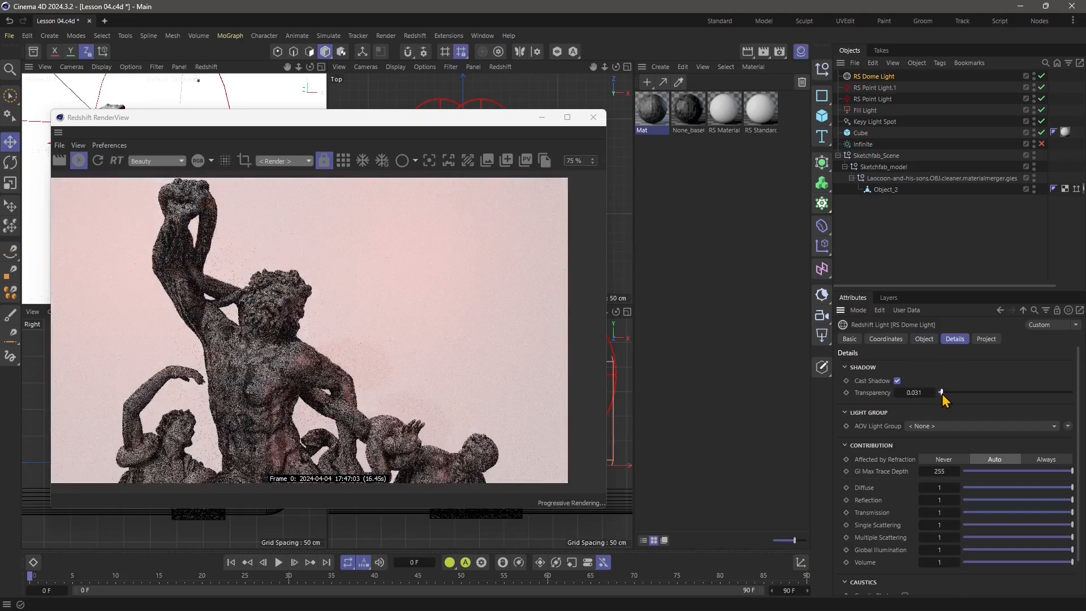
{"action": "left_click_drag", "start_coordinate": [942, 394], "coordinate": [938, 394]}
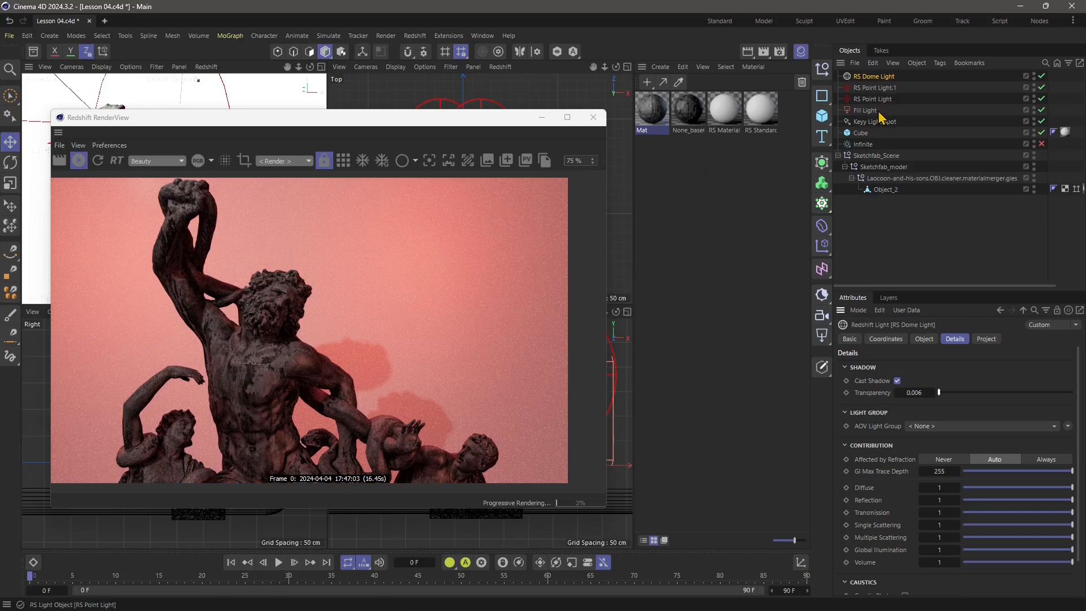
Step: Increase the Keyy Light Spot's intensity to about 14195, and close the Redshift RenderView after stopping the live render
{"action": "left_click", "coordinate": [876, 122]}
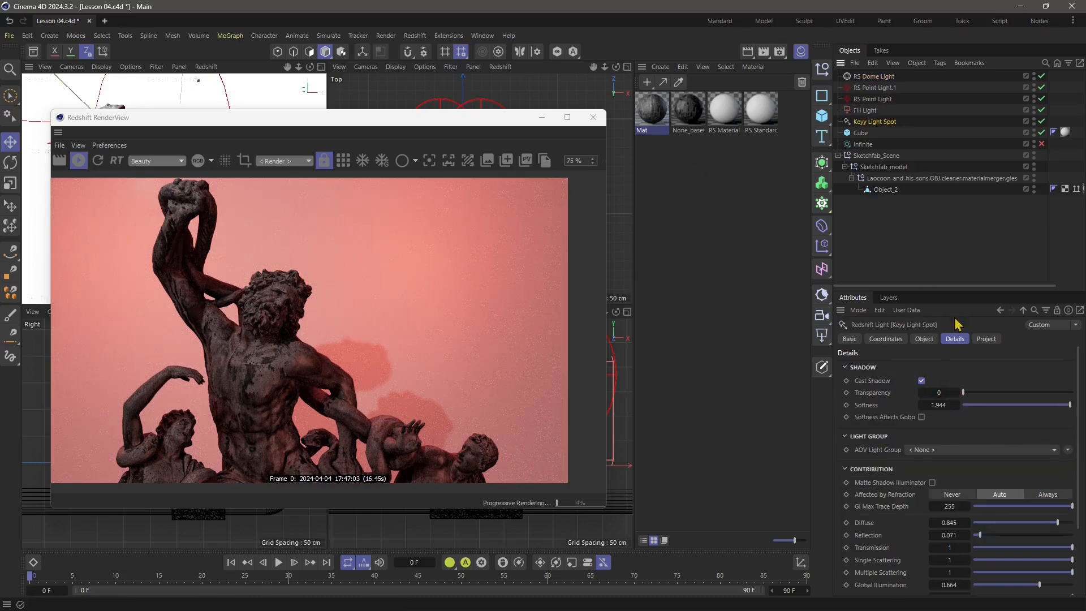
{"action": "left_click", "coordinate": [924, 339]}
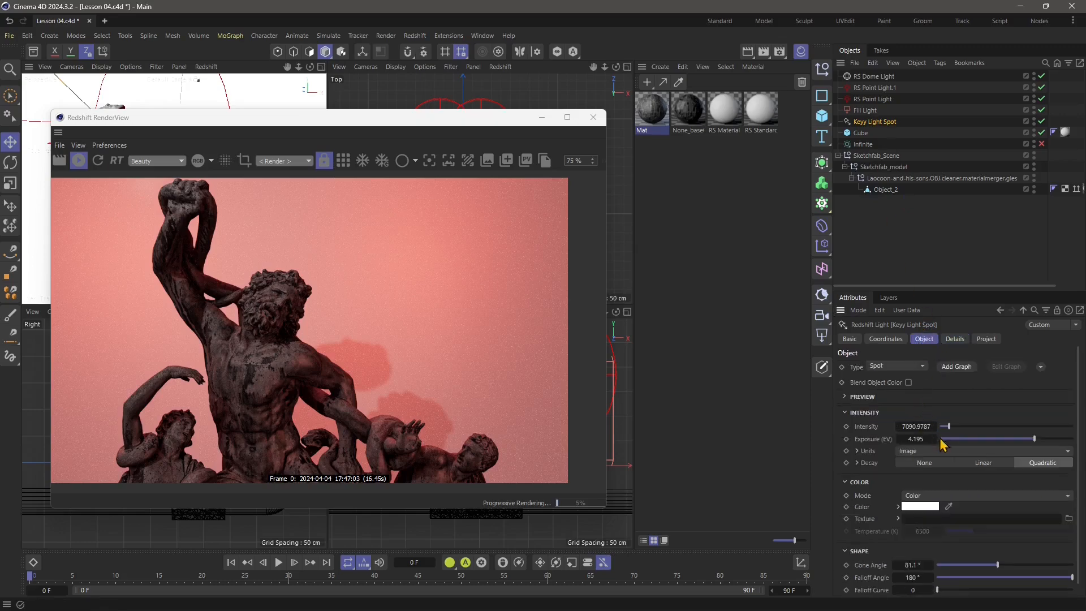
{"action": "left_click_drag", "start_coordinate": [947, 429], "coordinate": [964, 429]}
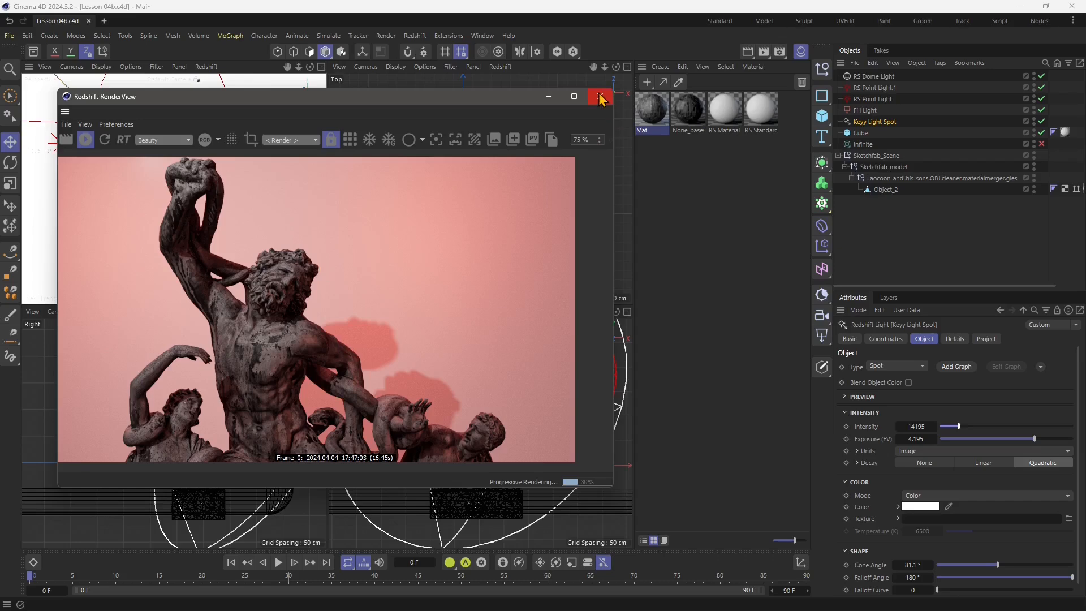
{"action": "left_click", "coordinate": [85, 139]}
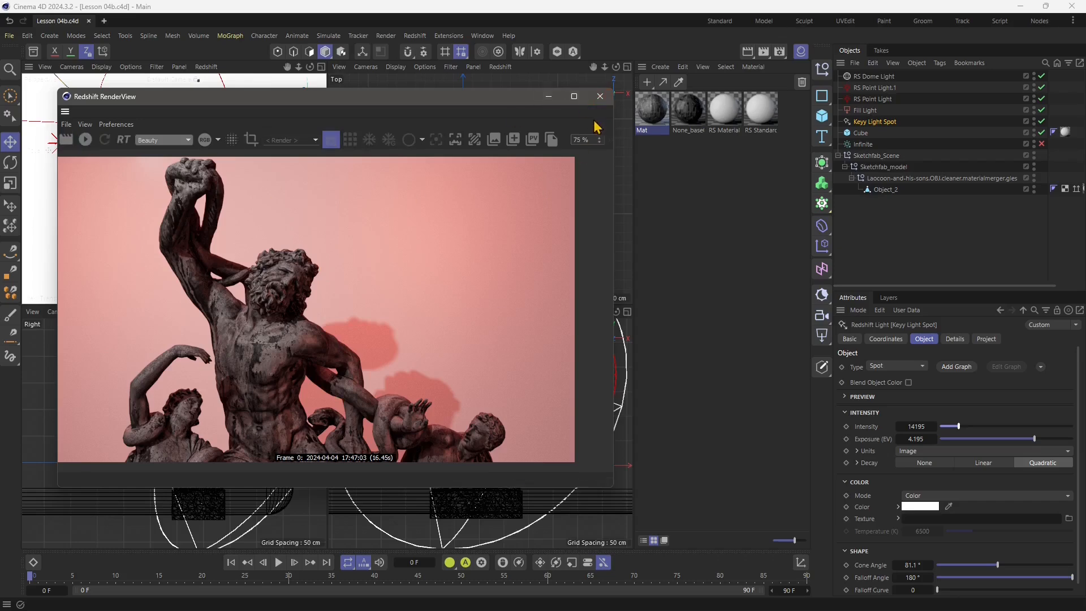
{"action": "left_click", "coordinate": [600, 97]}
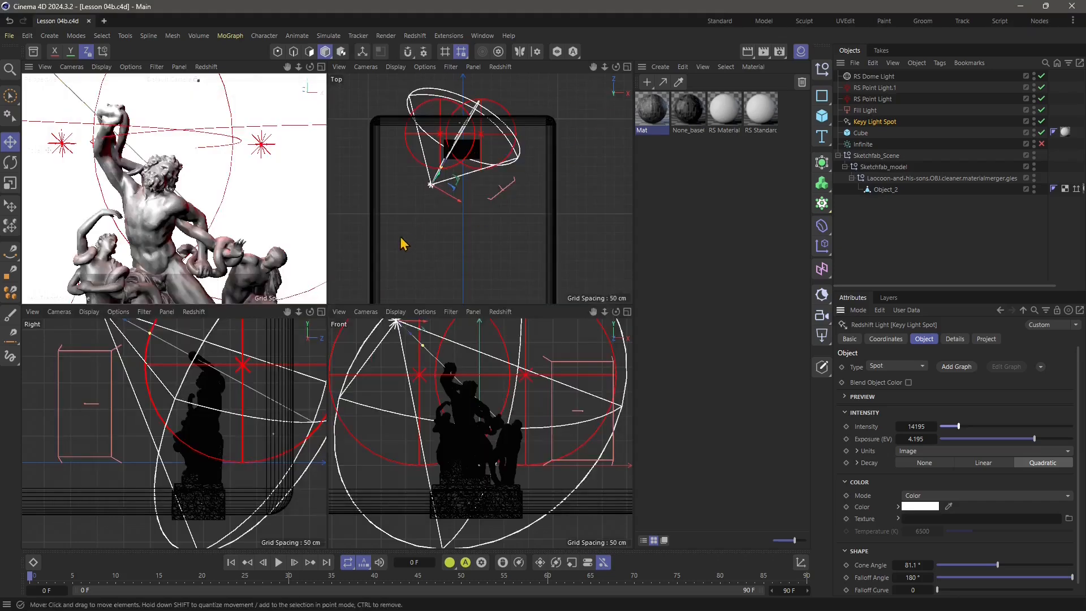
Step: Examine how the key, fill and point lights are placed around the statue in the perspective and top views
{"action": "left_click", "coordinate": [574, 185]}
{"action": "scroll", "coordinate": [470, 175], "scroll_direction": "up", "scroll_amount": 5}
{"action": "middle_click_drag", "start_coordinate": [432, 144], "coordinate": [439, 202], "text": "alt"}
{"action": "scroll", "coordinate": [449, 175], "scroll_direction": "up", "scroll_amount": 2}
{"action": "scroll", "coordinate": [233, 205], "scroll_direction": "down", "scroll_amount": 4}
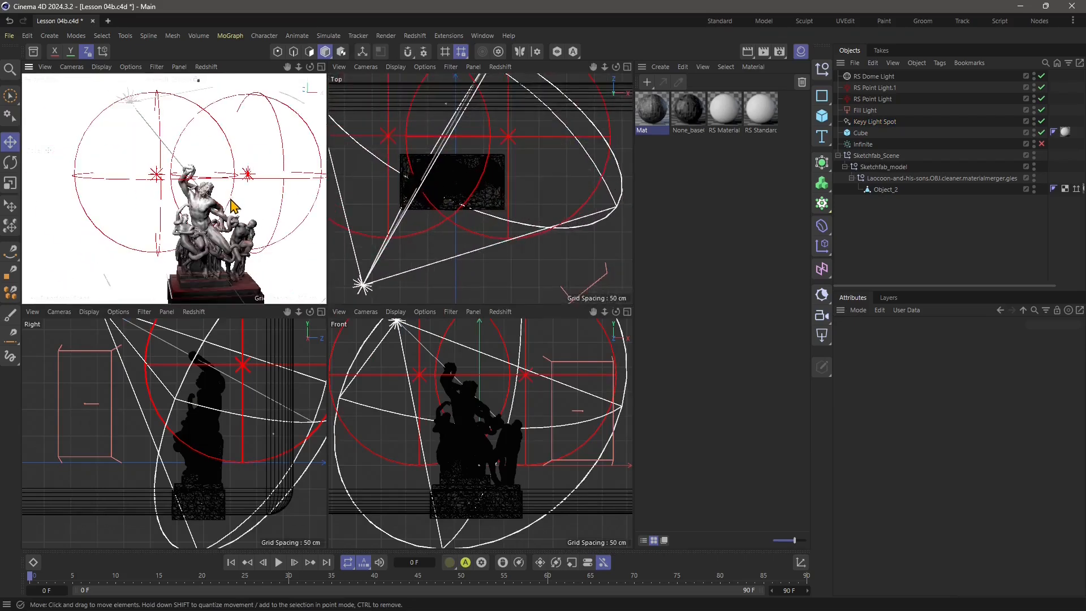
{"action": "left_click_drag", "start_coordinate": [220, 210], "coordinate": [213, 248], "text": "alt"}
{"action": "left_click", "coordinate": [213, 249]}
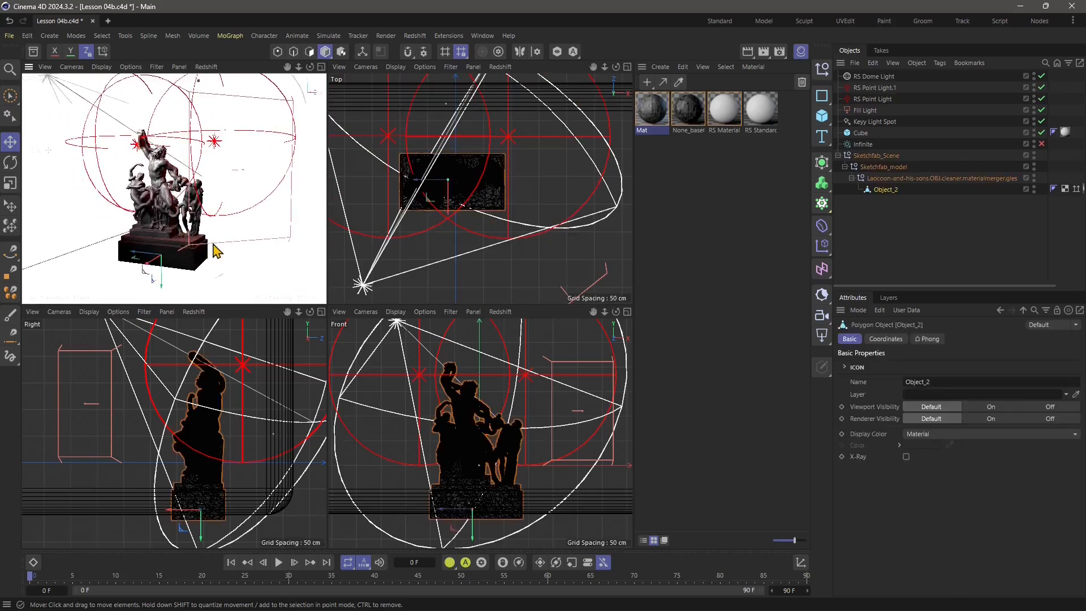
{"action": "left_click", "coordinate": [486, 293]}
{"action": "scroll", "coordinate": [447, 249], "scroll_direction": "down", "scroll_amount": 3}
{"action": "left_click", "coordinate": [533, 285]}
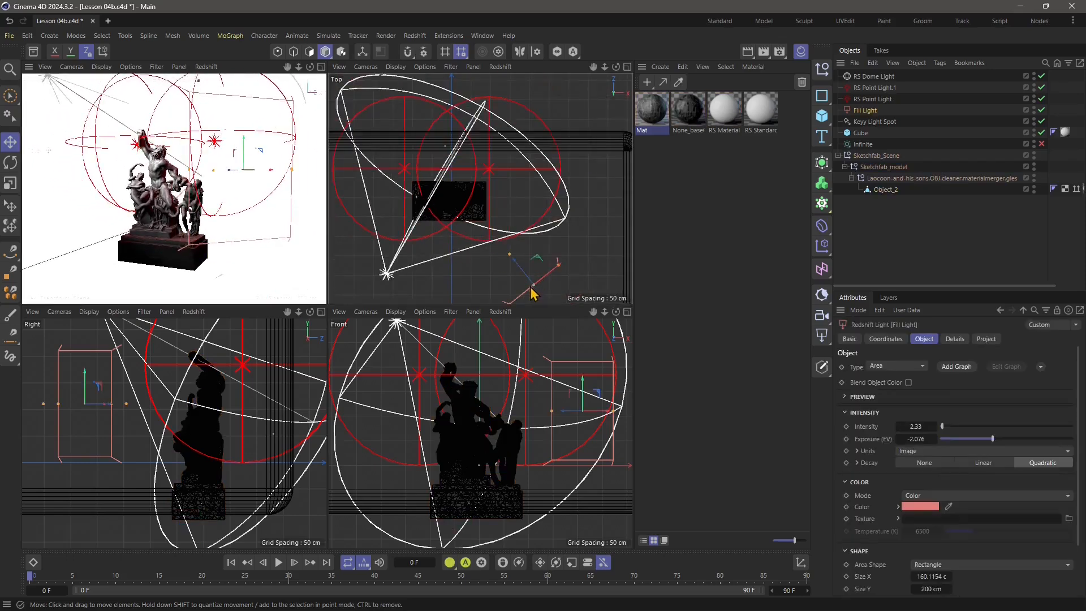
{"action": "left_click", "coordinate": [473, 290]}
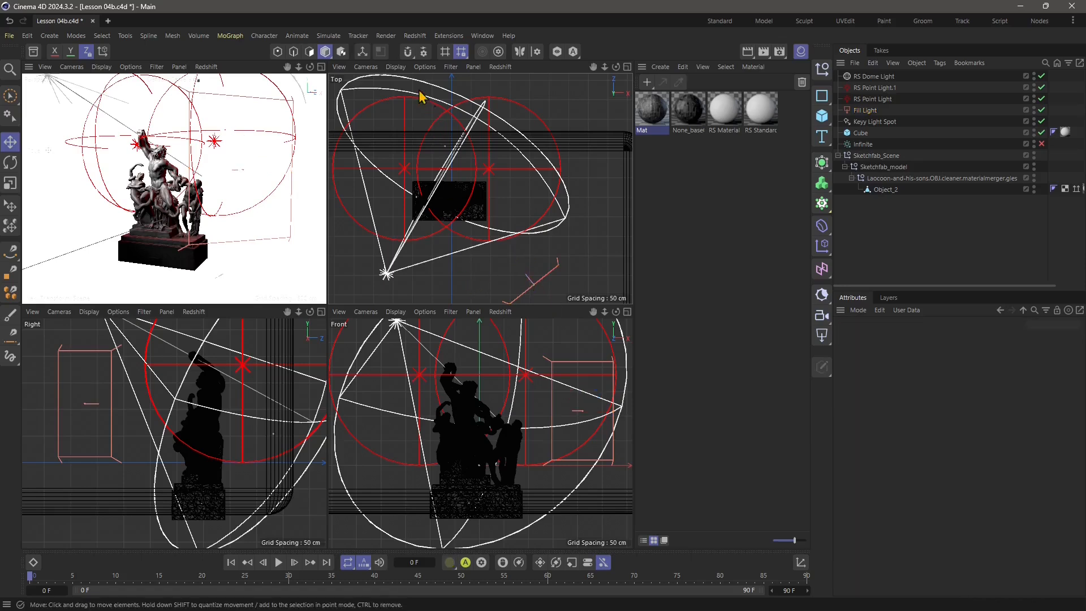
Step: Detach the Redshift lights list as a palette and dock it as a row above the viewports
{"action": "left_click", "coordinate": [385, 36]}
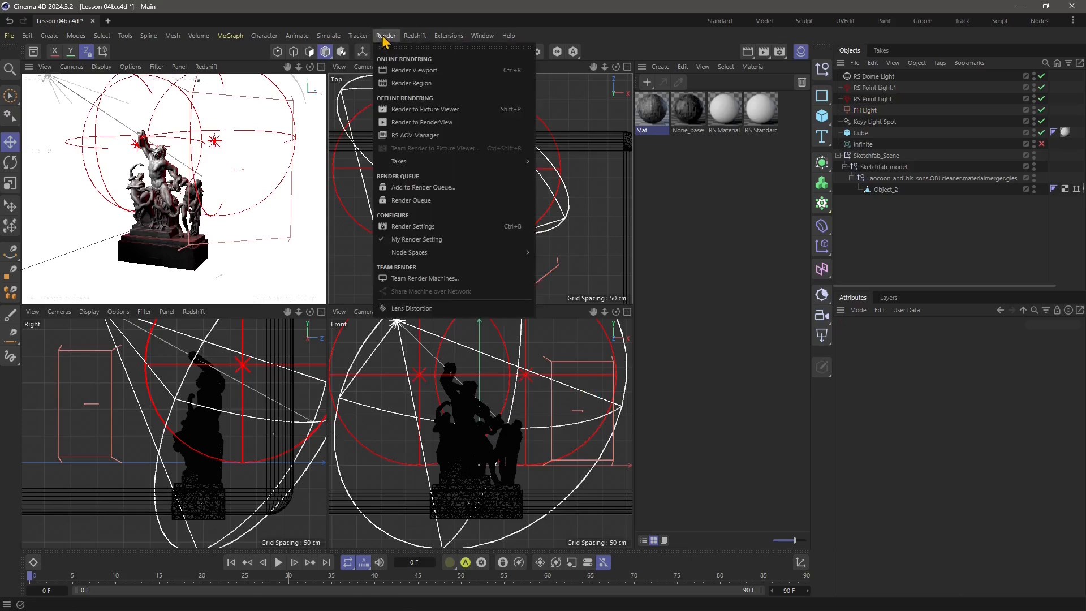
{"action": "mouse_move", "coordinate": [414, 35]}
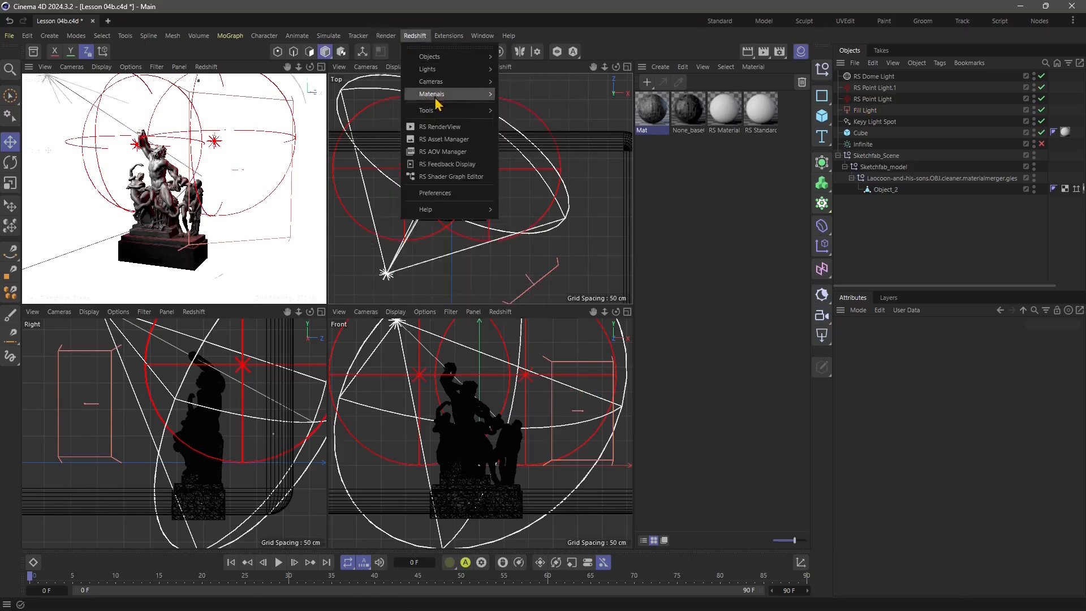
{"action": "mouse_move", "coordinate": [436, 70]}
{"action": "left_click", "coordinate": [504, 64]}
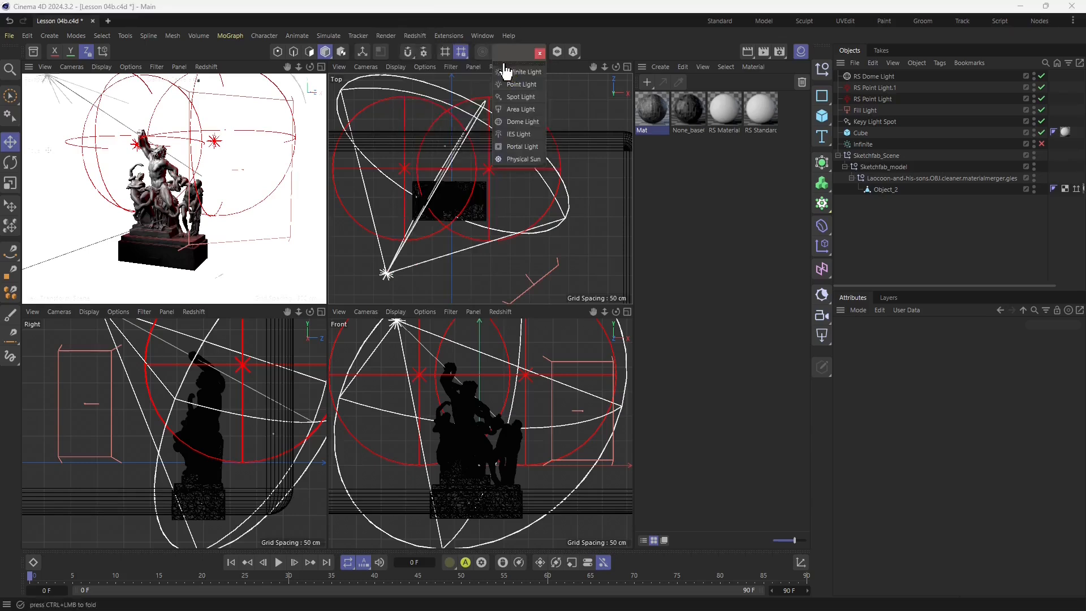
{"action": "left_click_drag", "start_coordinate": [505, 71], "coordinate": [468, 68]}
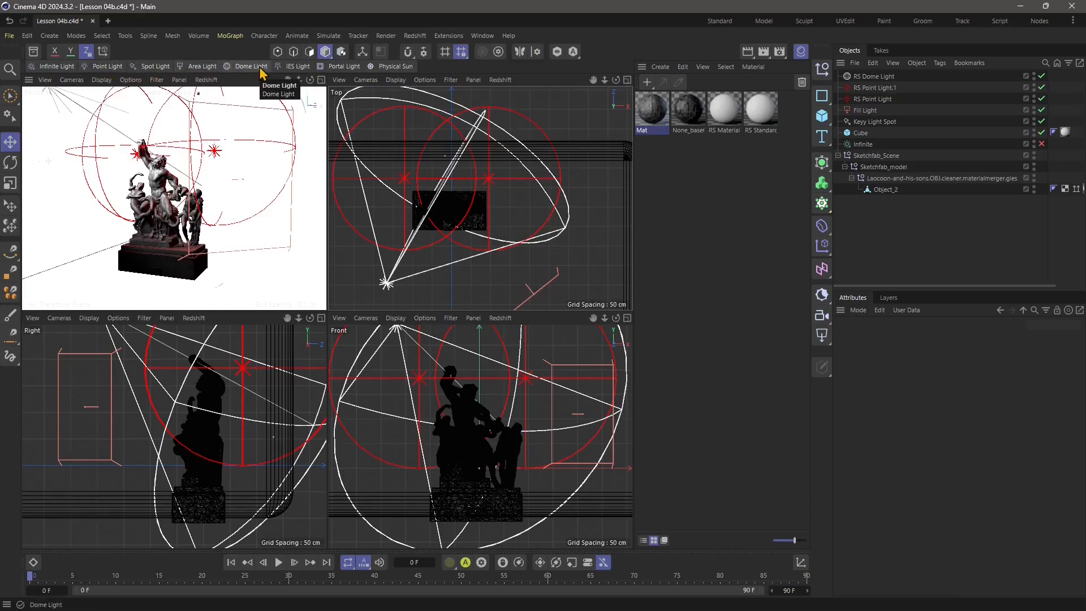
Step: Add a Redshift Area Light and move it along the Z axis to just in front of the statue
{"action": "left_click", "coordinate": [201, 66]}
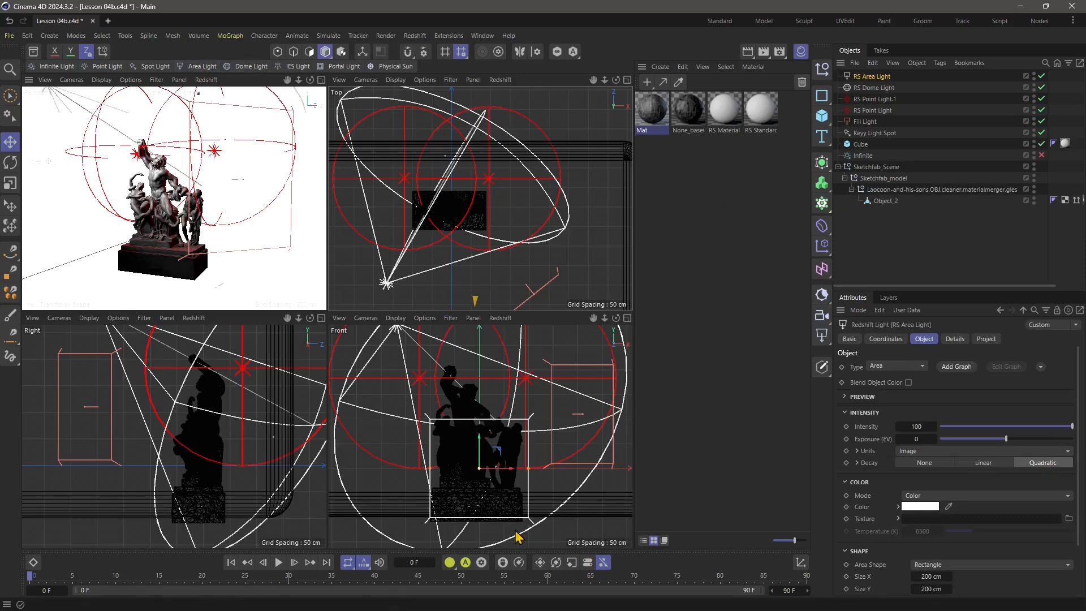
{"action": "scroll", "coordinate": [483, 448], "scroll_direction": "down", "scroll_amount": 2}
{"action": "scroll", "coordinate": [482, 447], "scroll_direction": "down", "scroll_amount": 1}
{"action": "left_click", "coordinate": [10, 141]}
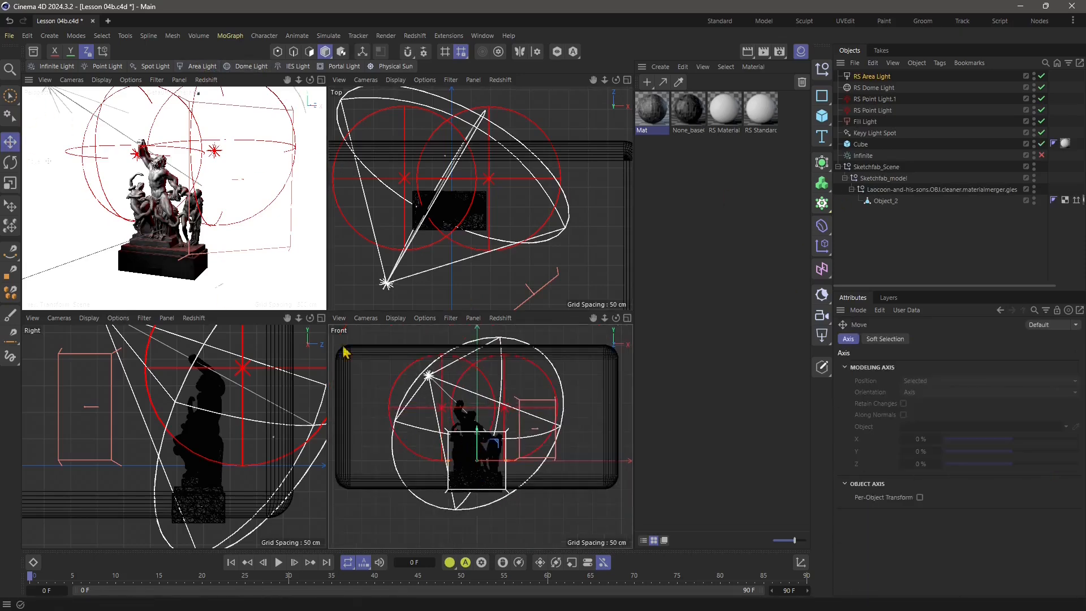
{"action": "scroll", "coordinate": [514, 441], "scroll_direction": "up", "scroll_amount": 2}
{"action": "scroll", "coordinate": [448, 443], "scroll_direction": "down", "scroll_amount": 1}
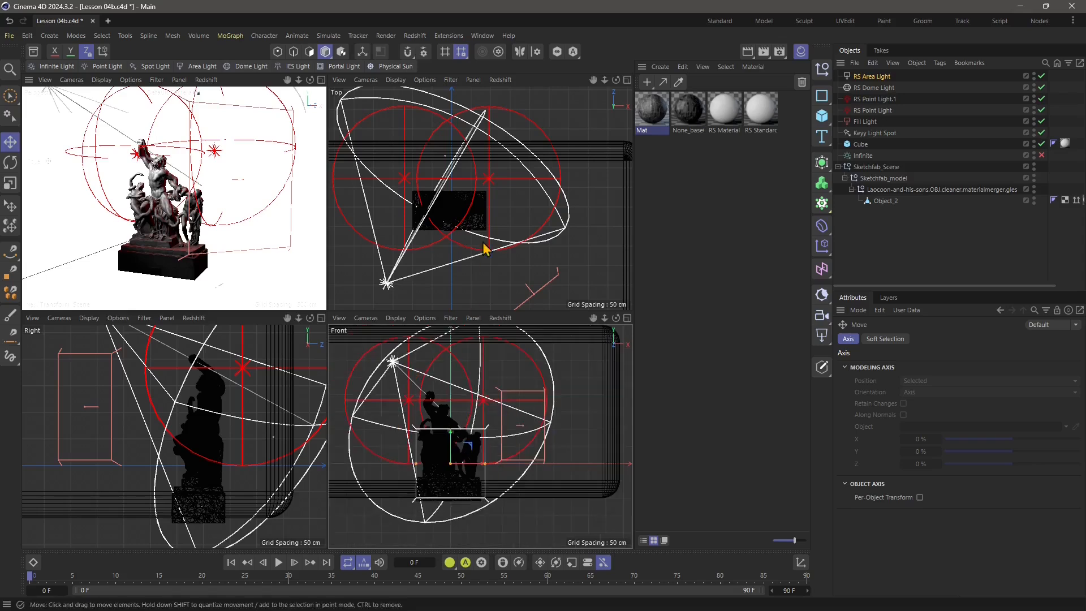
{"action": "scroll", "coordinate": [484, 242], "scroll_direction": "down", "scroll_amount": 4}
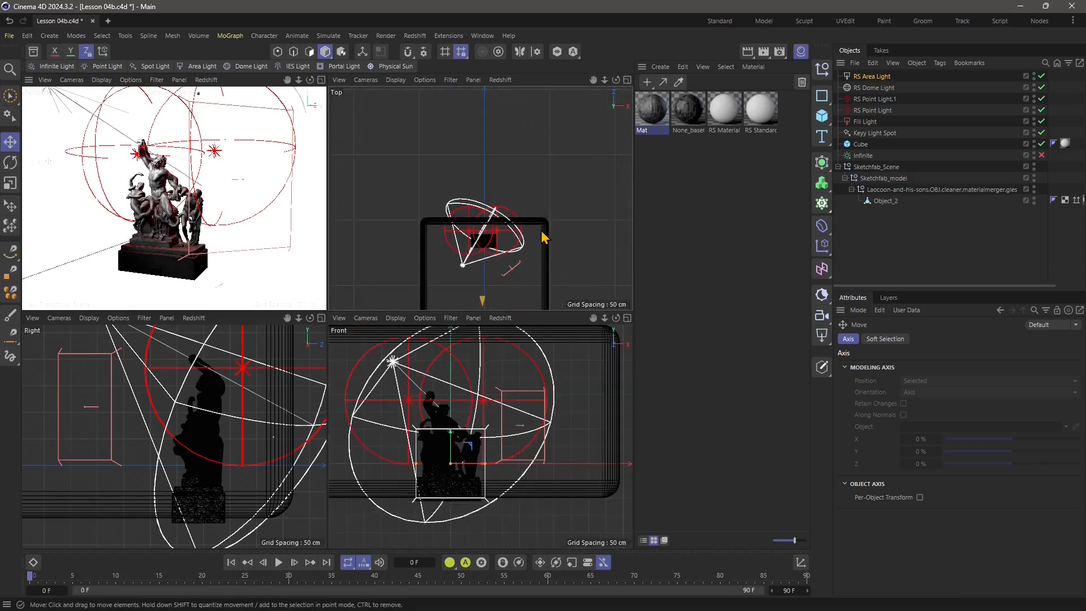
{"action": "scroll", "coordinate": [529, 214], "scroll_direction": "down", "scroll_amount": 4}
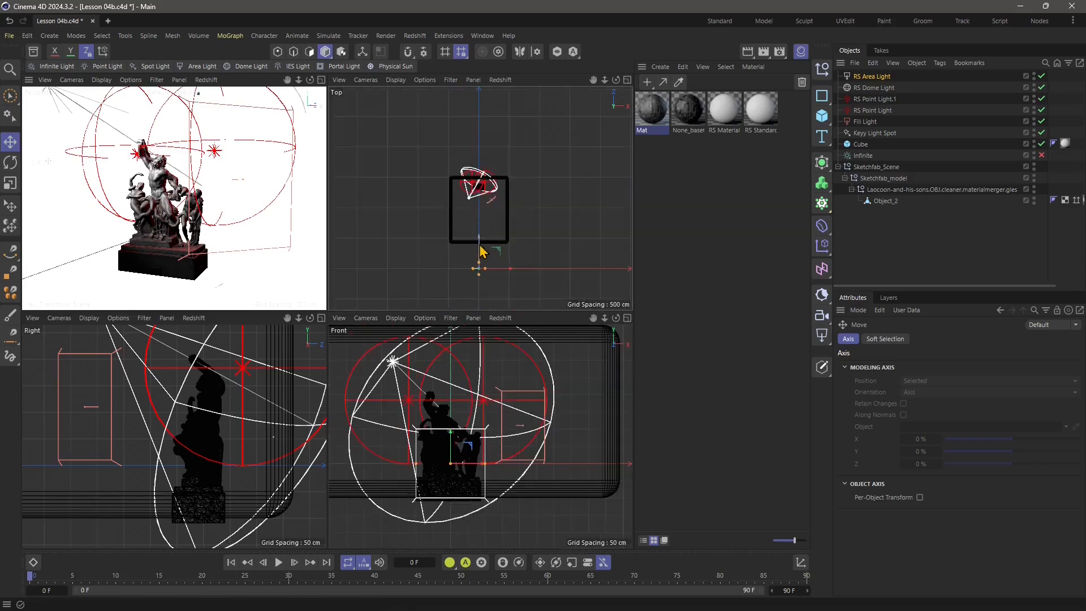
{"action": "left_click_drag", "start_coordinate": [479, 242], "coordinate": [480, 179]}
{"action": "scroll", "coordinate": [480, 206], "scroll_direction": "up", "scroll_amount": 3}
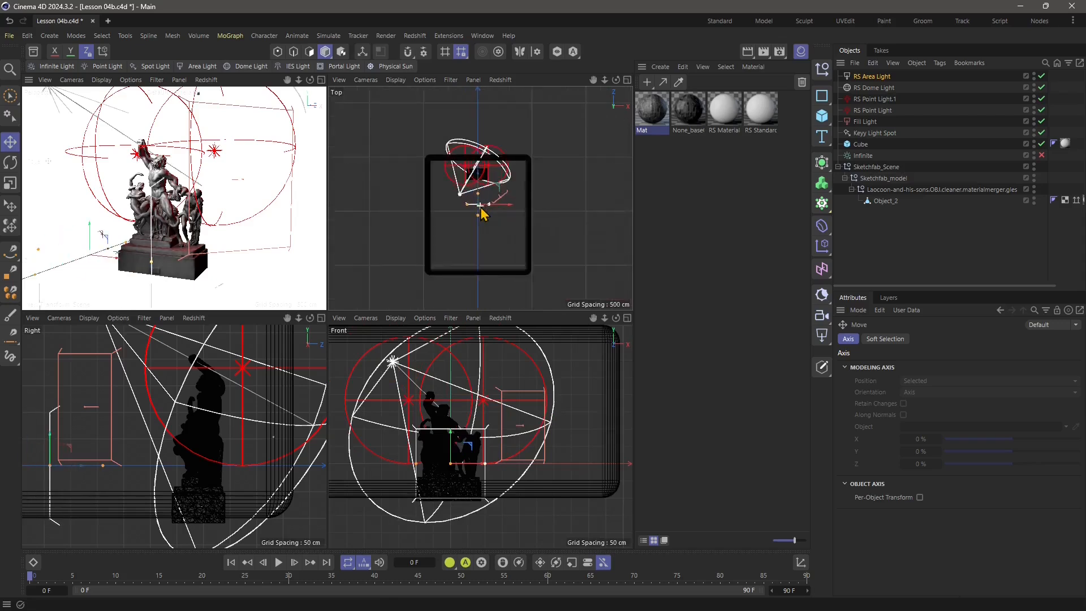
{"action": "scroll", "coordinate": [480, 213], "scroll_direction": "up", "scroll_amount": 4}
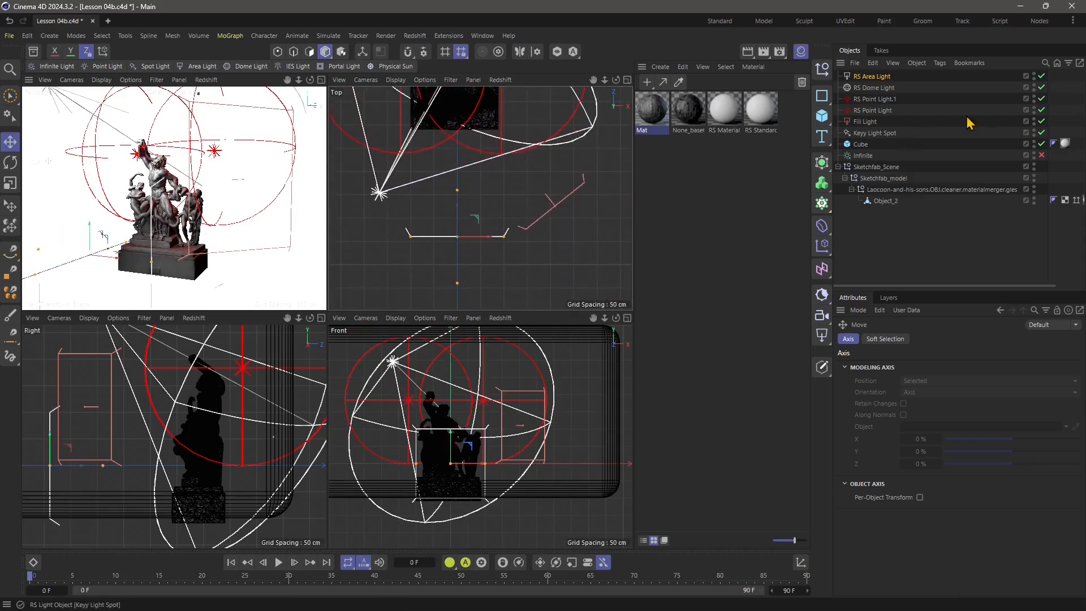
Step: Disable all the other lights and the Cube backdrop, and rename the new area light as Noir Light
{"action": "left_click_drag", "start_coordinate": [1042, 88], "coordinate": [1042, 148]}
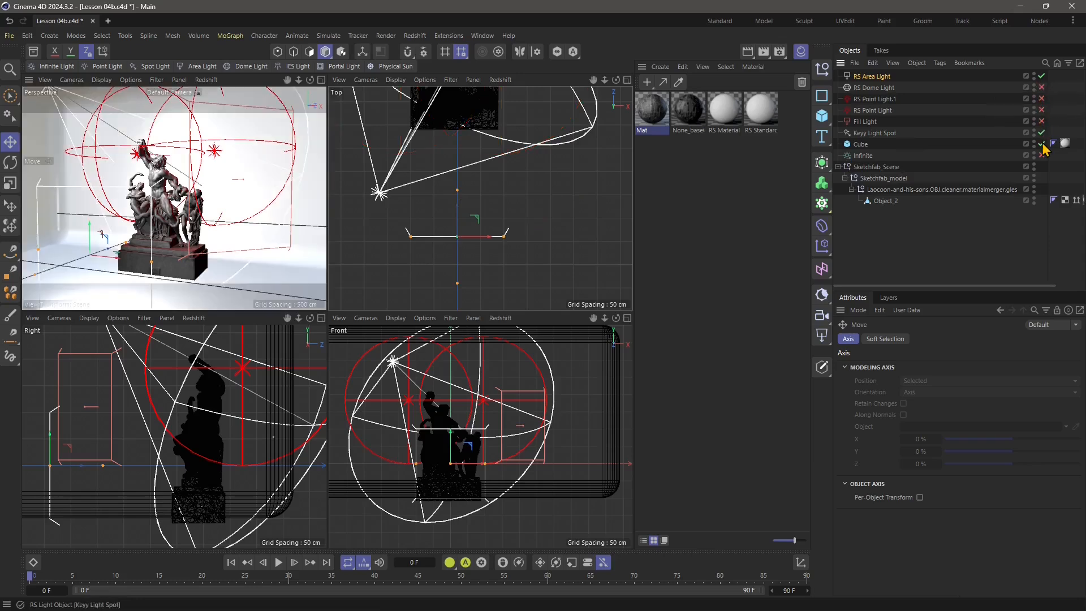
{"action": "left_click", "coordinate": [868, 81]}
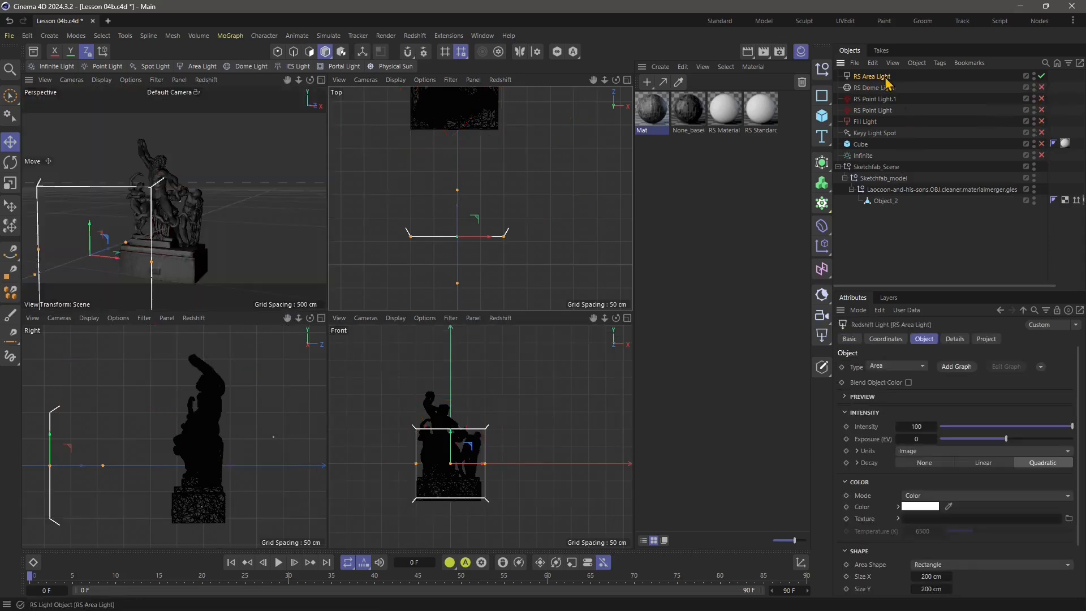
{"action": "double_click", "coordinate": [885, 77]}
{"action": "type", "text": "Noir L"}
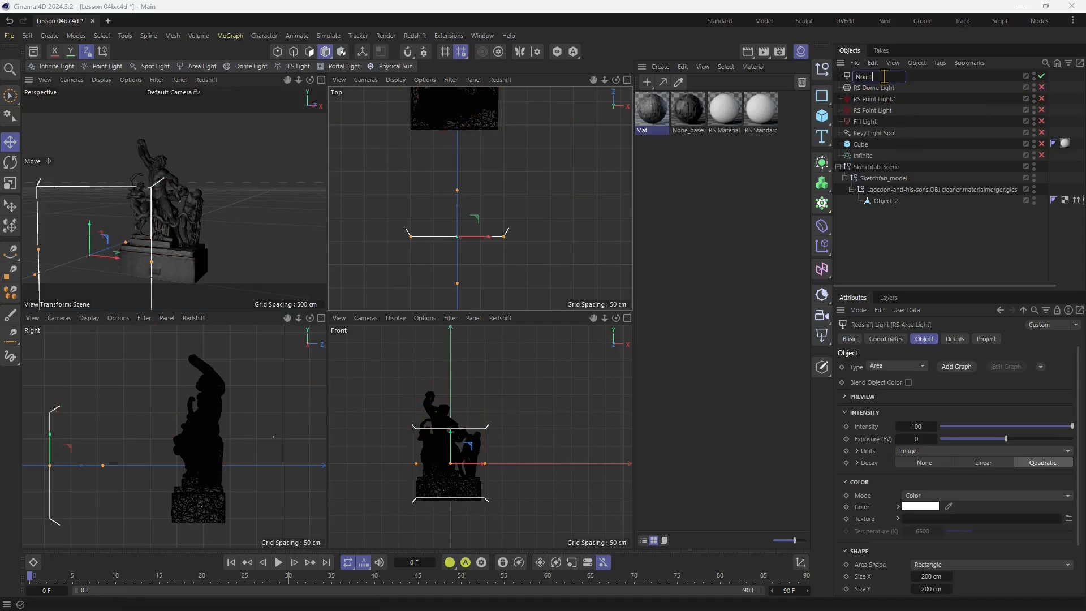
{"action": "type", "text": "ight"}
{"action": "key", "text": "Return"}
Step: Resize Noir Light to a strip about 350.56 cm wide and 11 cm high, and raise it to the main figure's head height
{"action": "scroll", "coordinate": [490, 235], "scroll_direction": "up", "scroll_amount": 2}
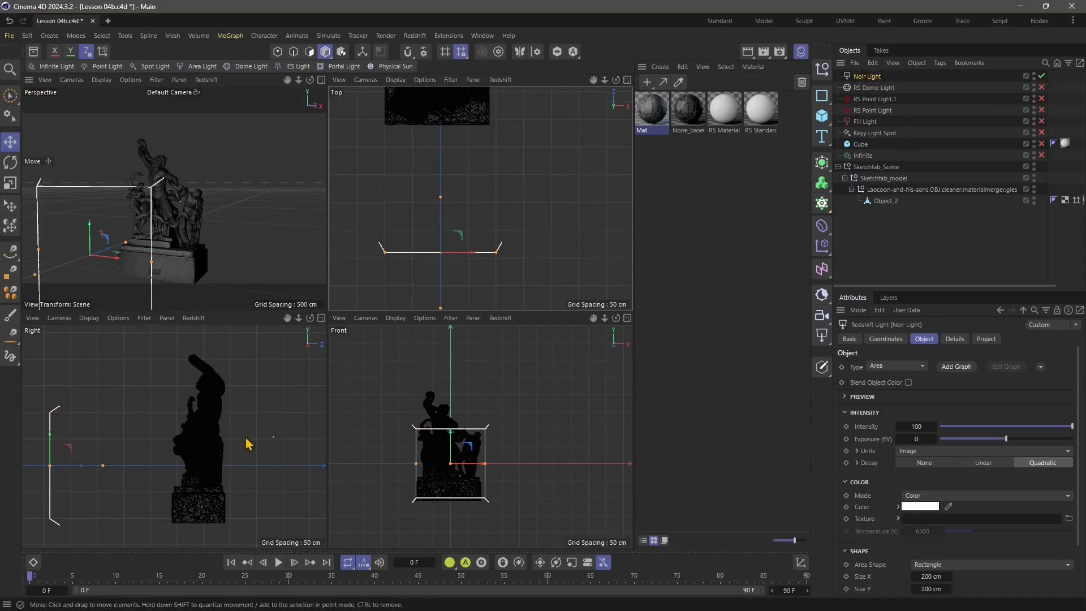
{"action": "scroll", "coordinate": [441, 452], "scroll_direction": "up", "scroll_amount": 2}
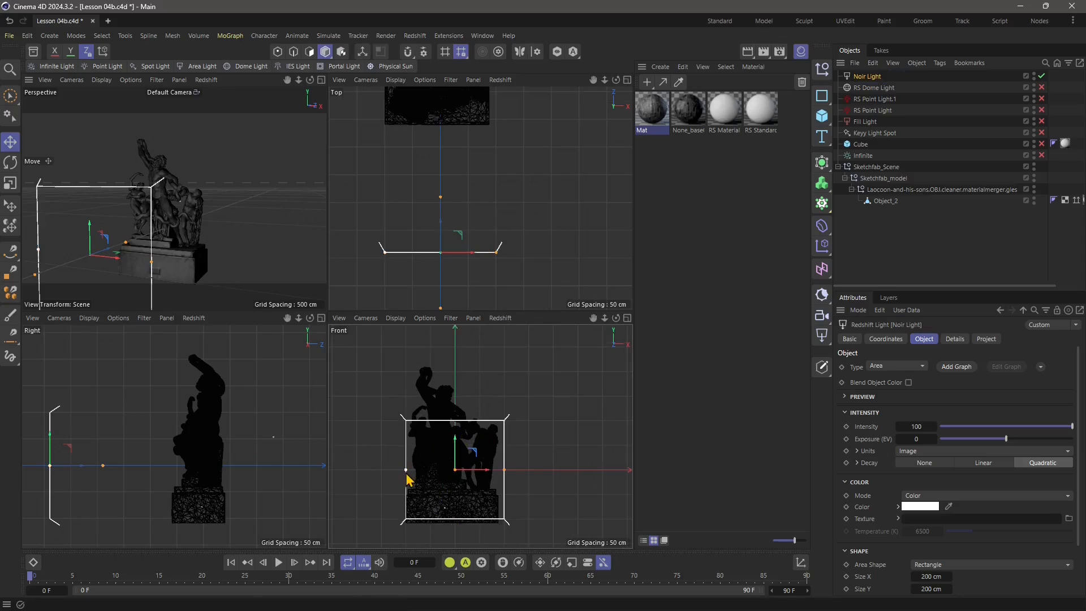
{"action": "left_click_drag", "start_coordinate": [405, 469], "coordinate": [368, 469]}
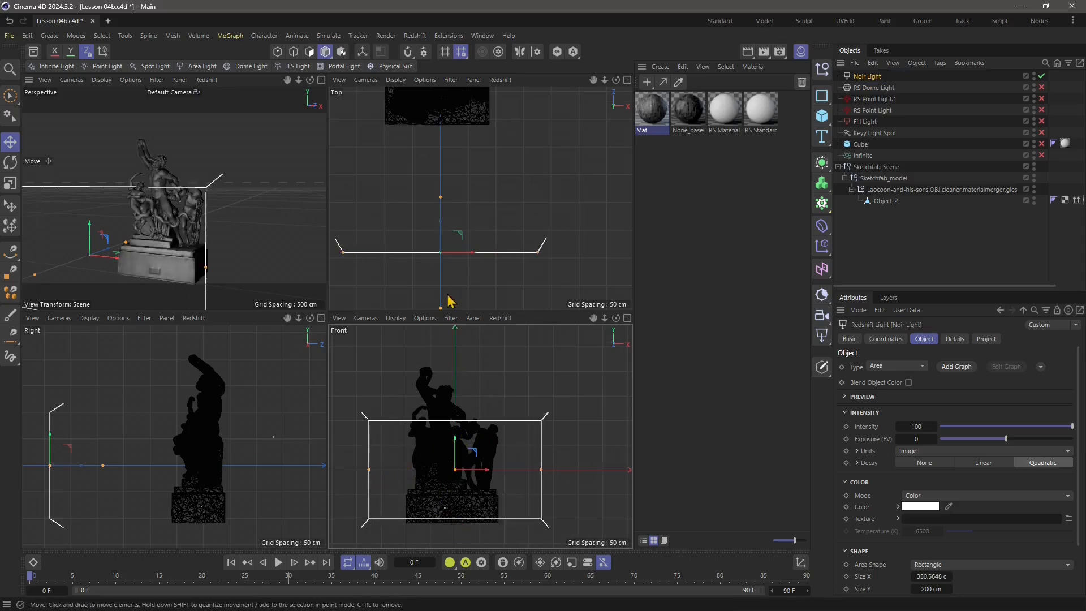
{"action": "scroll", "coordinate": [958, 509], "scroll_direction": "down", "scroll_amount": 2}
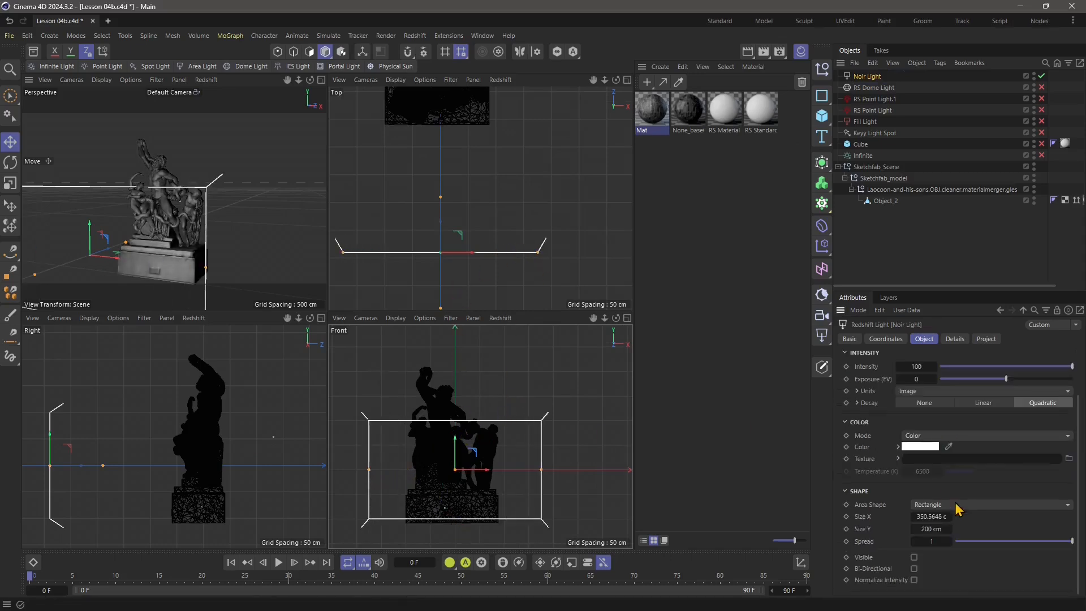
{"action": "left_click_drag", "start_coordinate": [925, 524], "coordinate": [871, 523]}
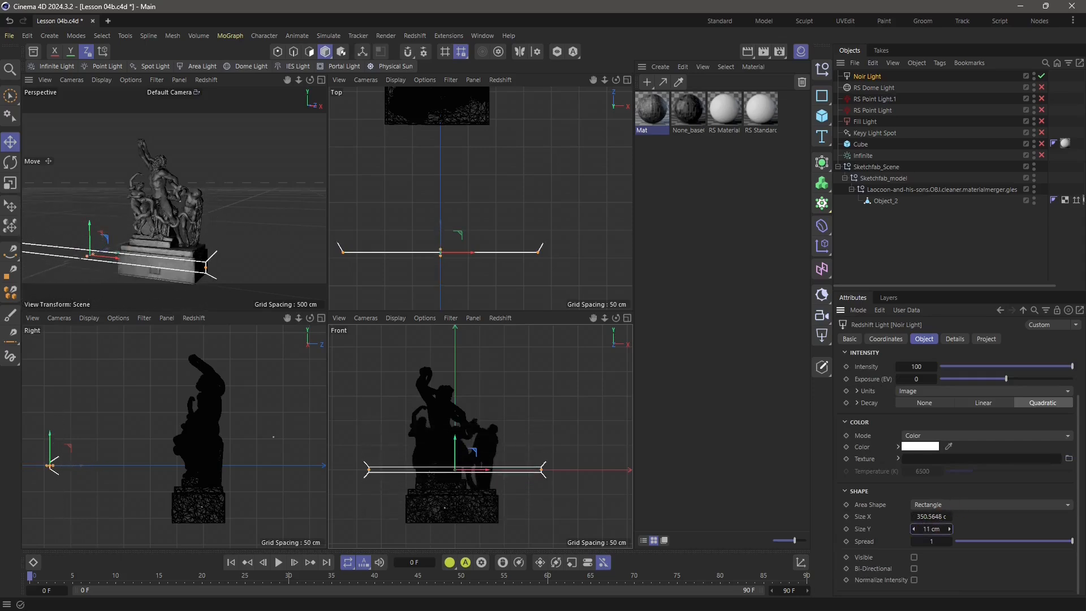
{"action": "left_click_drag", "start_coordinate": [460, 449], "coordinate": [466, 382]}
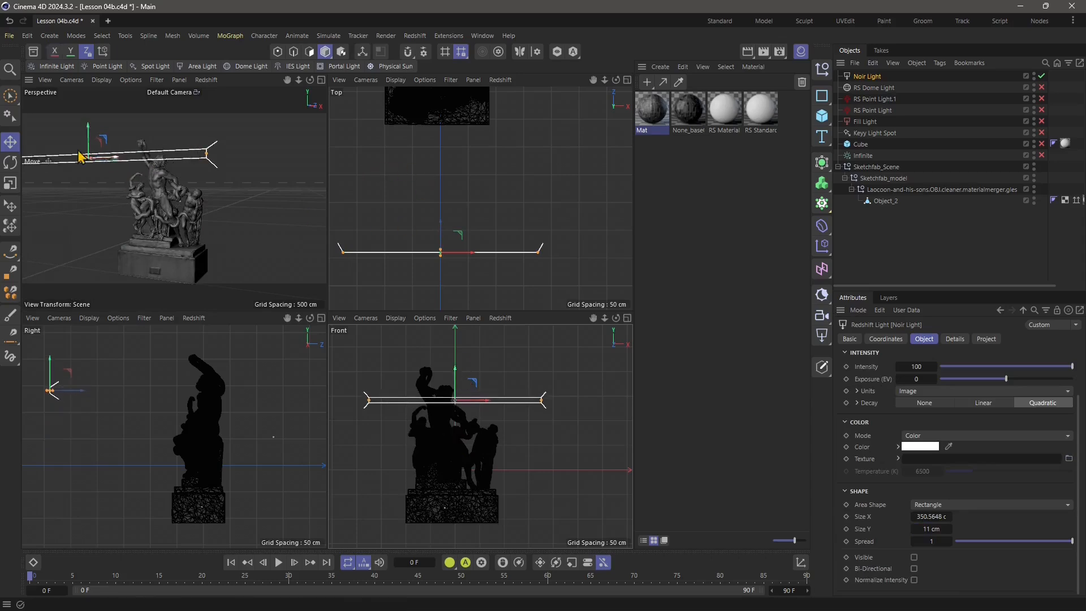
Step: Tilt Noir Light slightly downward and move it up and closer to the statue, level with the main figure's raised arm
{"action": "left_click", "coordinate": [10, 162]}
{"action": "left_click_drag", "start_coordinate": [68, 359], "coordinate": [73, 389]}
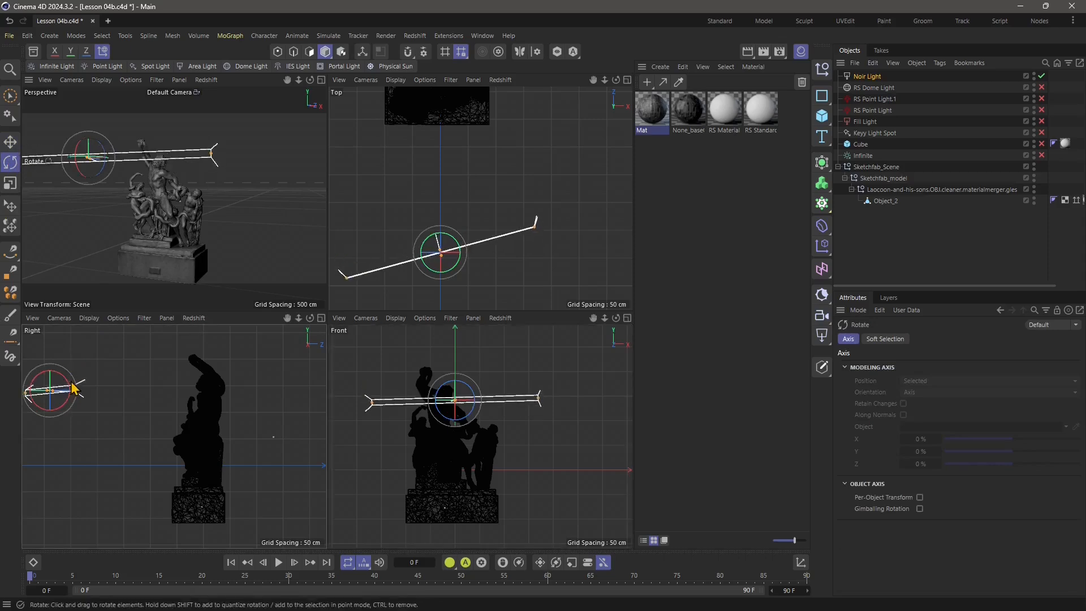
{"action": "key", "text": "ctrl+z"}
{"action": "left_click", "coordinate": [68, 387]}
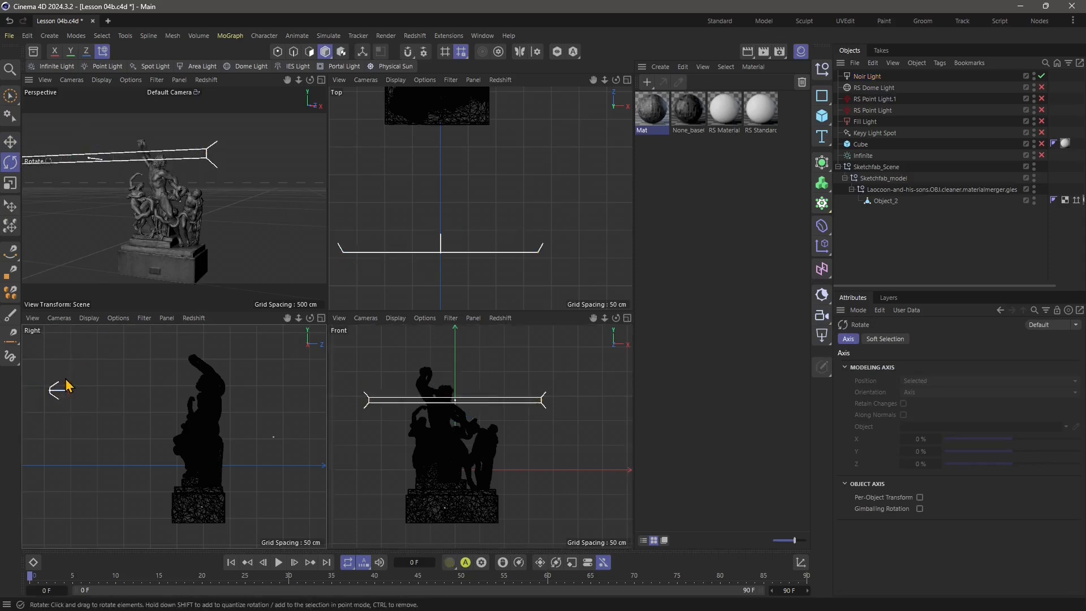
{"action": "left_click", "coordinate": [59, 384]}
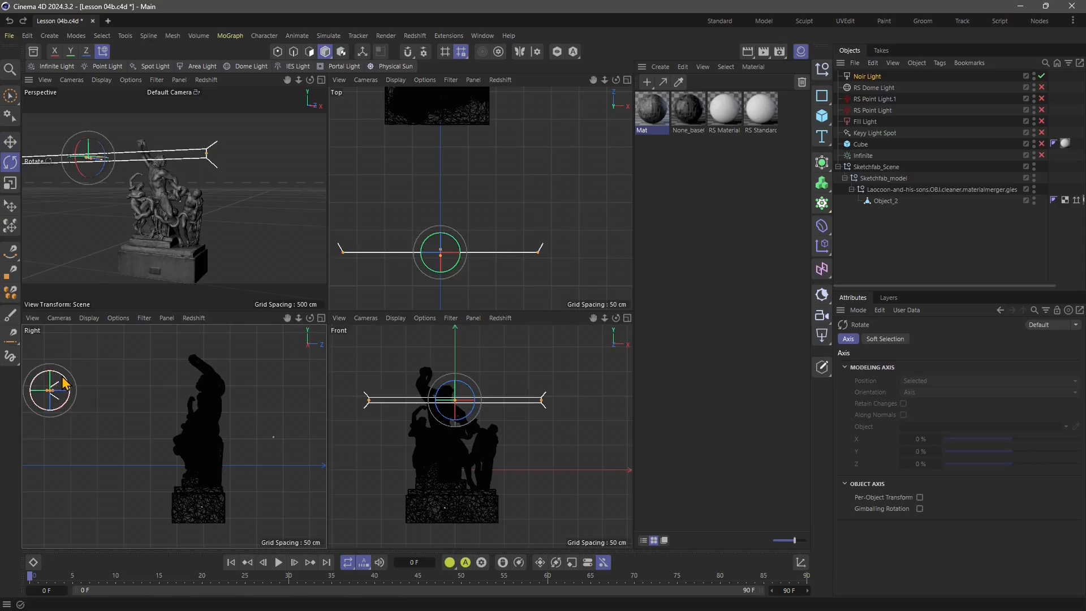
{"action": "left_click_drag", "start_coordinate": [64, 375], "coordinate": [65, 376]}
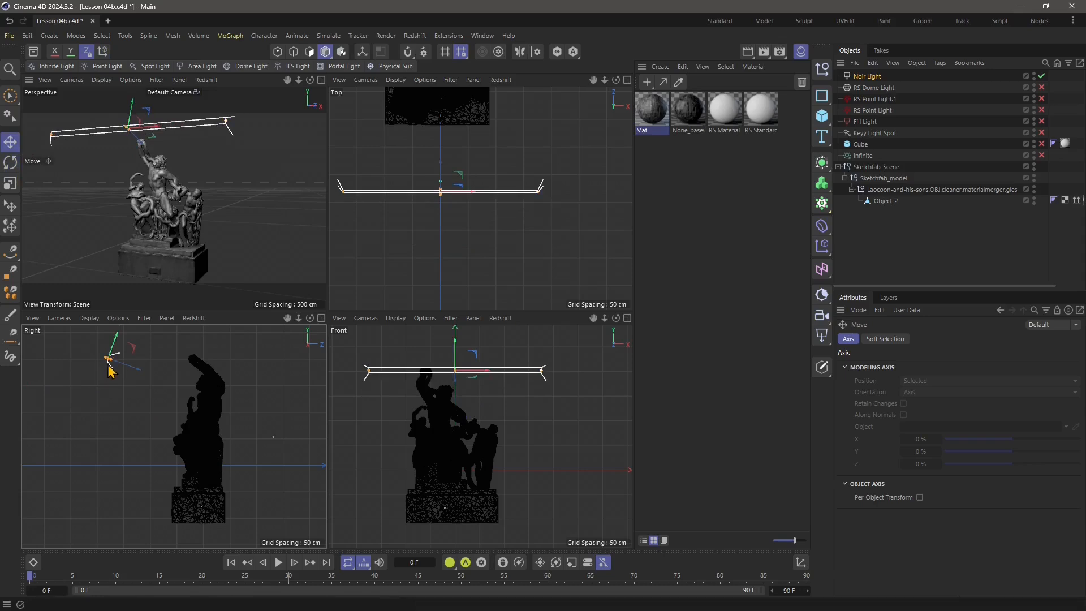
Step: Add a MoGraph Cloner and make Noir Light its child
{"action": "left_click", "coordinate": [230, 35]}
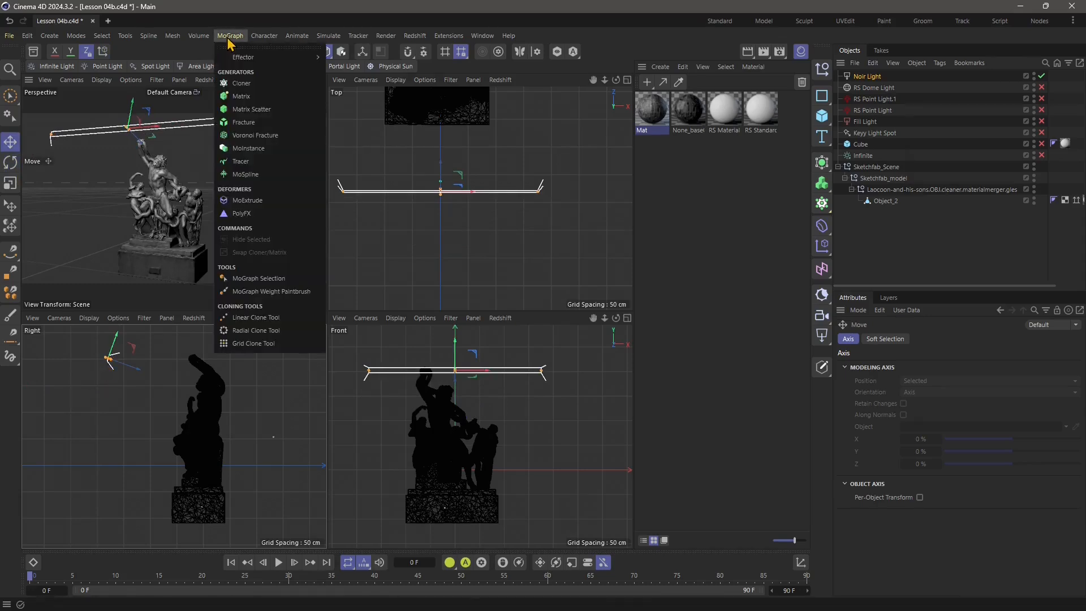
{"action": "left_click", "coordinate": [236, 84]}
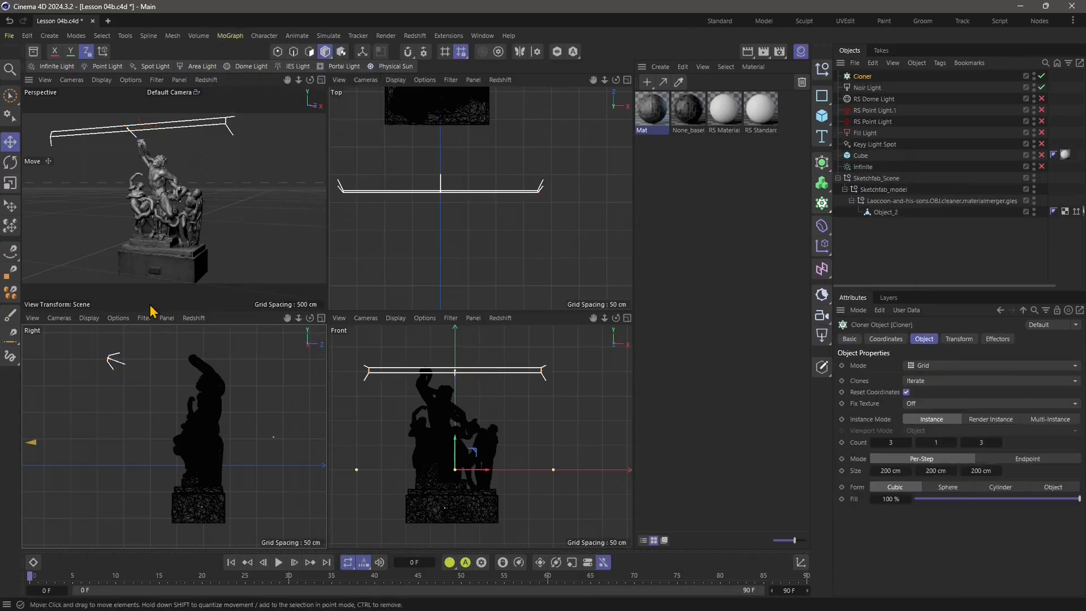
{"action": "left_click", "coordinate": [862, 89]}
{"action": "left_click_drag", "start_coordinate": [862, 90], "coordinate": [864, 79]}
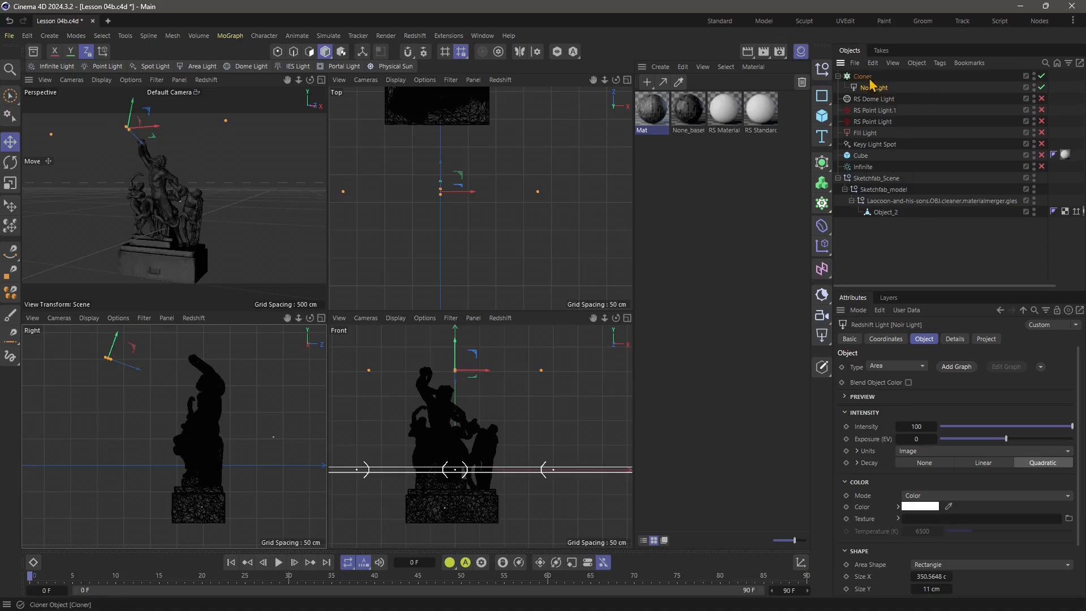
Step: Set the Cloner to Linear mode with a count of 10, offset 0 and the per-step amount at 59%
{"action": "left_click", "coordinate": [863, 77]}
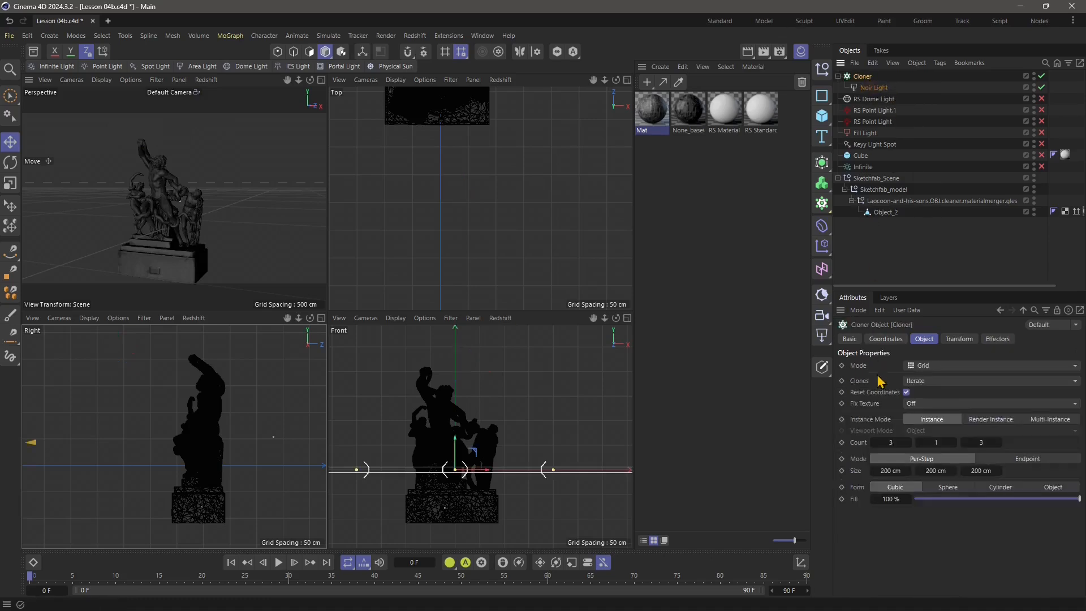
{"action": "left_click", "coordinate": [920, 366]}
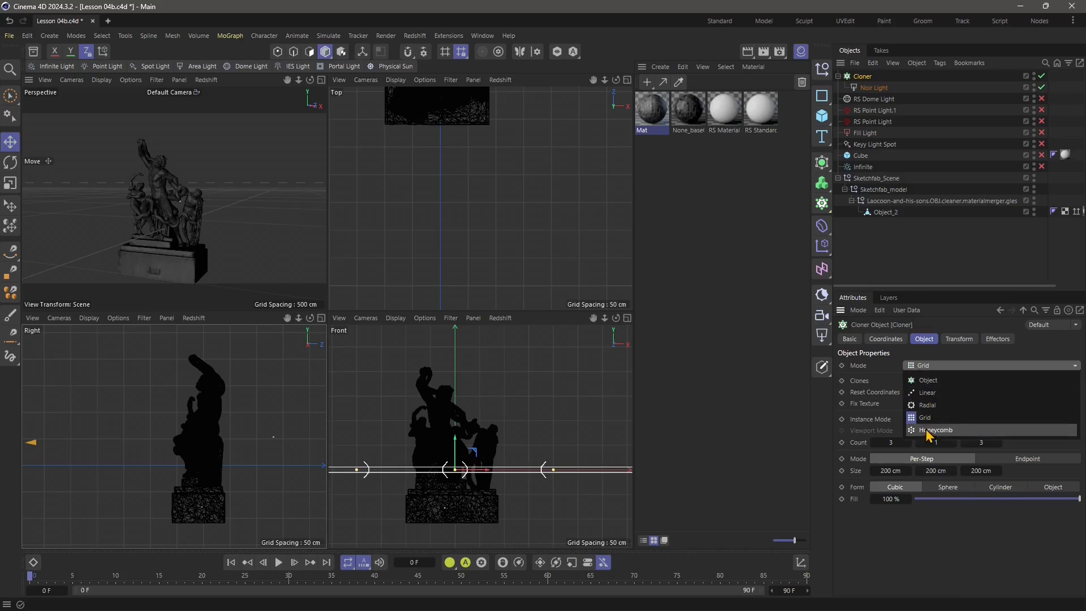
{"action": "left_click", "coordinate": [930, 393]}
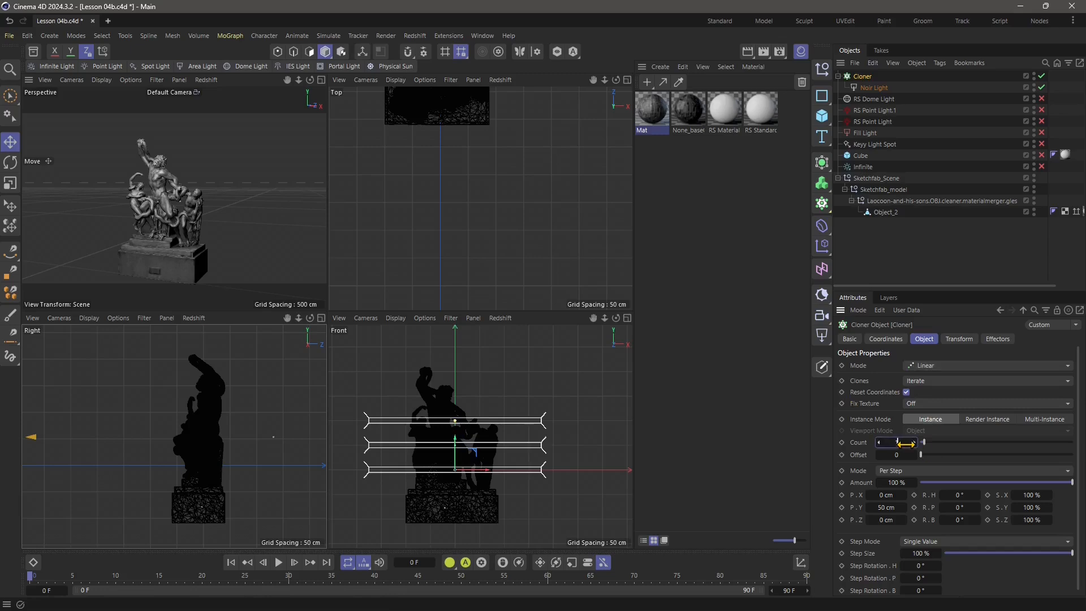
{"action": "key", "text": "Return"}
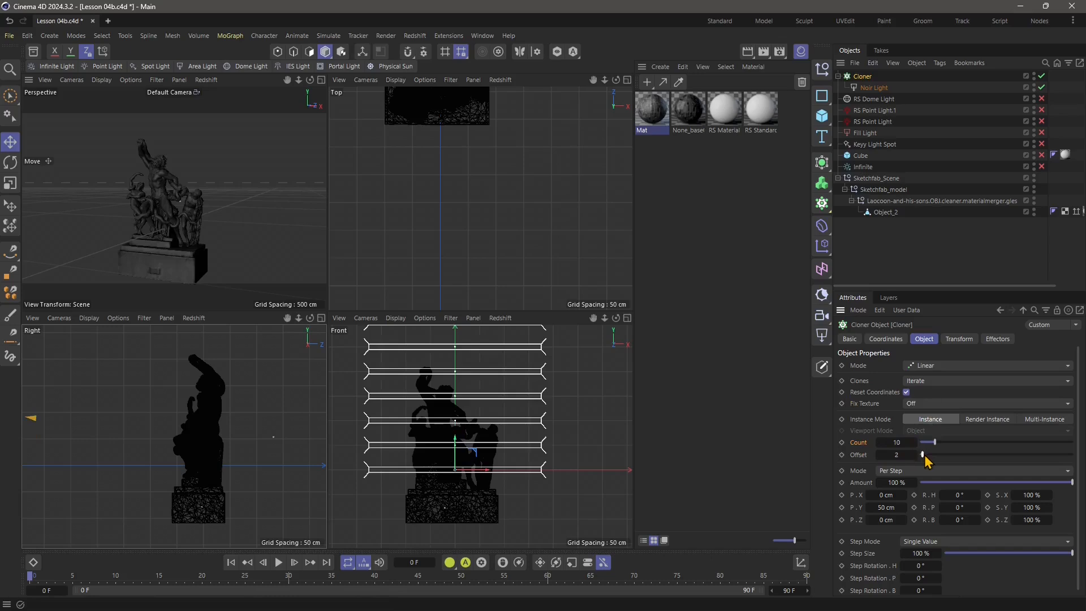
{"action": "left_click_drag", "start_coordinate": [927, 461], "coordinate": [917, 461]}
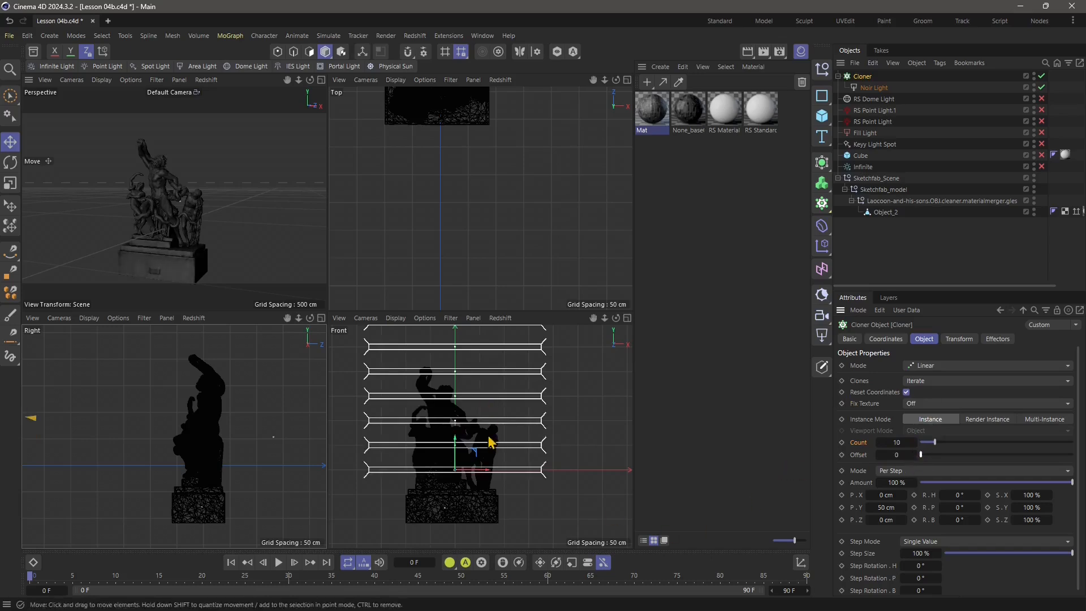
{"action": "left_click_drag", "start_coordinate": [1071, 482], "coordinate": [1013, 511]}
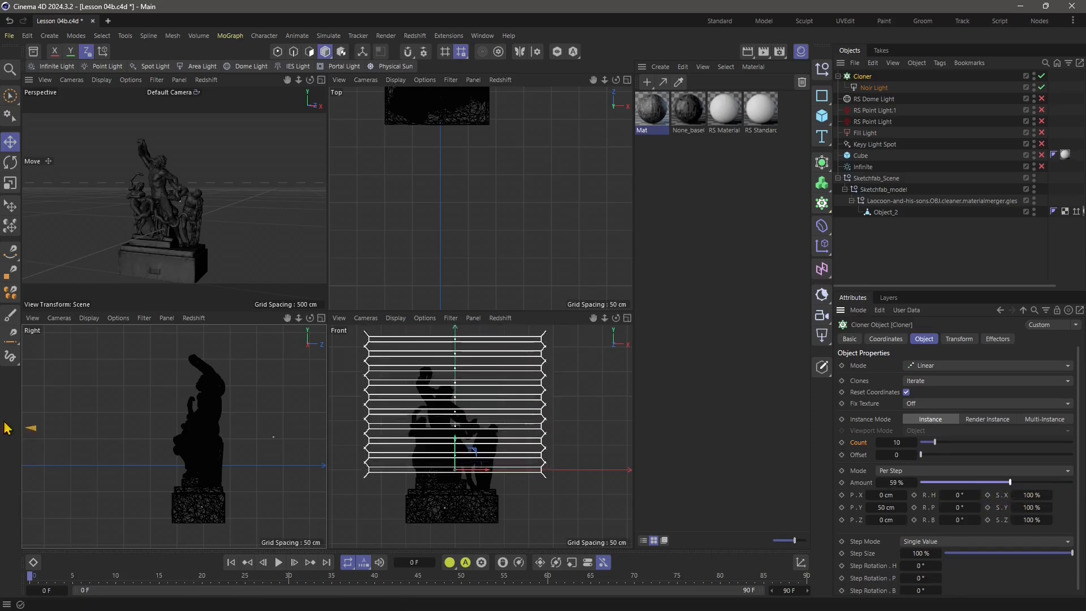
Step: Move the Cloner along Z to in front of the statue, tilt it toward the figures, and shift it slightly back
{"action": "scroll", "coordinate": [243, 450], "scroll_direction": "down", "scroll_amount": 10}
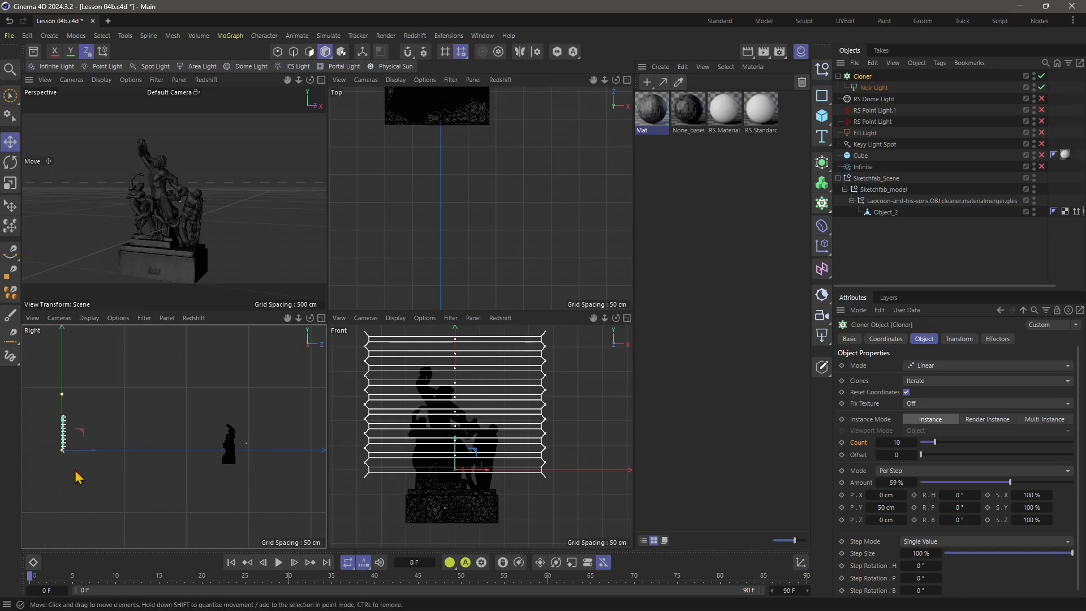
{"action": "left_click_drag", "start_coordinate": [86, 451], "coordinate": [231, 468]}
{"action": "scroll", "coordinate": [223, 436], "scroll_direction": "up", "scroll_amount": 5}
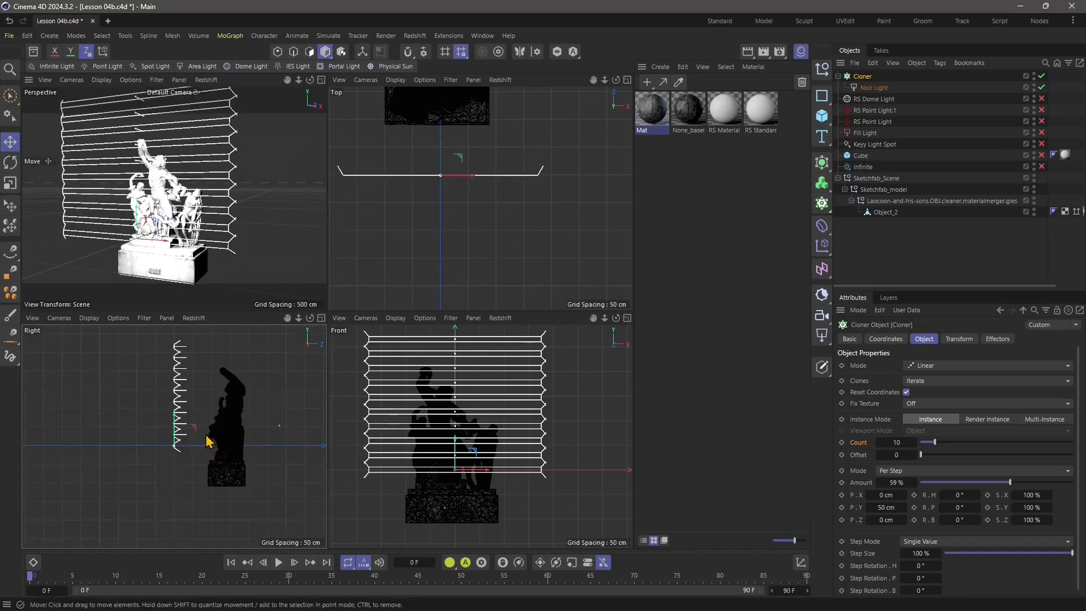
{"action": "key", "text": "r"}
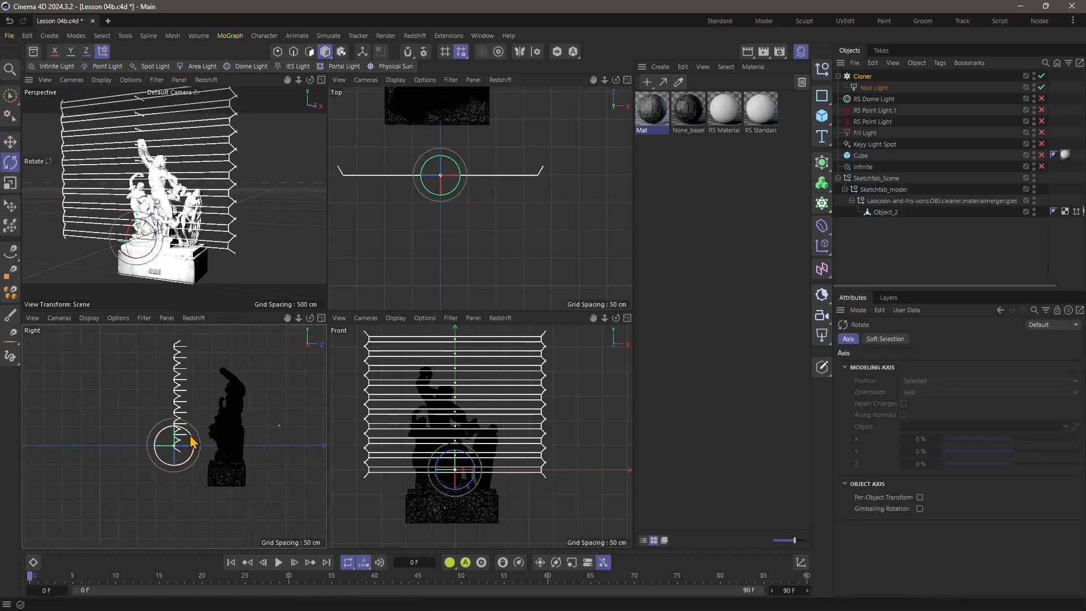
{"action": "left_click_drag", "start_coordinate": [182, 443], "coordinate": [151, 443]}
{"action": "key", "text": "e"}
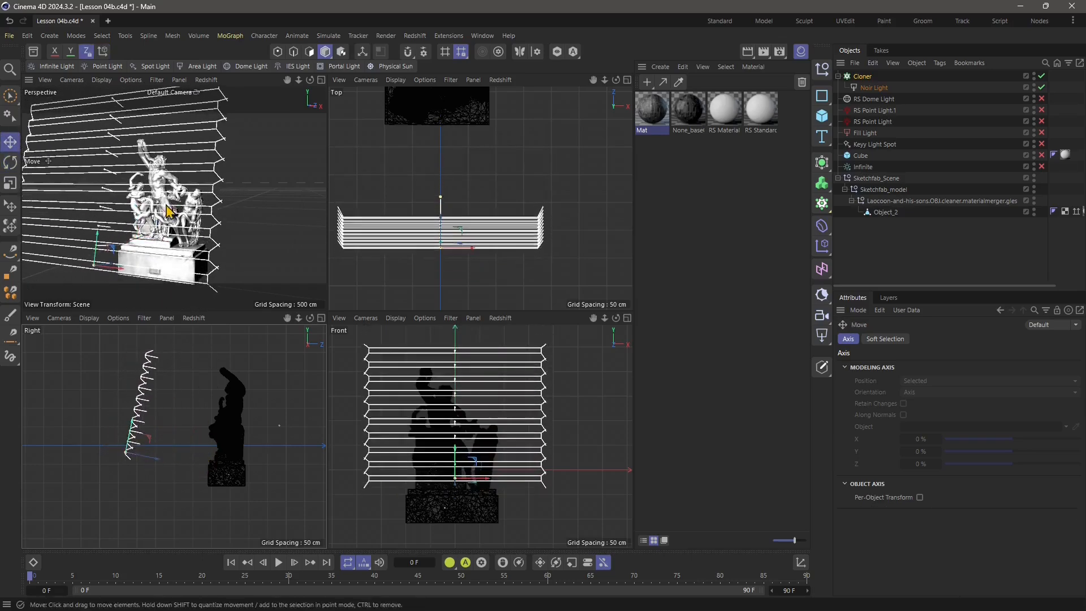
Step: Reduce Noir Light's spread to 0.007
{"action": "left_click", "coordinate": [868, 90]}
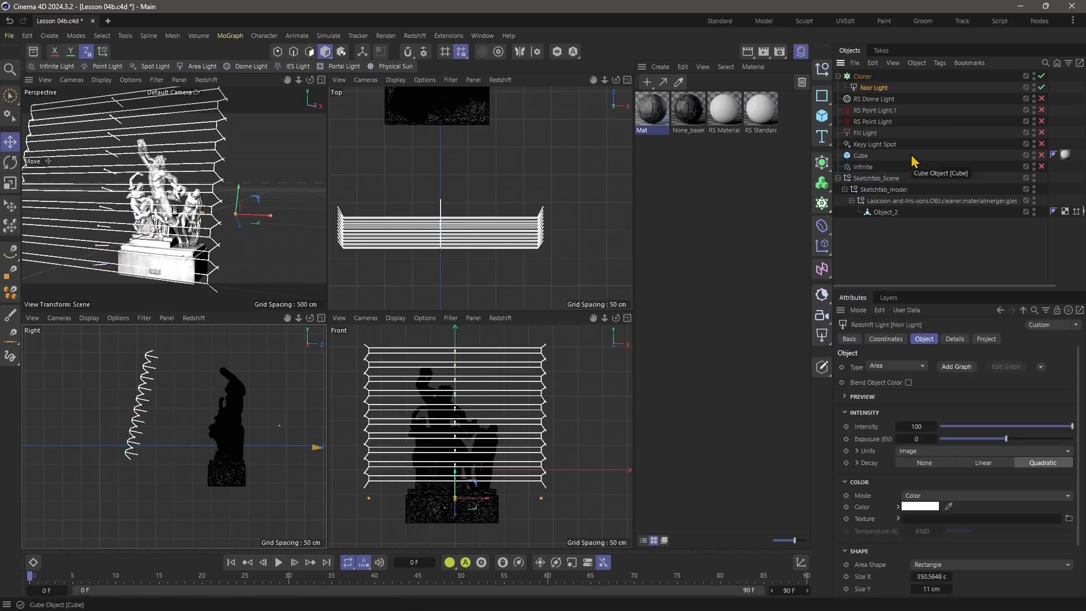
{"action": "scroll", "coordinate": [967, 564], "scroll_direction": "down", "scroll_amount": 3}
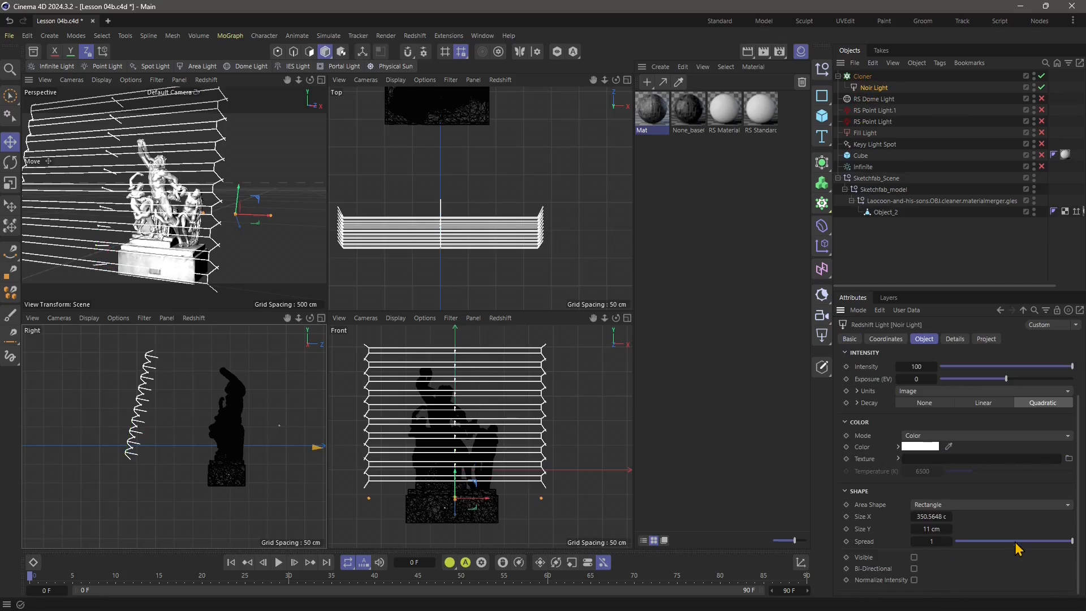
{"action": "left_click_drag", "start_coordinate": [1016, 547], "coordinate": [928, 546]}
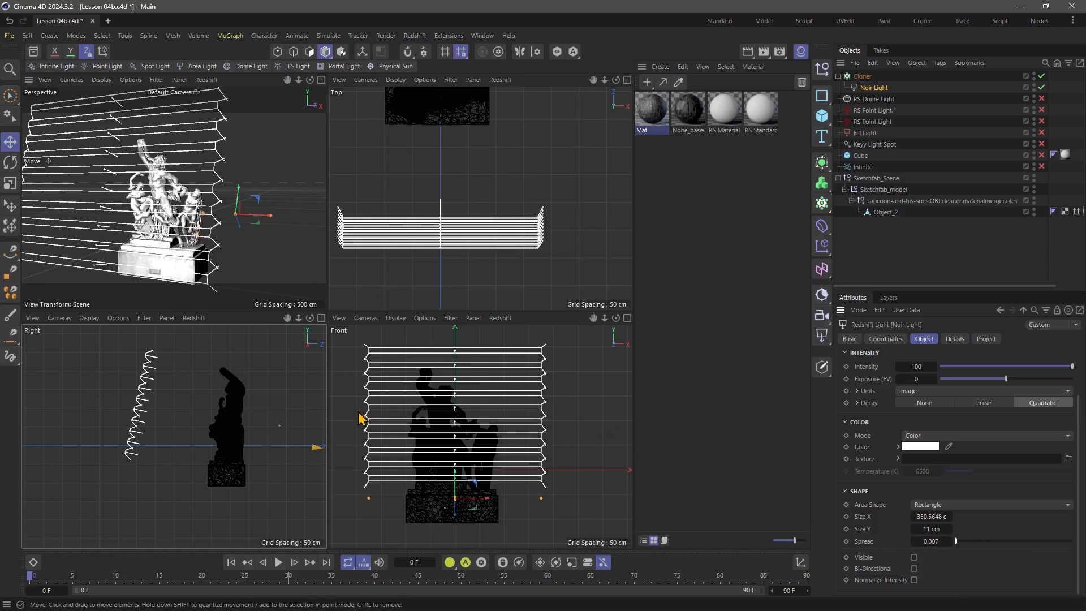
Step: Lower the Cloner so that its lowest light strip reaches the upper part of the statue's plinth
{"action": "left_click_drag", "start_coordinate": [456, 479], "coordinate": [460, 489]}
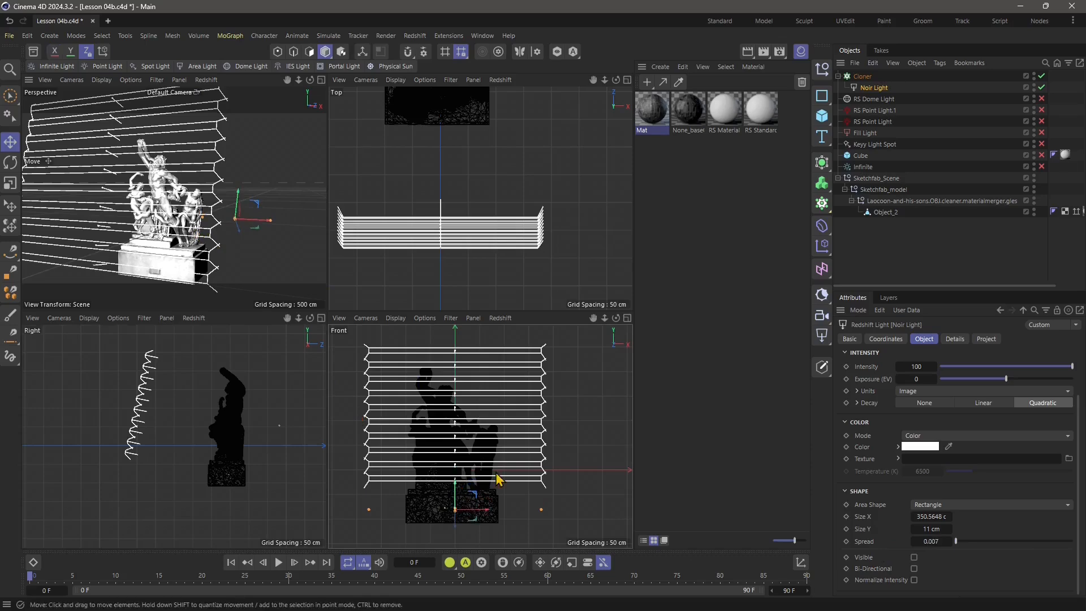
{"action": "left_click", "coordinate": [863, 76]}
{"action": "left_click_drag", "start_coordinate": [455, 457], "coordinate": [456, 475]}
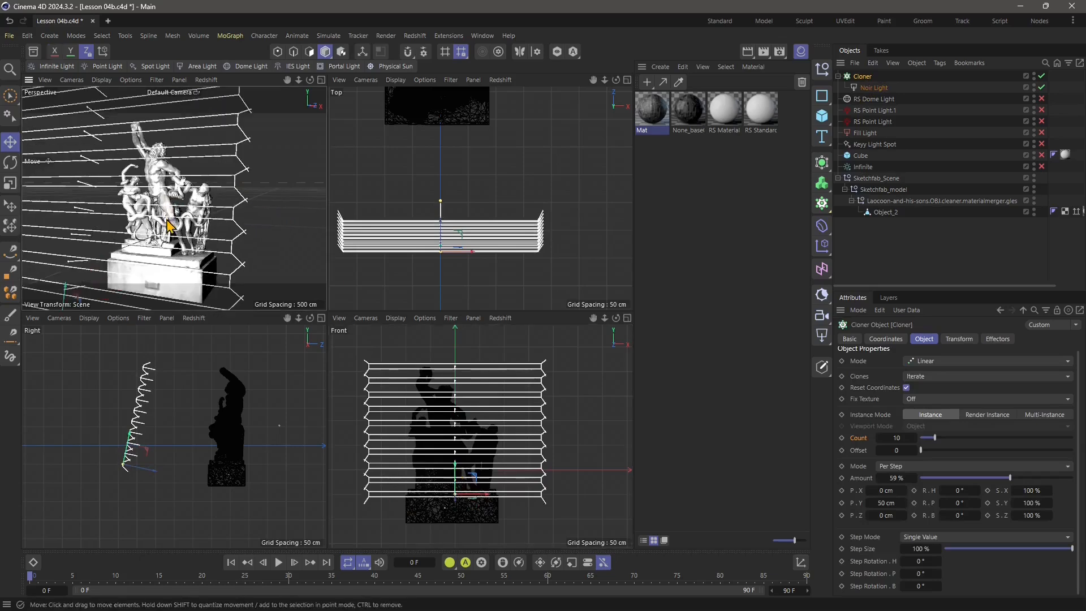
Step: Start a live Redshift render in the Perspective view and tilt the Cloner a little further toward the statue
{"action": "left_click_drag", "start_coordinate": [213, 236], "coordinate": [214, 169], "text": "alt"}
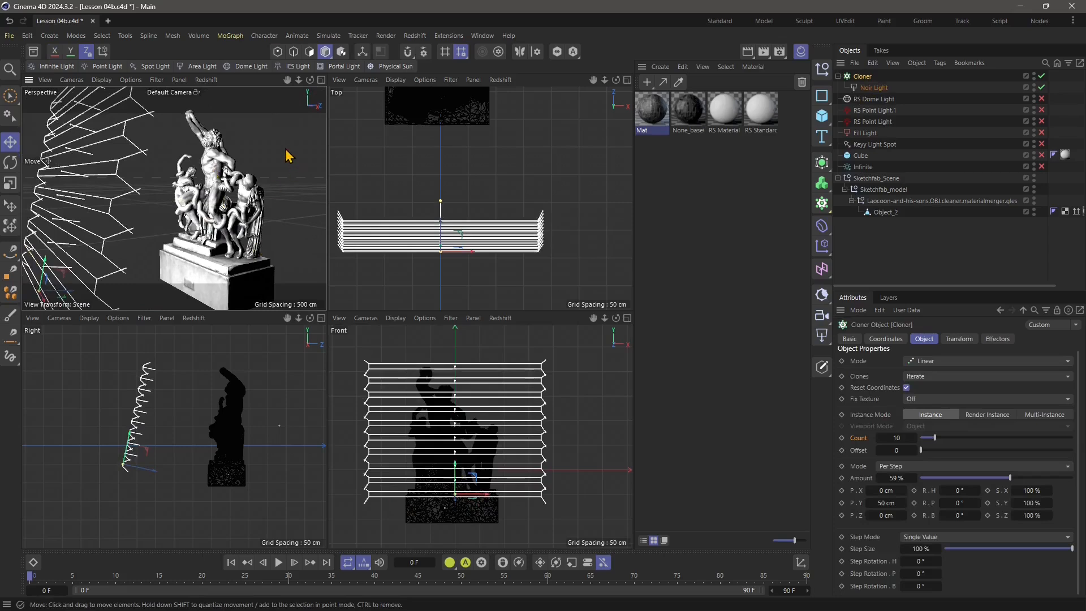
{"action": "left_click", "coordinate": [206, 80]}
{"action": "left_click", "coordinate": [210, 102]}
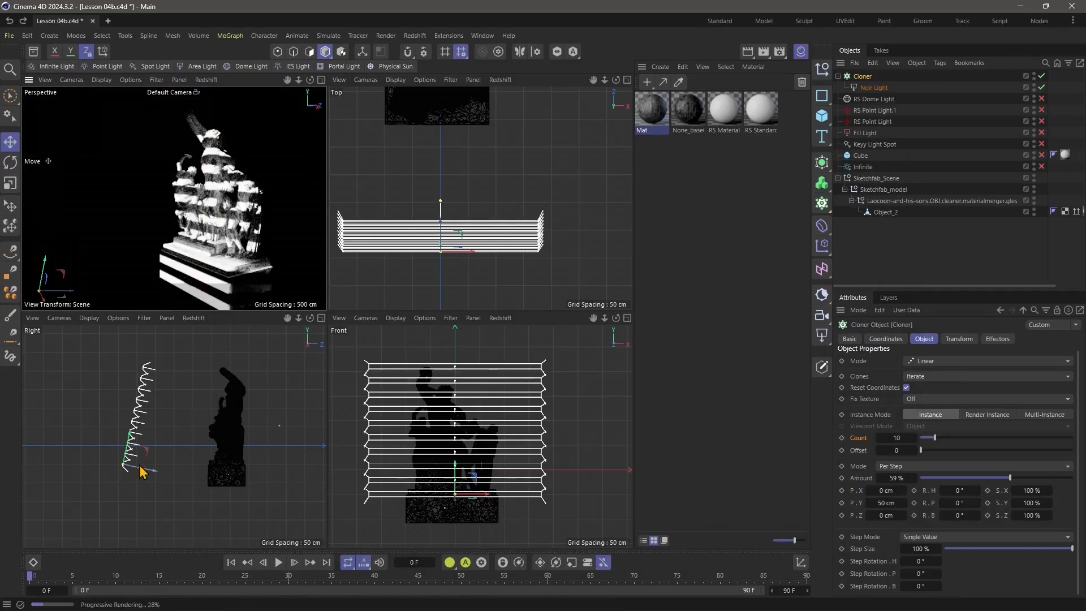
{"action": "key", "text": "r"}
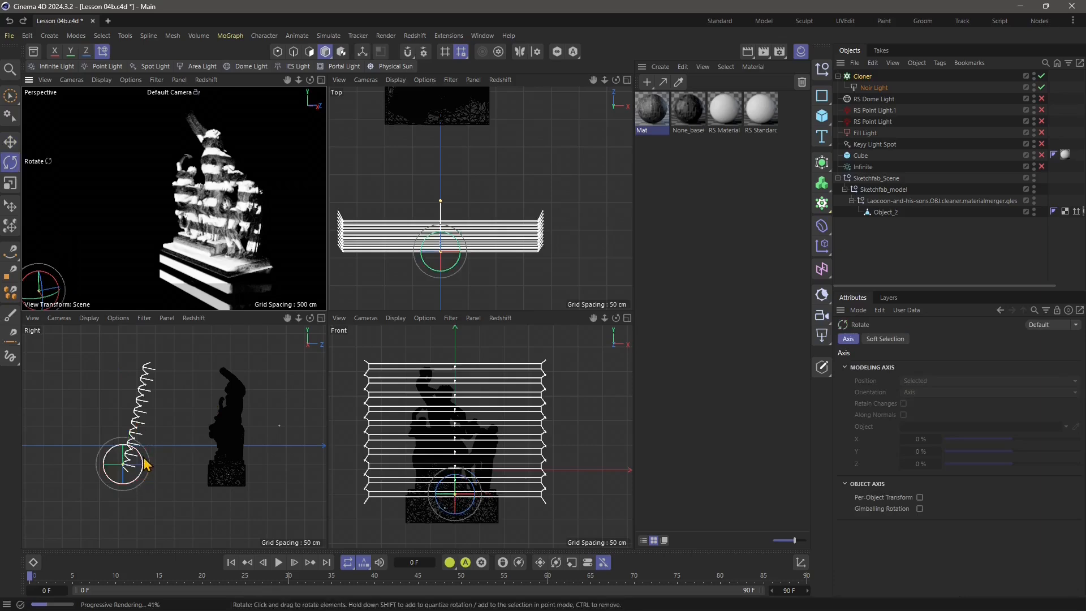
{"action": "left_click_drag", "start_coordinate": [136, 460], "coordinate": [145, 463]}
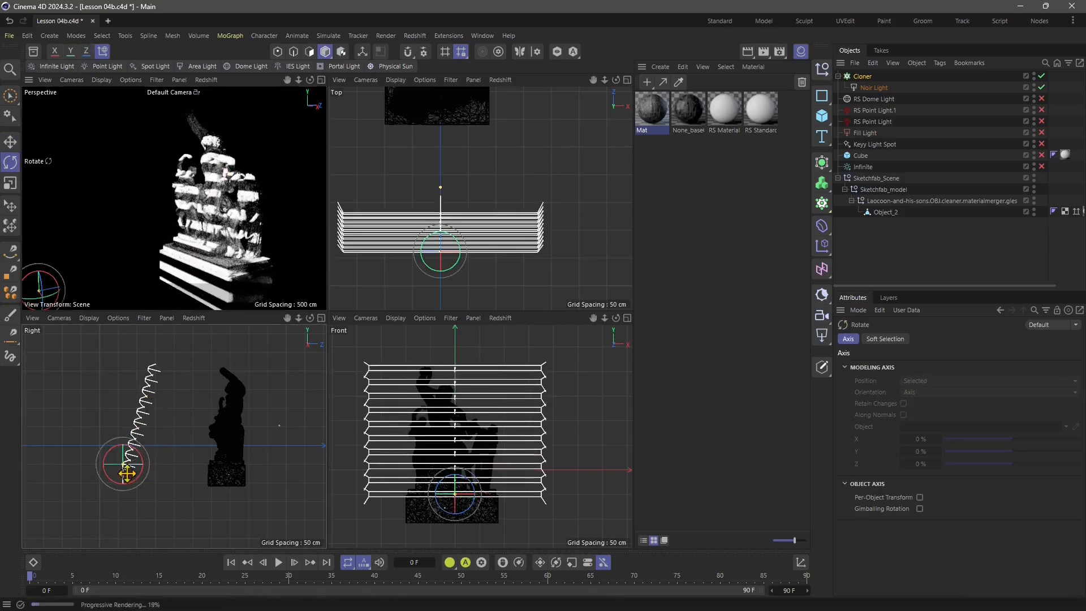
Step: Change Noir Light's color to a saturated red
{"action": "left_click", "coordinate": [873, 88]}
{"action": "left_click", "coordinate": [914, 507]}
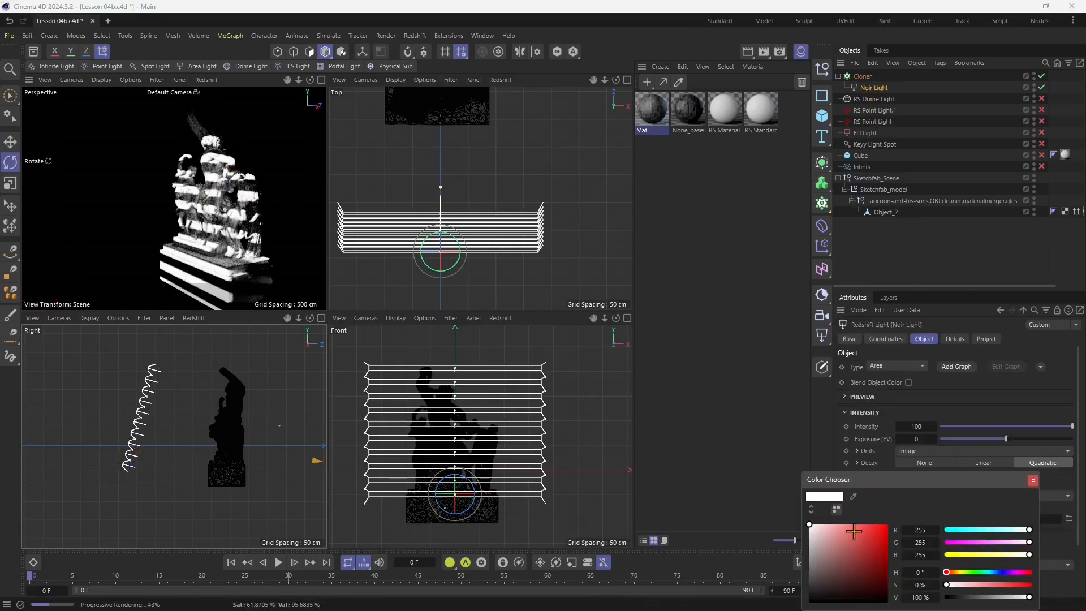
{"action": "left_click_drag", "start_coordinate": [854, 531], "coordinate": [873, 525]}
{"action": "left_click_drag", "start_coordinate": [897, 476], "coordinate": [813, 333]}
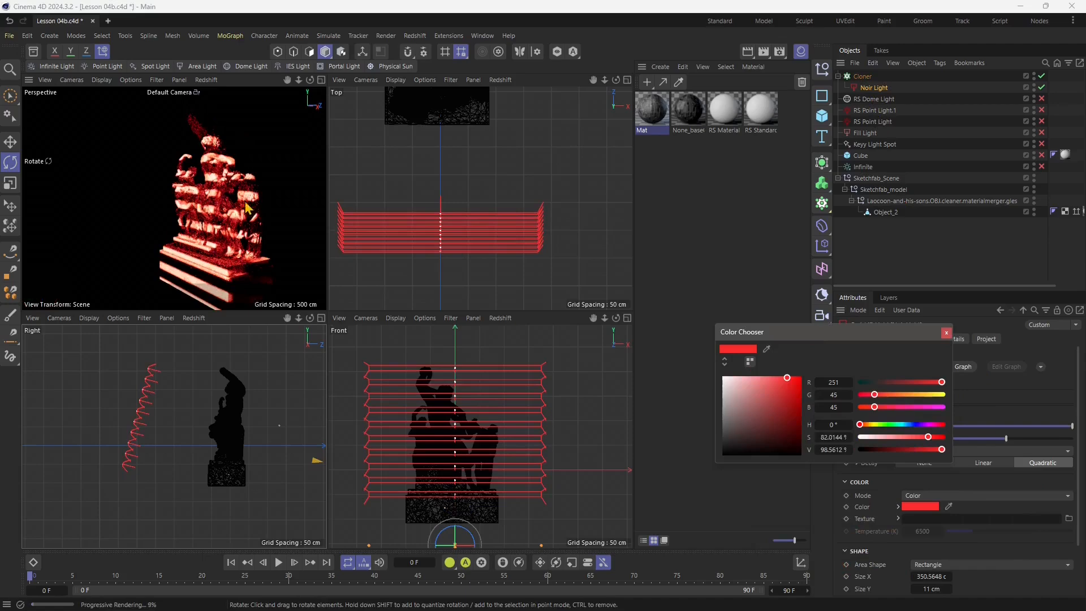
{"action": "left_click_drag", "start_coordinate": [752, 408], "coordinate": [786, 386]}
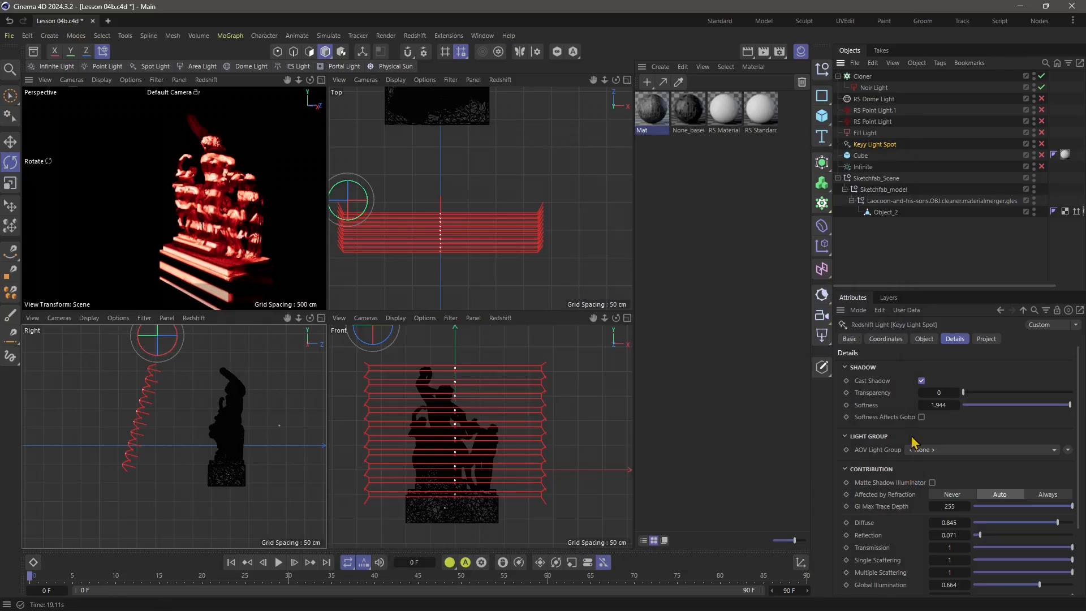
Step: Raise the Cloner's count to 16 and move the Cloner farther away from the statue
{"action": "left_click", "coordinate": [863, 77]}
{"action": "left_click_drag", "start_coordinate": [934, 443], "coordinate": [944, 444]}
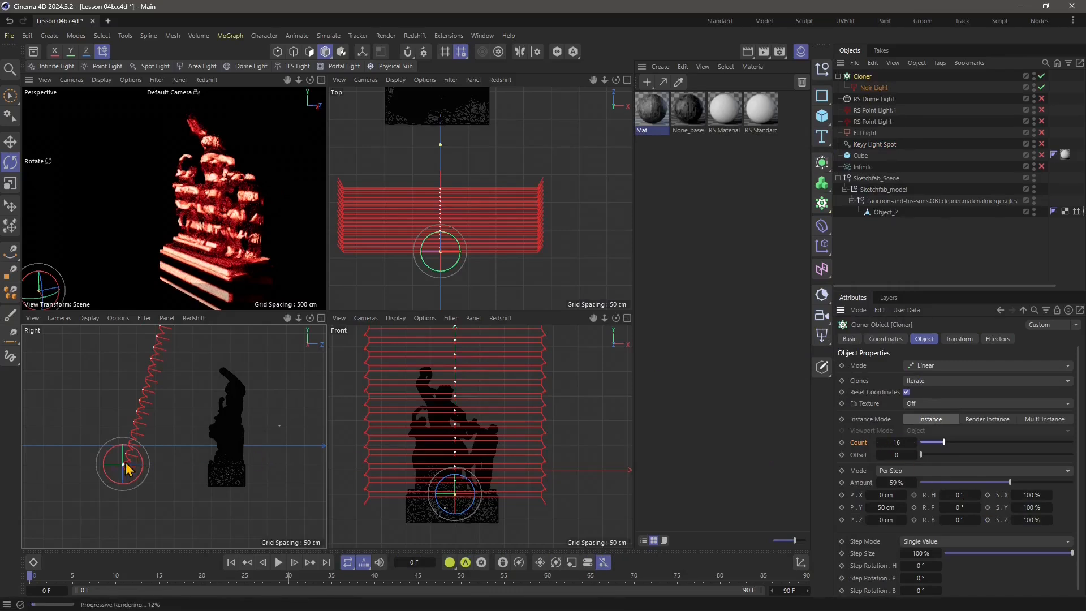
{"action": "left_click", "coordinate": [10, 142]}
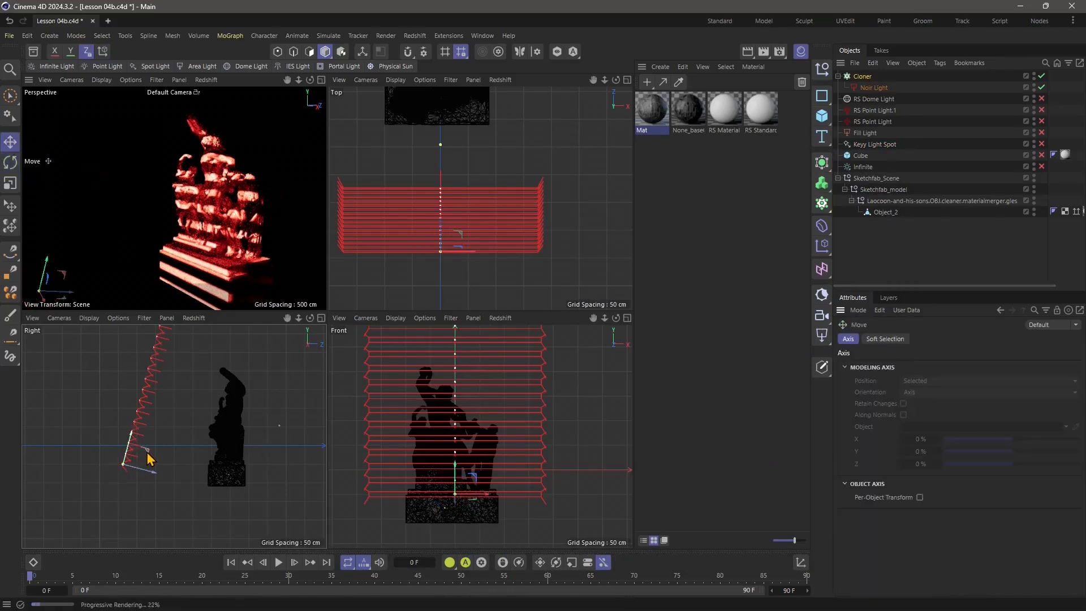
{"action": "left_click_drag", "start_coordinate": [138, 454], "coordinate": [105, 464]}
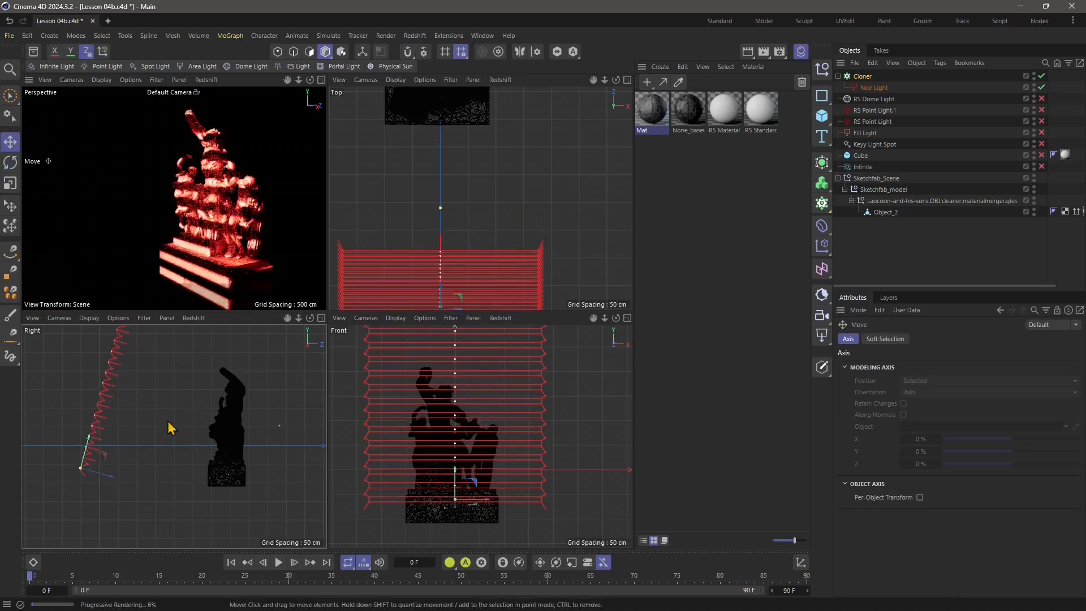
Step: Reduce the Cloner's count to 1 and raise the Cloner to just above the statue's plinth
{"action": "left_click", "coordinate": [862, 78]}
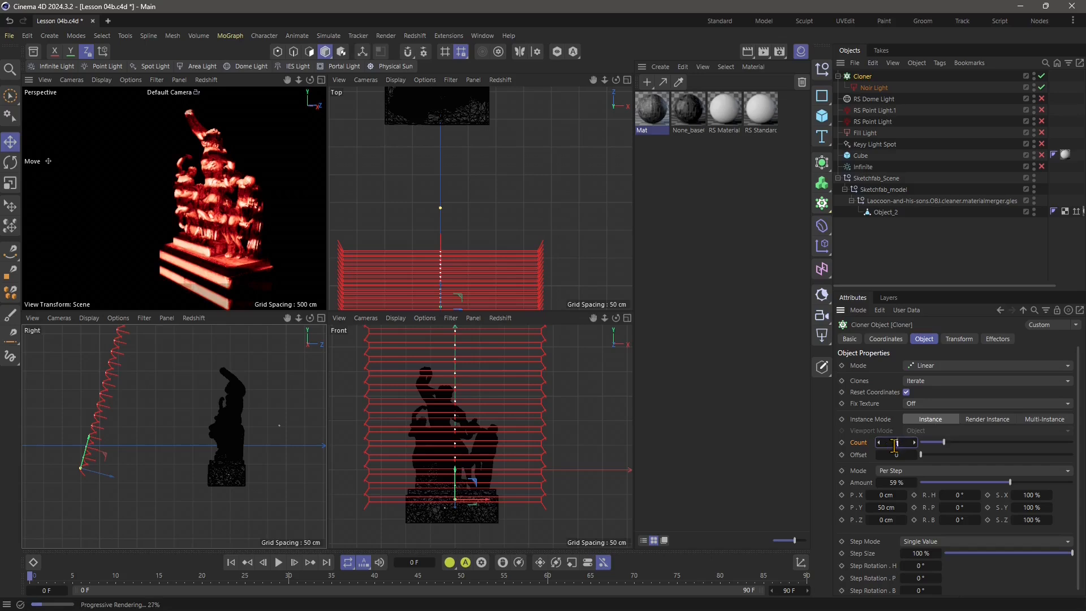
{"action": "key", "text": "Return"}
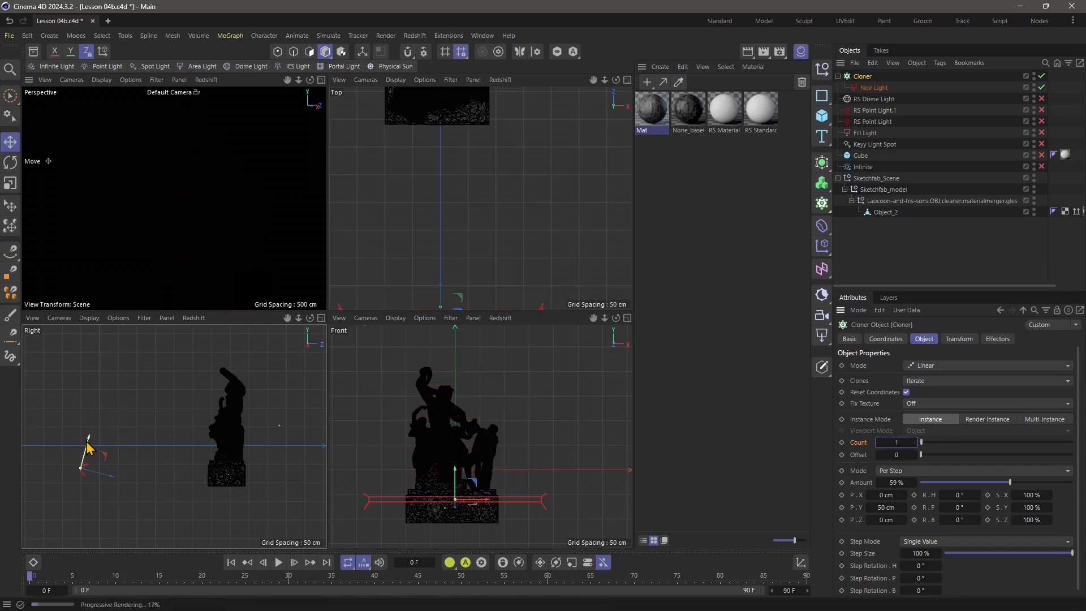
{"action": "left_click_drag", "start_coordinate": [87, 449], "coordinate": [103, 418]}
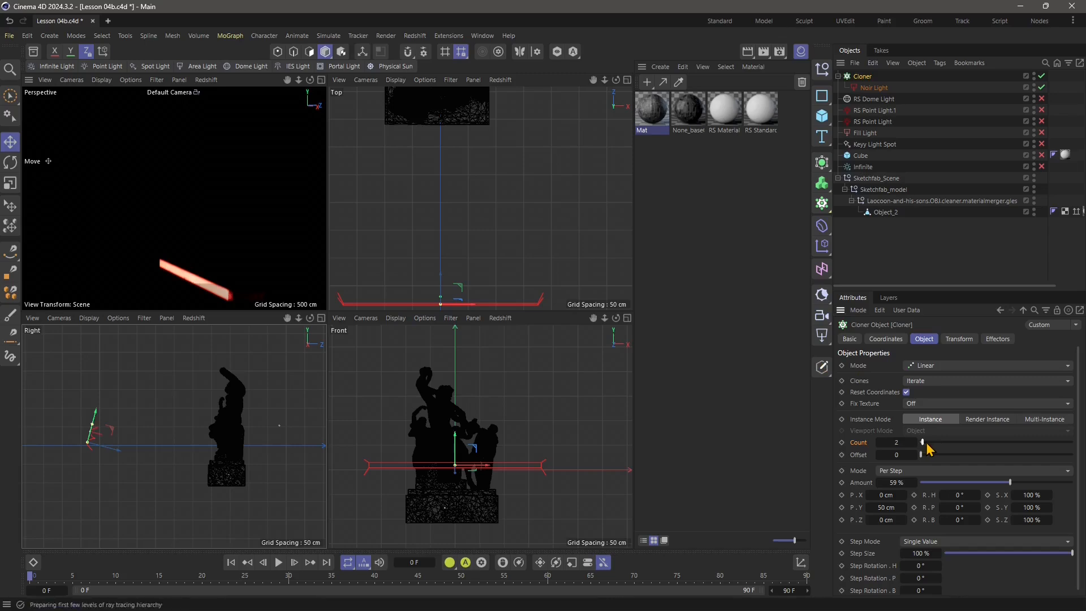
Step: Raise the Cloner's count to 15 and narrow Noir Light to about 318 cm wide
{"action": "left_click_drag", "start_coordinate": [926, 444], "coordinate": [938, 441]}
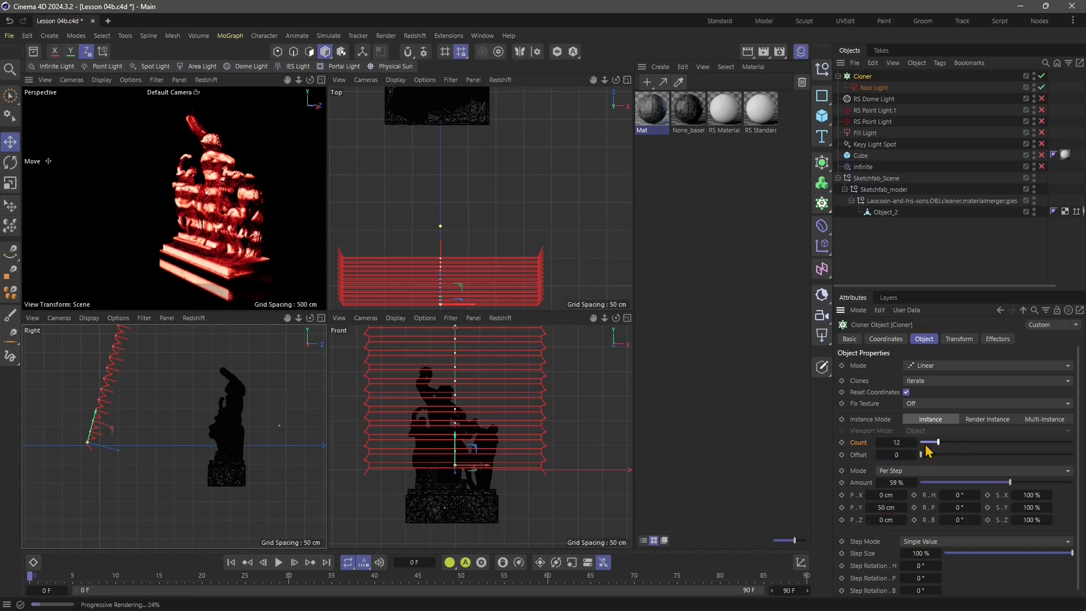
{"action": "key", "text": "Return"}
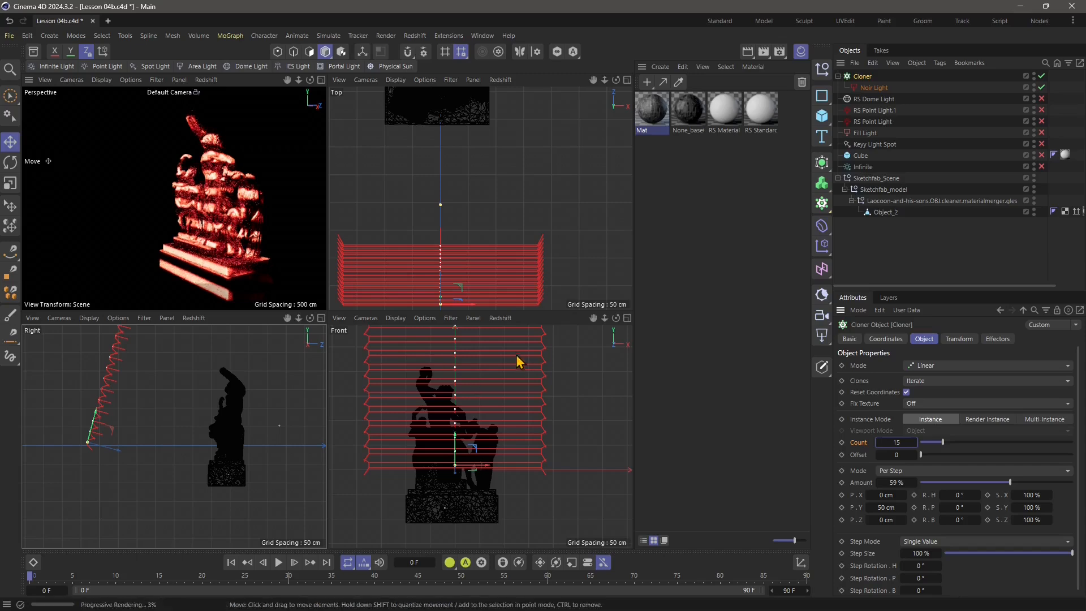
{"action": "left_click", "coordinate": [866, 89]}
{"action": "scroll", "coordinate": [474, 479], "scroll_direction": "down", "scroll_amount": 3}
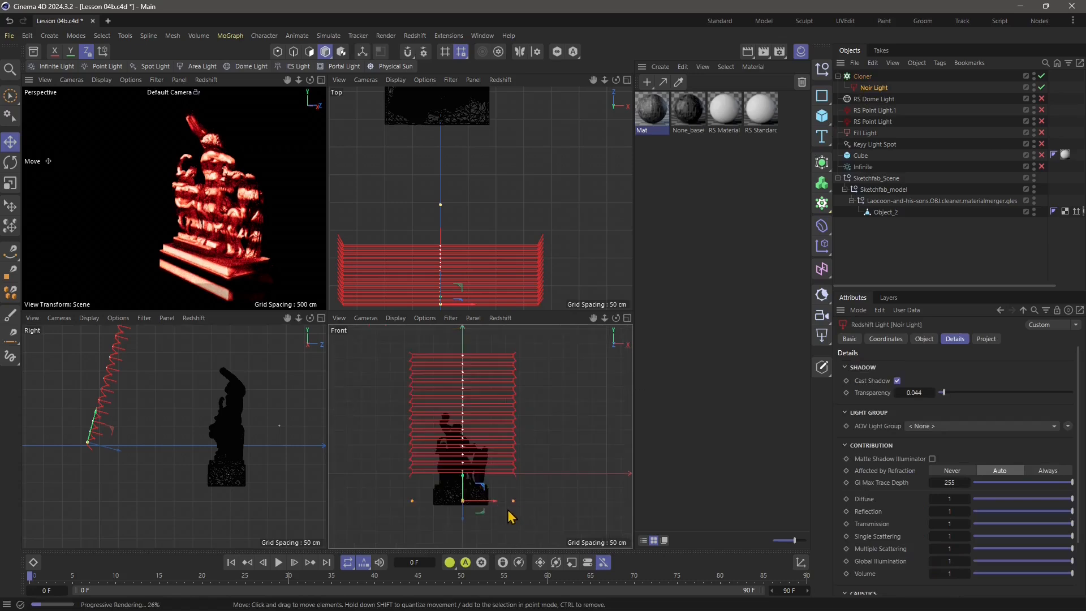
{"action": "left_click_drag", "start_coordinate": [514, 501], "coordinate": [467, 502]}
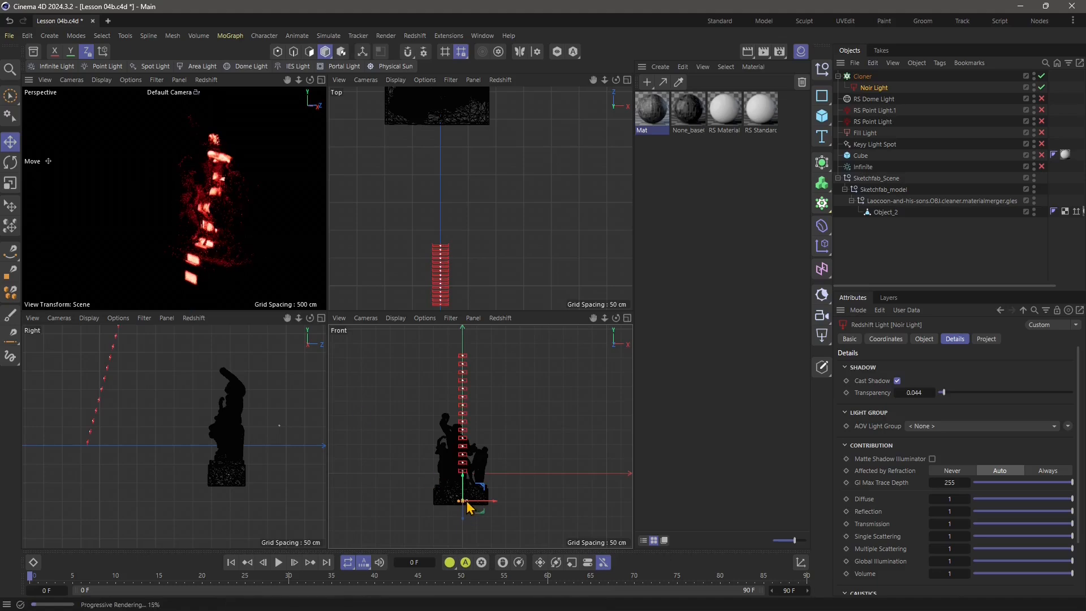
{"action": "mouse_move", "coordinate": [465, 502]}
{"action": "left_mouse_down"}
{"action": "mouse_move", "coordinate": [534, 508]}
{"action": "mouse_move", "coordinate": [509, 502]}
{"action": "left_mouse_up"}
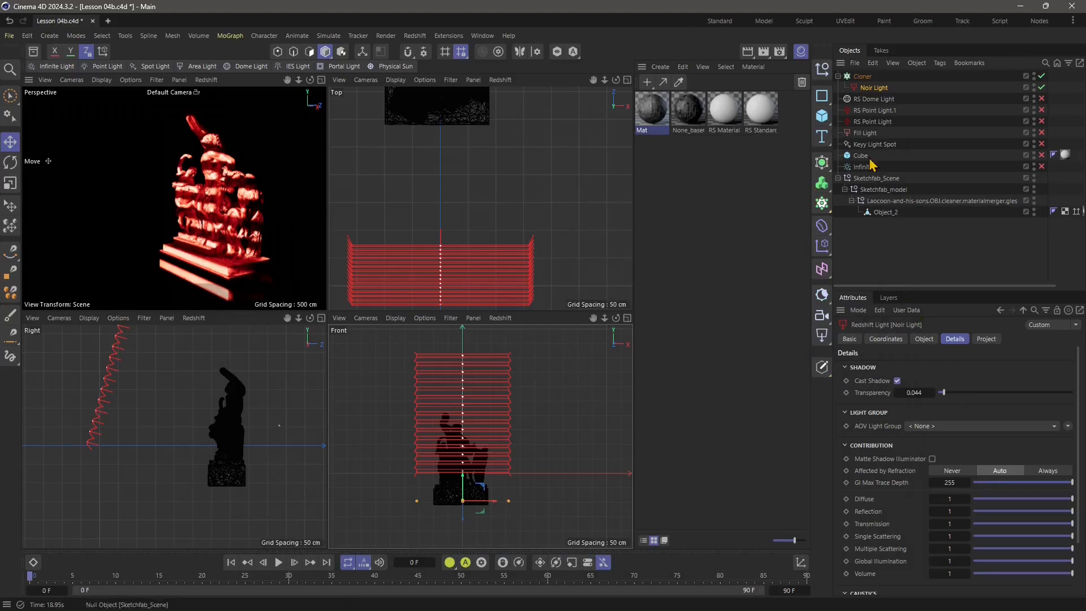
Step: Try Noir Light's spread at 0.184 and bring it back down close to zero
{"action": "left_click", "coordinate": [923, 338]}
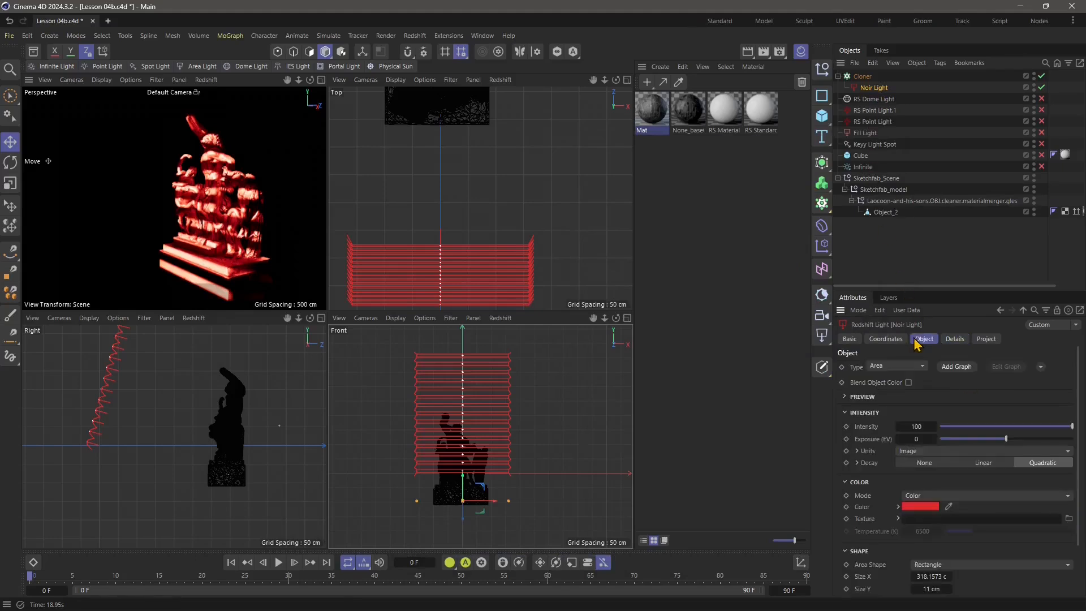
{"action": "scroll", "coordinate": [928, 496], "scroll_direction": "down", "scroll_amount": 2}
{"action": "left_click_drag", "start_coordinate": [955, 541], "coordinate": [977, 542]}
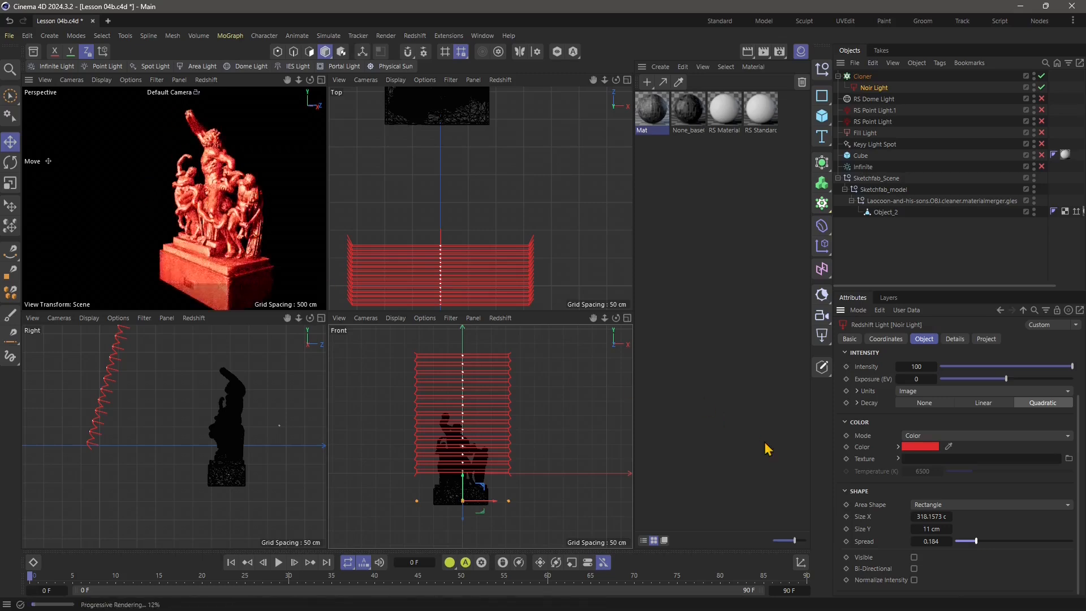
{"action": "left_click", "coordinate": [969, 543]}
{"action": "left_click_drag", "start_coordinate": [969, 544], "coordinate": [959, 541]}
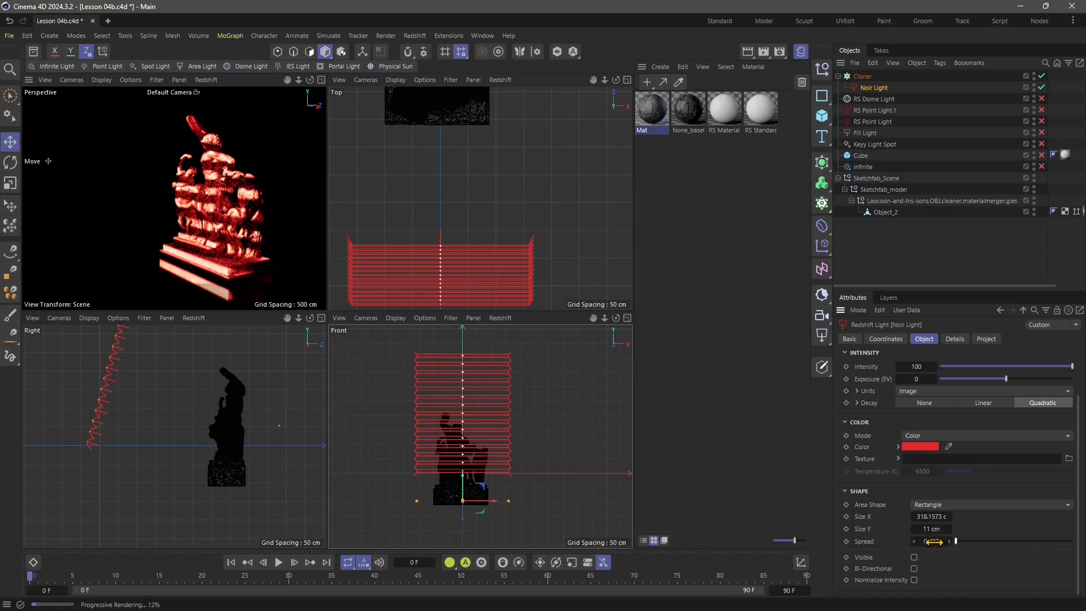
{"action": "left_click_drag", "start_coordinate": [955, 543], "coordinate": [945, 544]}
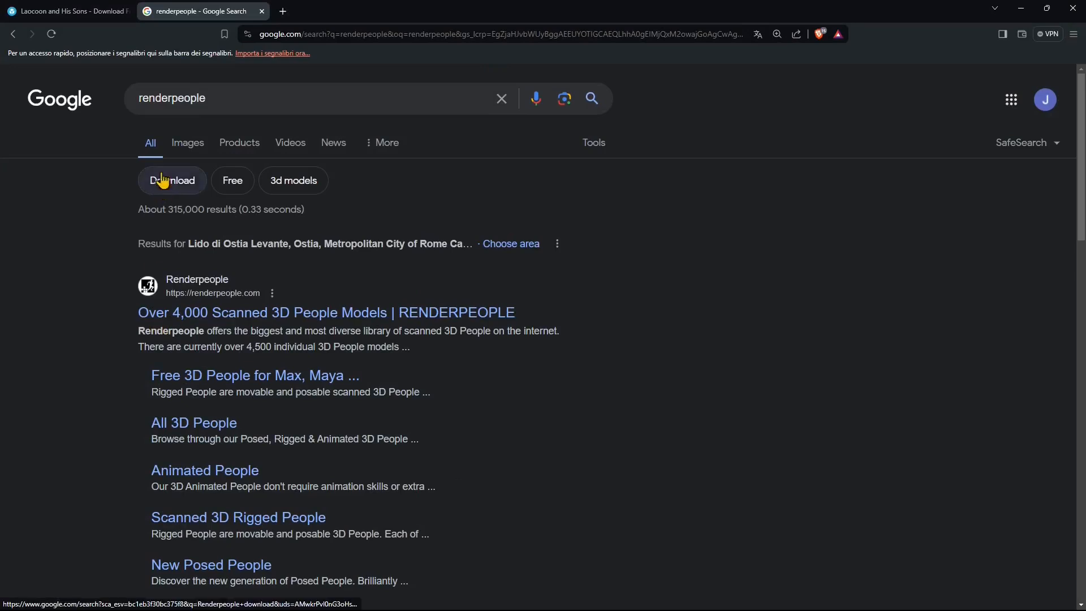
Step: Switch to the web browser and open Renderpeople's free 3D people page from the renderpeople search results
{"action": "left_click", "coordinate": [191, 106]}
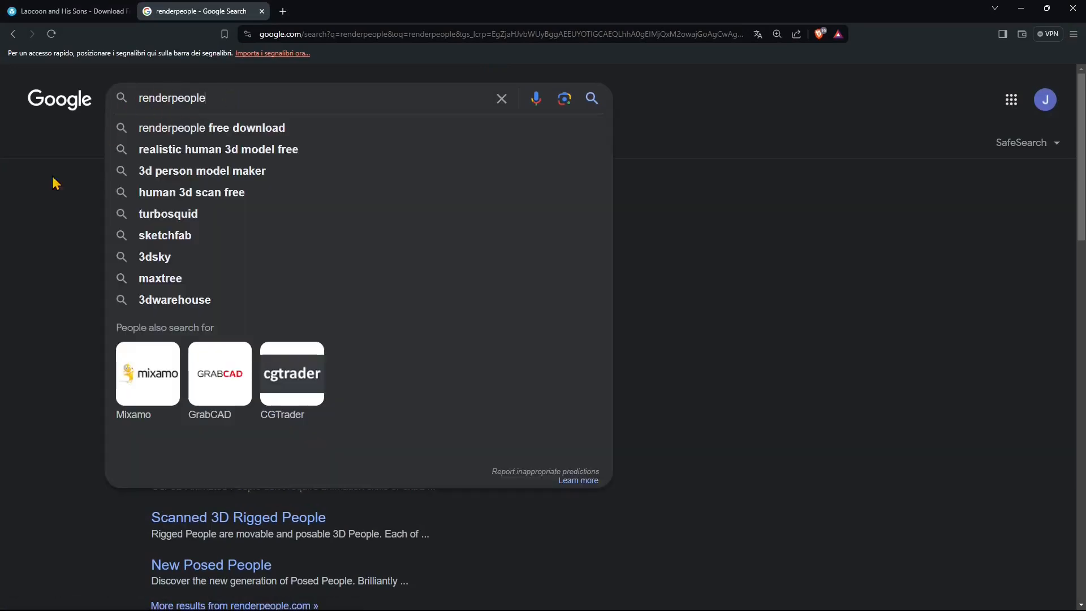
{"action": "left_click", "coordinate": [30, 229]}
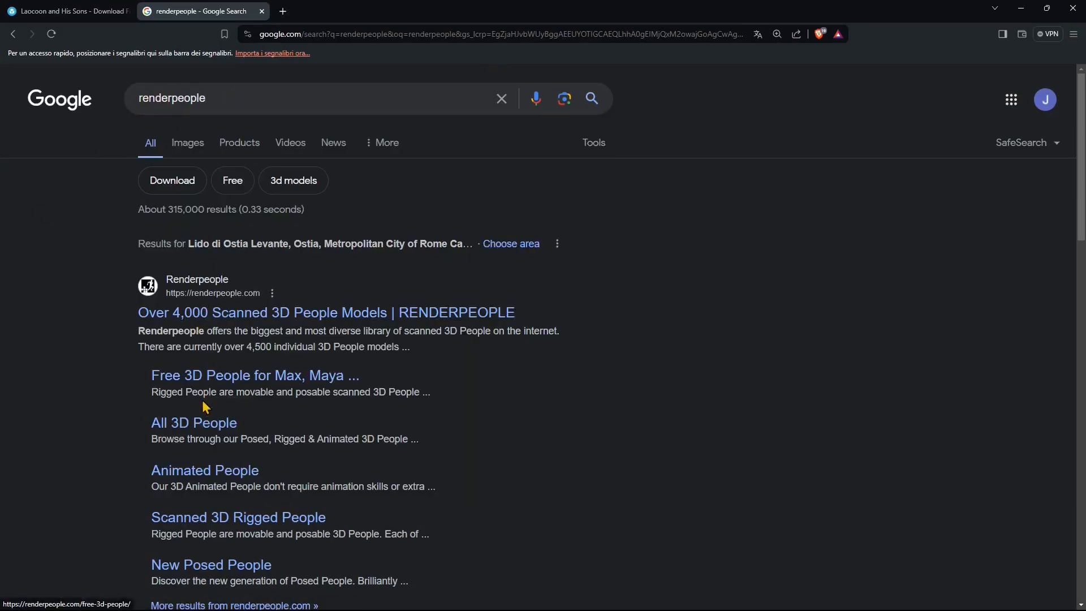
{"action": "left_click", "coordinate": [233, 182]}
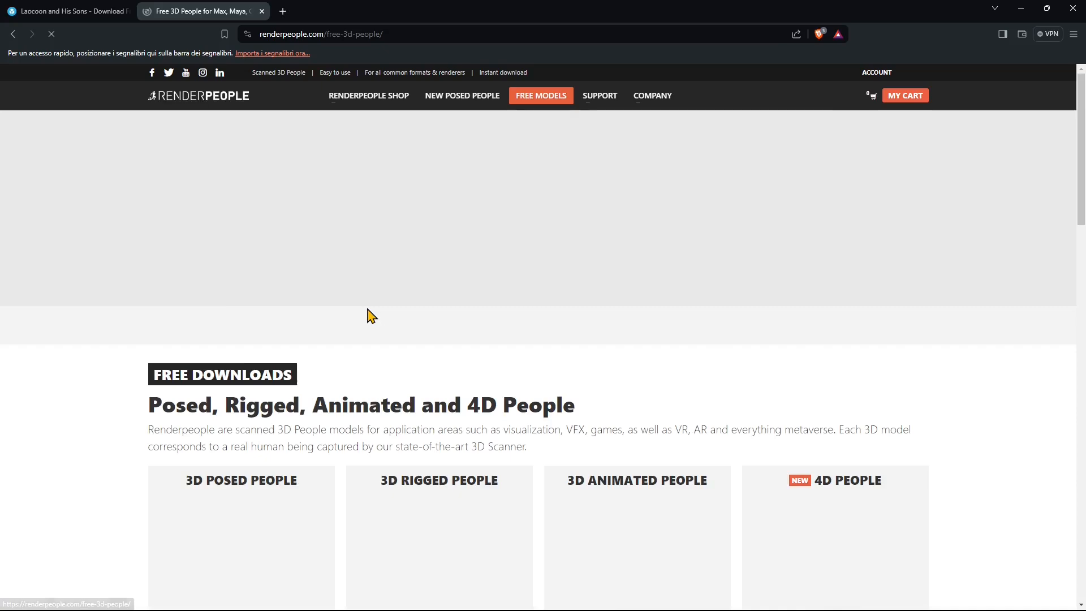
Step: Download Renderpeople's free 3D Posed People package in the Cinema 4D format
{"action": "scroll", "coordinate": [424, 389], "scroll_direction": "down", "scroll_amount": 2}
{"action": "scroll", "coordinate": [428, 394], "scroll_direction": "down", "scroll_amount": 1}
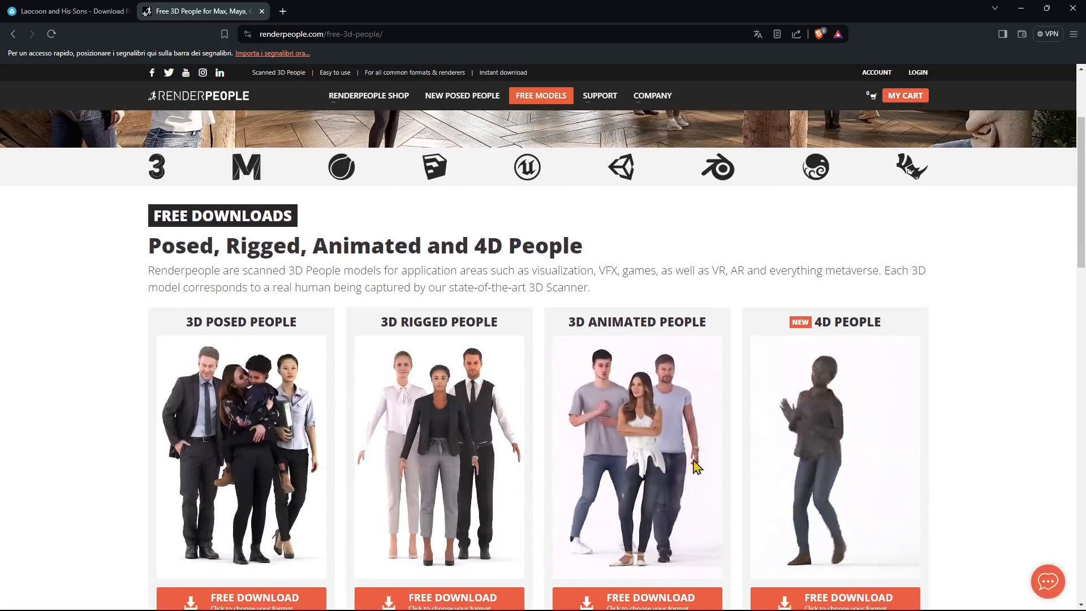
{"action": "scroll", "coordinate": [192, 447], "scroll_direction": "down", "scroll_amount": 1}
{"action": "scroll", "coordinate": [188, 425], "scroll_direction": "down", "scroll_amount": 2}
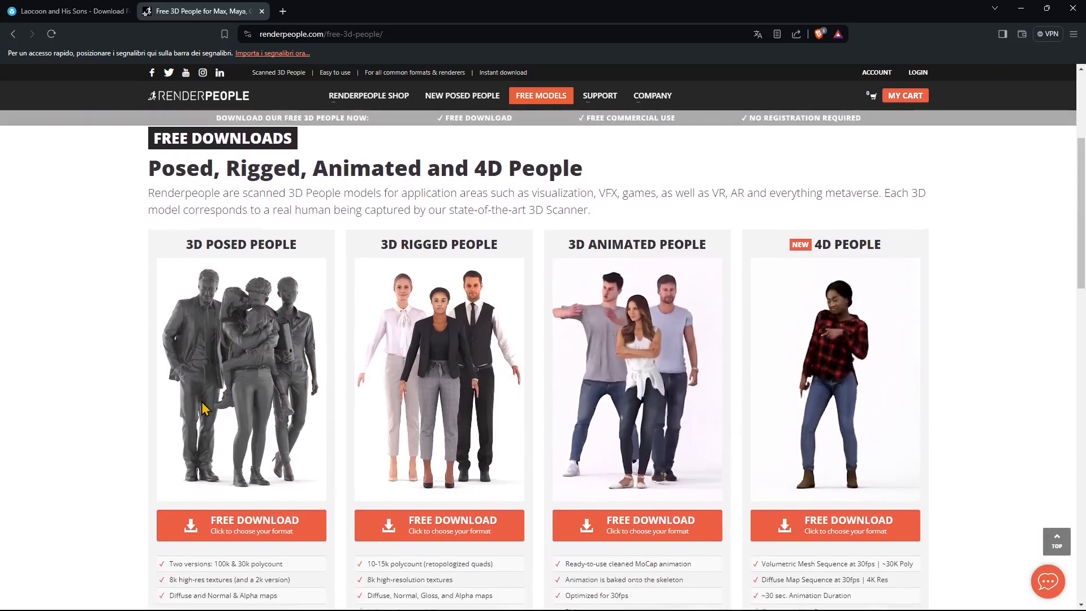
{"action": "left_click", "coordinate": [246, 496]}
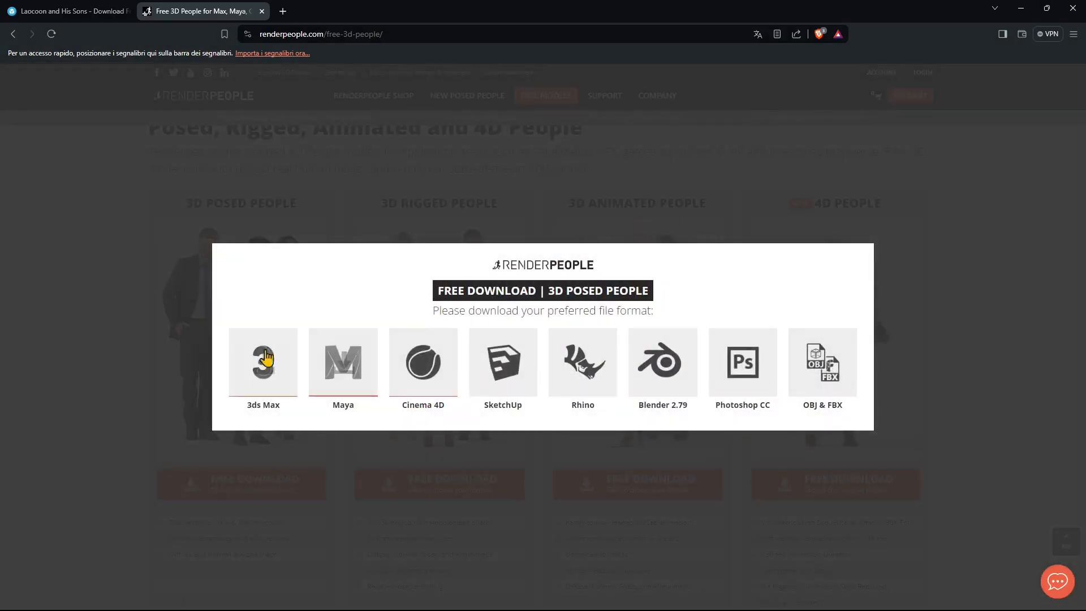
{"action": "left_click", "coordinate": [428, 384]}
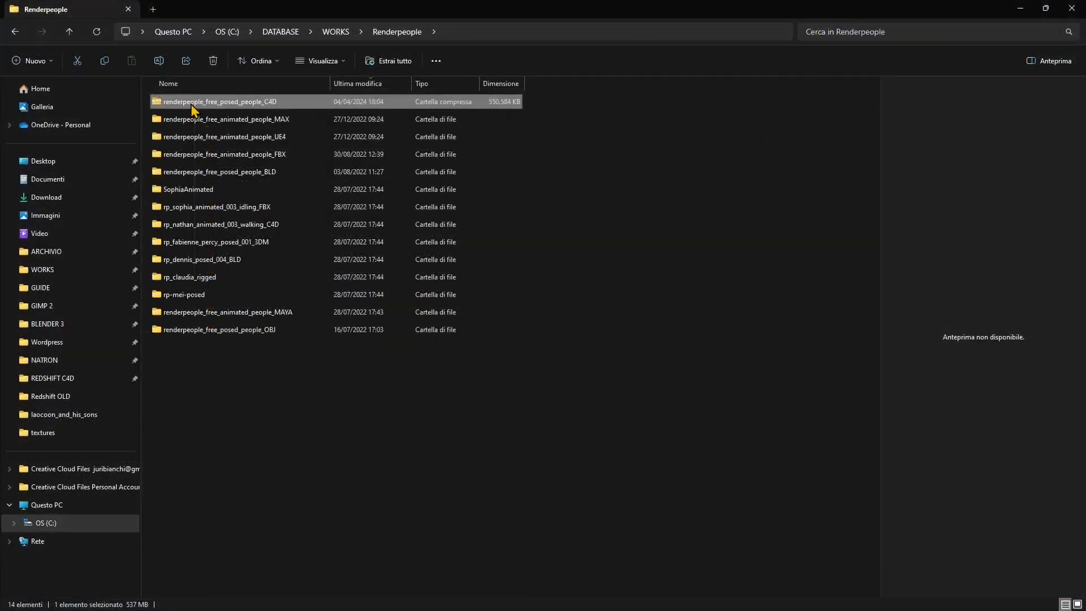
Step: In File Explorer, extract the renderpeople_free_posed_people_C4D archive in the Renderpeople folder
{"action": "right_click", "coordinate": [203, 105]}
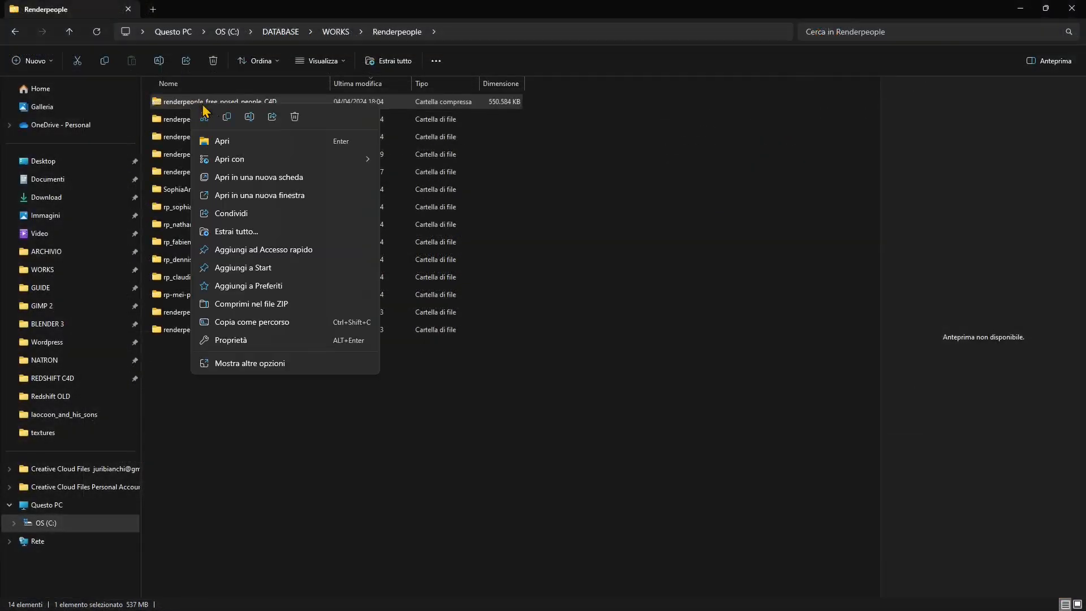
{"action": "left_click", "coordinate": [235, 231]}
{"action": "left_click", "coordinate": [640, 420]}
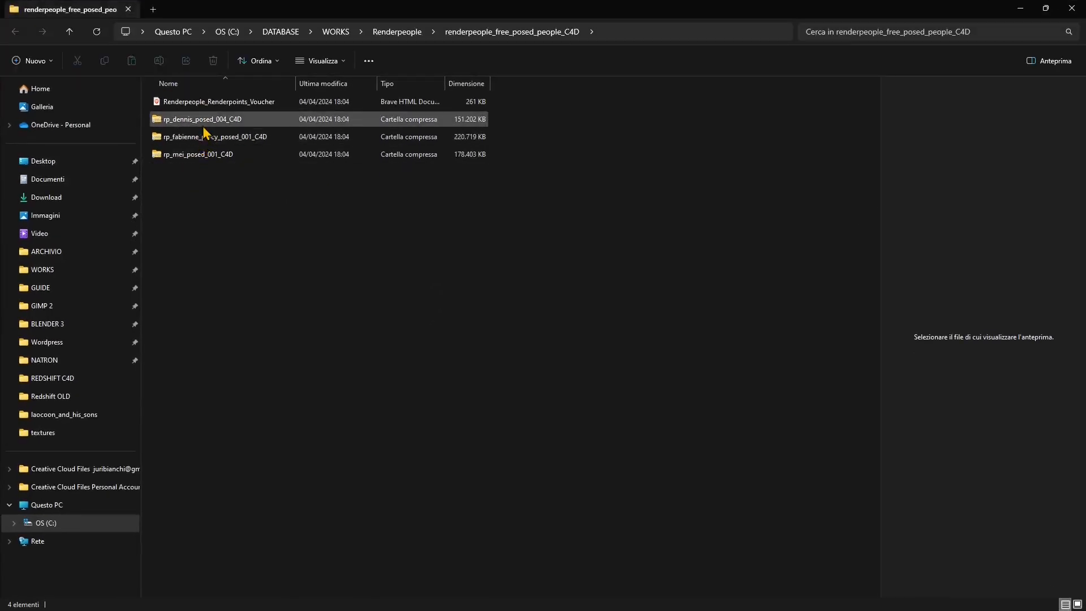
Step: Extract the rp_dennis_posed_004_C4D archive inside the unpacked posed people folder
{"action": "left_click", "coordinate": [171, 121]}
{"action": "right_click", "coordinate": [173, 122]}
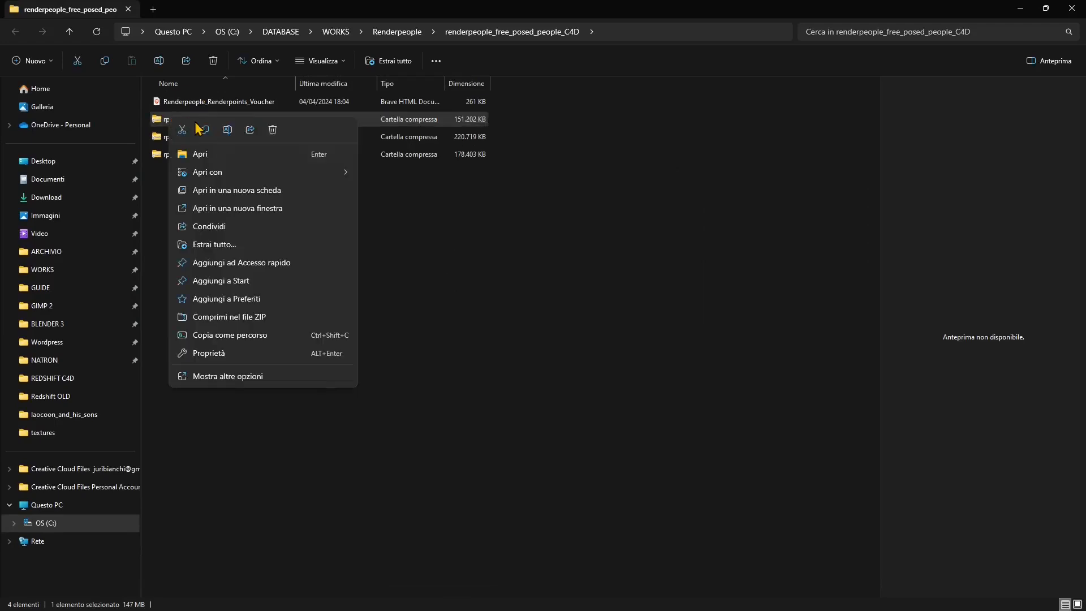
{"action": "left_click", "coordinate": [214, 244]}
{"action": "left_click", "coordinate": [637, 422]}
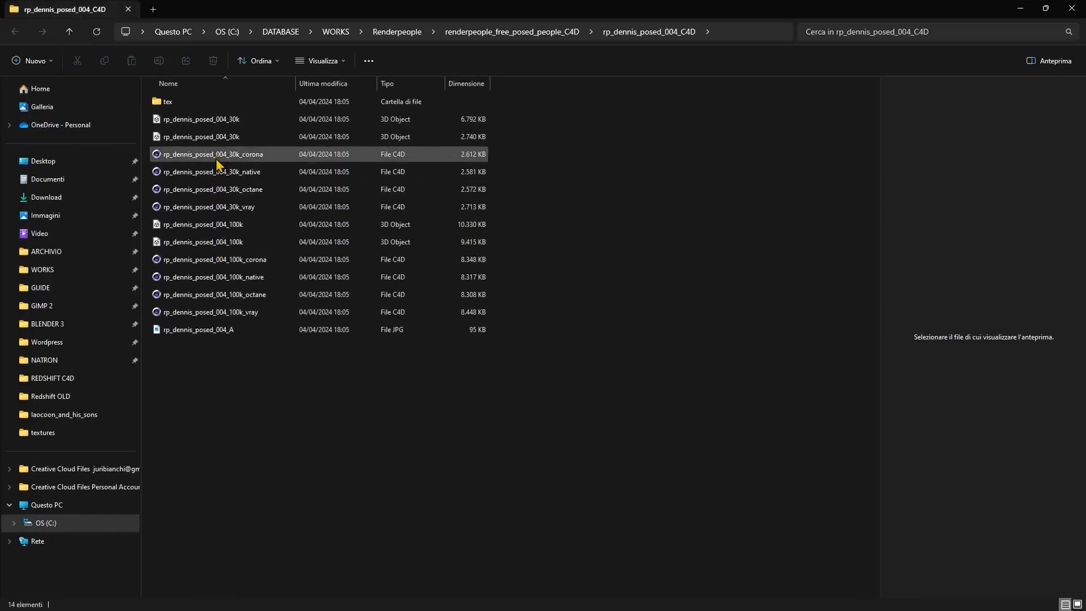
Step: Load rp_dennis_posed_004_30k_native into Cinema 4D and put the File Explorer window out of the way
{"action": "left_click", "coordinate": [249, 155]}
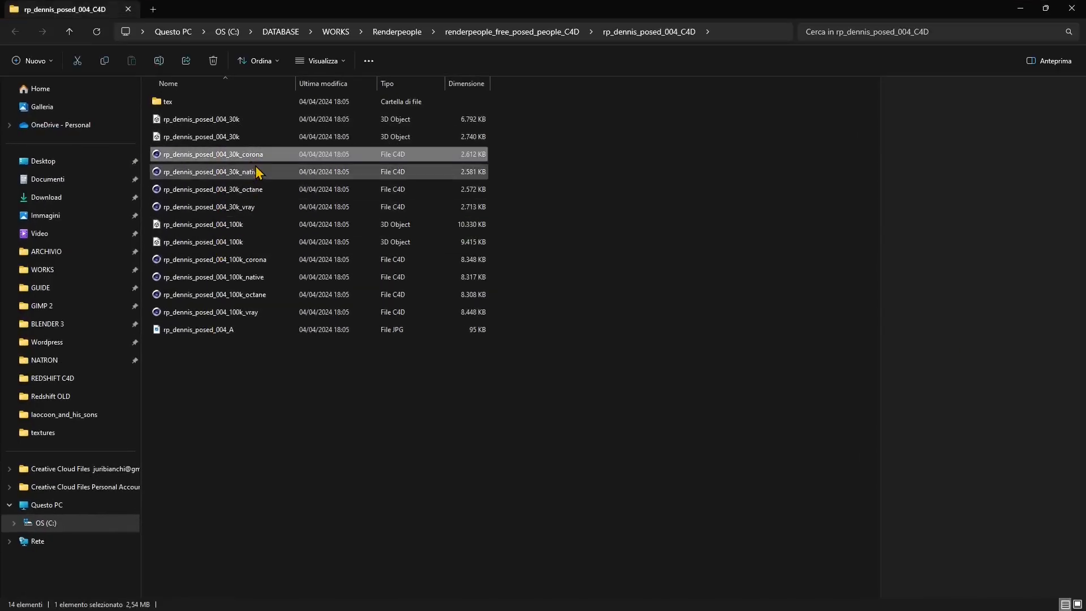
{"action": "left_click", "coordinate": [266, 192]}
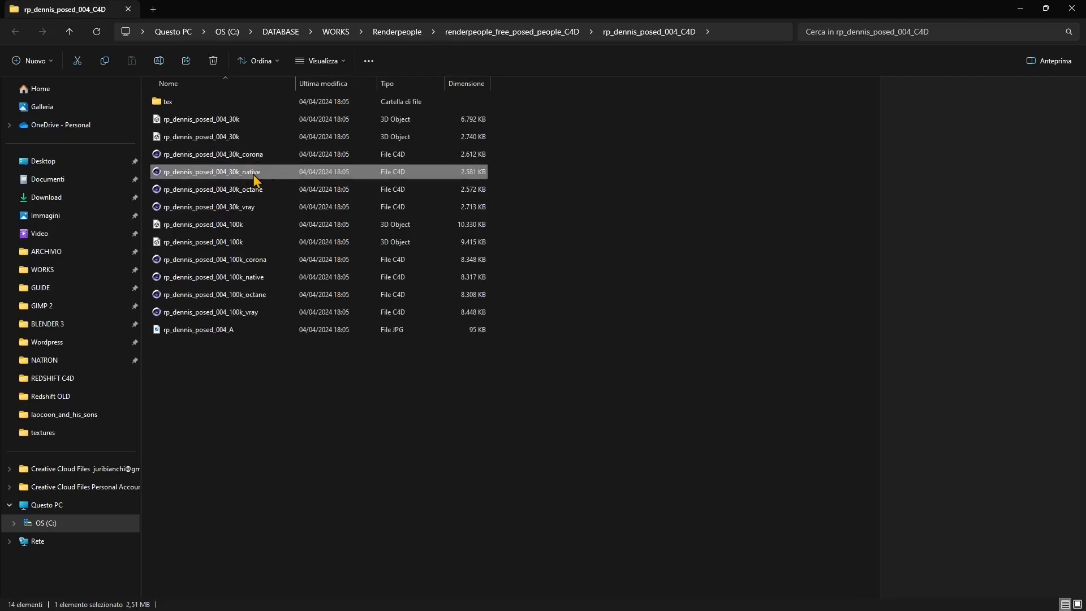
{"action": "left_click", "coordinate": [250, 209]}
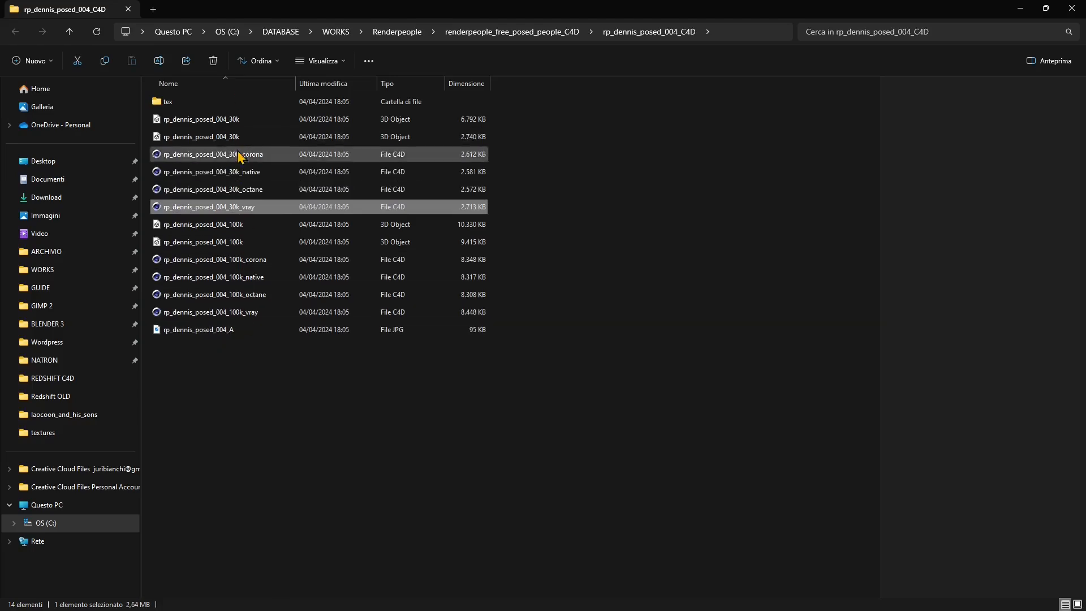
{"action": "left_click", "coordinate": [253, 175]}
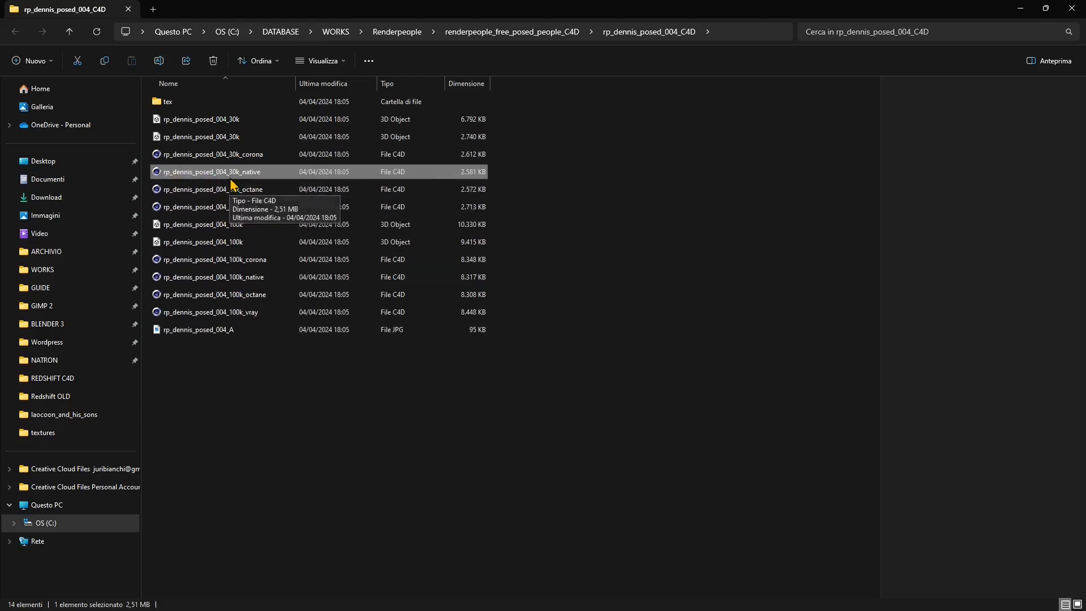
{"action": "key", "text": "super+Down"}
{"action": "left_click_drag", "start_coordinate": [413, 177], "coordinate": [150, 189]}
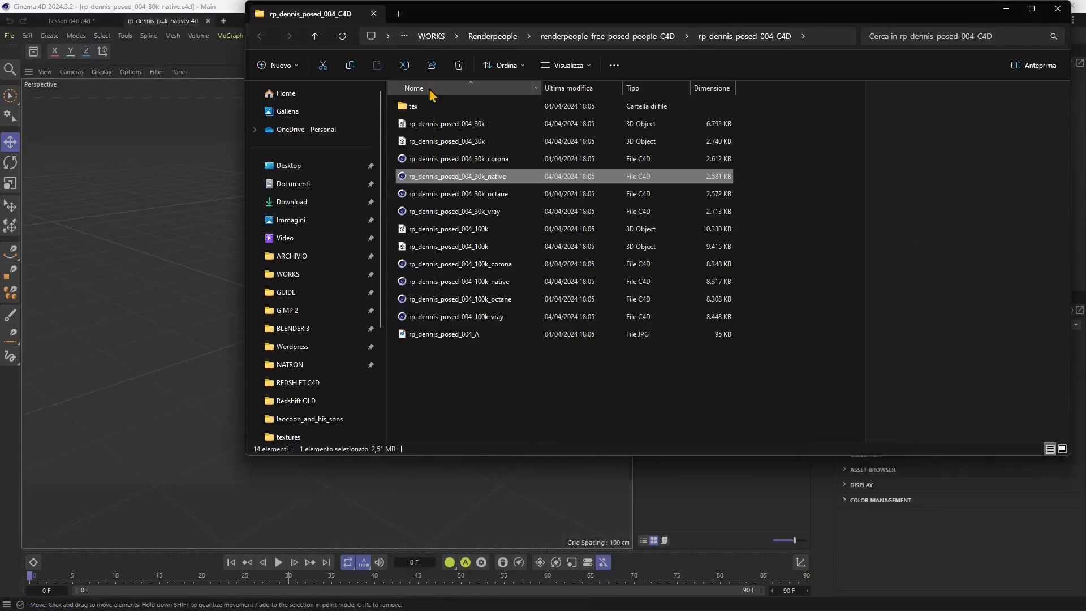
{"action": "left_click", "coordinate": [1007, 9]}
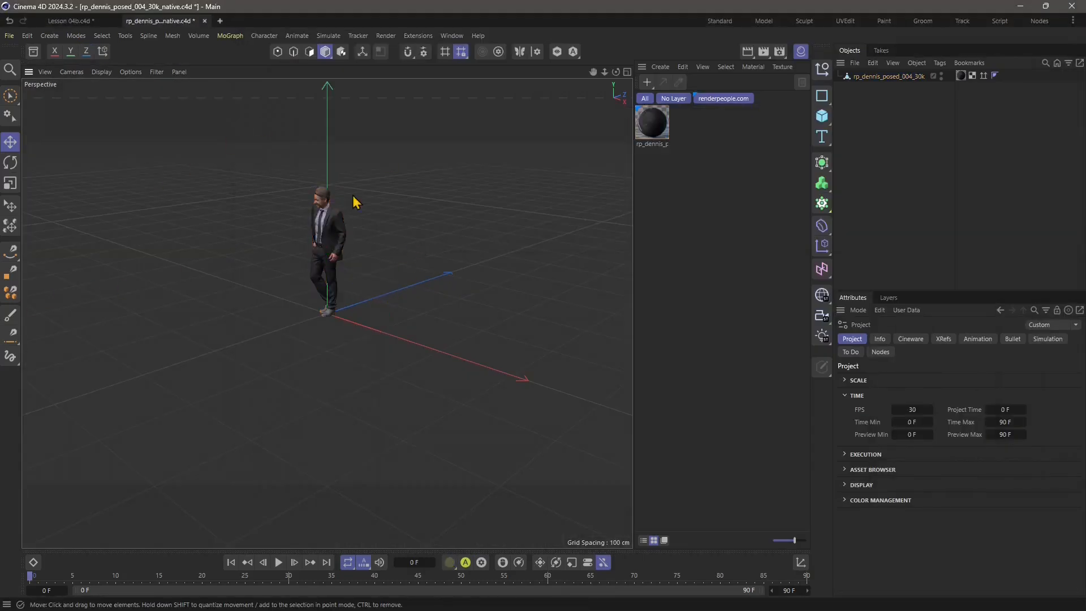
Step: Copy the posed man into the Lesson 04b scene and accept changing his texture paths to absolute ones
{"action": "left_click", "coordinate": [327, 230]}
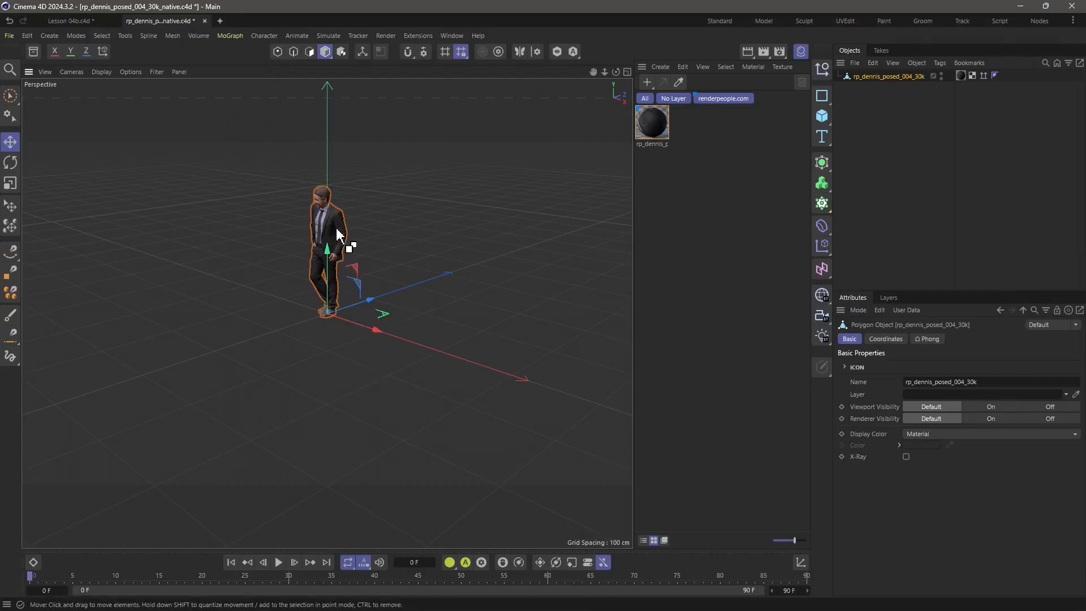
{"action": "left_click", "coordinate": [69, 21]}
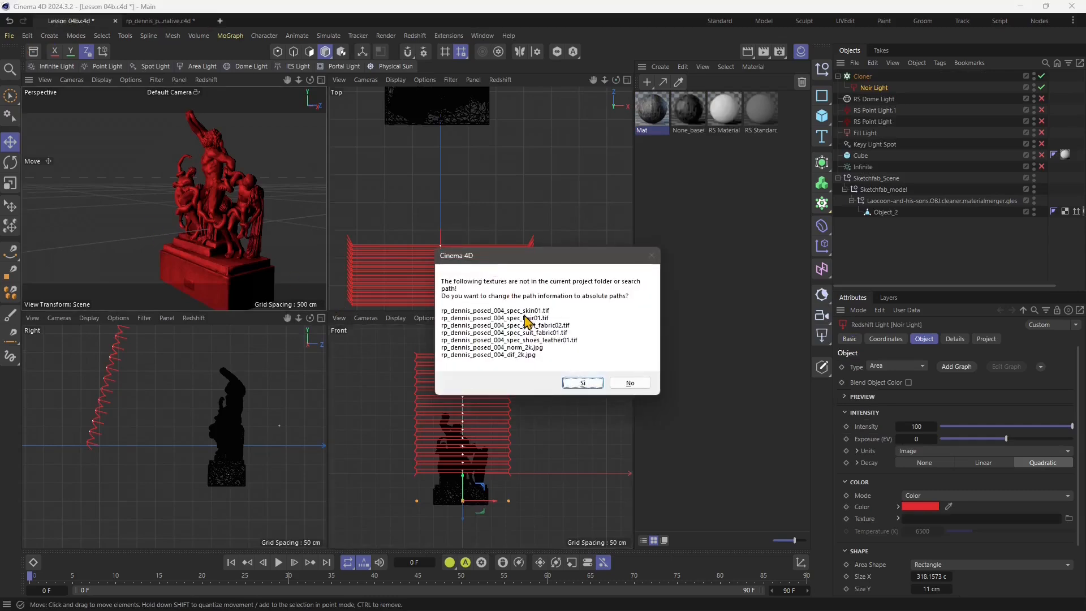
{"action": "left_click", "coordinate": [582, 383]}
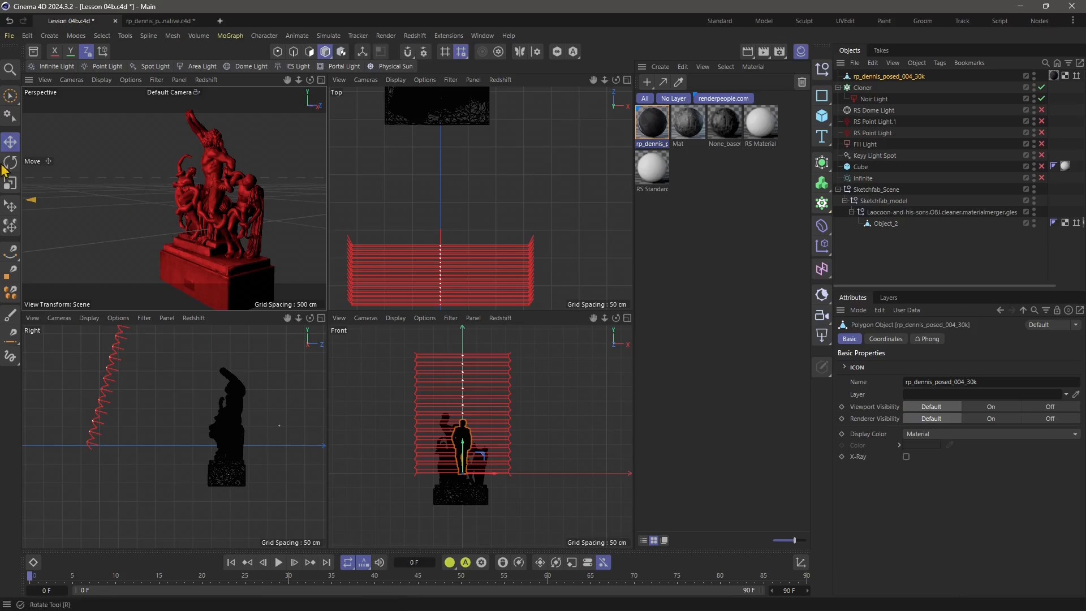
Step: Move the posed man between the cloned lights and the statue, offset to one side of the plinth
{"action": "scroll", "coordinate": [448, 219], "scroll_direction": "down", "scroll_amount": 6}
{"action": "scroll", "coordinate": [452, 214], "scroll_direction": "down", "scroll_amount": 1}
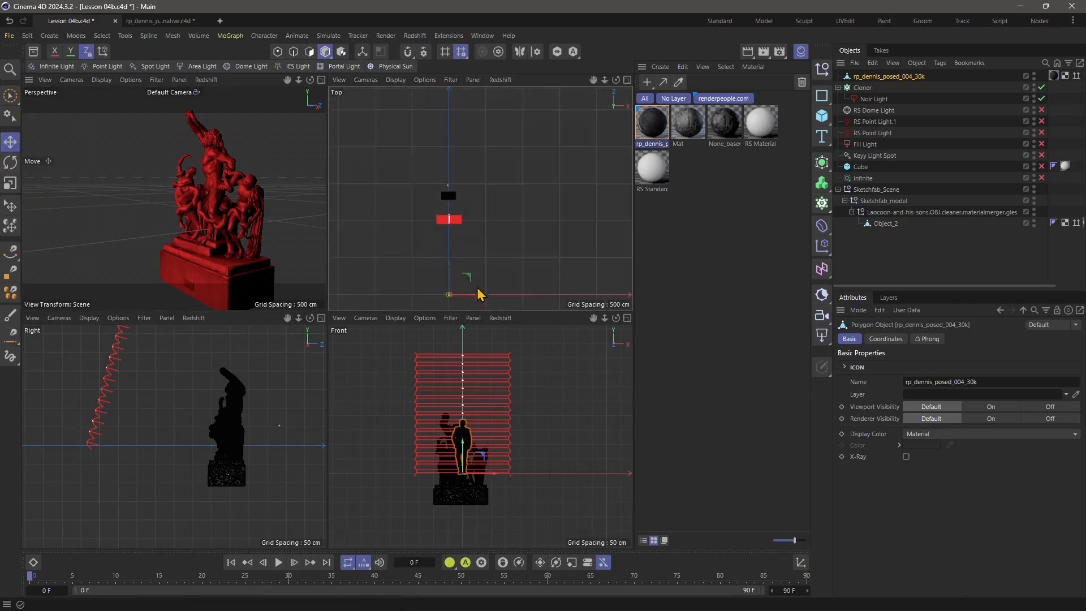
{"action": "scroll", "coordinate": [473, 289], "scroll_direction": "up", "scroll_amount": 1}
{"action": "left_click_drag", "start_coordinate": [463, 273], "coordinate": [465, 187]}
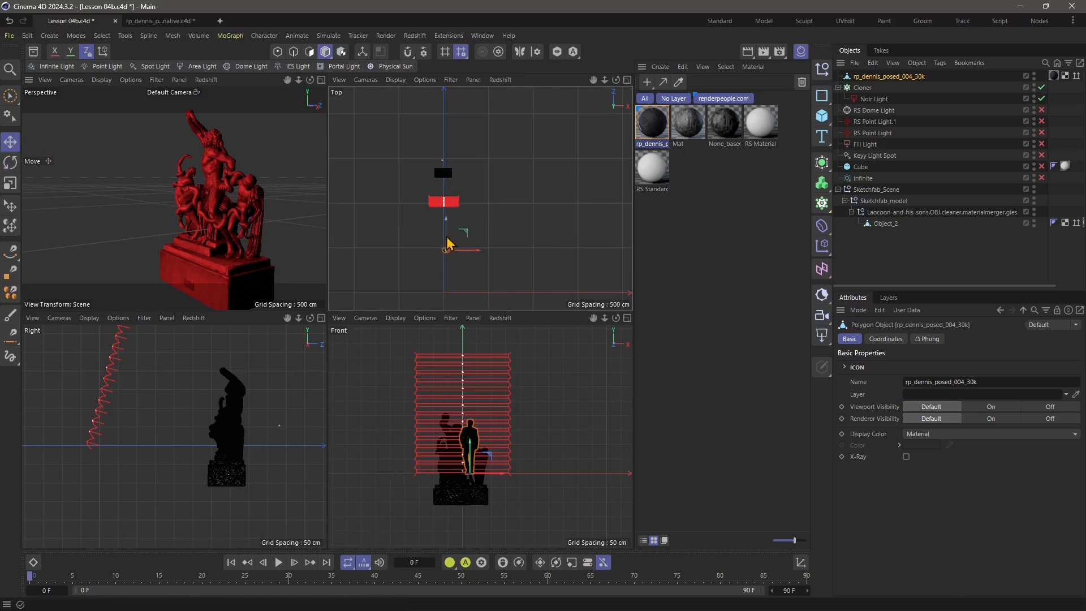
{"action": "scroll", "coordinate": [446, 243], "scroll_direction": "up", "scroll_amount": 1}
{"action": "left_click_drag", "start_coordinate": [467, 240], "coordinate": [475, 164]}
{"action": "scroll", "coordinate": [473, 170], "scroll_direction": "up", "scroll_amount": 3}
{"action": "scroll", "coordinate": [466, 218], "scroll_direction": "up", "scroll_amount": 2}
{"action": "scroll", "coordinate": [497, 472], "scroll_direction": "up", "scroll_amount": 3}
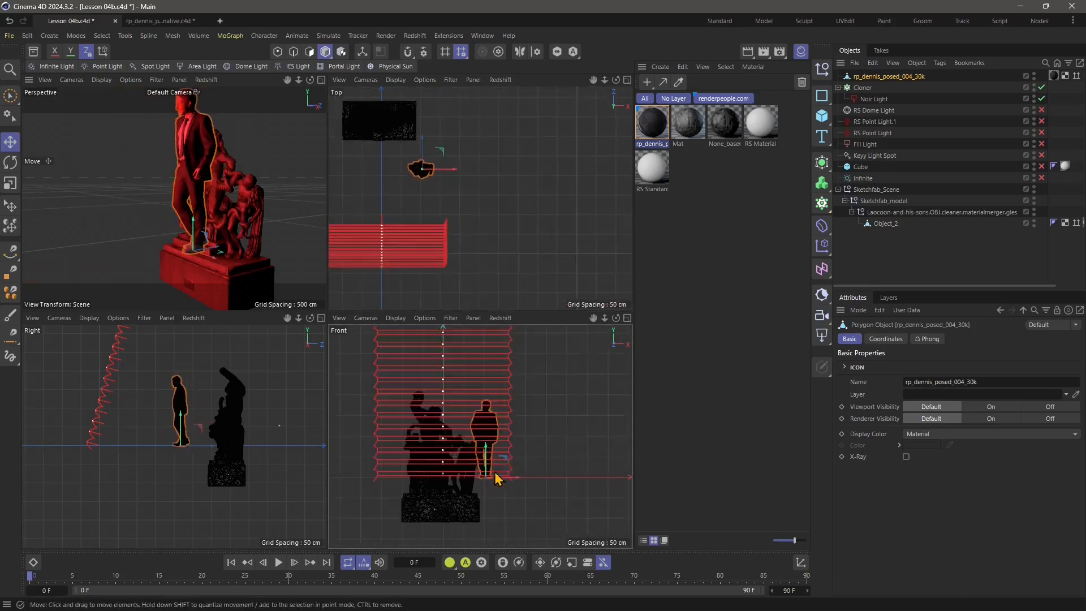
Step: Lower the posed man to the level of the plinth's base and rotate him to face the statue
{"action": "left_click_drag", "start_coordinate": [487, 461], "coordinate": [486, 523]}
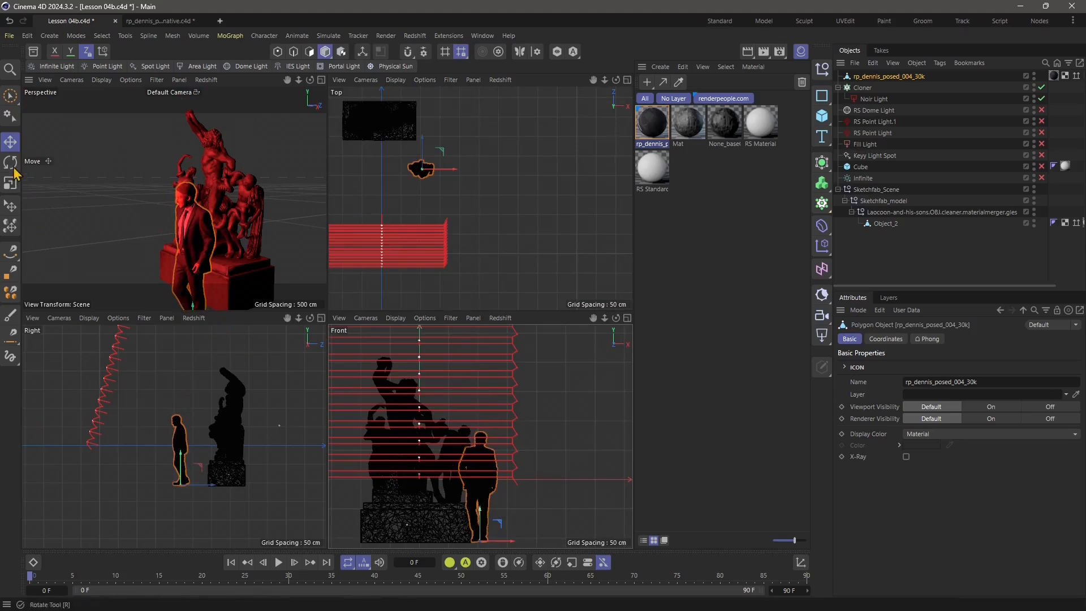
{"action": "key", "text": "r"}
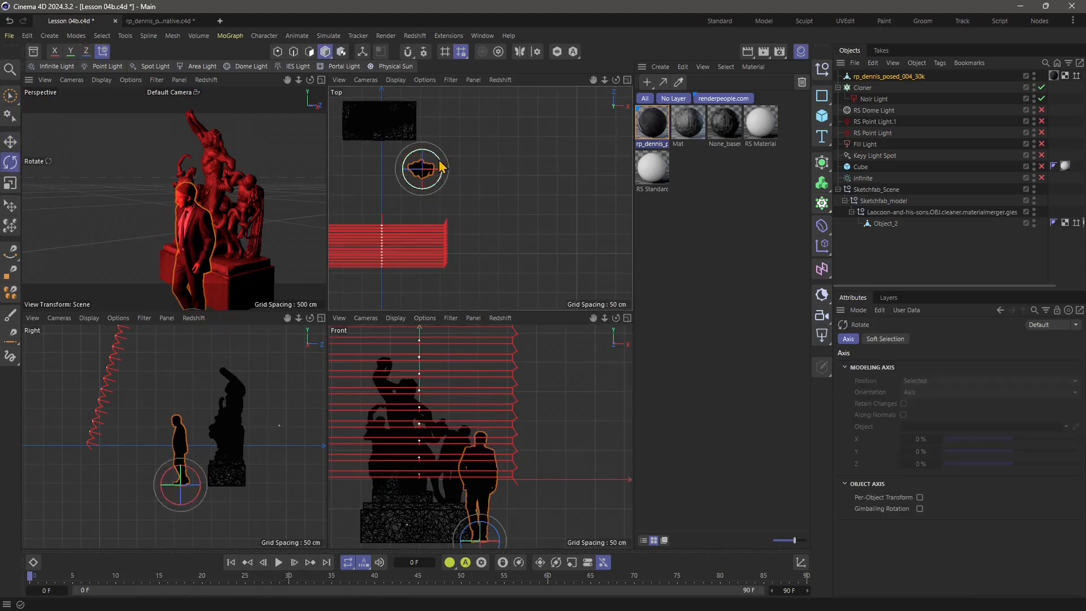
{"action": "left_click_drag", "start_coordinate": [444, 170], "coordinate": [410, 240]}
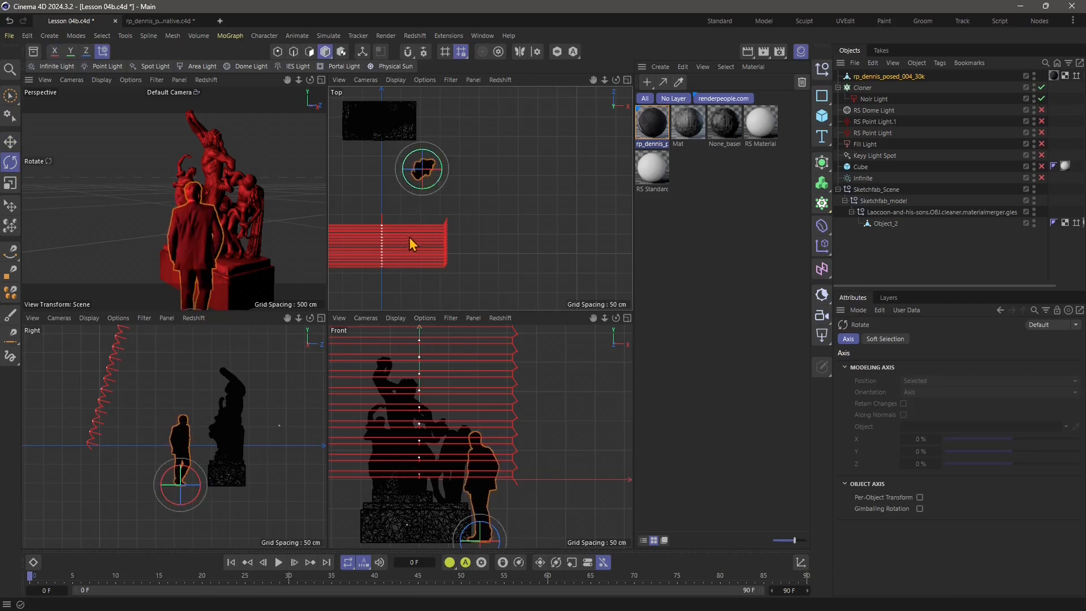
Step: Enable the room cube around the statue and start the Redshift IPR render in the perspective view
{"action": "left_click", "coordinate": [869, 168]}
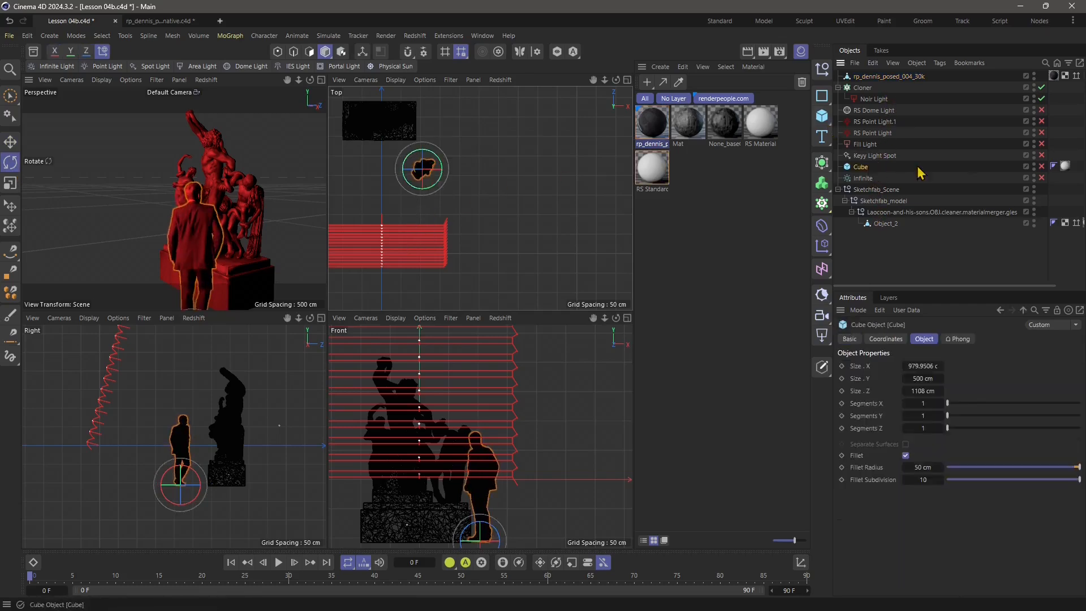
{"action": "left_click", "coordinate": [1041, 166]}
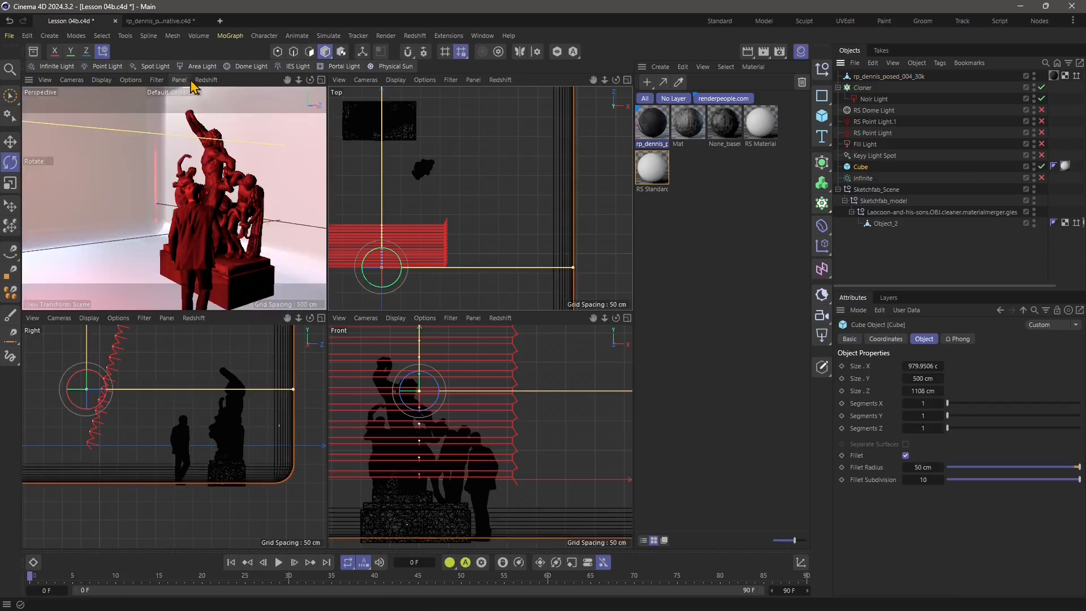
{"action": "left_click", "coordinate": [206, 80]}
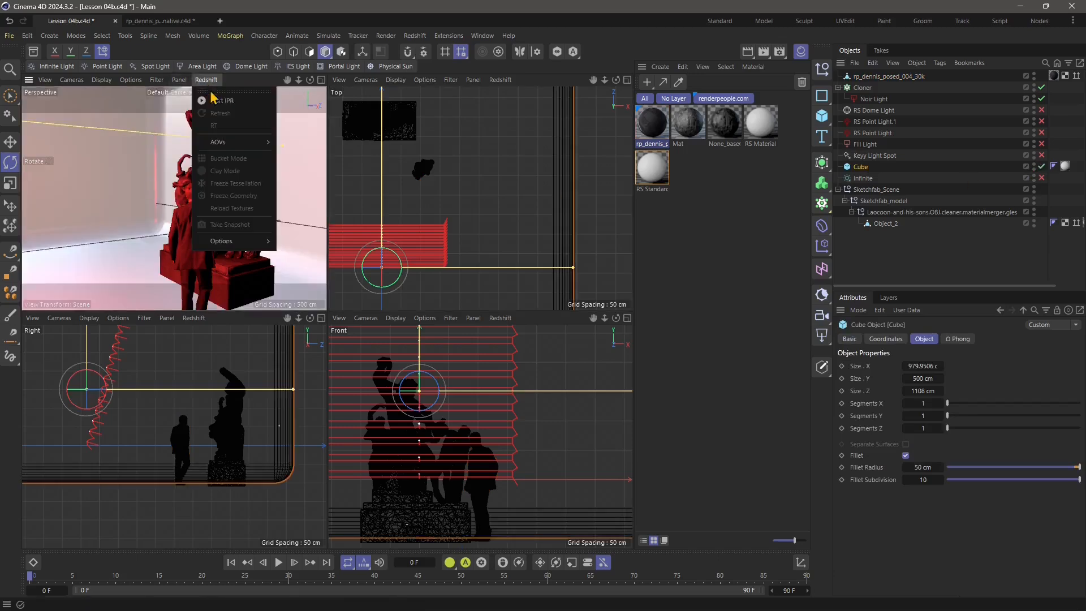
{"action": "left_click", "coordinate": [213, 97]}
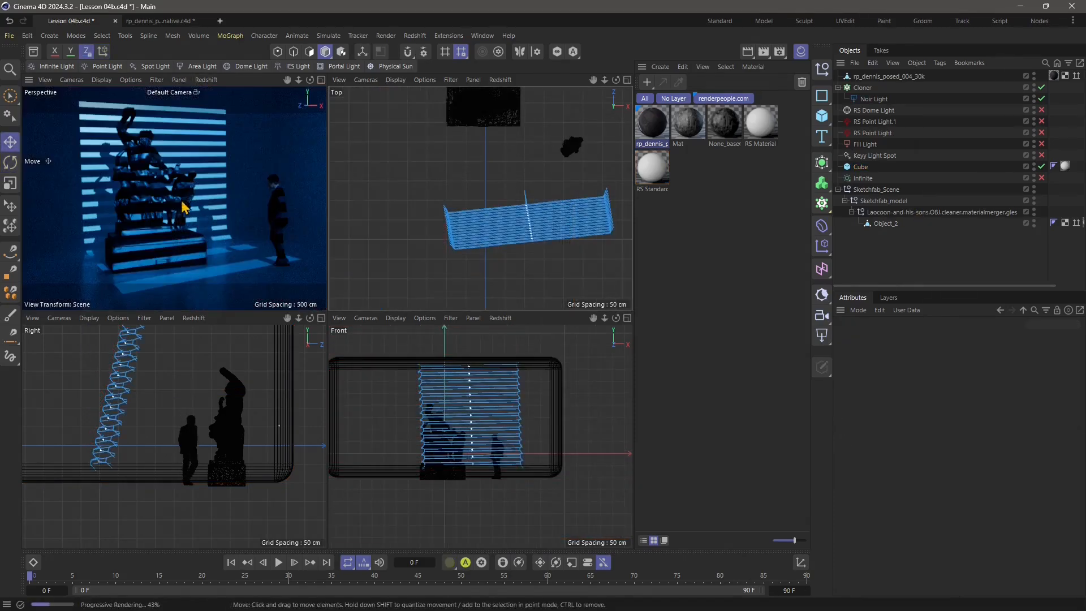
Step: Add a new Redshift area light and move it between the cloned blind lights and the statue
{"action": "left_click", "coordinate": [520, 249]}
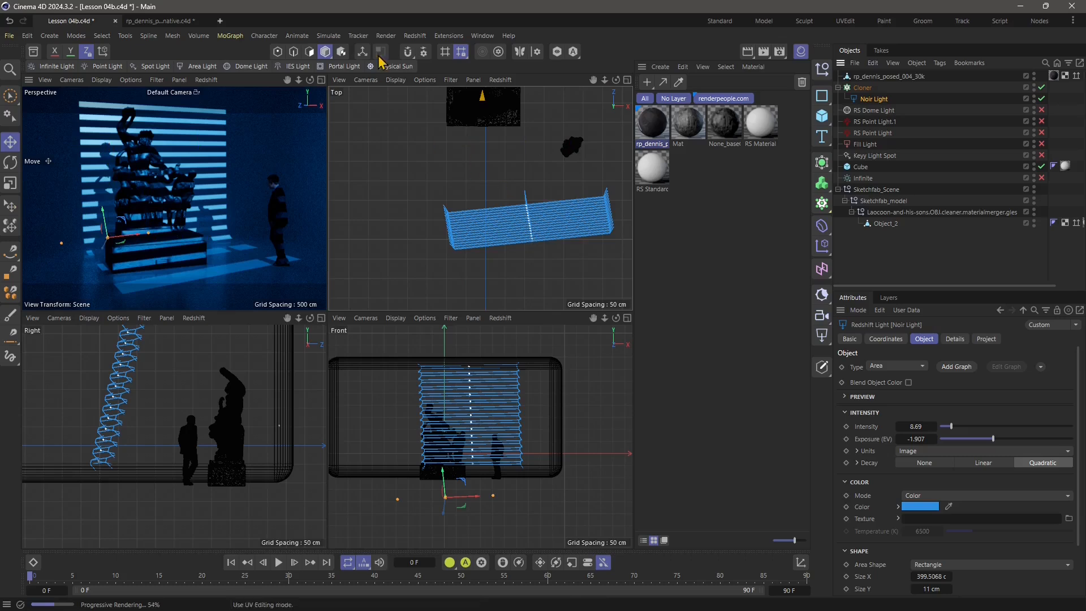
{"action": "left_click", "coordinate": [207, 67]}
{"action": "scroll", "coordinate": [434, 211], "scroll_direction": "down", "scroll_amount": 8}
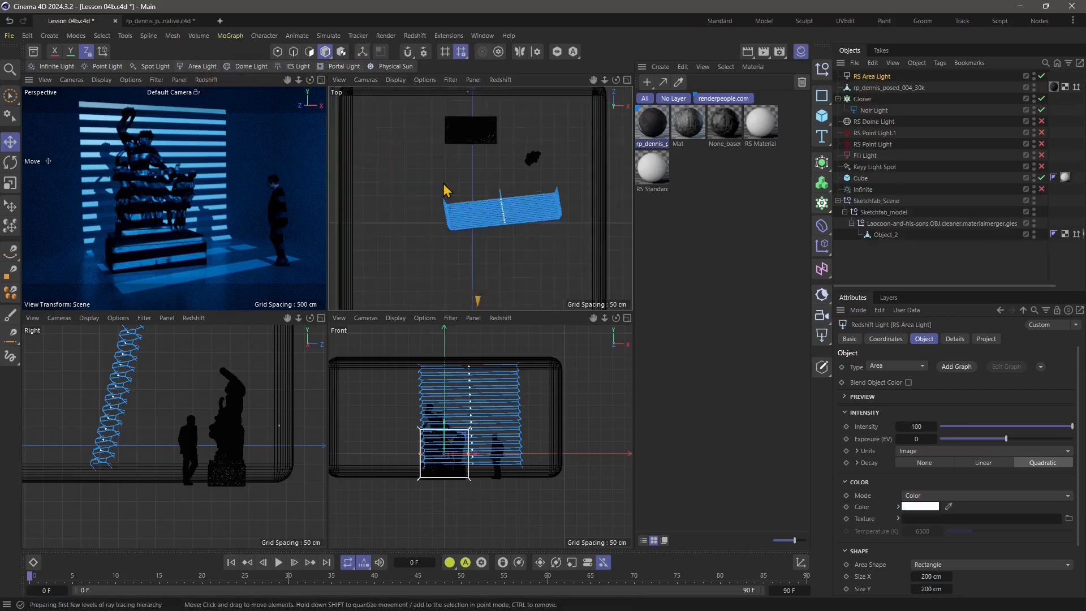
{"action": "left_click_drag", "start_coordinate": [470, 285], "coordinate": [484, 152]}
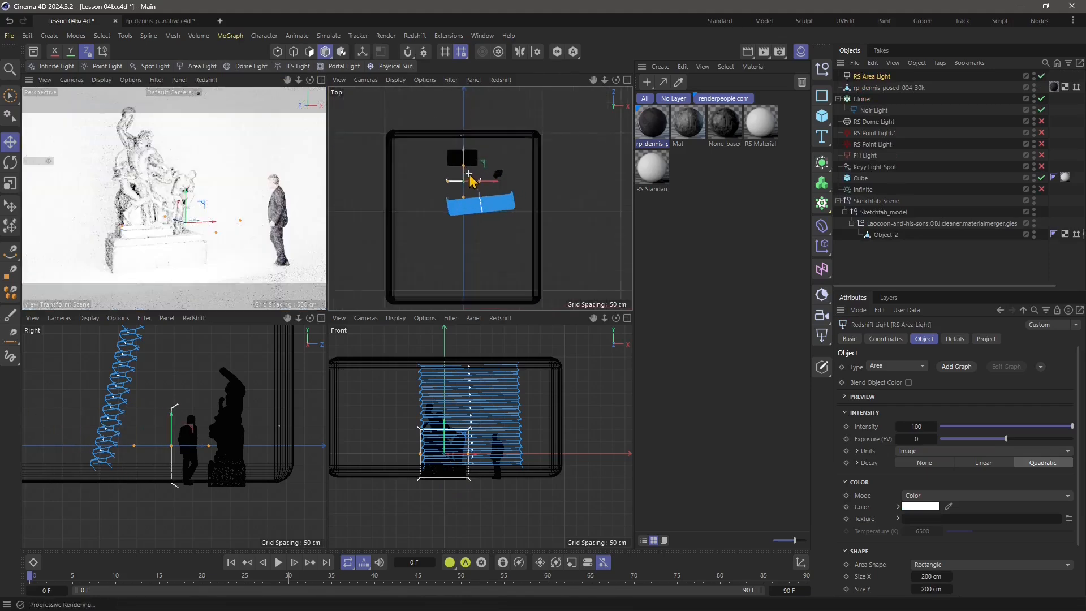
{"action": "scroll", "coordinate": [466, 178], "scroll_direction": "up", "scroll_amount": 8}
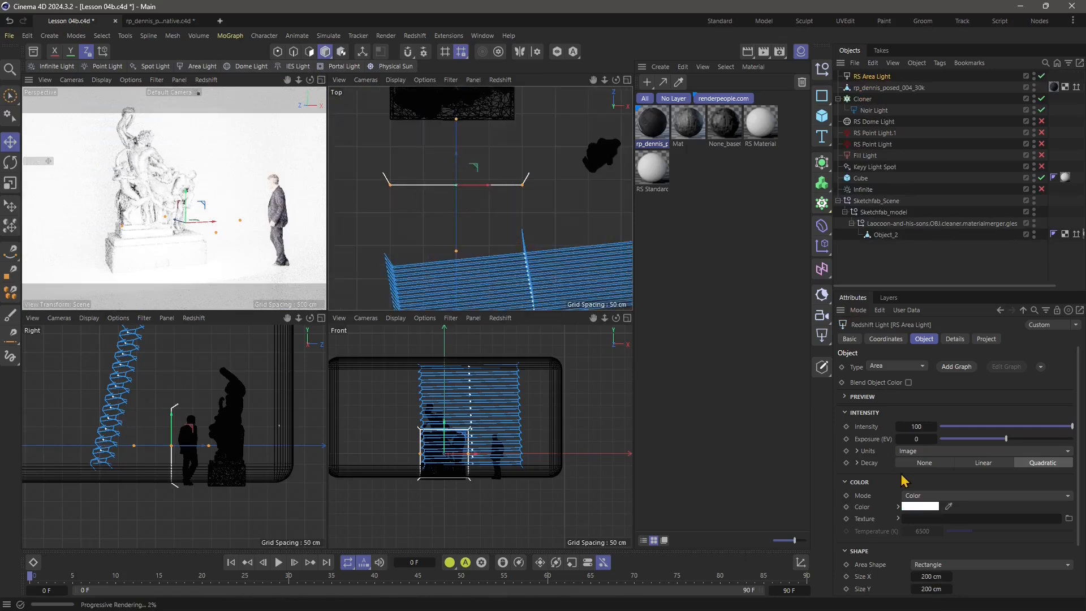
Step: Change the new area light's color to a saturated pinkish red
{"action": "scroll", "coordinate": [899, 472], "scroll_direction": "down", "scroll_amount": 3}
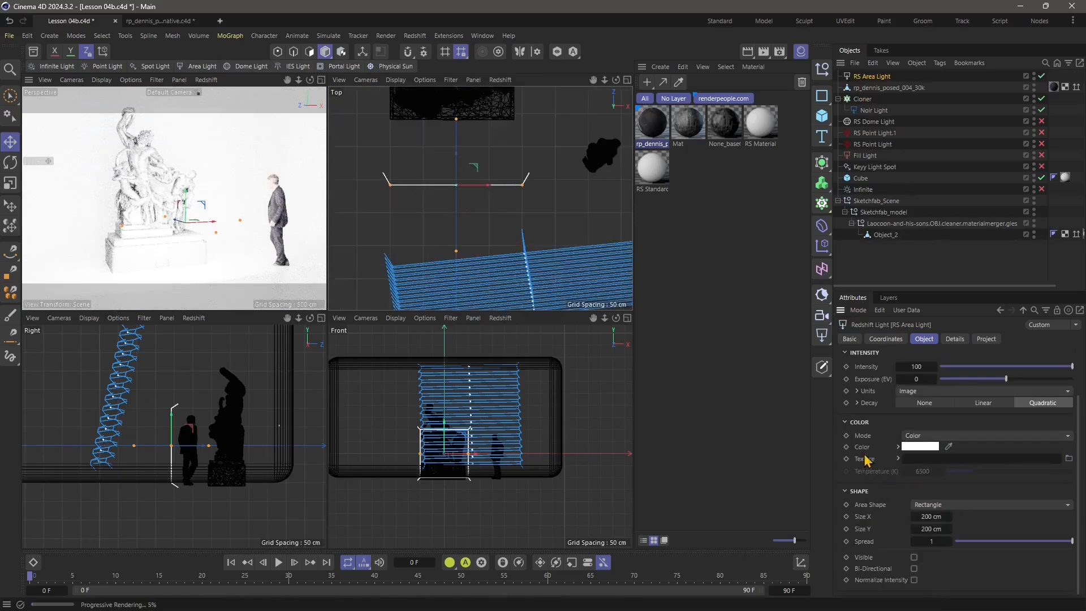
{"action": "left_click", "coordinate": [919, 447]}
{"action": "left_click", "coordinate": [875, 502]}
{"action": "left_click_drag", "start_coordinate": [897, 480], "coordinate": [841, 302]}
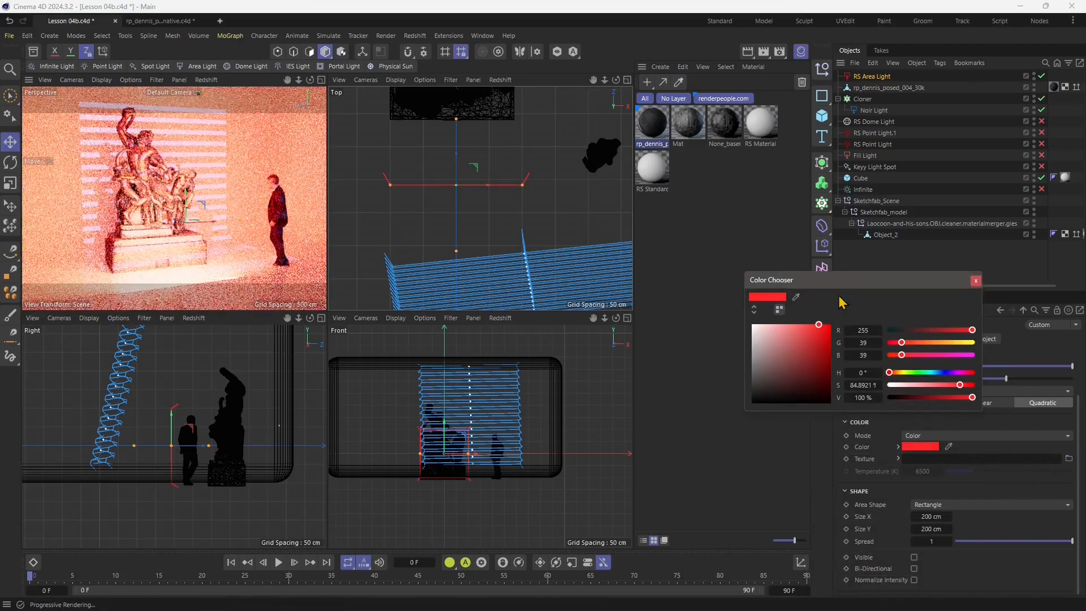
{"action": "left_click", "coordinate": [964, 373]}
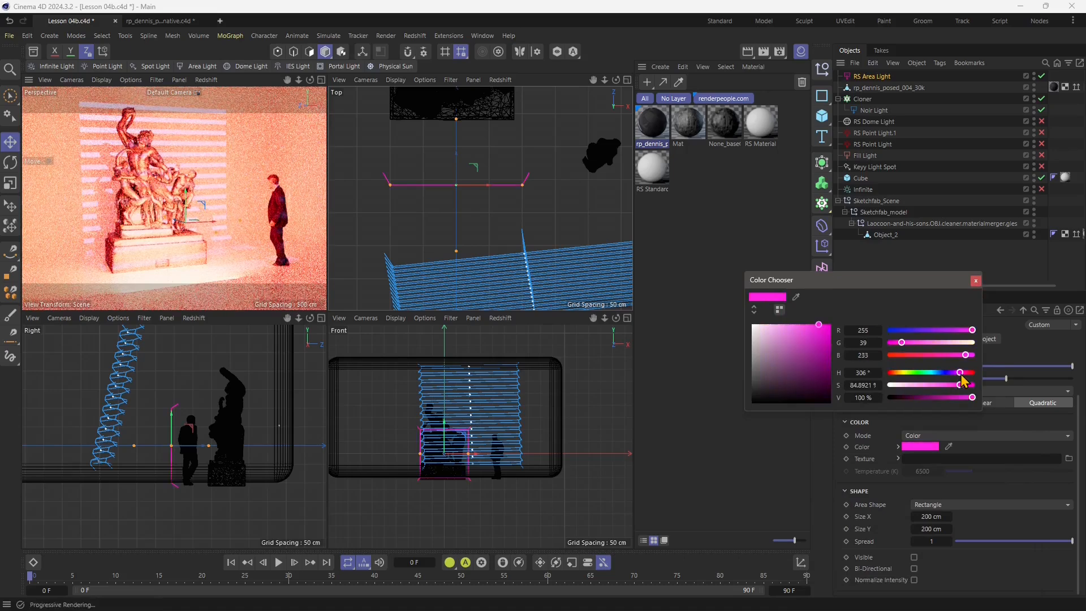
{"action": "left_click_drag", "start_coordinate": [967, 376], "coordinate": [969, 376]}
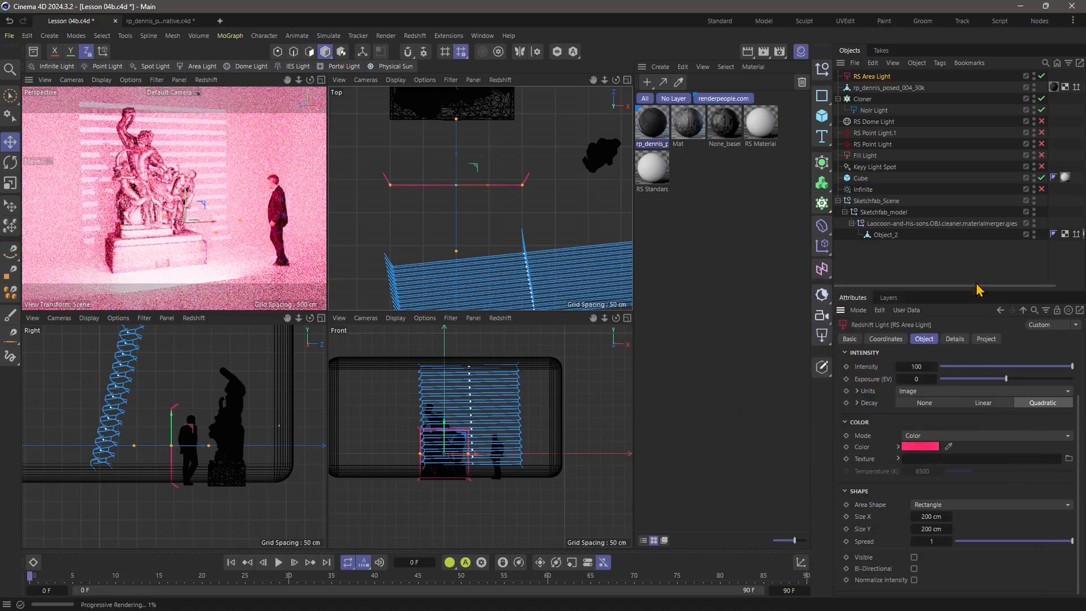
{"action": "left_click", "coordinate": [975, 280]}
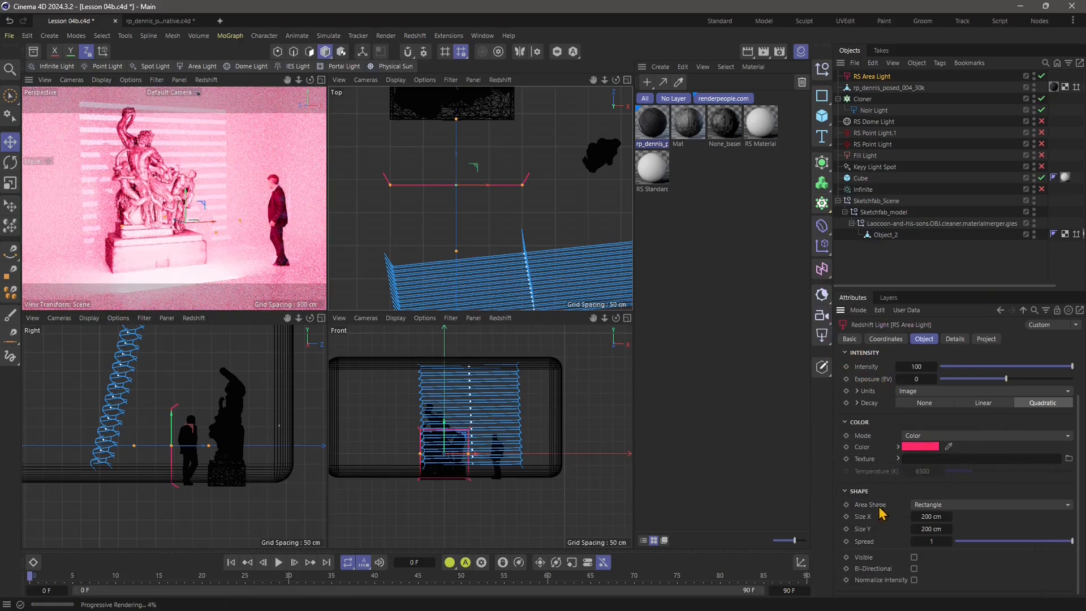
Step: Switch the new area light's shape to Sphere and shrink it to about 35 cm in X and 24 cm in Y
{"action": "left_click", "coordinate": [917, 505]}
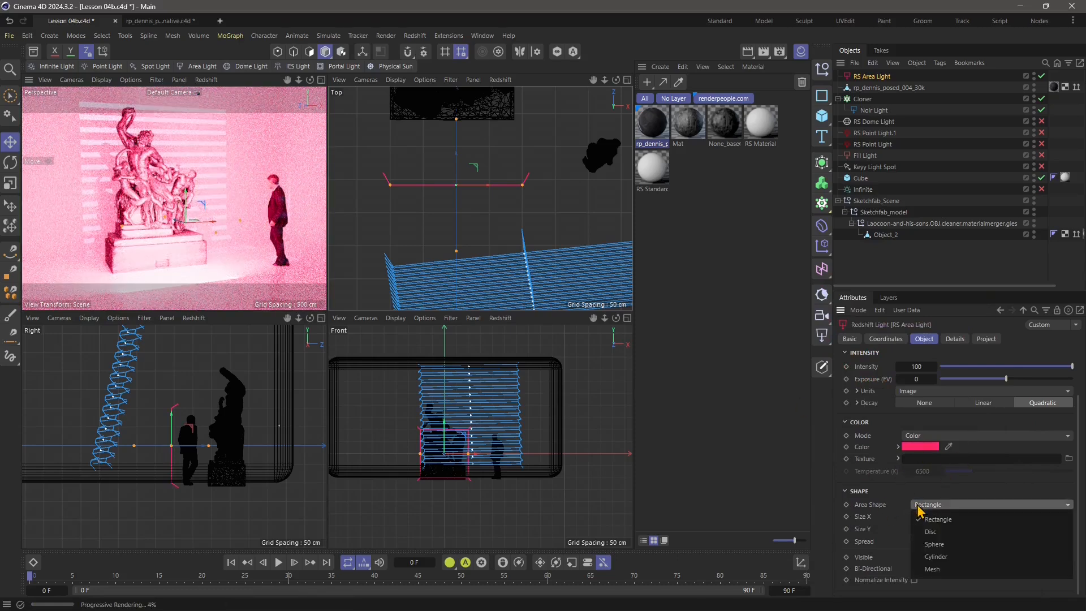
{"action": "left_click", "coordinate": [952, 544]}
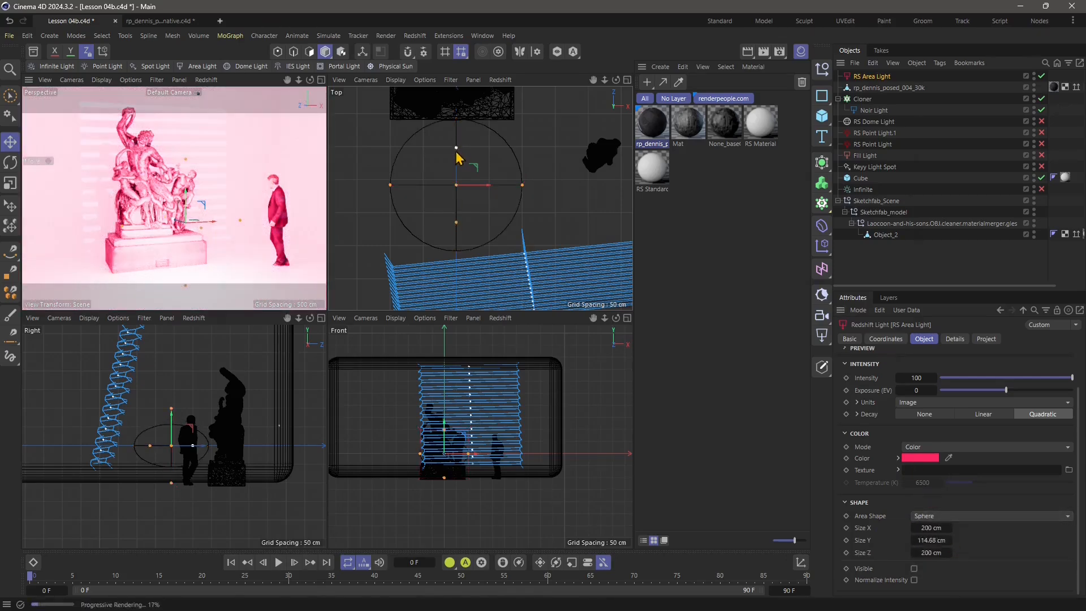
{"action": "left_click_drag", "start_coordinate": [457, 152], "coordinate": [458, 172]}
{"action": "left_click_drag", "start_coordinate": [392, 187], "coordinate": [458, 181]}
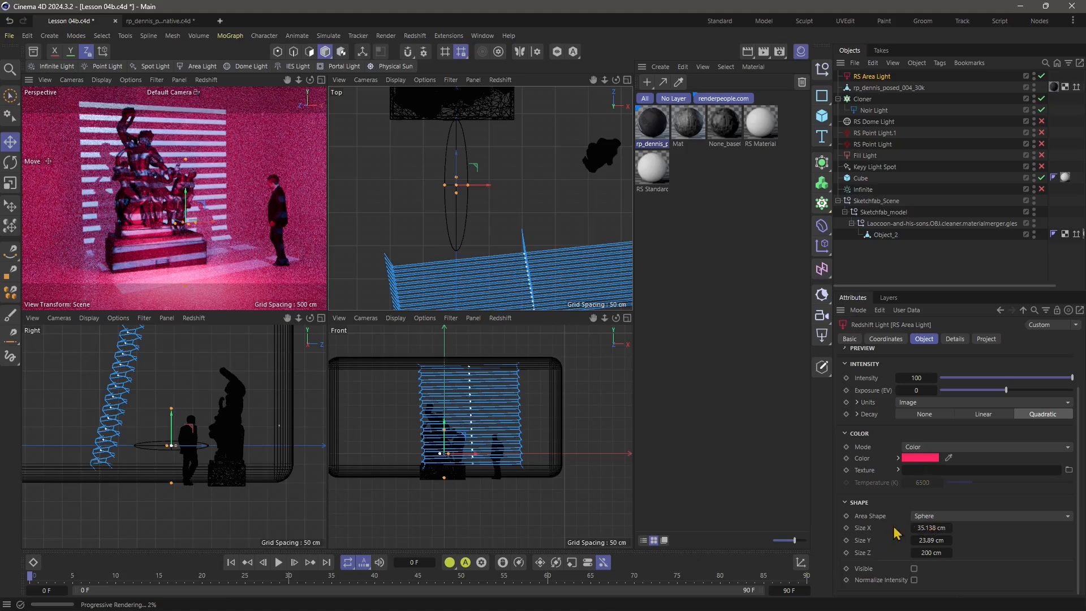
Step: Set the spherical light's X, Y and Z sizes to 20 cm each
{"action": "left_click", "coordinate": [932, 530]}
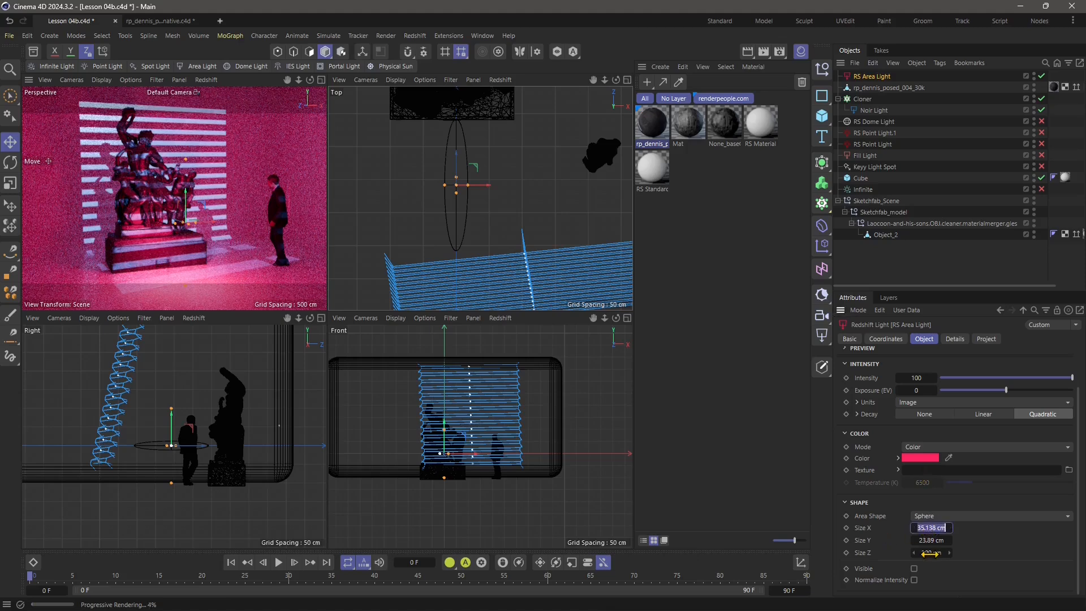
{"action": "type", "text": "20"}
{"action": "left_click", "coordinate": [930, 540]}
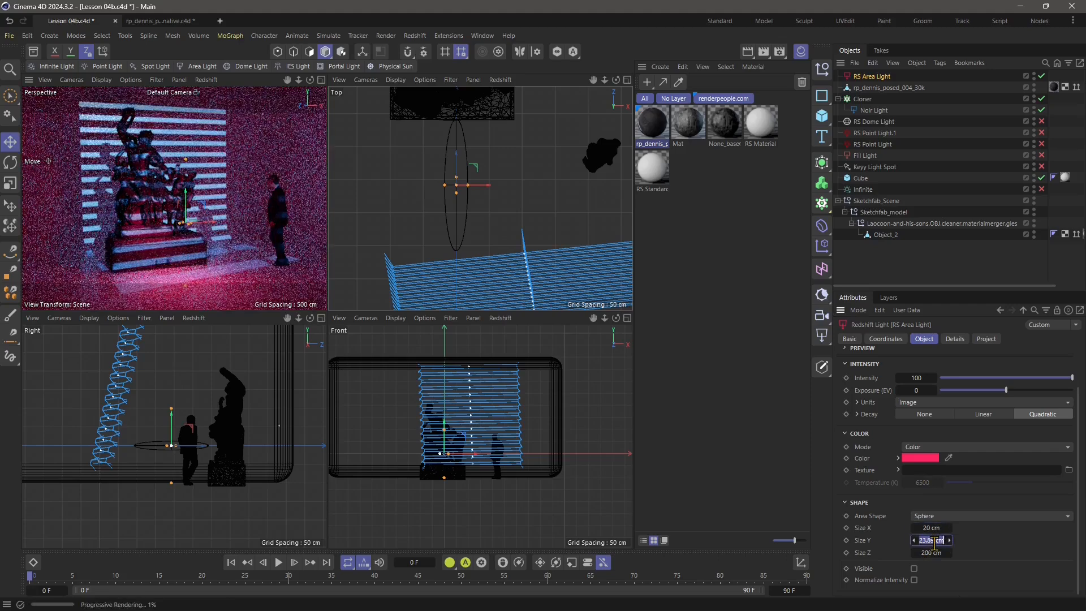
{"action": "type", "text": "20"}
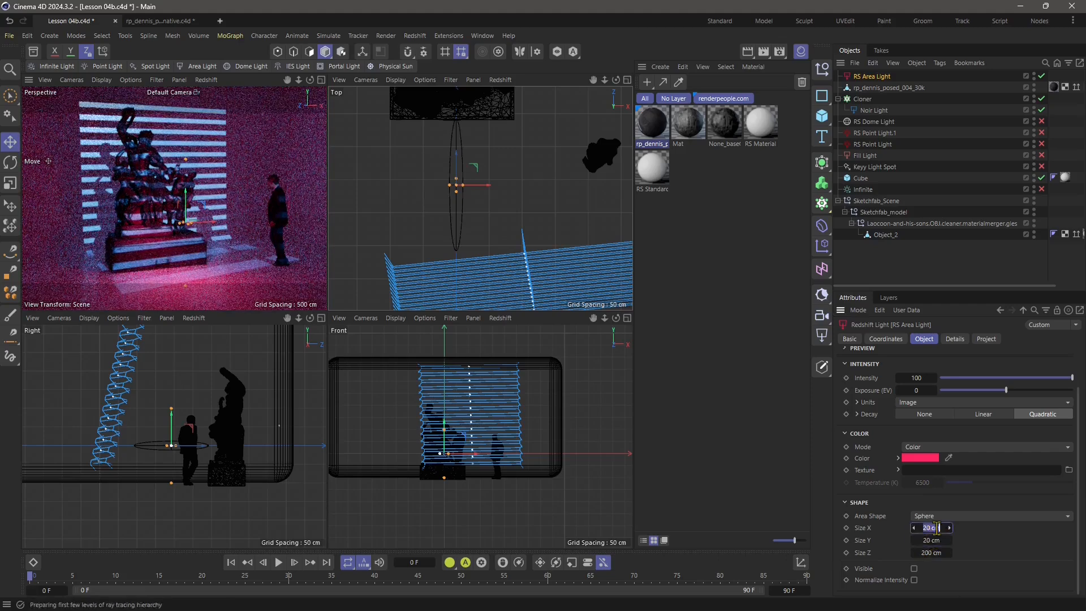
{"action": "left_click", "coordinate": [932, 552]}
{"action": "type", "text": "2"}
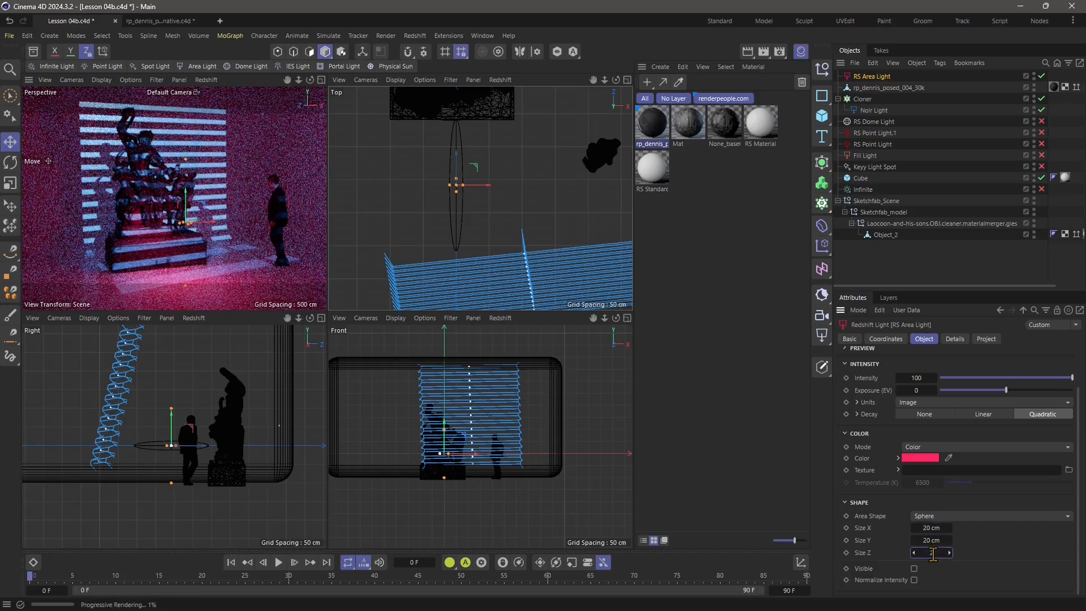
{"action": "type", "text": "0"}
{"action": "left_click", "coordinate": [931, 539]}
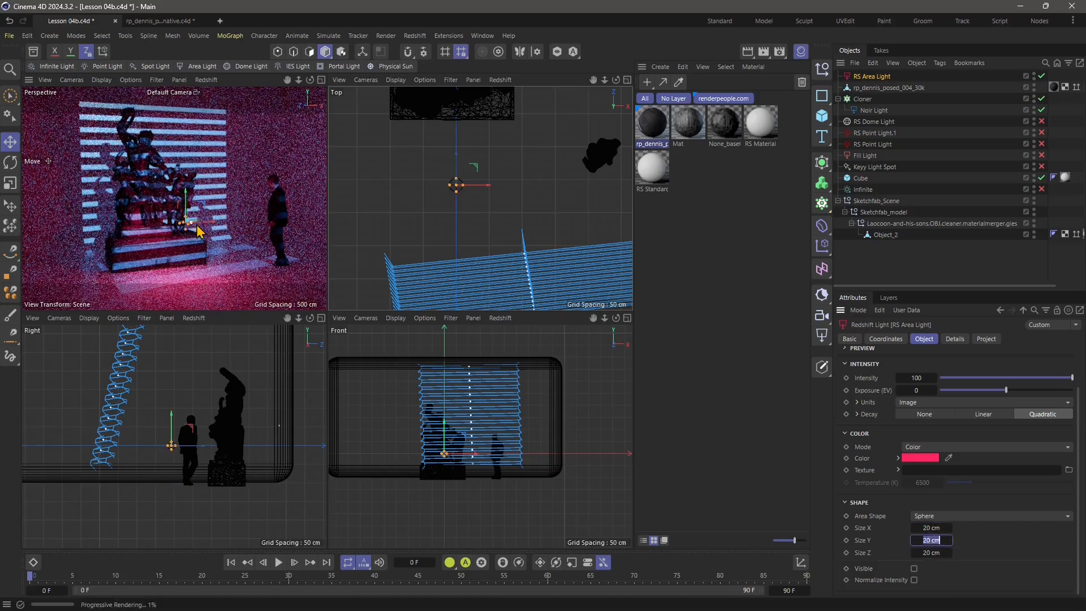
Step: Move the spherical light down to the floor between the plinth and the man, and make it visible in the render
{"action": "left_click_drag", "start_coordinate": [197, 226], "coordinate": [236, 284]}
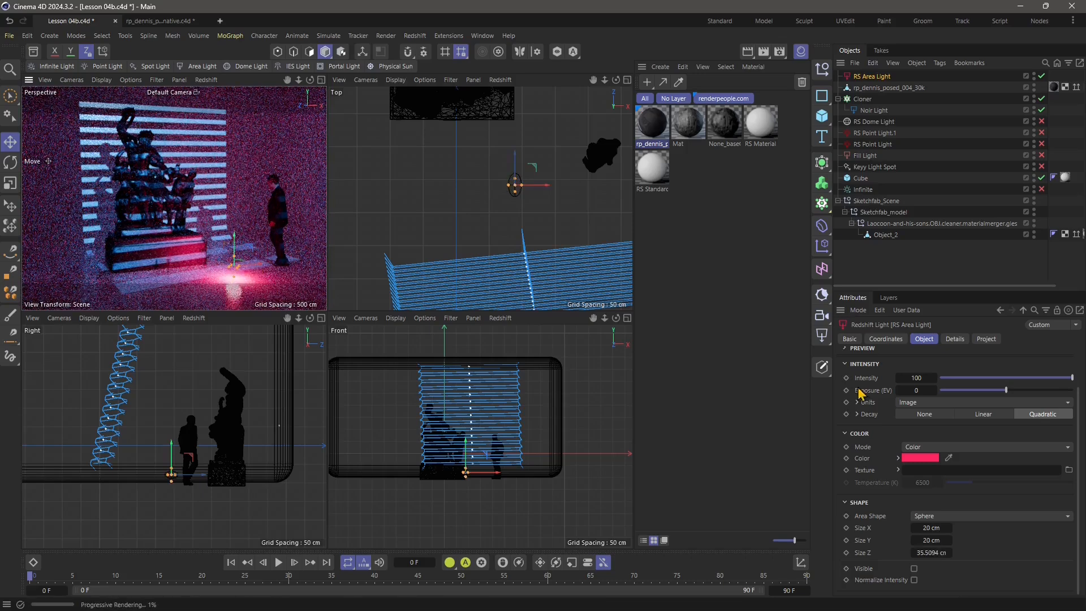
{"action": "left_click_drag", "start_coordinate": [226, 270], "coordinate": [223, 269]}
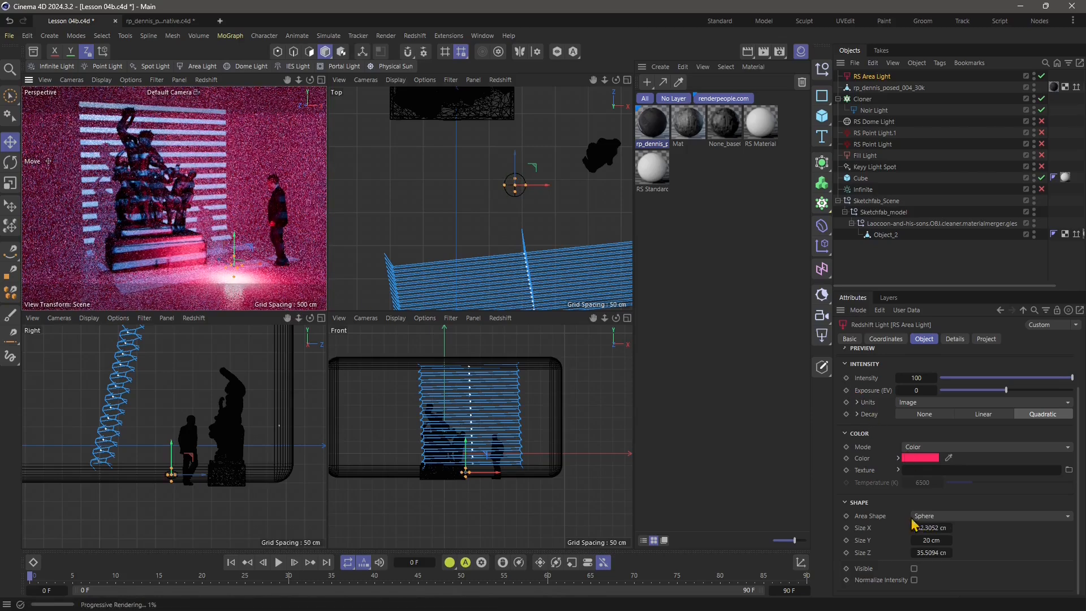
{"action": "left_click", "coordinate": [914, 568]}
{"action": "left_click_drag", "start_coordinate": [235, 256], "coordinate": [235, 254]}
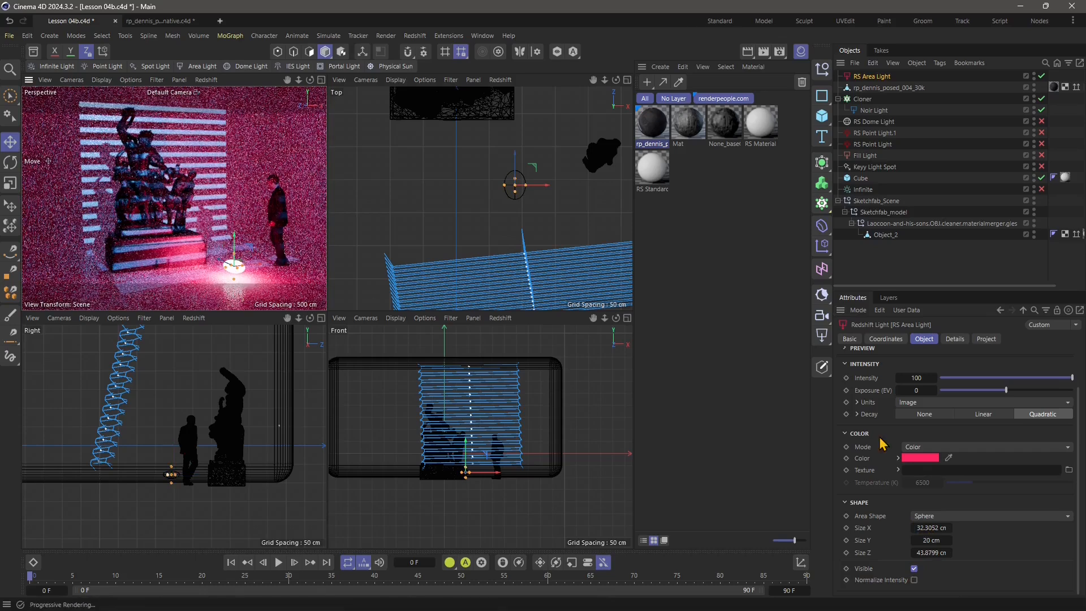
Step: Resize the visible spherical light to 40 cm in X, Y and Z
{"action": "left_click", "coordinate": [927, 529]}
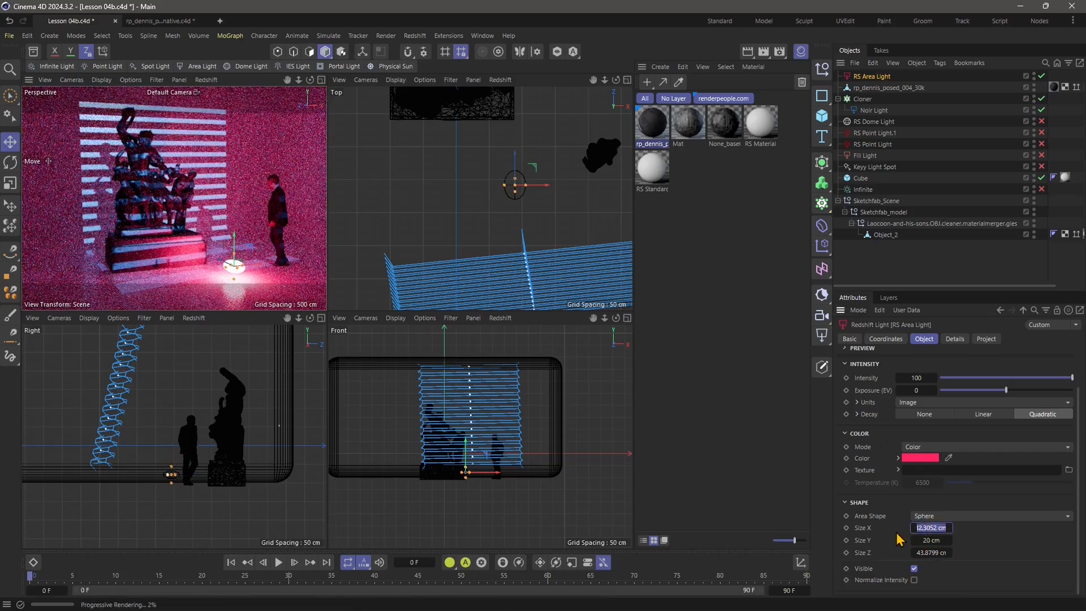
{"action": "type", "text": "40"}
{"action": "left_click", "coordinate": [927, 552]}
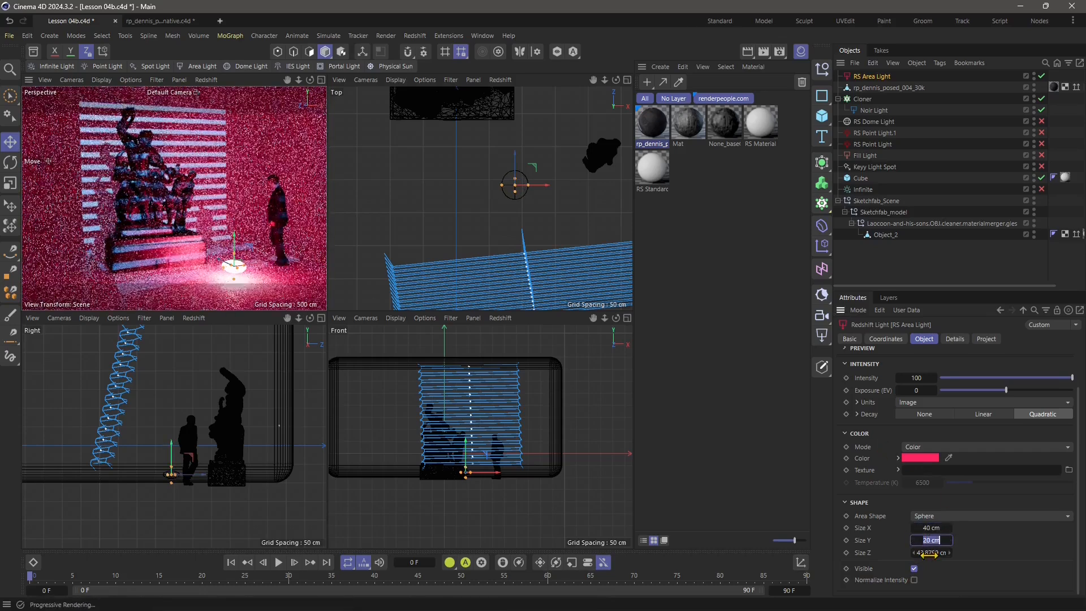
{"action": "type", "text": "40"}
{"action": "left_click", "coordinate": [930, 540]}
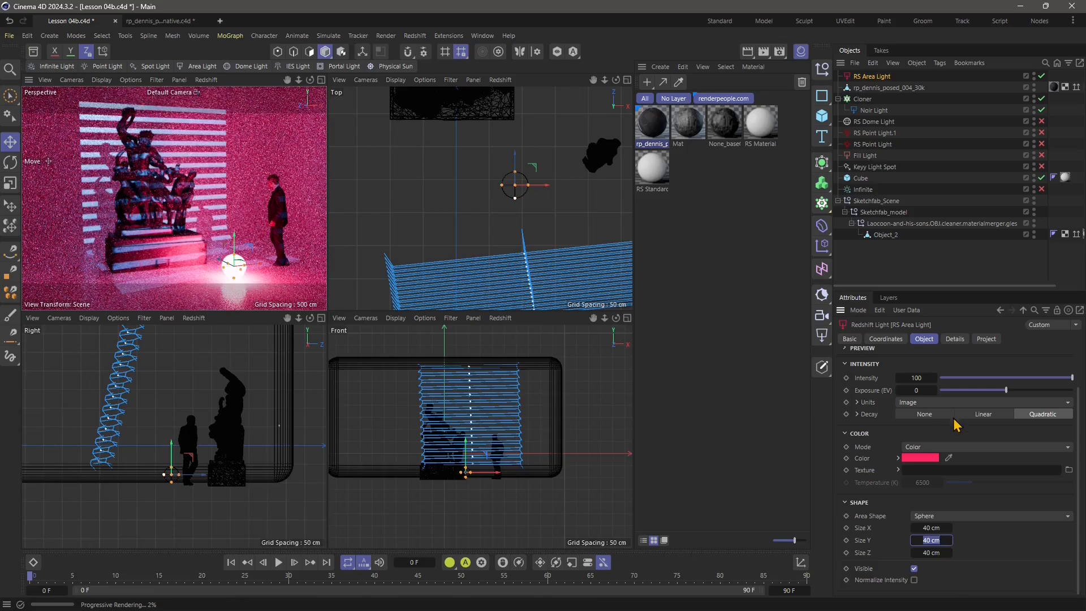
Step: Lower the spherical light's intensity and shift its color towards a purer red
{"action": "left_click_drag", "start_coordinate": [1024, 379], "coordinate": [956, 388]}
{"action": "left_click", "coordinate": [914, 458]}
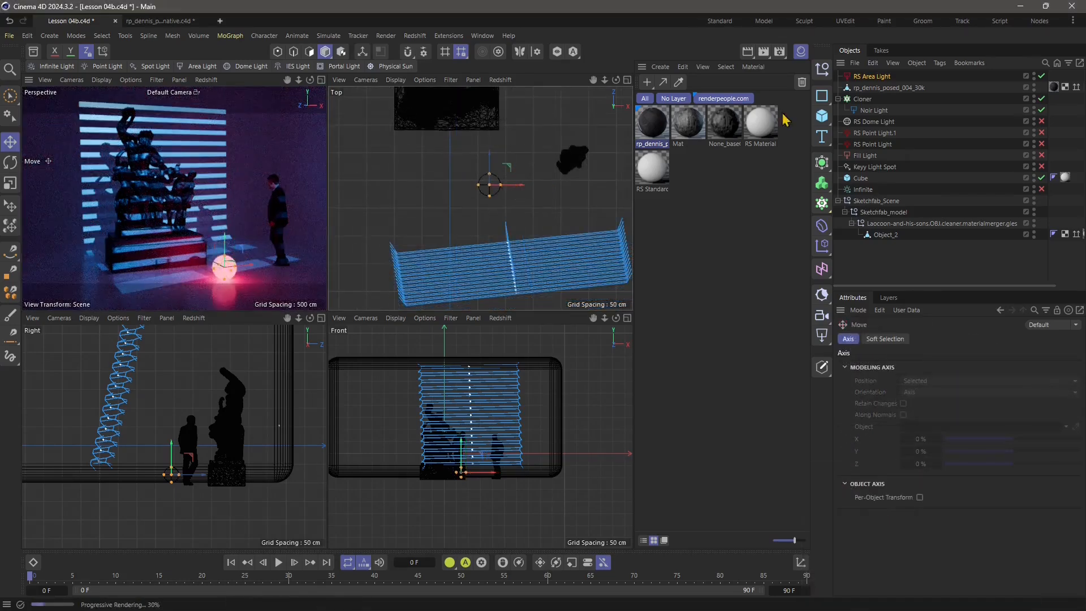
Step: Hide the material manager and enlarge the perspective view relative to the other three views
{"action": "left_click", "coordinate": [800, 52]}
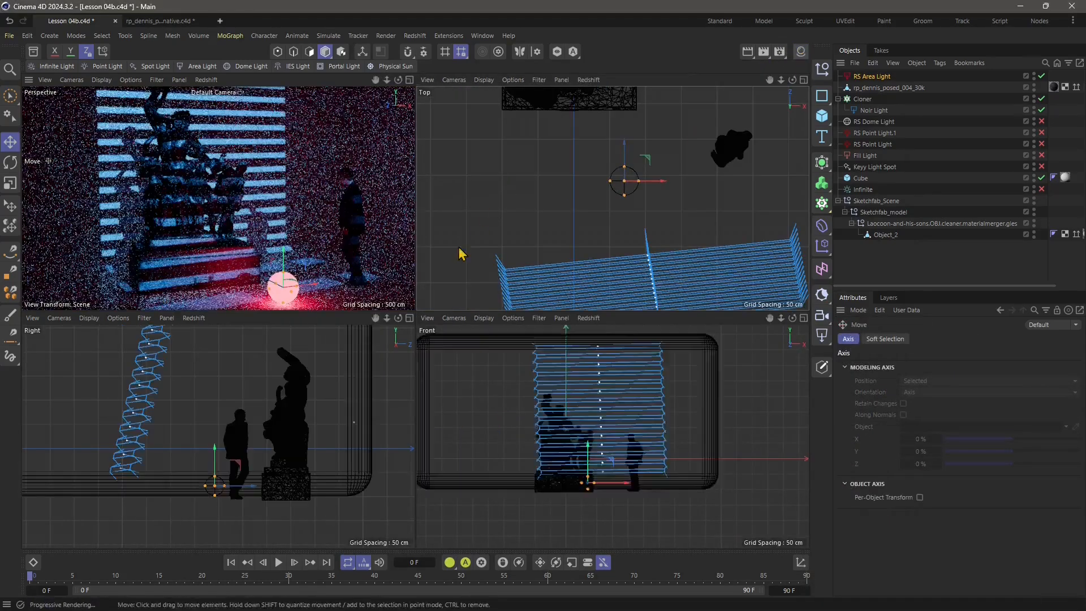
{"action": "left_click_drag", "start_coordinate": [414, 311], "coordinate": [523, 382]}
{"action": "scroll", "coordinate": [352, 477], "scroll_direction": "down", "scroll_amount": 1}
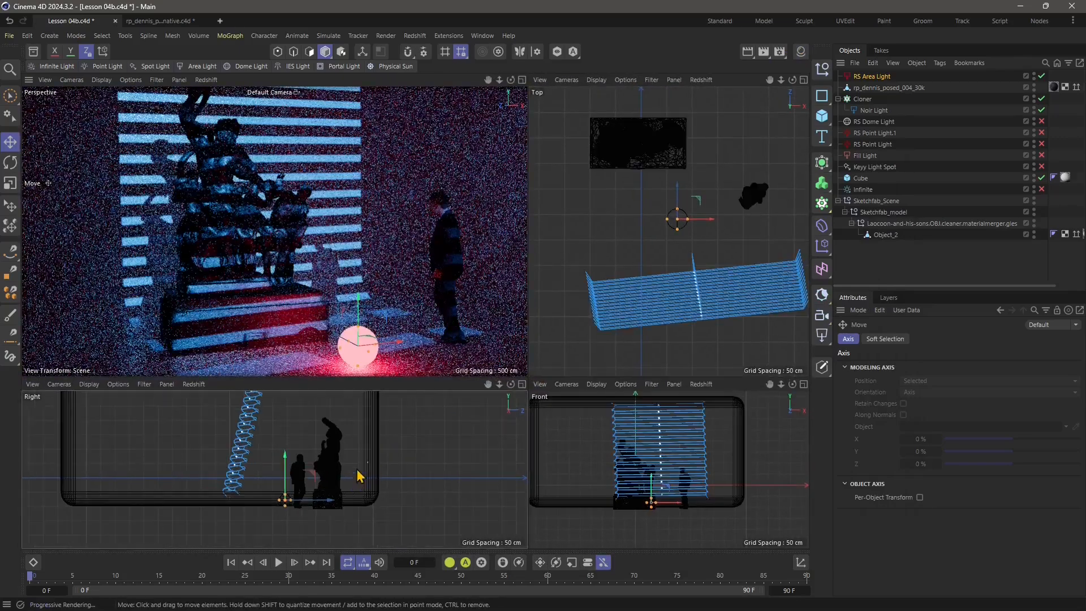
{"action": "scroll", "coordinate": [359, 476], "scroll_direction": "up", "scroll_amount": 3}
{"action": "middle_click", "coordinate": [378, 508]}
{"action": "middle_click", "coordinate": [402, 480]}
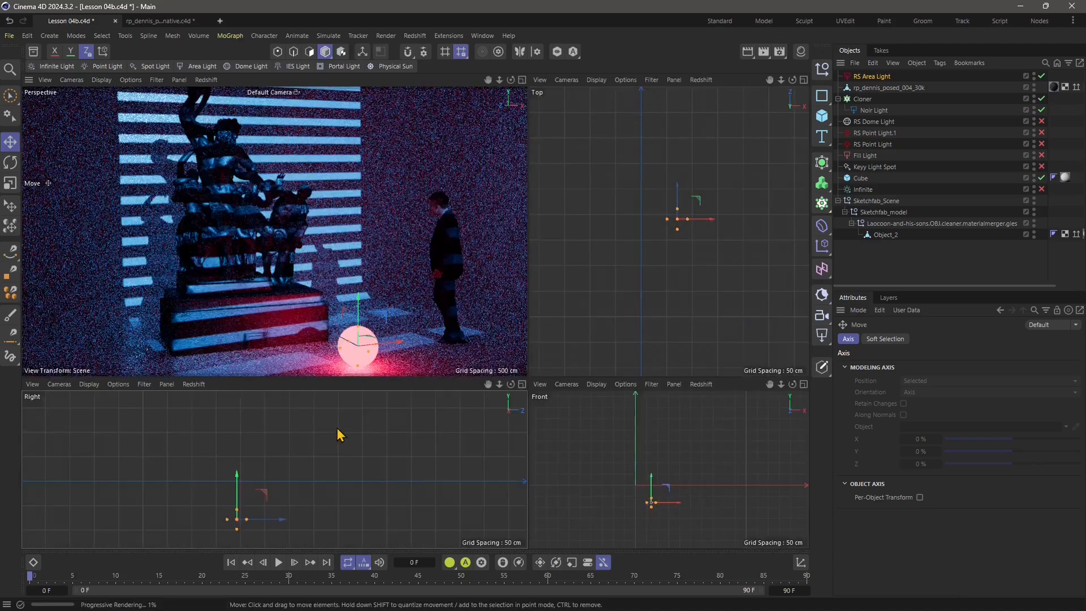
Step: Reframe the perspective view around the statue, the glowing sphere and the man
{"action": "mouse_move", "coordinate": [388, 268]}
{"action": "middle_mouse_down", "text": "alt"}
{"action": "mouse_move", "coordinate": [375, 254]}
{"action": "mouse_move", "coordinate": [381, 262]}
{"action": "middle_mouse_up", "text": "alt"}
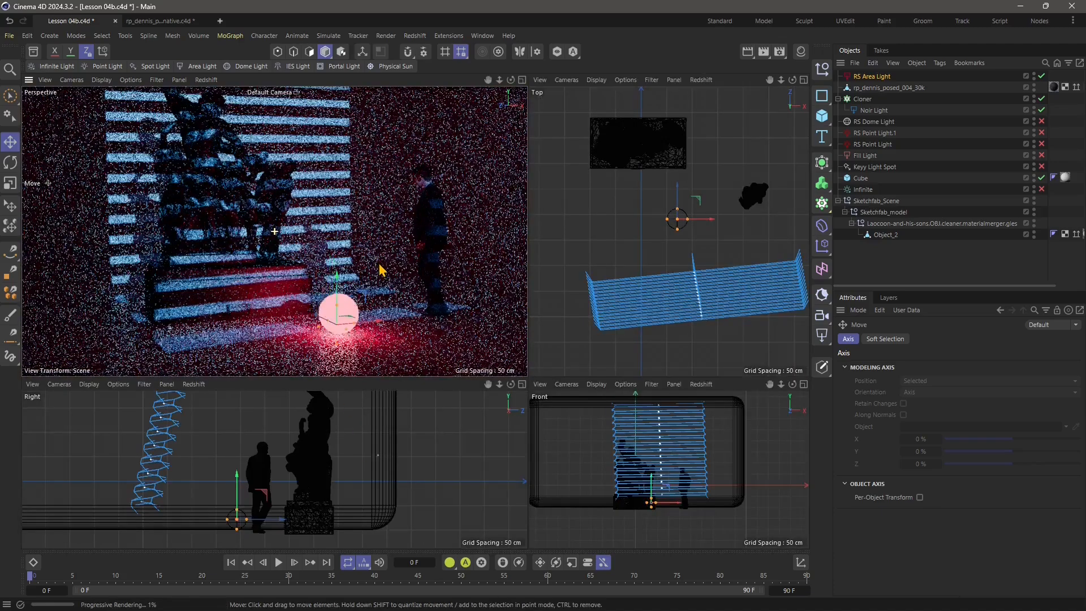
{"action": "scroll", "coordinate": [380, 263], "scroll_direction": "down", "scroll_amount": 1}
{"action": "scroll", "coordinate": [380, 262], "scroll_direction": "down", "scroll_amount": 1}
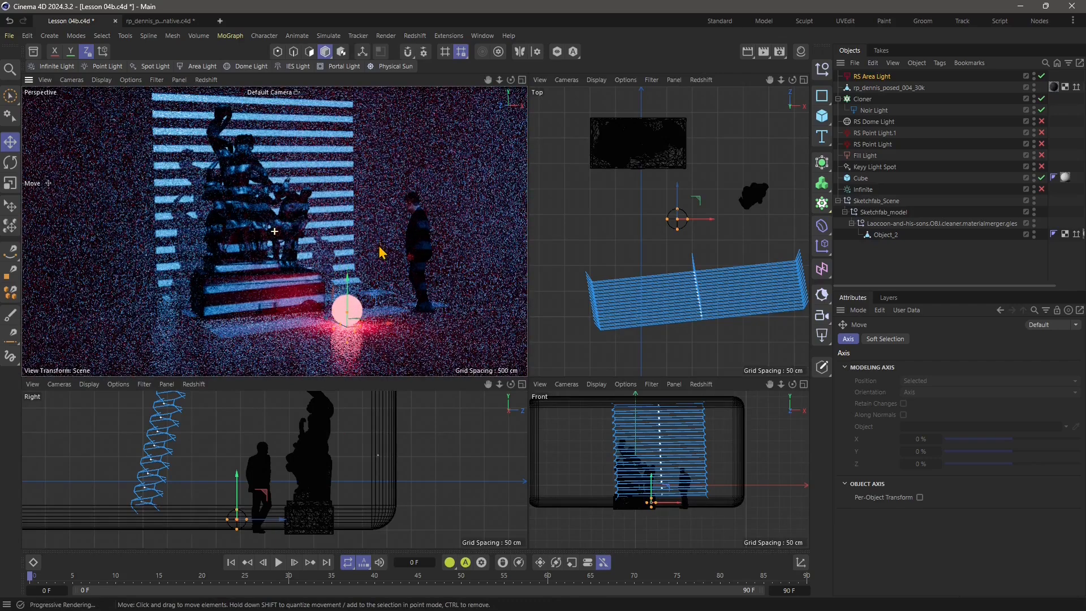
{"action": "middle_click_drag", "start_coordinate": [381, 249], "coordinate": [380, 257], "text": "alt"}
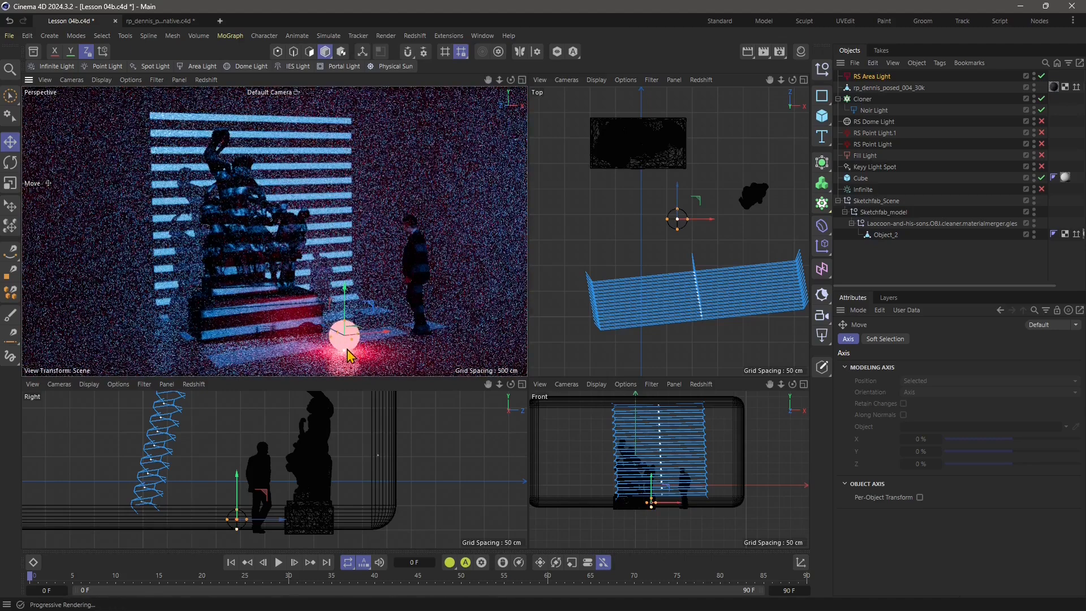
{"action": "middle_click_drag", "start_coordinate": [429, 328], "coordinate": [425, 310], "text": "alt"}
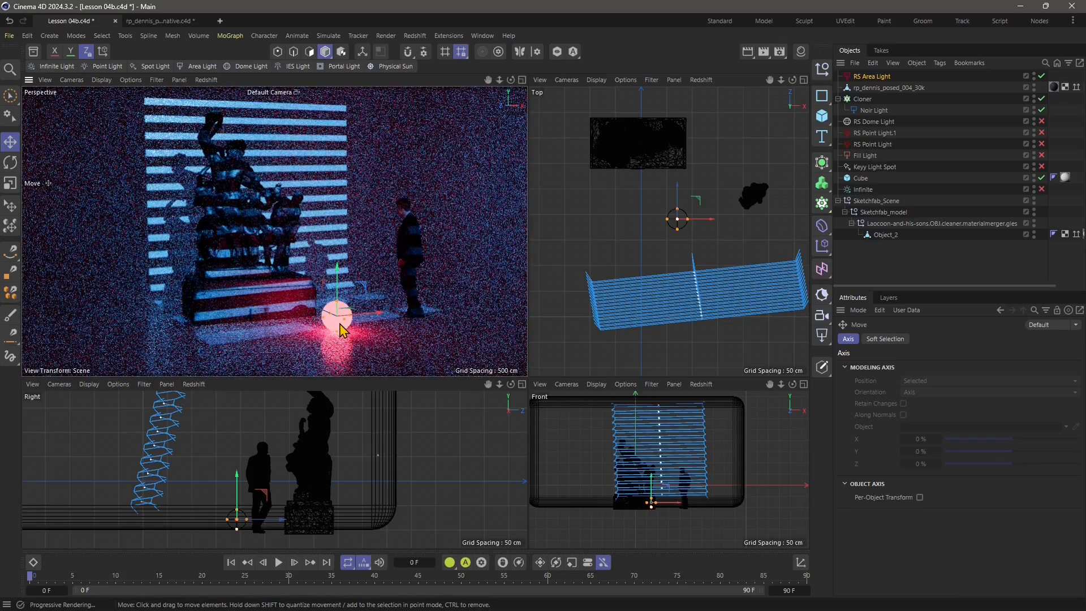
Step: Duplicate the glowing red spherical area light
{"action": "right_click", "coordinate": [858, 77]}
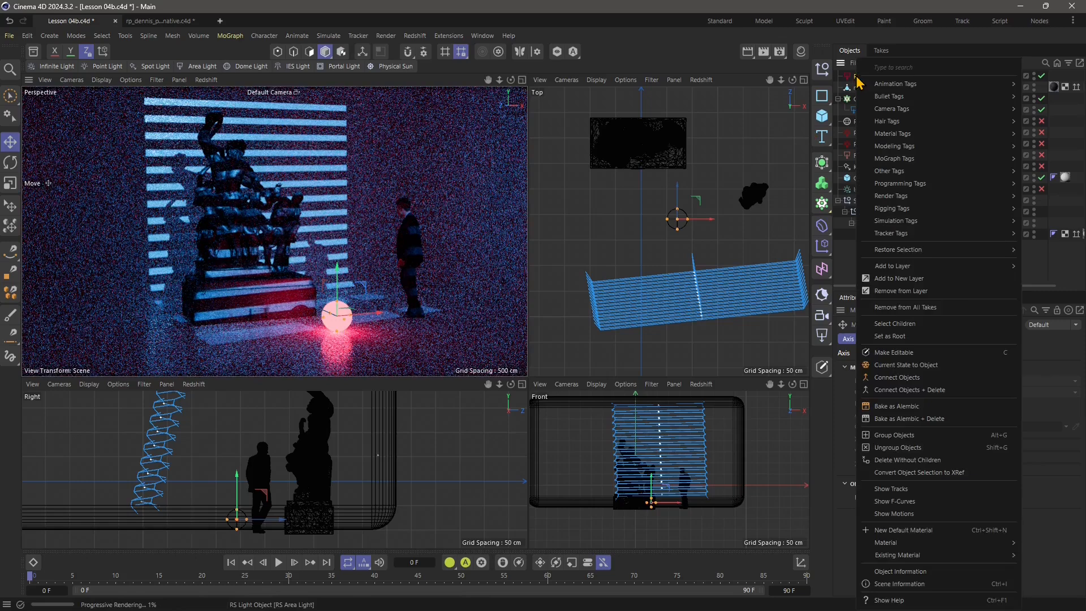
{"action": "left_click", "coordinate": [847, 77]}
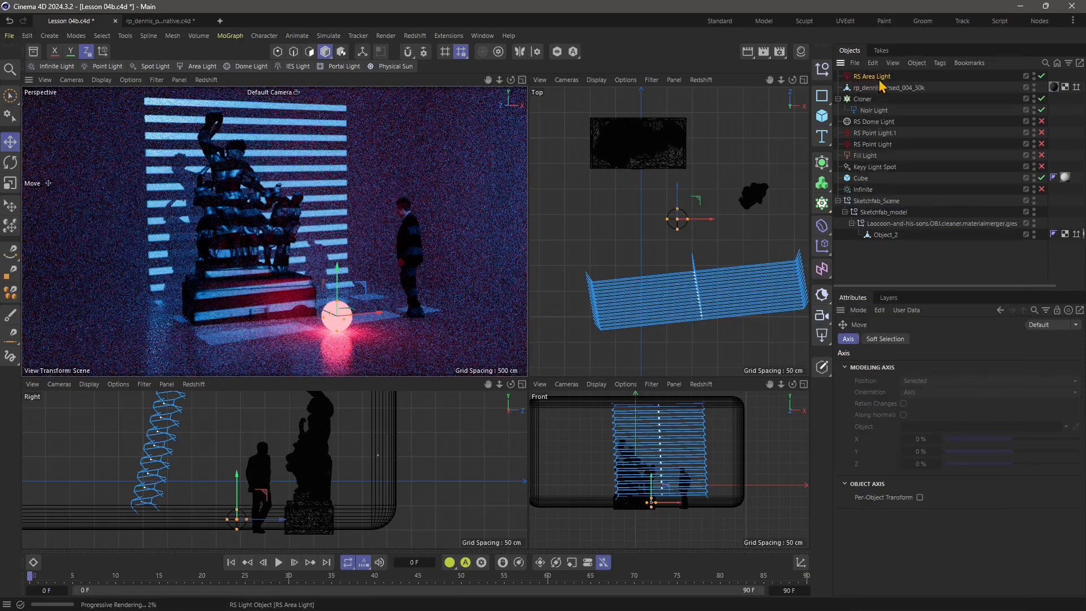
{"action": "key", "text": "ctrl+c"}
{"action": "key", "text": "ctrl+v"}
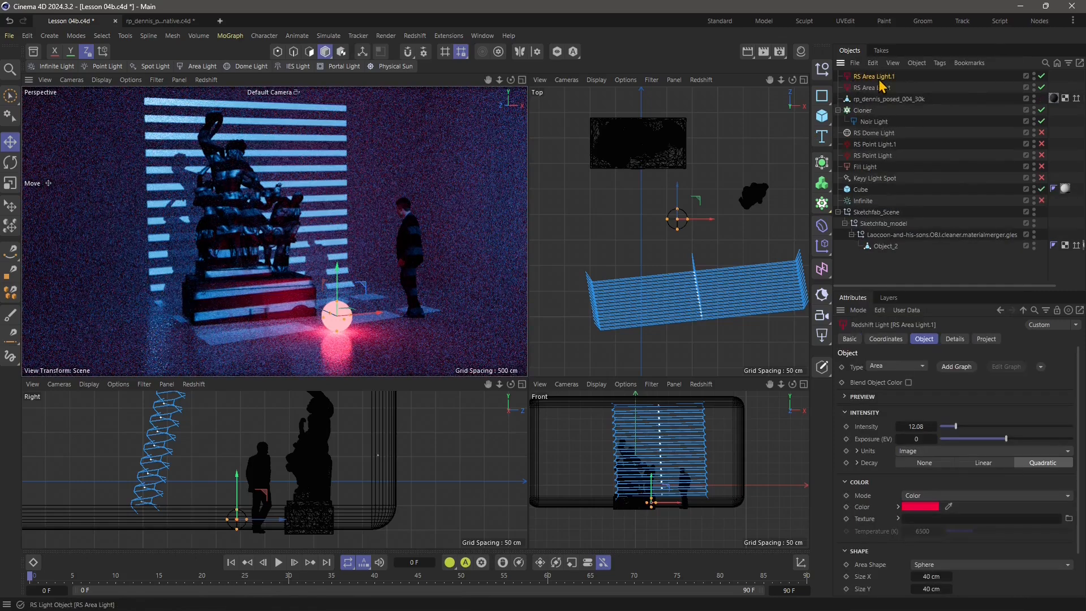
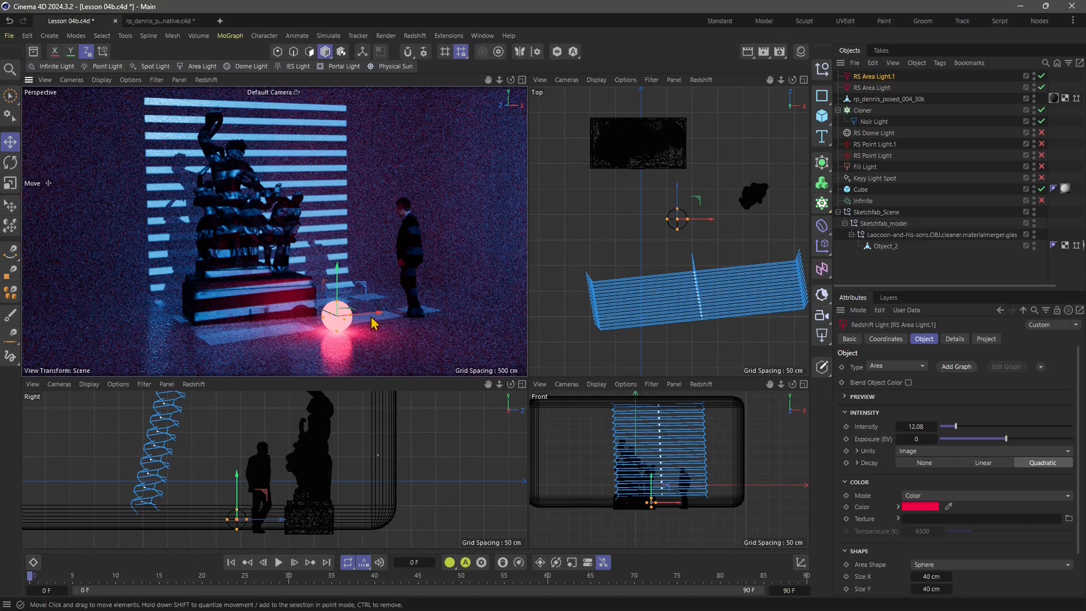
Step: Switch the perspective view's Redshift preview to RT mode and set its undersampling to 4
{"action": "left_click", "coordinate": [205, 83]}
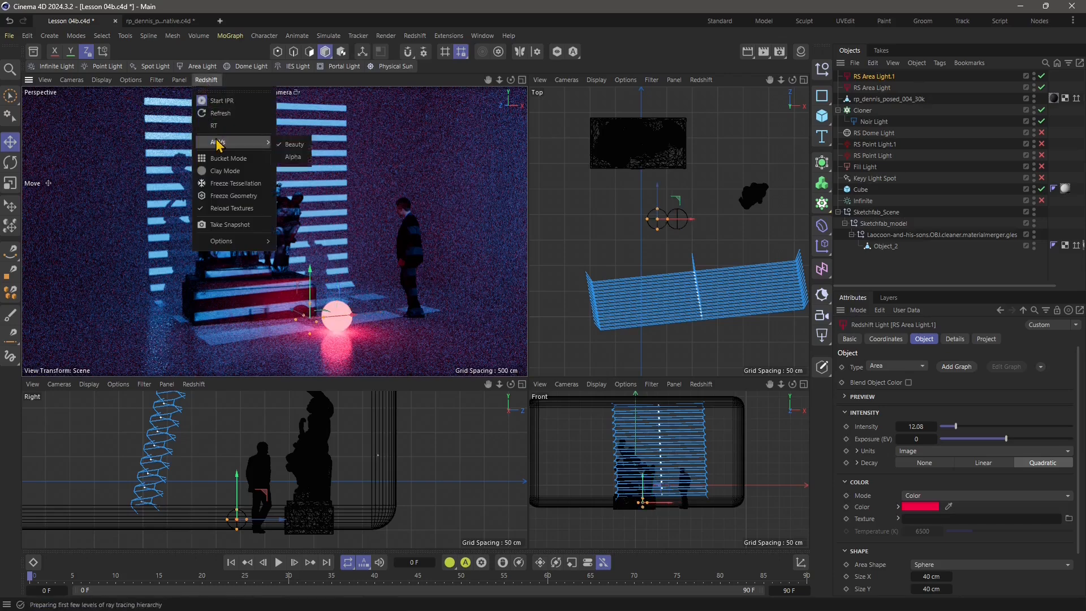
{"action": "left_click", "coordinate": [220, 124]}
{"action": "left_click", "coordinate": [207, 81]}
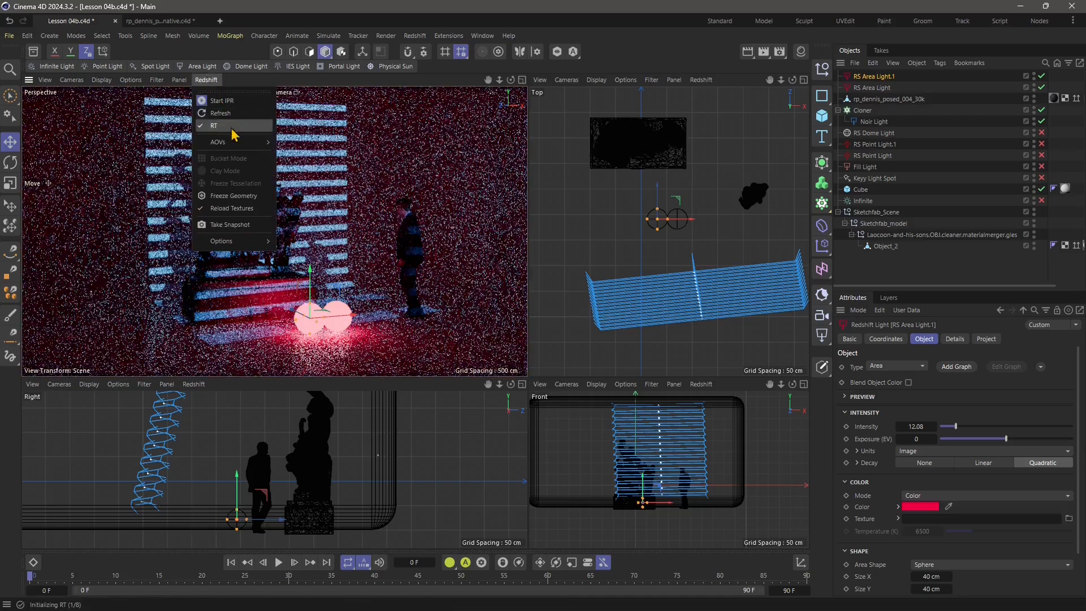
{"action": "mouse_move", "coordinate": [240, 249]}
{"action": "mouse_move", "coordinate": [311, 243]}
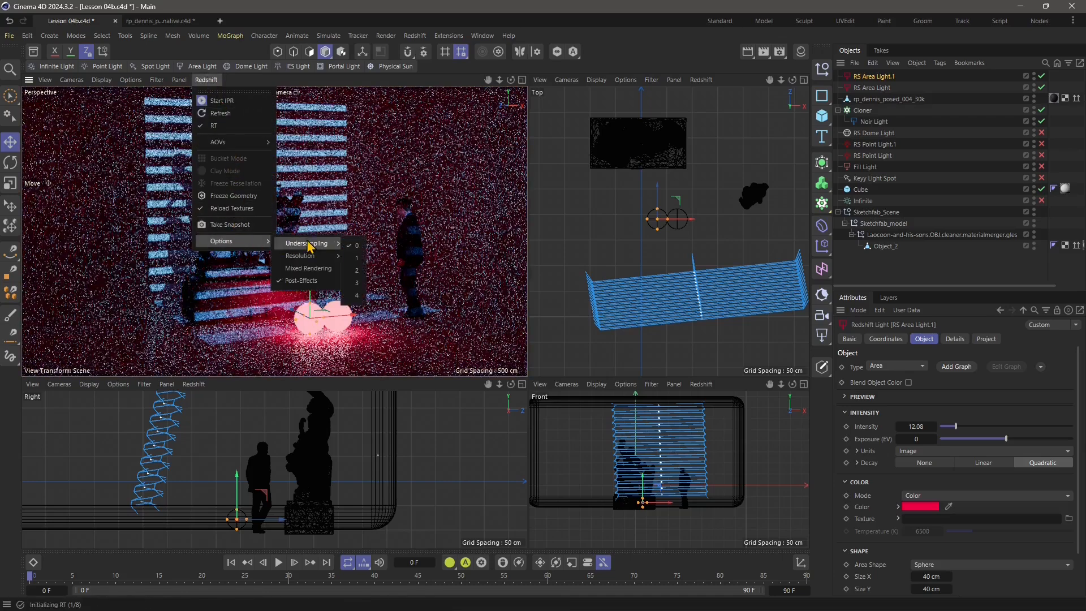
{"action": "left_click", "coordinate": [358, 296]}
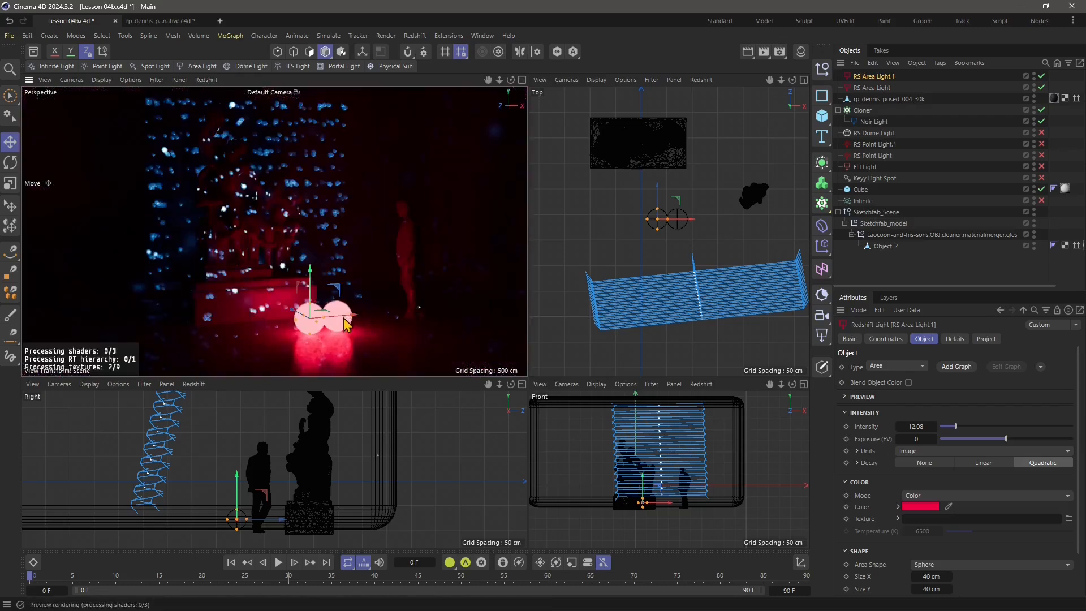
Step: Move the copied sphere light in front of the statue pedestal's left end and recolor it orange-red with RGB 237, 43, 22
{"action": "left_click_drag", "start_coordinate": [342, 325], "coordinate": [238, 347]}
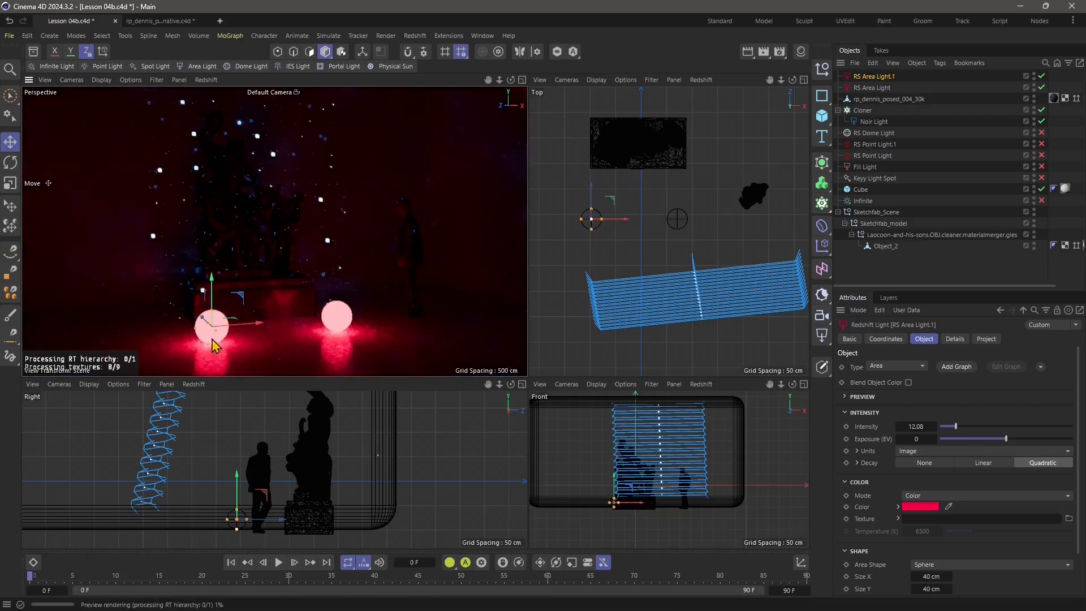
{"action": "left_click", "coordinate": [922, 506]}
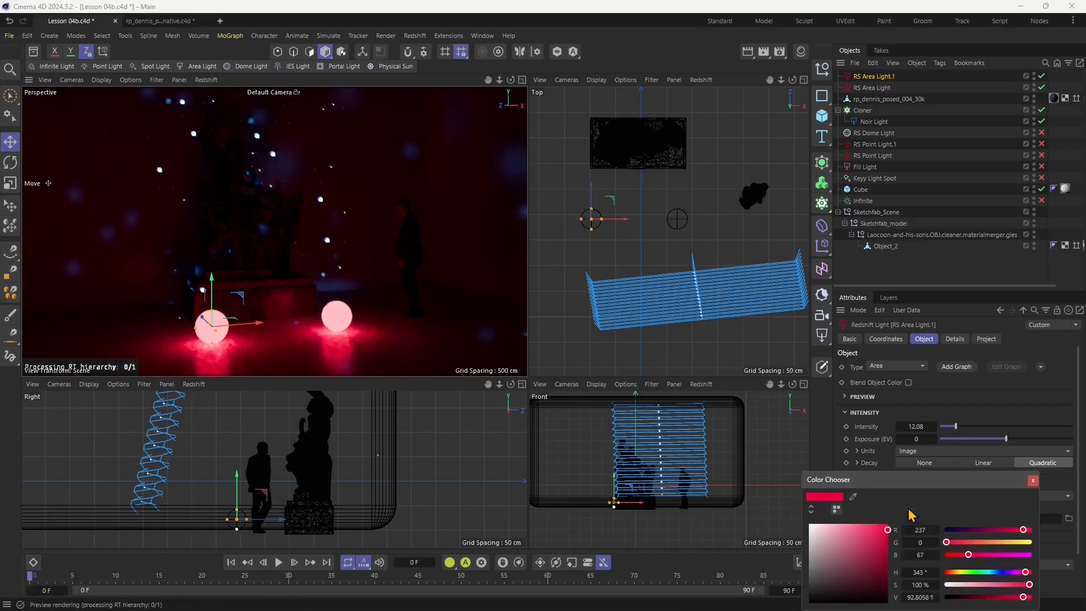
{"action": "mouse_move", "coordinate": [956, 554]}
{"action": "left_mouse_down"}
{"action": "mouse_move", "coordinate": [969, 559]}
{"action": "mouse_move", "coordinate": [959, 544]}
{"action": "left_mouse_up"}
{"action": "left_click", "coordinate": [959, 542]}
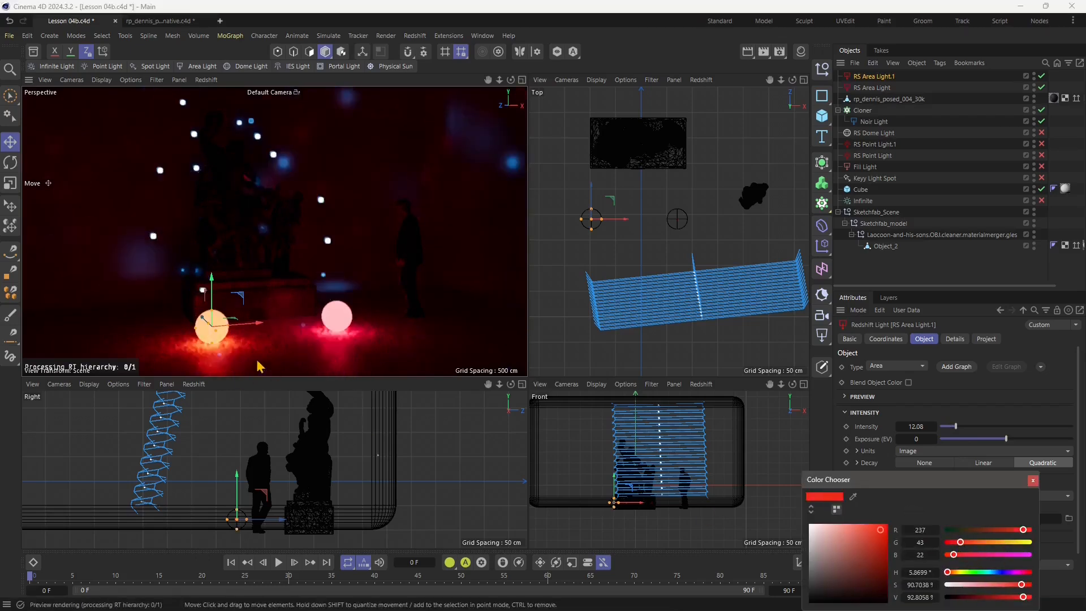
{"action": "left_click", "coordinate": [1032, 481]}
Step: Change the orange-red light's area shape to Rectangle and toggle RT mode to update the Redshift preview
{"action": "scroll", "coordinate": [871, 546], "scroll_direction": "down", "scroll_amount": 2}
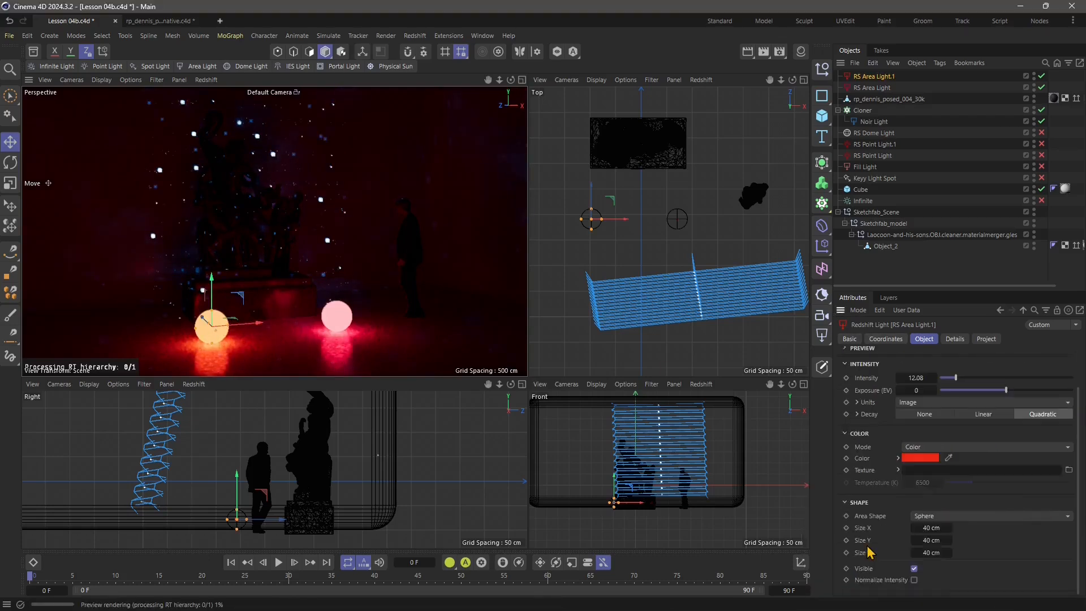
{"action": "left_click", "coordinate": [942, 517]}
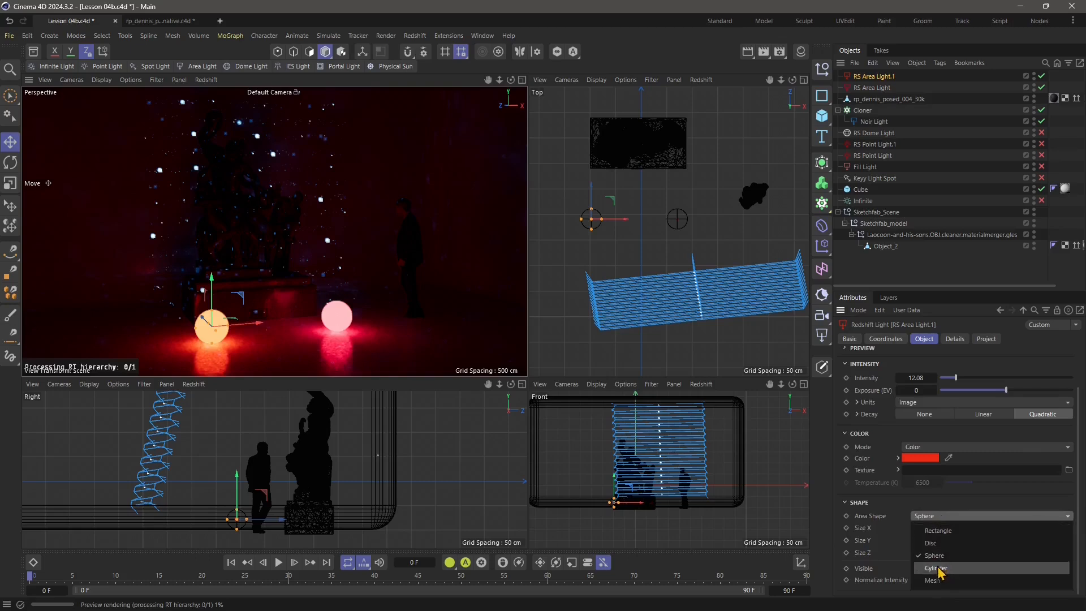
{"action": "left_click", "coordinate": [948, 535]}
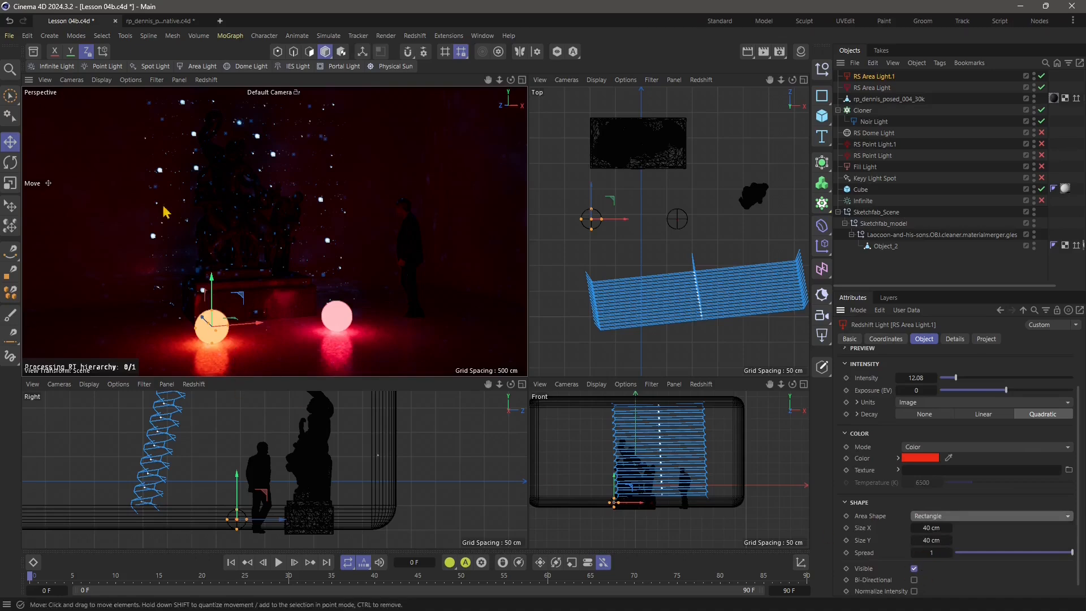
{"action": "left_click", "coordinate": [204, 79]}
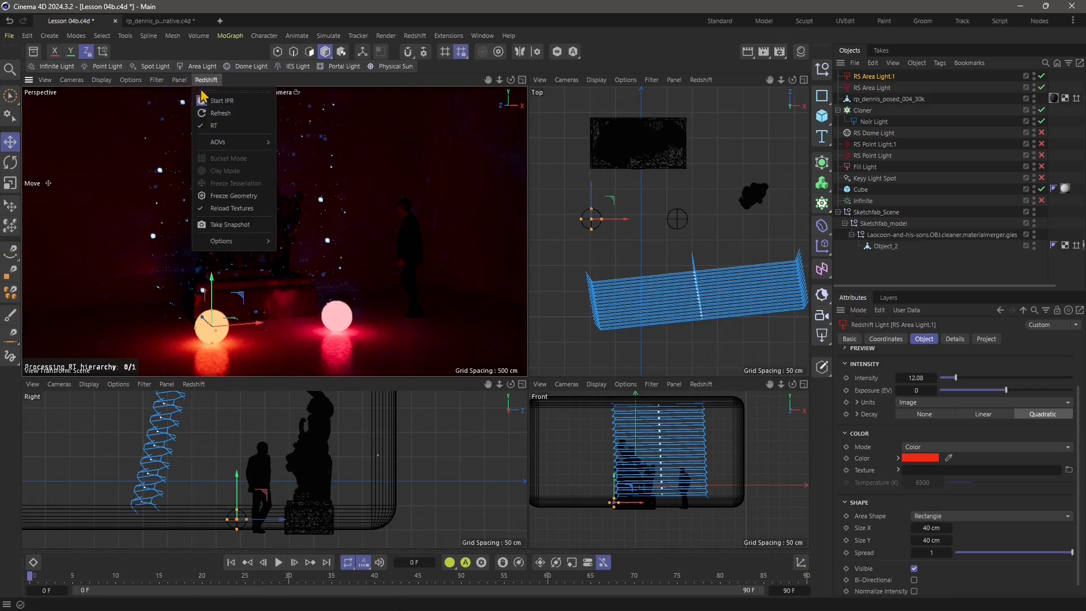
{"action": "left_click", "coordinate": [215, 126]}
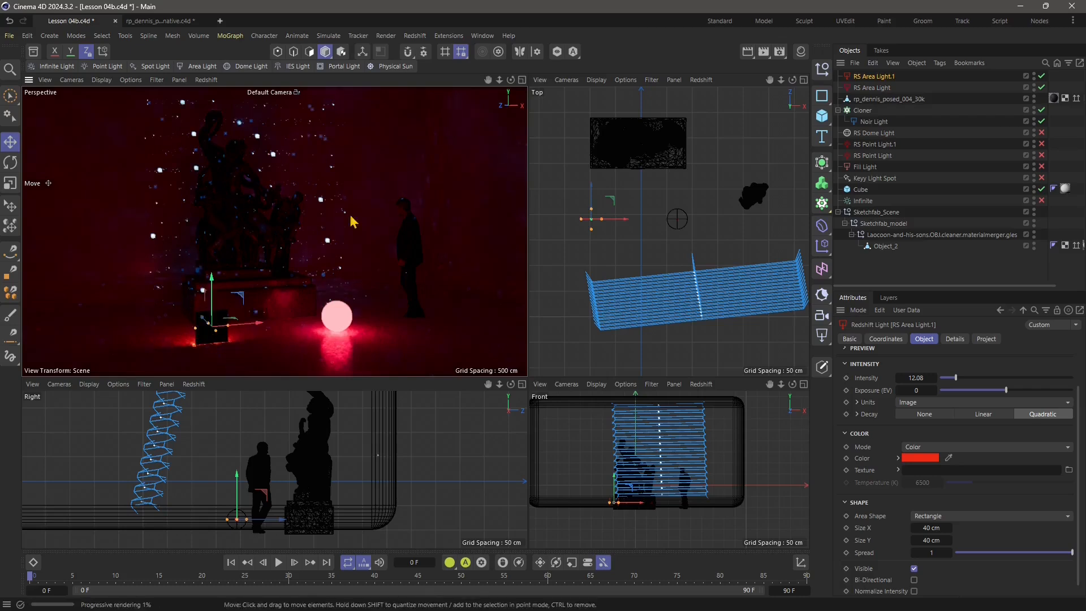
Step: Make the rectangular light bi-directional and refresh the Redshift preview
{"action": "left_click", "coordinate": [915, 580]}
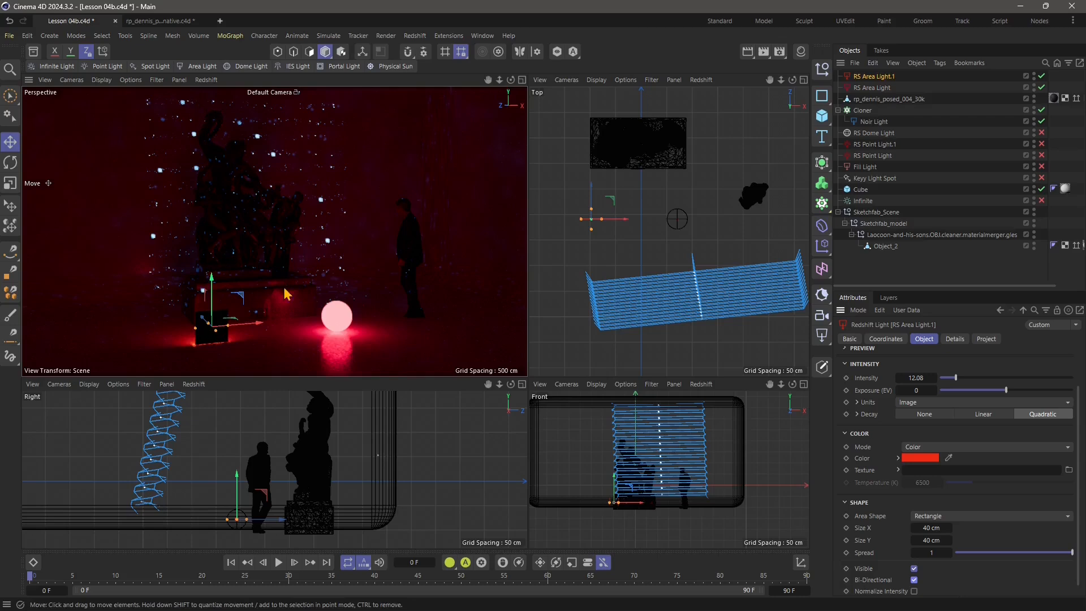
{"action": "left_click", "coordinate": [206, 80]}
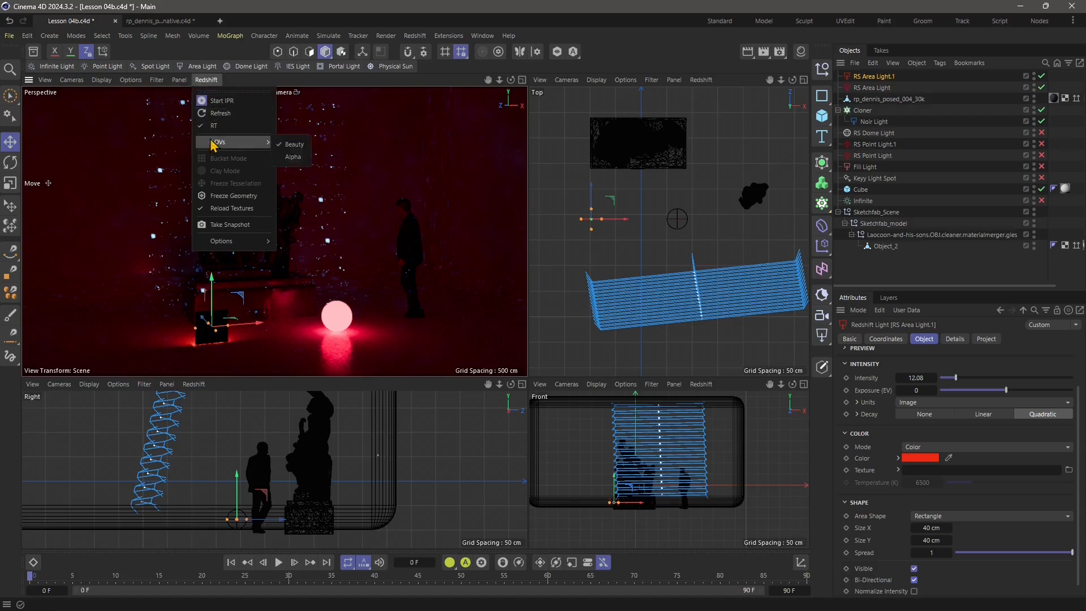
{"action": "left_click", "coordinate": [219, 113]}
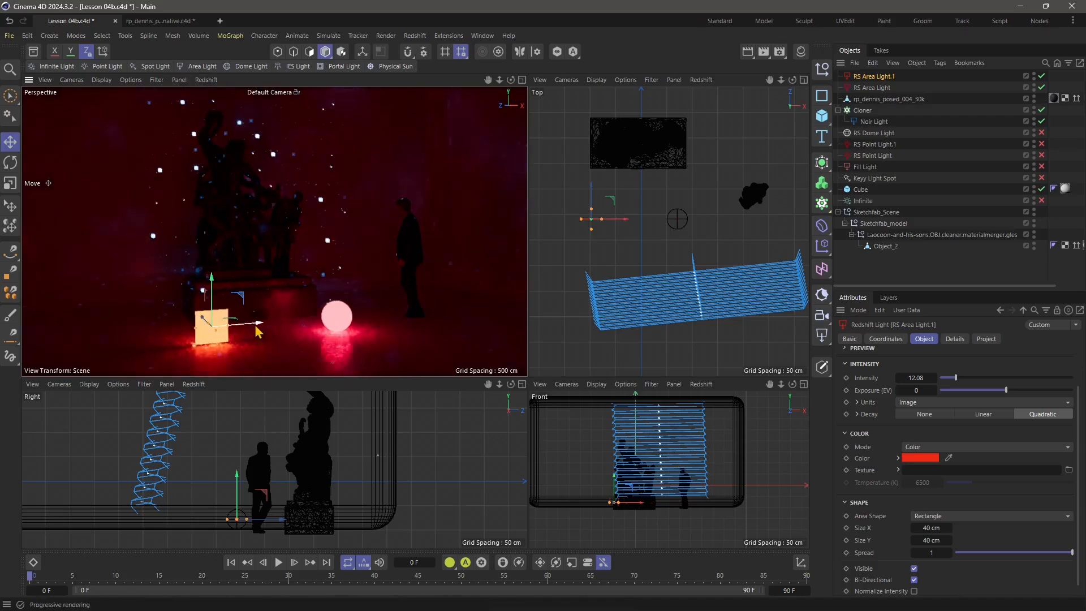
Step: Move the rectangular light along X to the right of the man, and place a duplicate of it left of the statue
{"action": "left_click_drag", "start_coordinate": [257, 331], "coordinate": [510, 320]}
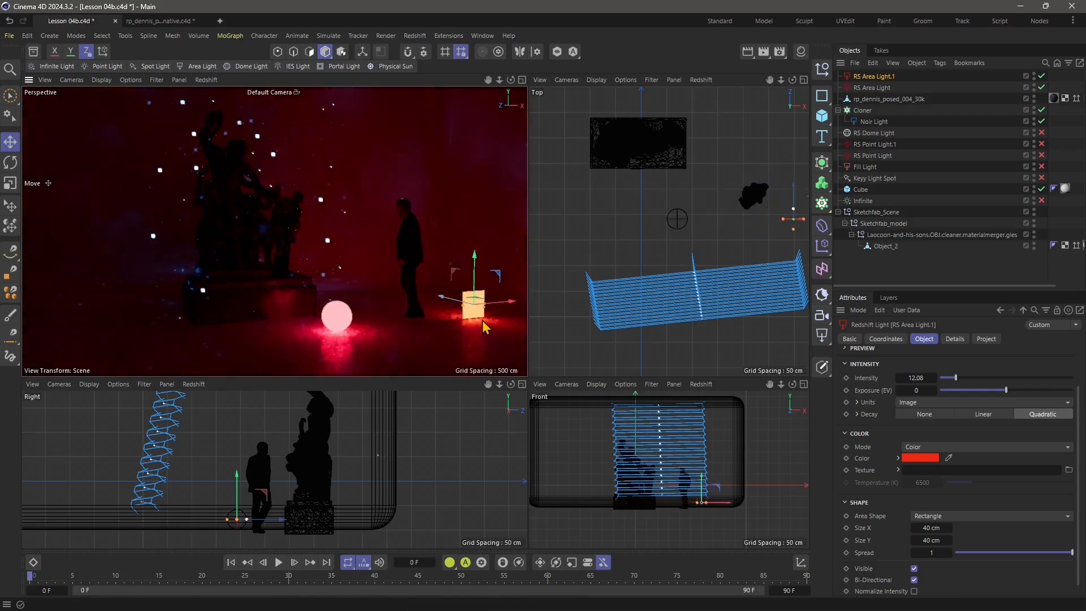
{"action": "key", "text": "ctrl+c"}
{"action": "key", "text": "ctrl+v"}
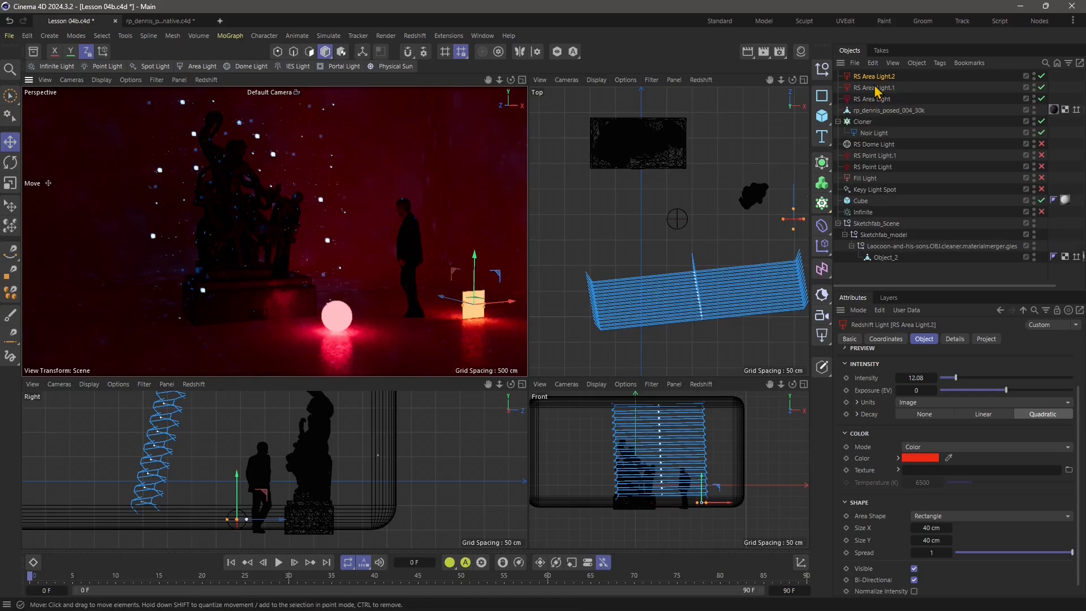
{"action": "left_click_drag", "start_coordinate": [500, 300], "coordinate": [186, 335]}
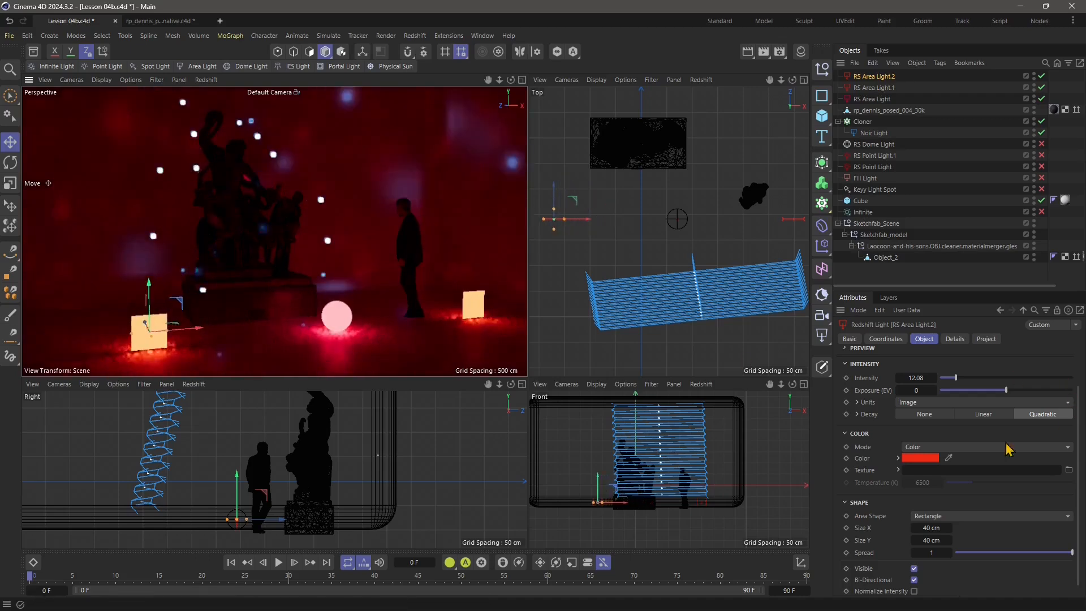
Step: Open the area shape choices for the duplicated rectangular light on the statue's left
{"action": "left_click", "coordinate": [933, 516]}
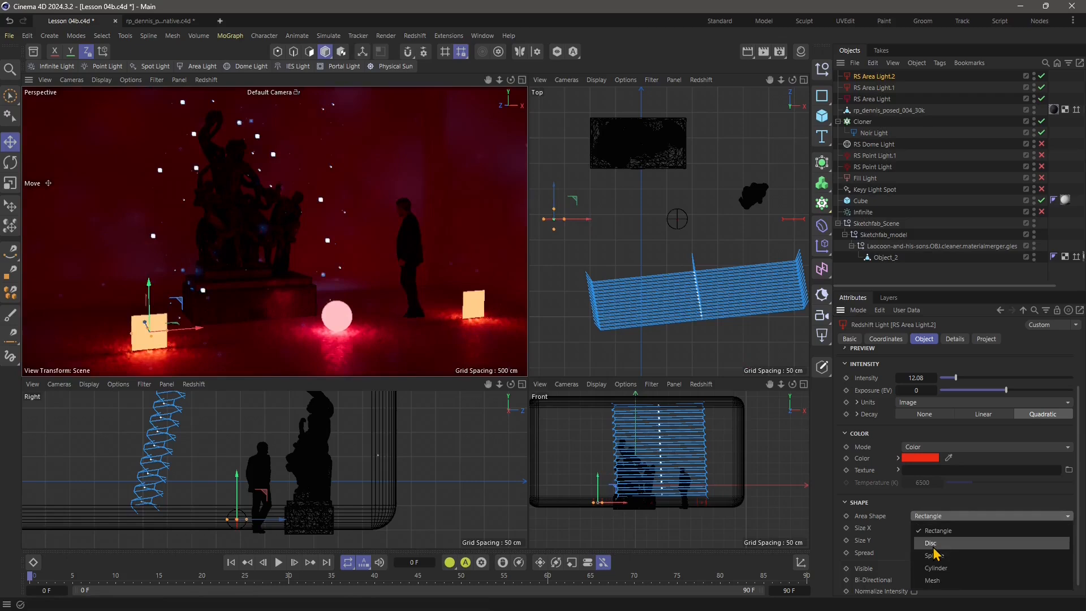
Step: Set the selected area light's shape to Disc and change its colour from red to orange
{"action": "left_click", "coordinate": [933, 546]}
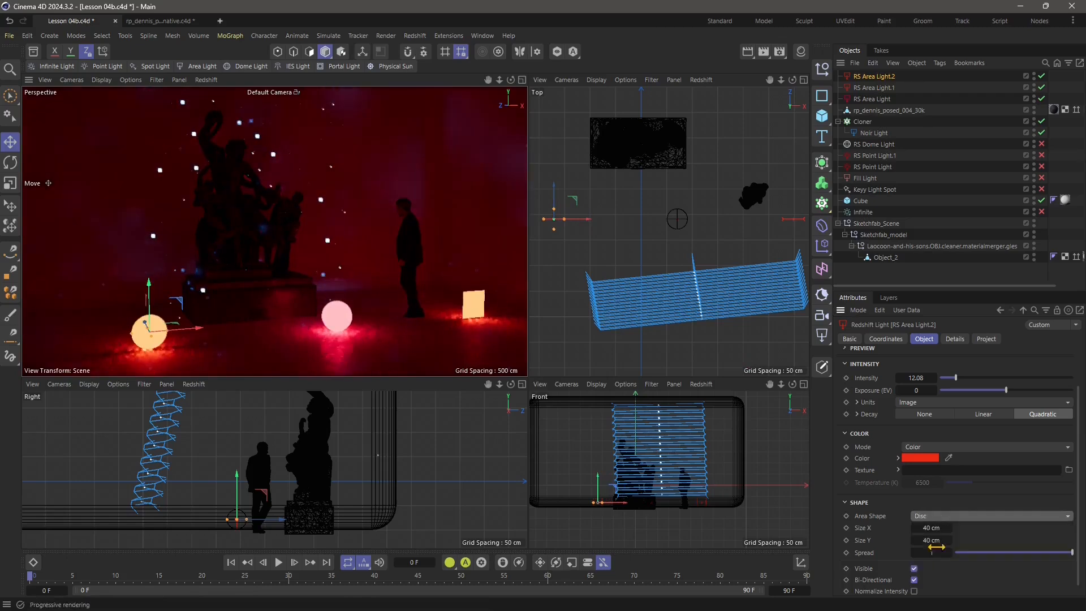
{"action": "left_click", "coordinate": [933, 459]}
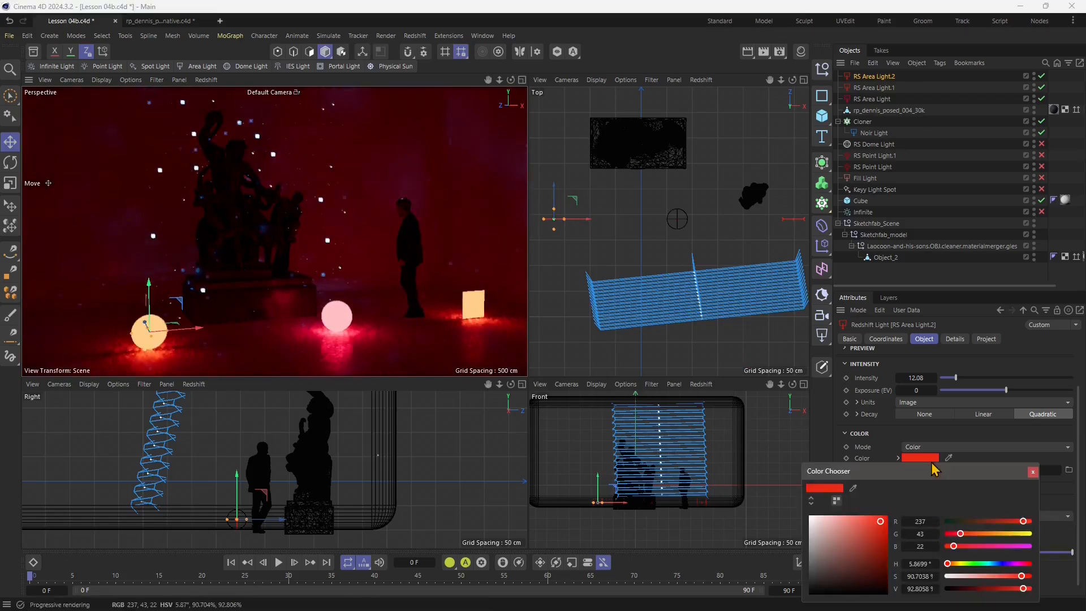
{"action": "left_click", "coordinate": [988, 535]}
{"action": "left_click", "coordinate": [1033, 472]}
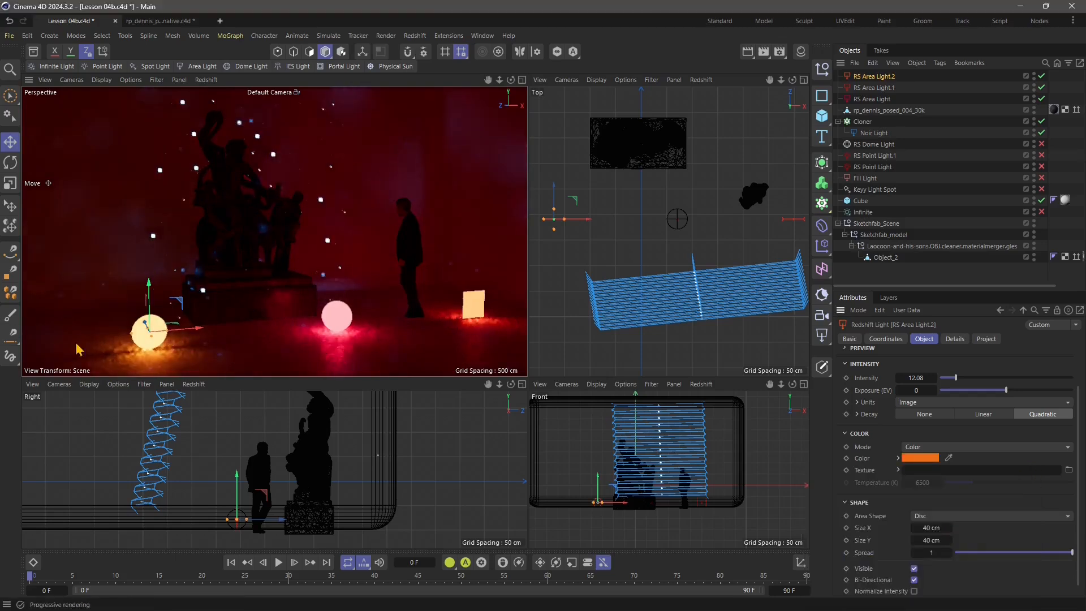
Step: Move the orange disc light along X toward the statue, and place a duplicate of it farther out along negative X
{"action": "scroll", "coordinate": [980, 531], "scroll_direction": "down", "scroll_amount": 1}
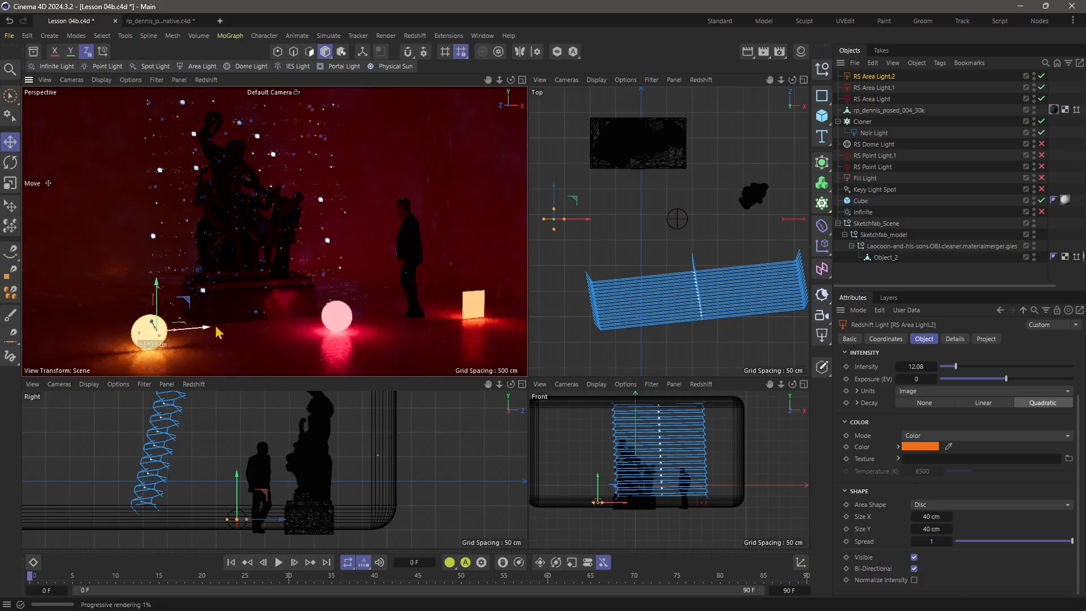
{"action": "left_click_drag", "start_coordinate": [198, 328], "coordinate": [222, 330]}
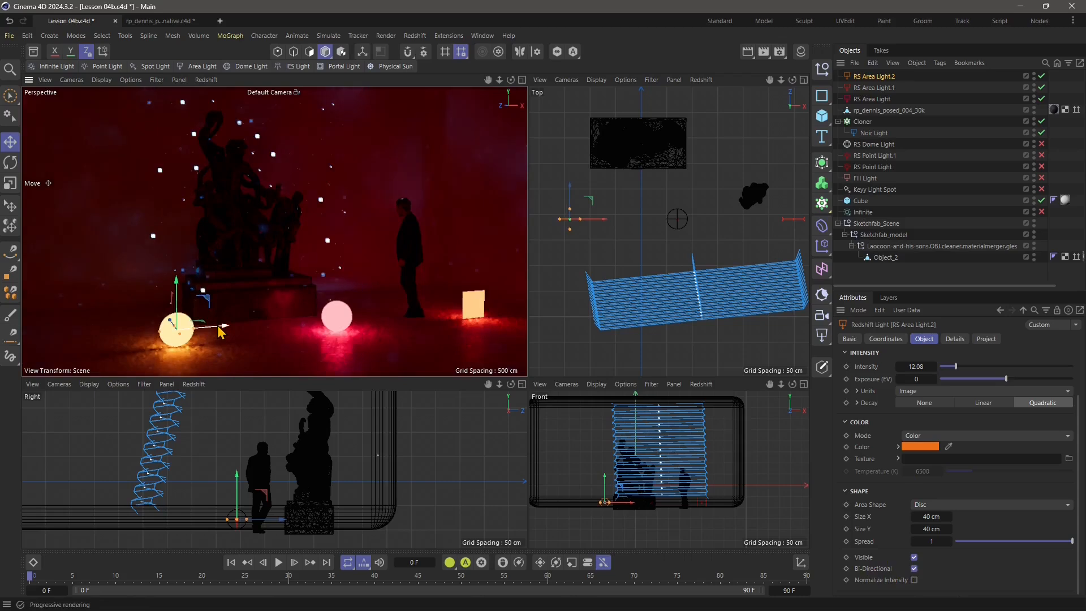
{"action": "key", "text": "ctrl+v"}
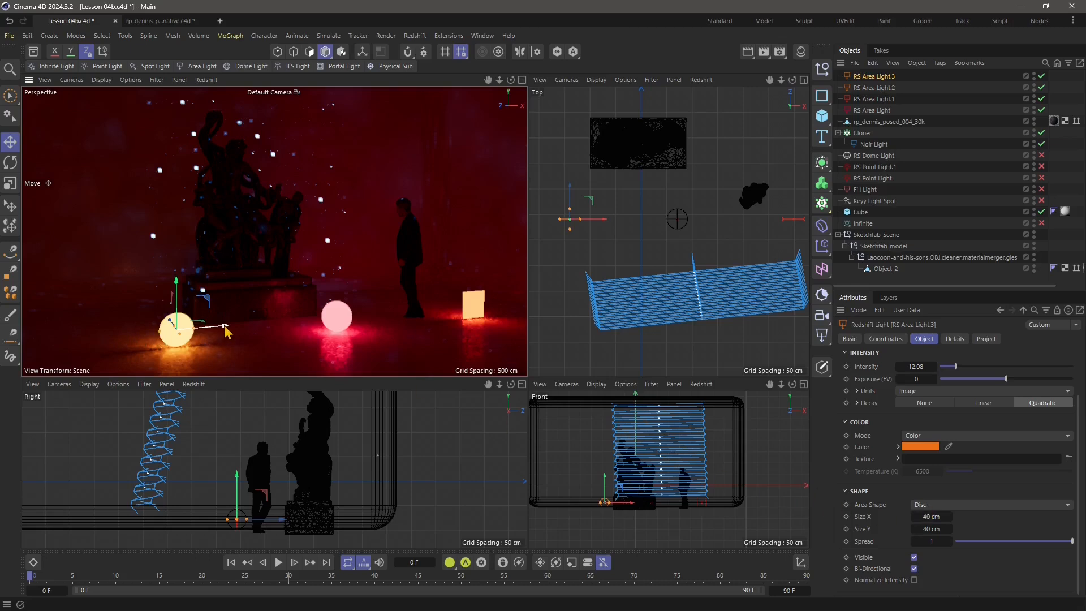
{"action": "left_click_drag", "start_coordinate": [225, 326], "coordinate": [126, 334]}
Step: Change the duplicated light's area shape to Cylinder and rotate it so that it stands upright
{"action": "left_click", "coordinate": [936, 505]}
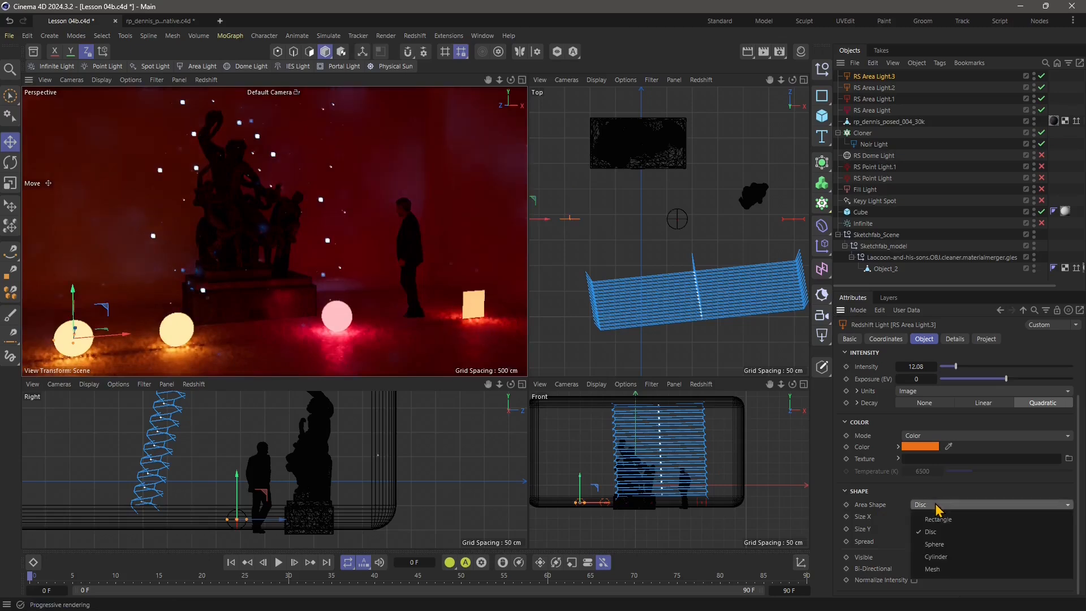
{"action": "left_click", "coordinate": [941, 556]}
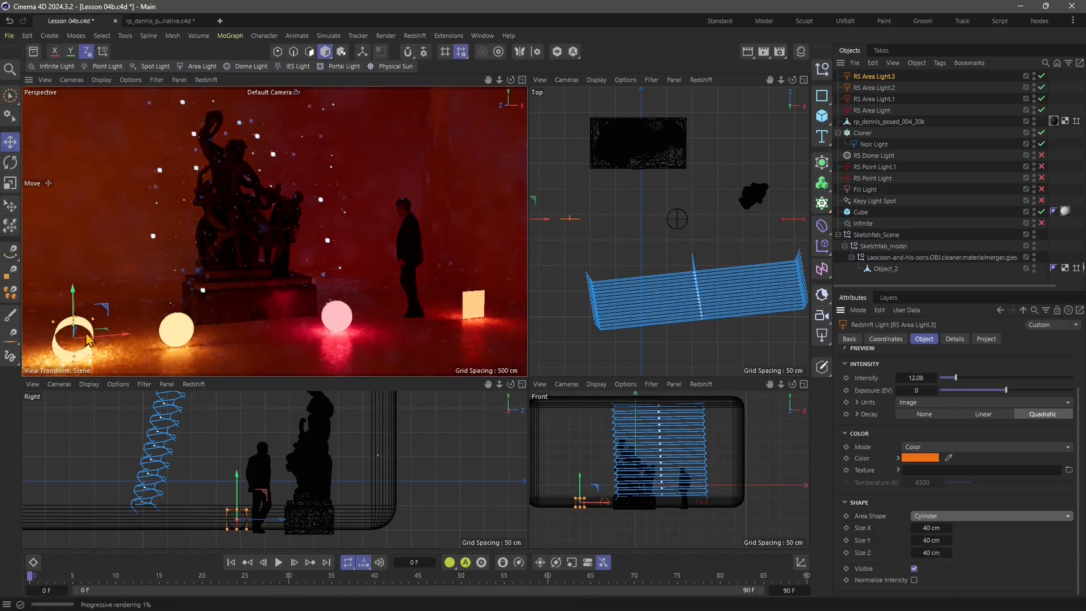
{"action": "key", "text": "r"}
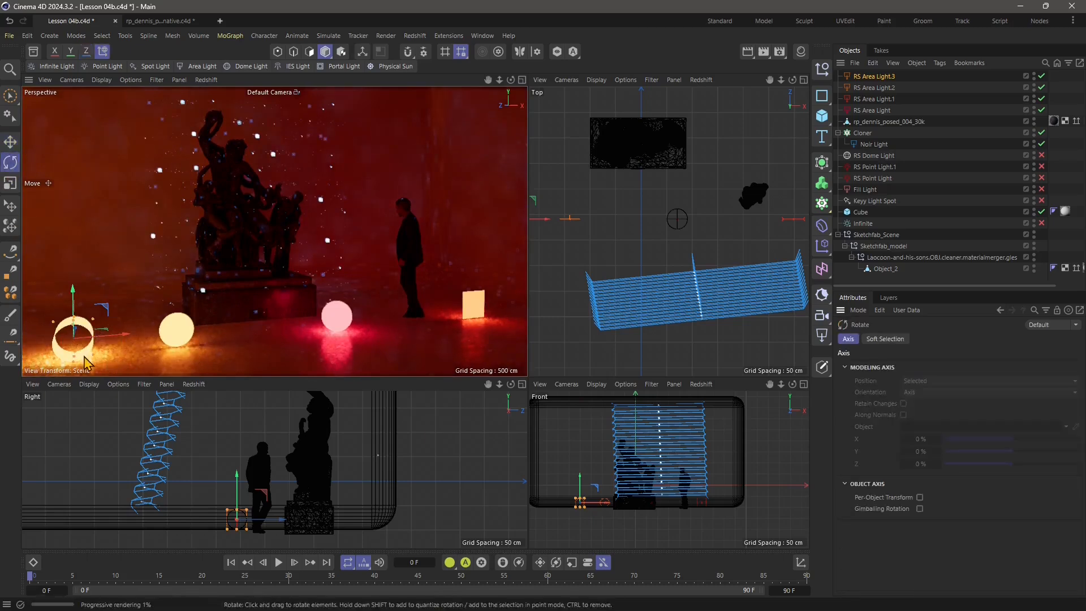
{"action": "left_click_drag", "start_coordinate": [74, 342], "coordinate": [110, 195]}
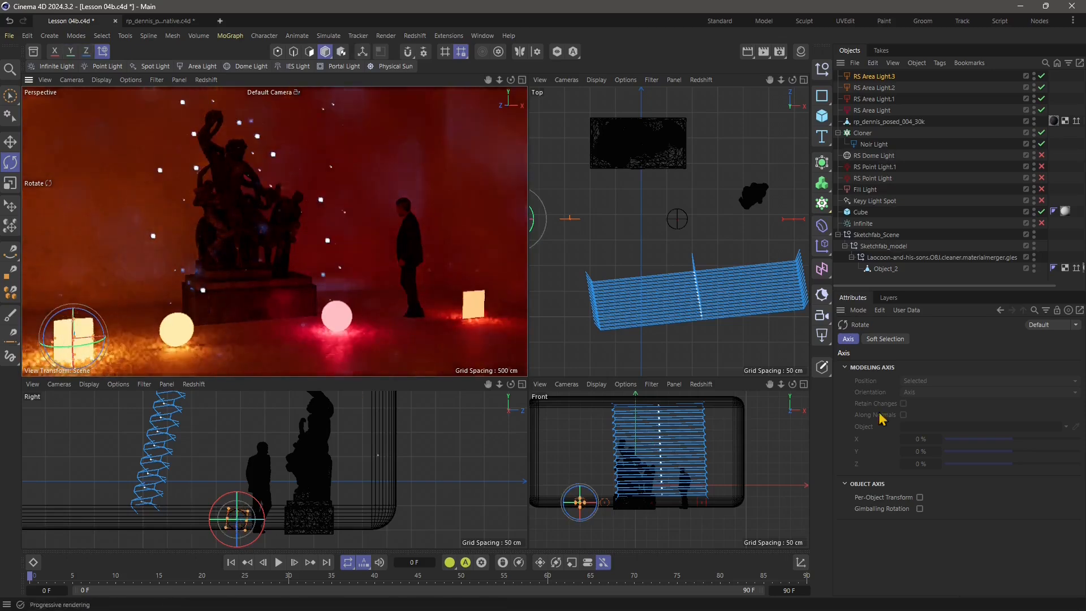
Step: Colour the cylinder light pure red (RGB 255, 0, 0) and set its intensity to 8.26
{"action": "left_click", "coordinate": [881, 78]}
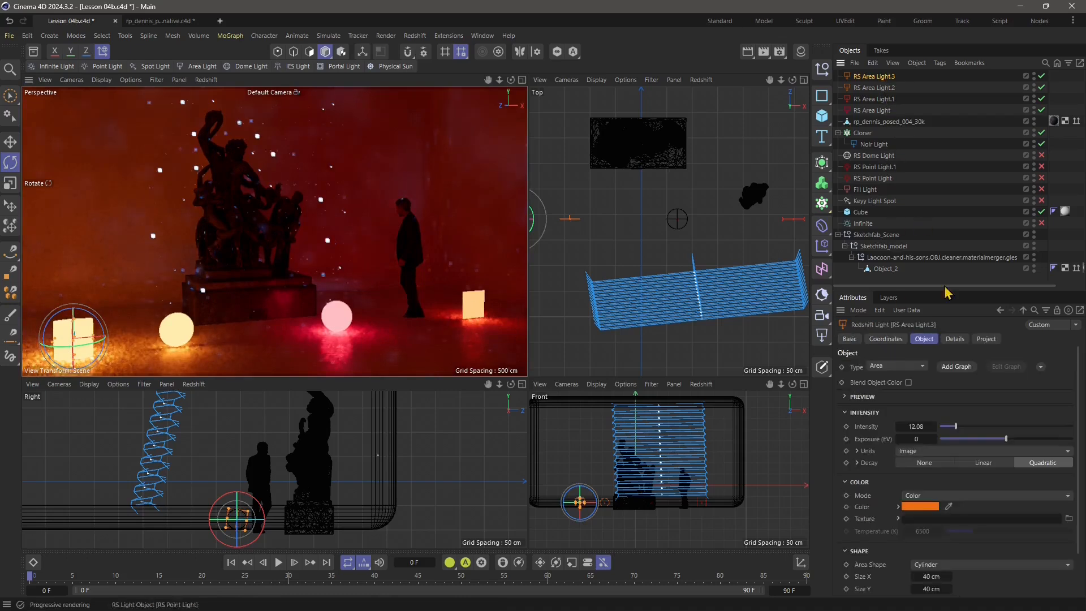
{"action": "left_click", "coordinate": [919, 502]}
{"action": "left_click", "coordinate": [1028, 572]}
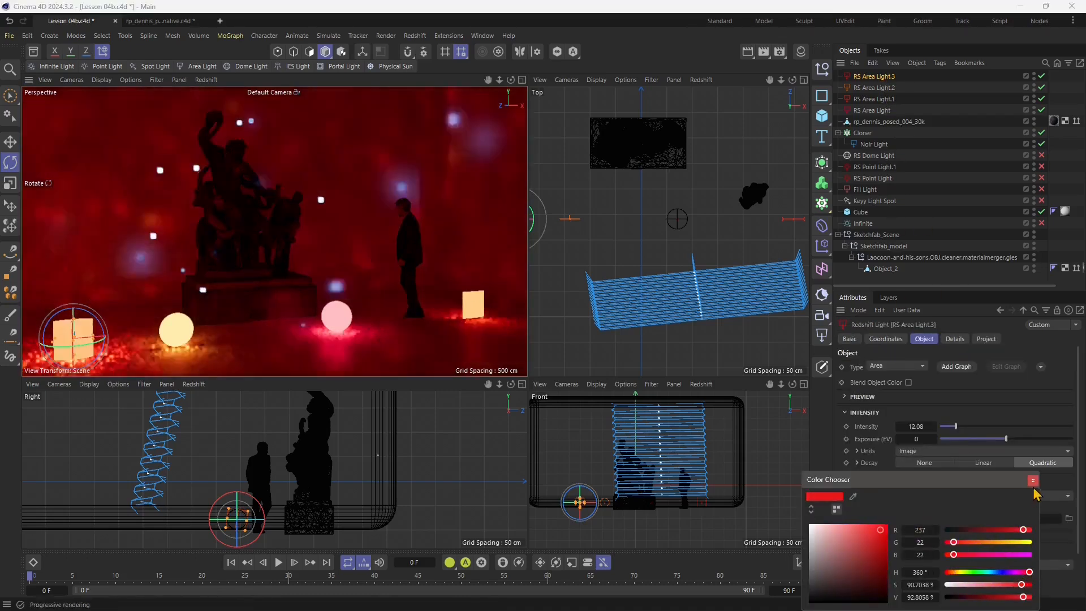
{"action": "left_click_drag", "start_coordinate": [1026, 530], "coordinate": [1035, 532]}
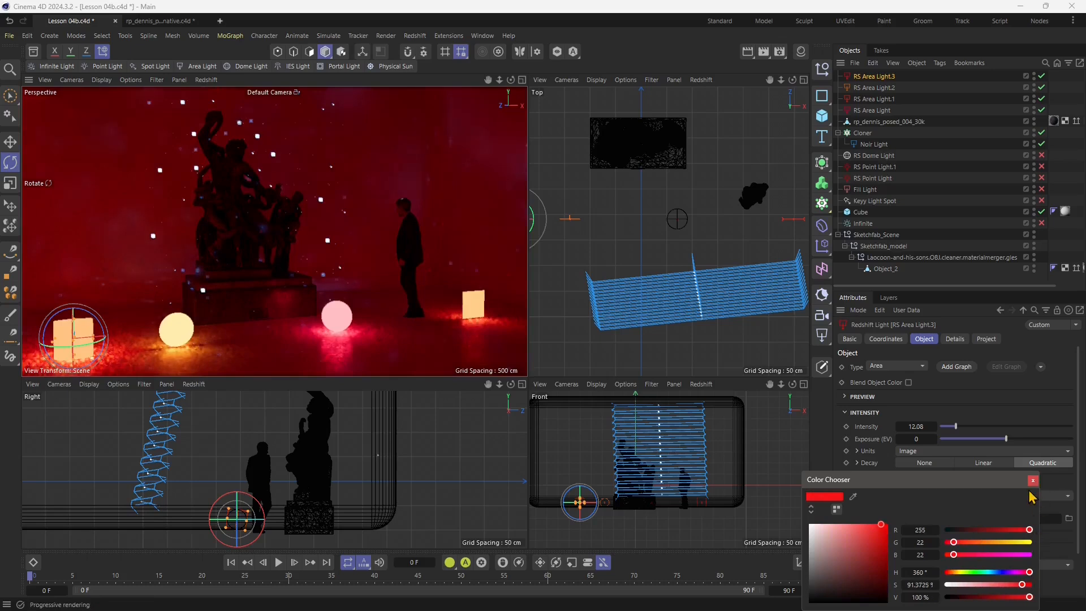
{"action": "left_click_drag", "start_coordinate": [954, 542], "coordinate": [942, 555]}
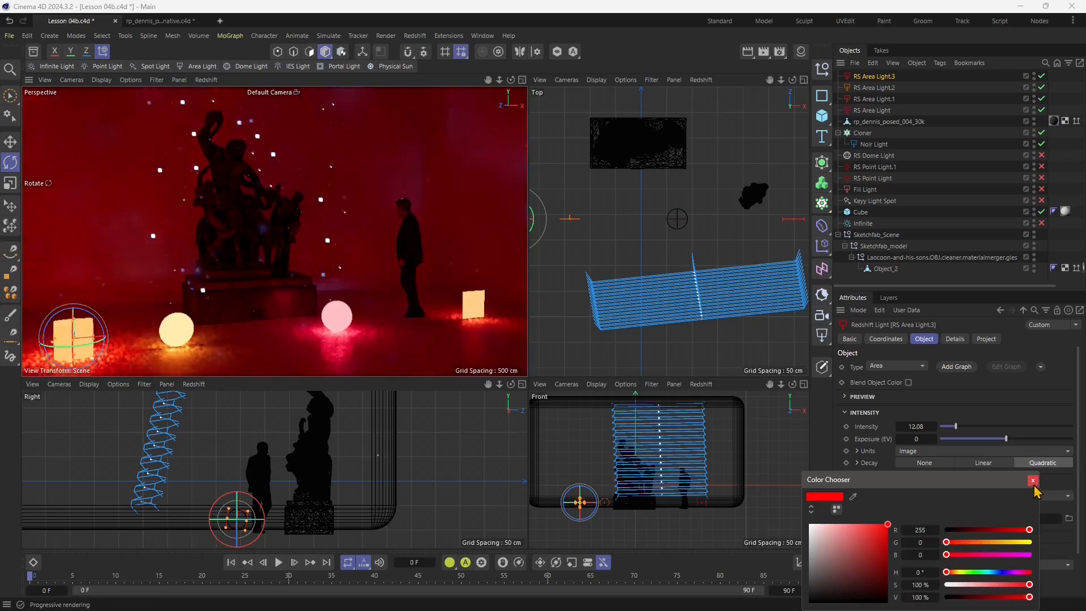
{"action": "left_click", "coordinate": [1033, 480]}
{"action": "left_click_drag", "start_coordinate": [955, 426], "coordinate": [951, 427]}
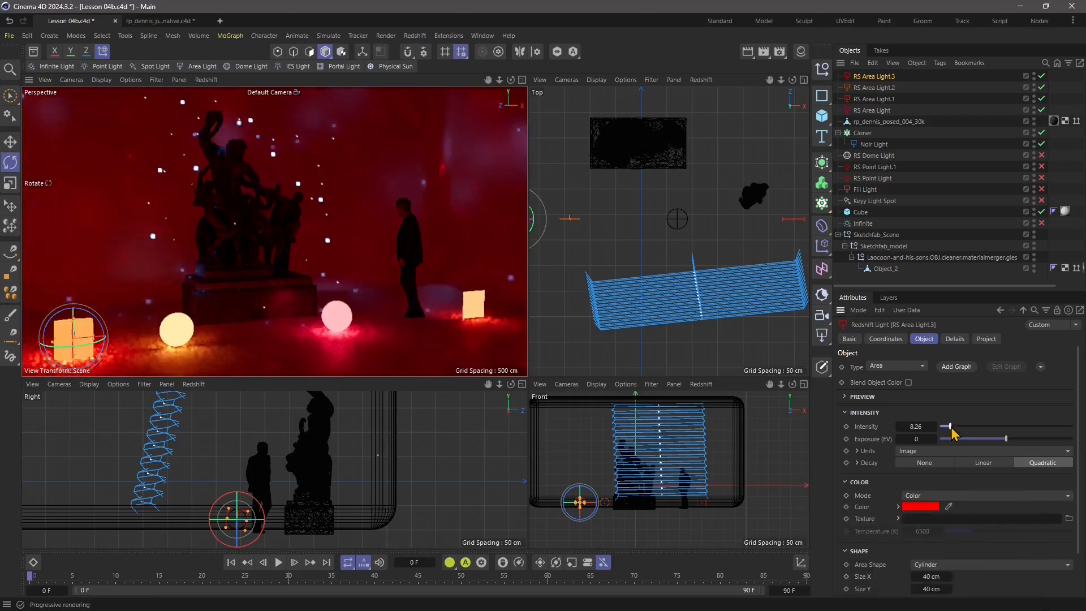
Step: Stretch the cylinder light into a thin tube with Size X 4 cm, Size Y 4 cm and Size Z 422 cm
{"action": "scroll", "coordinate": [942, 574], "scroll_direction": "down", "scroll_amount": 2}
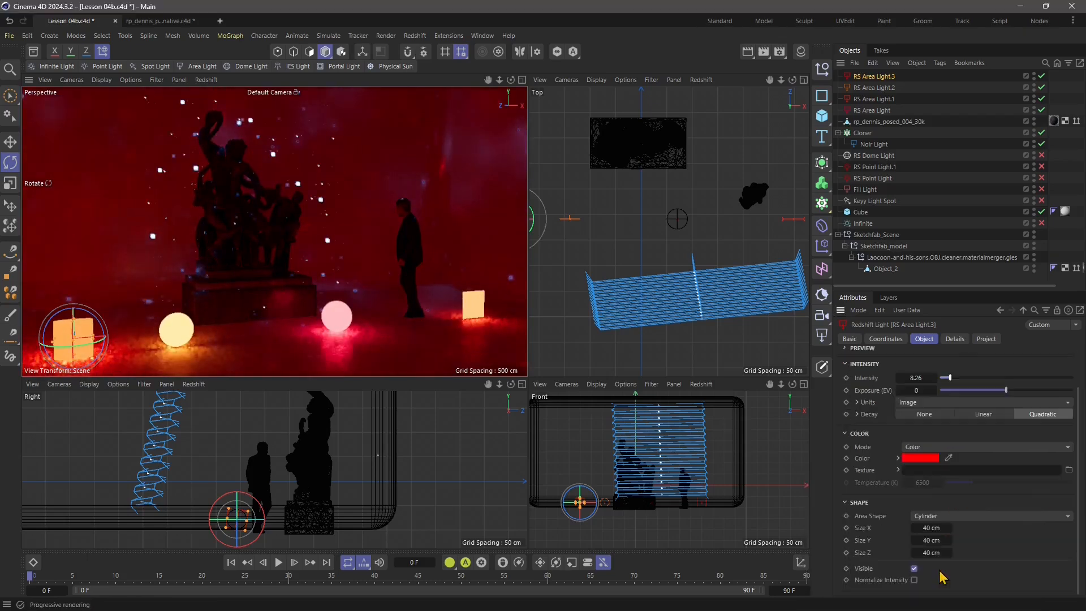
{"action": "left_click_drag", "start_coordinate": [931, 556], "coordinate": [1004, 556]}
{"action": "left_click", "coordinate": [926, 532]}
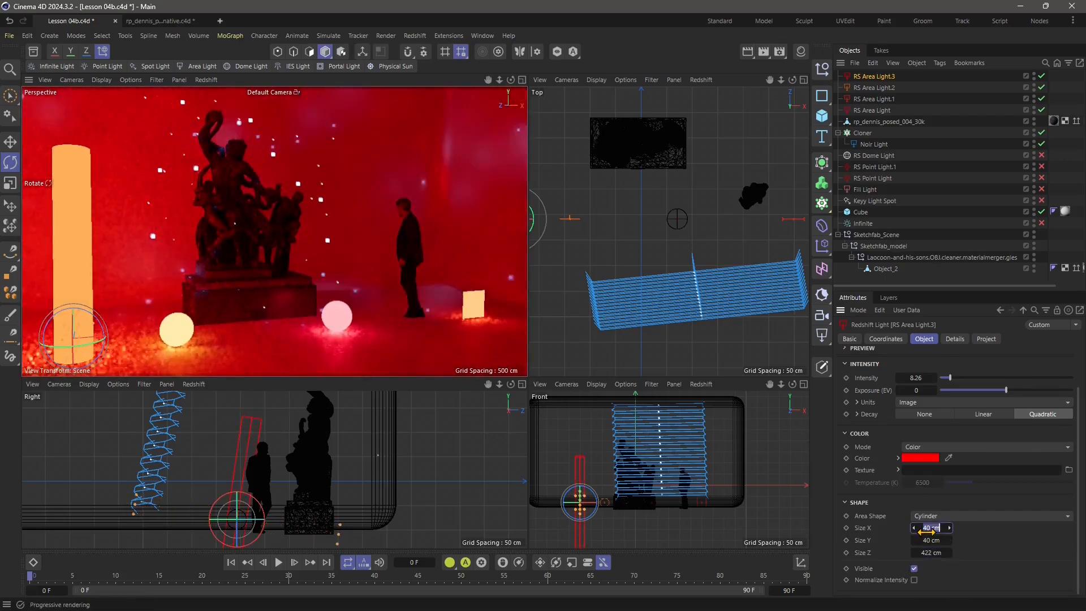
{"action": "type", "text": "4"}
{"action": "key", "text": "Tab"}
{"action": "type", "text": "4"}
{"action": "key", "text": "Return"}
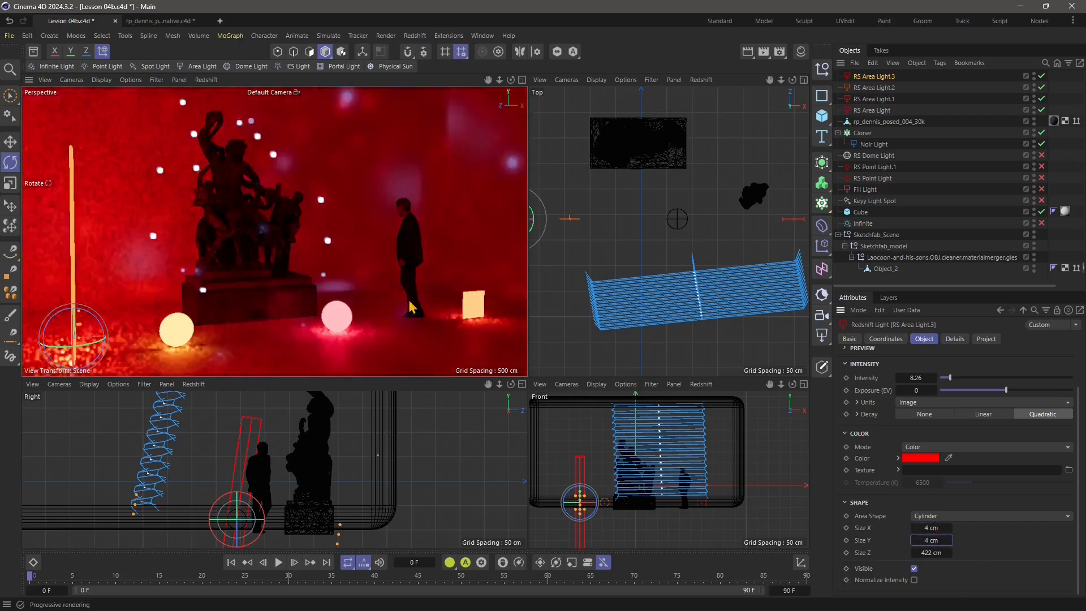
Step: Move the red tube light along X and along its length so that it stands on the room's floor
{"action": "key", "text": "e"}
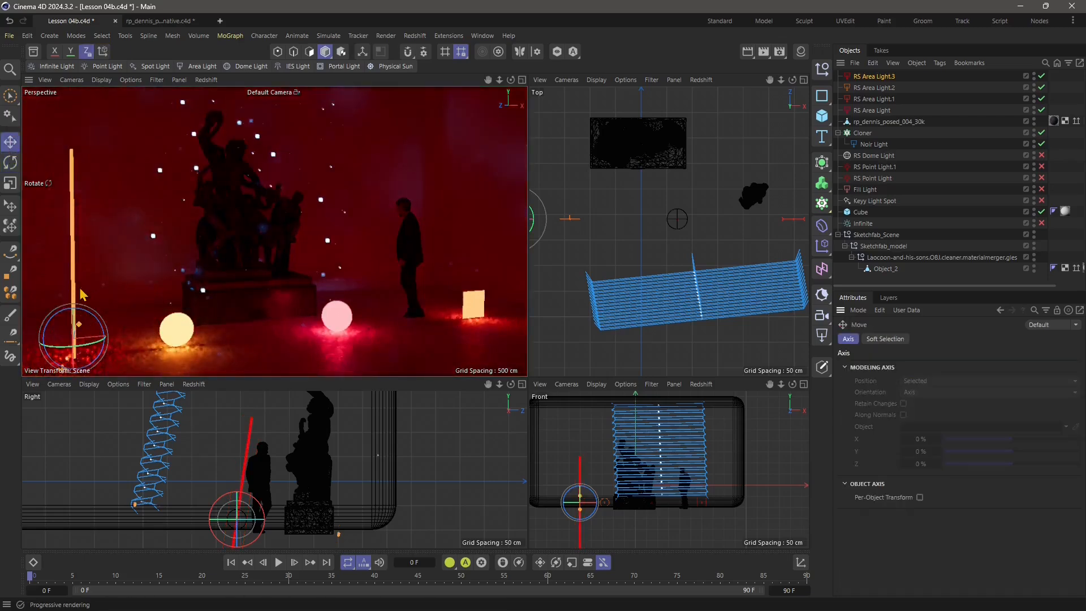
{"action": "left_click_drag", "start_coordinate": [121, 338], "coordinate": [127, 335]}
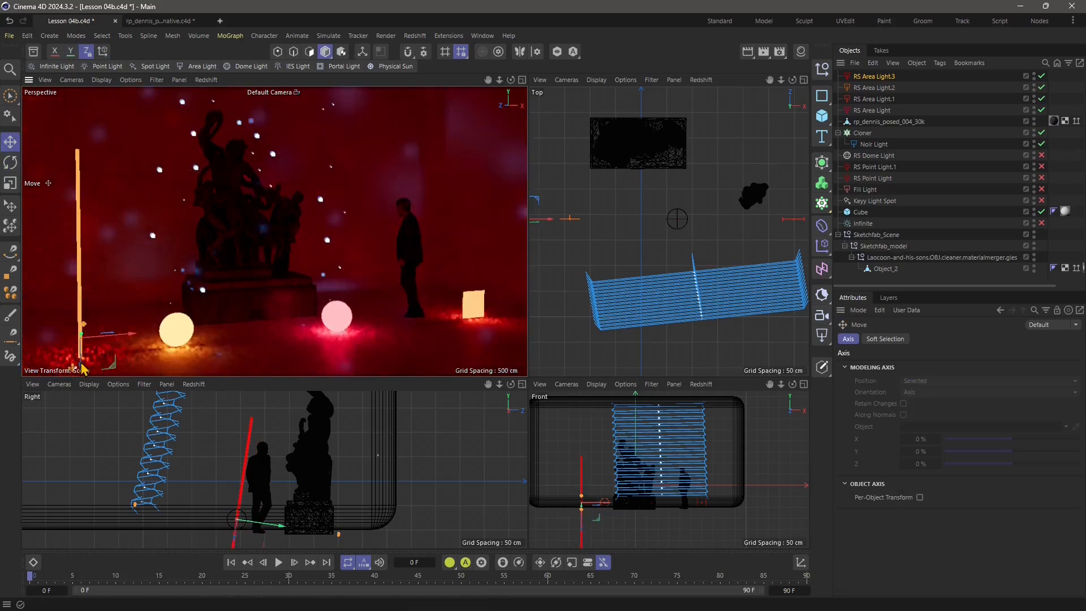
{"action": "left_click_drag", "start_coordinate": [82, 368], "coordinate": [116, 266]}
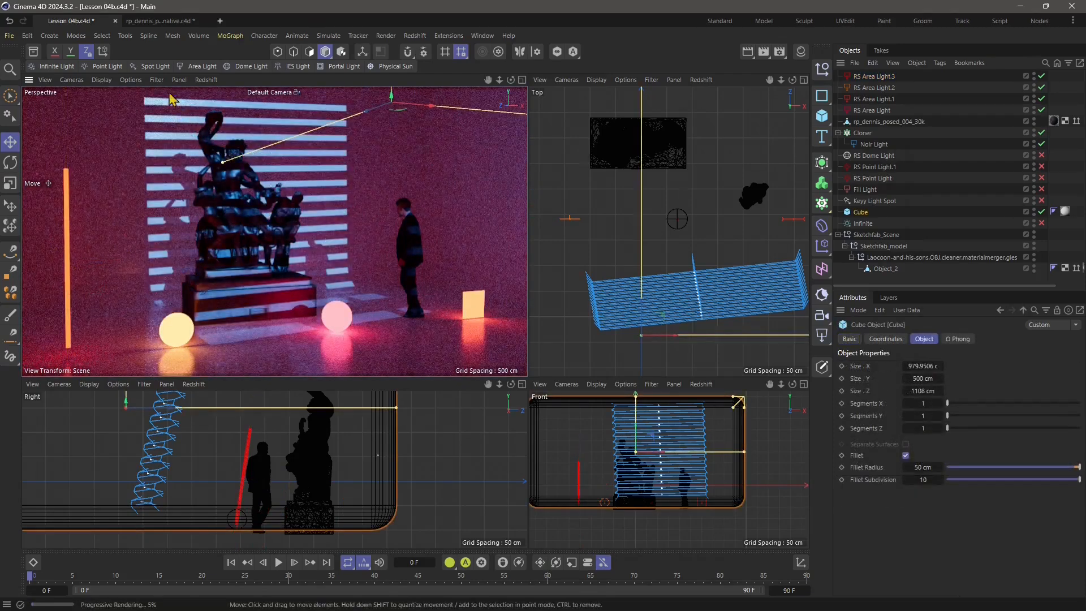
Step: Switch the perspective view's Redshift rendering to RT mode
{"action": "left_click", "coordinate": [206, 79]}
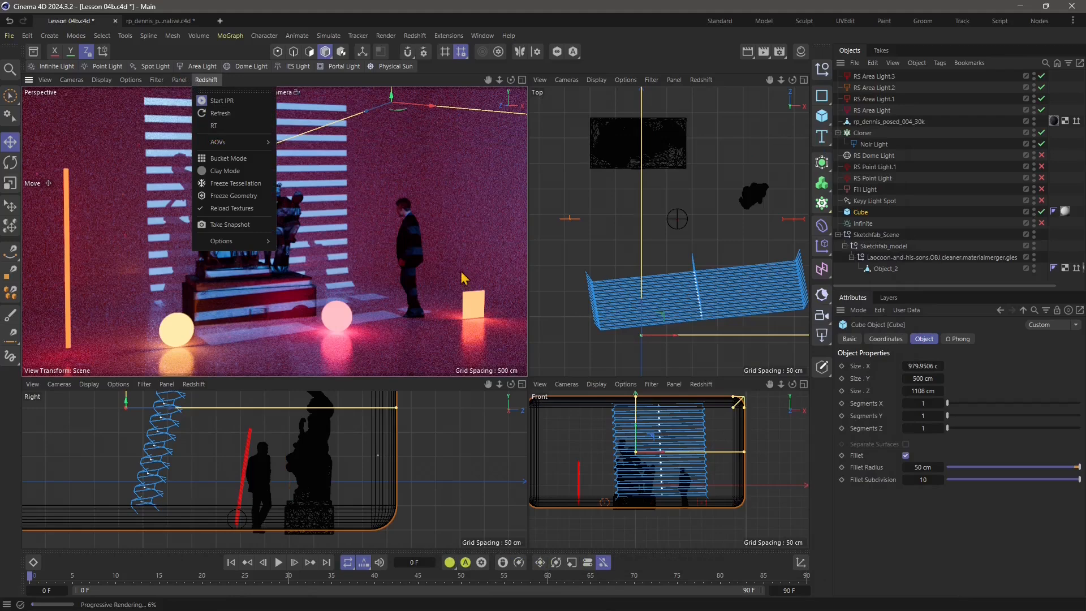
{"action": "left_click", "coordinate": [621, 56]}
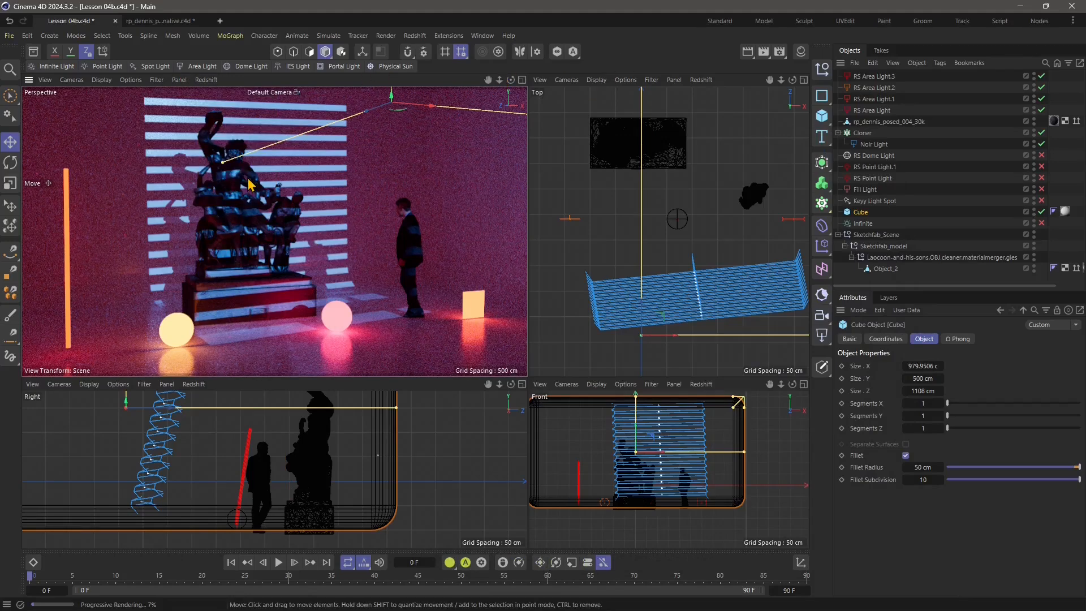
{"action": "left_click", "coordinate": [205, 80]}
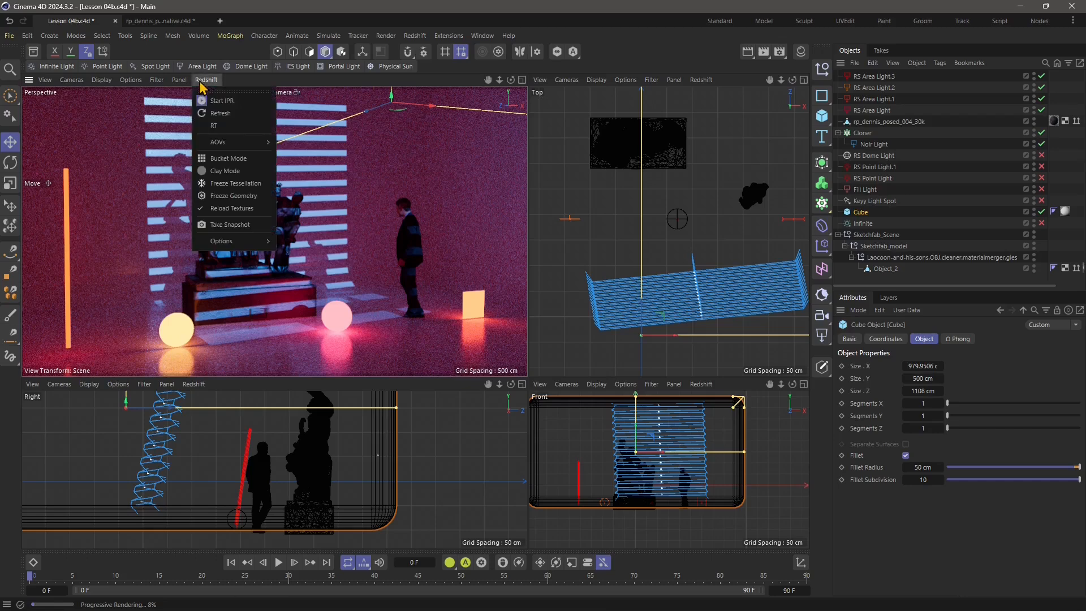
{"action": "left_click", "coordinate": [212, 126]}
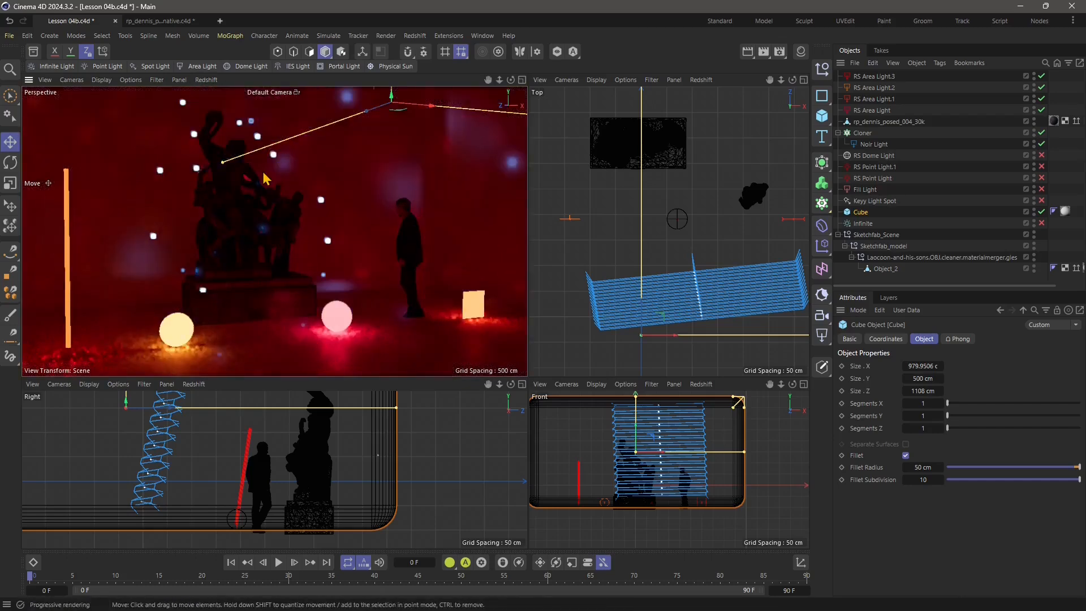
Step: Add a Text mesh object to the scene and set its text to REDSHIFT
{"action": "left_click", "coordinate": [50, 36]}
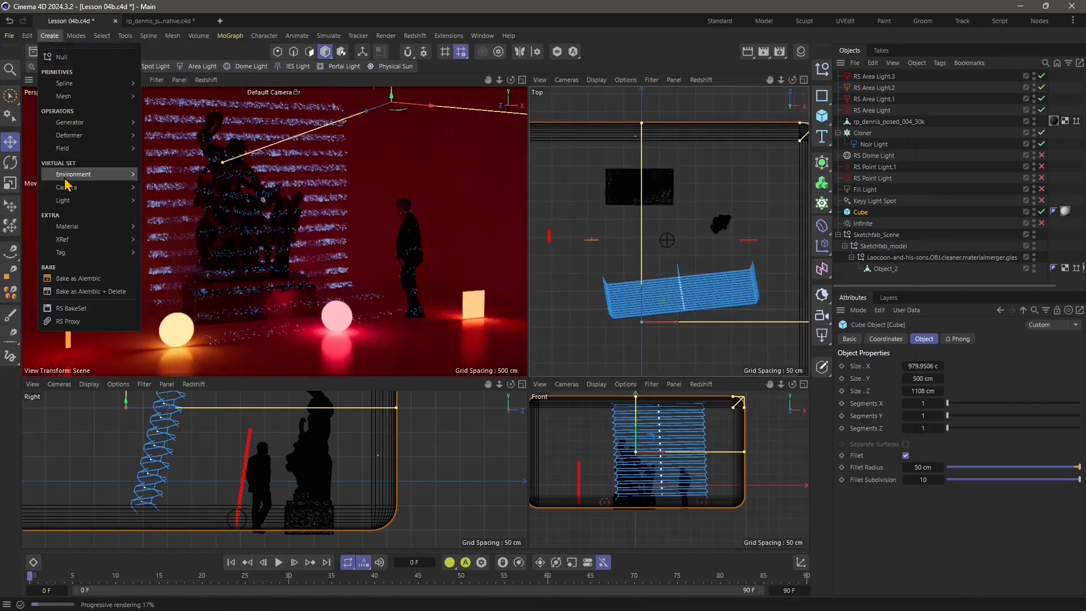
{"action": "mouse_move", "coordinate": [69, 189]}
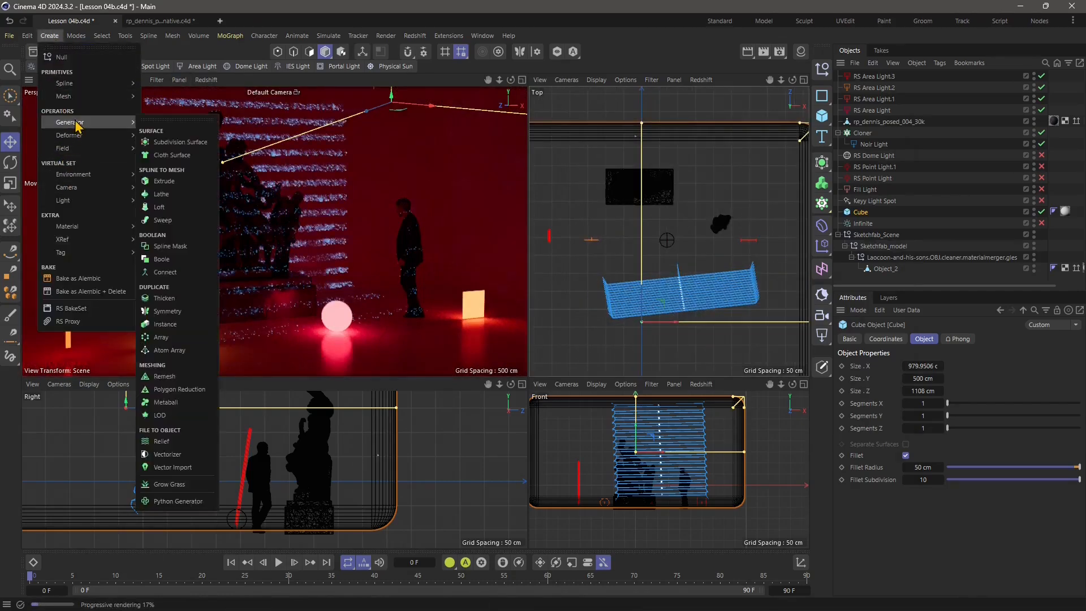
{"action": "mouse_move", "coordinate": [91, 97]}
{"action": "left_click", "coordinate": [155, 103]}
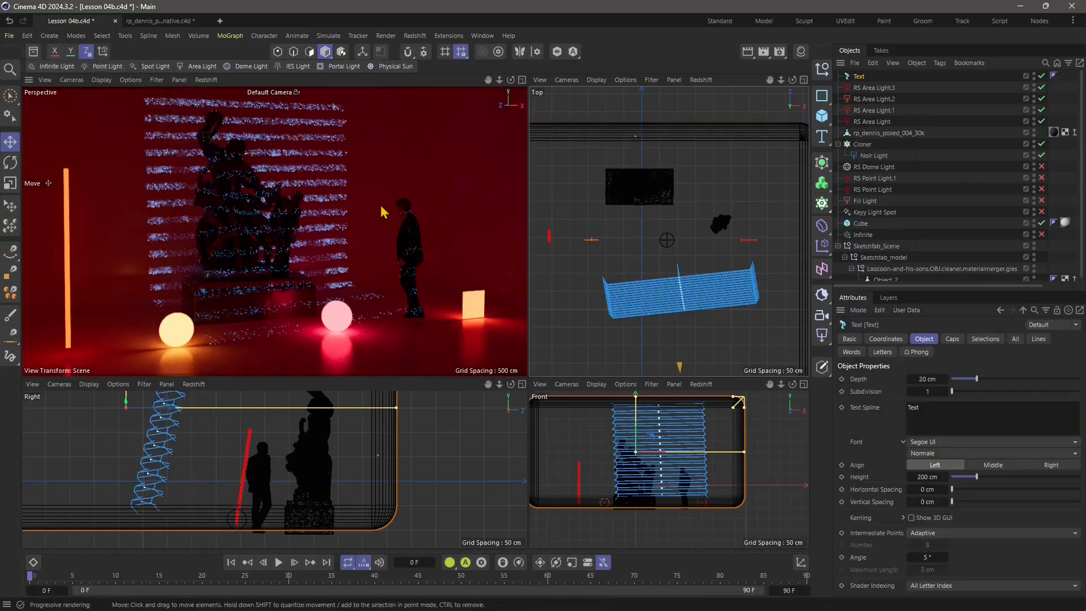
{"action": "left_click", "coordinate": [969, 416]}
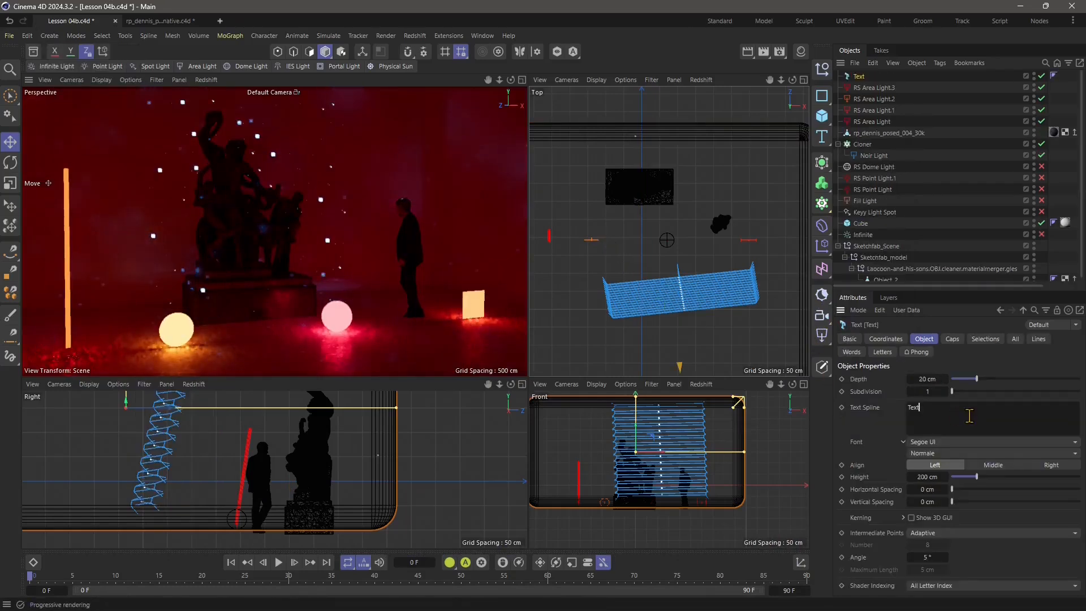
{"action": "type", "text": "REDSHIFT"}
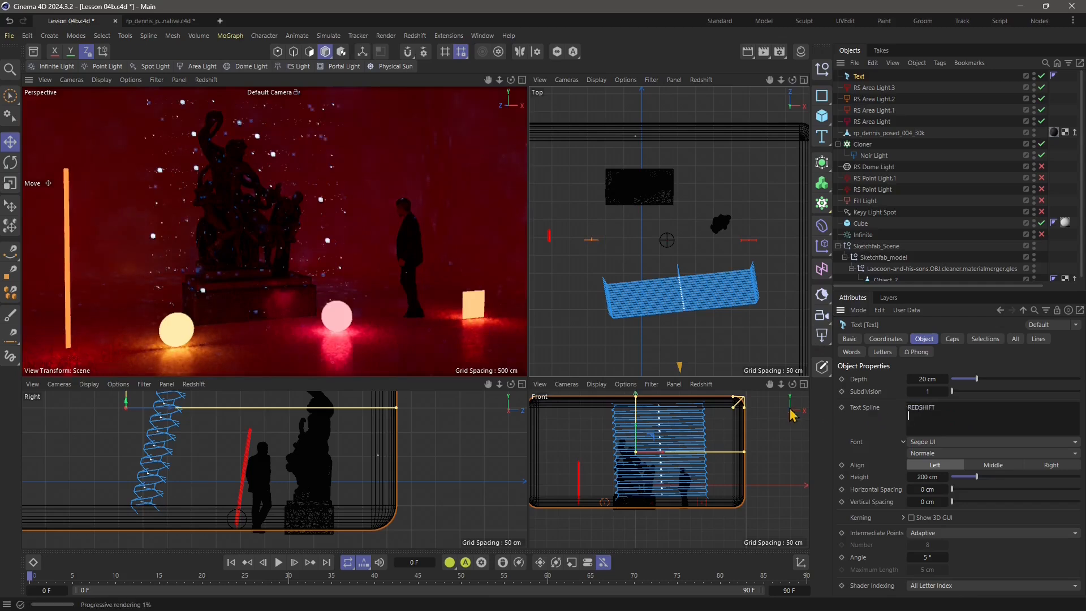
Step: Position the REDSHIFT text in the top view behind the statue, roughly centred and against the room's back wall
{"action": "scroll", "coordinate": [656, 255], "scroll_direction": "down", "scroll_amount": 6}
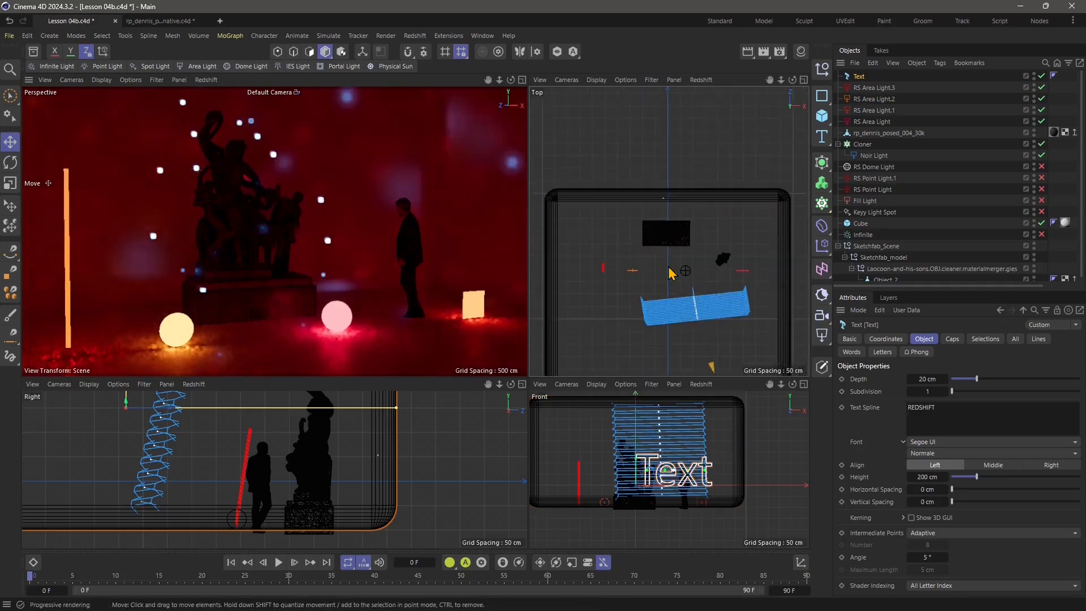
{"action": "scroll", "coordinate": [670, 271], "scroll_direction": "down", "scroll_amount": 5}
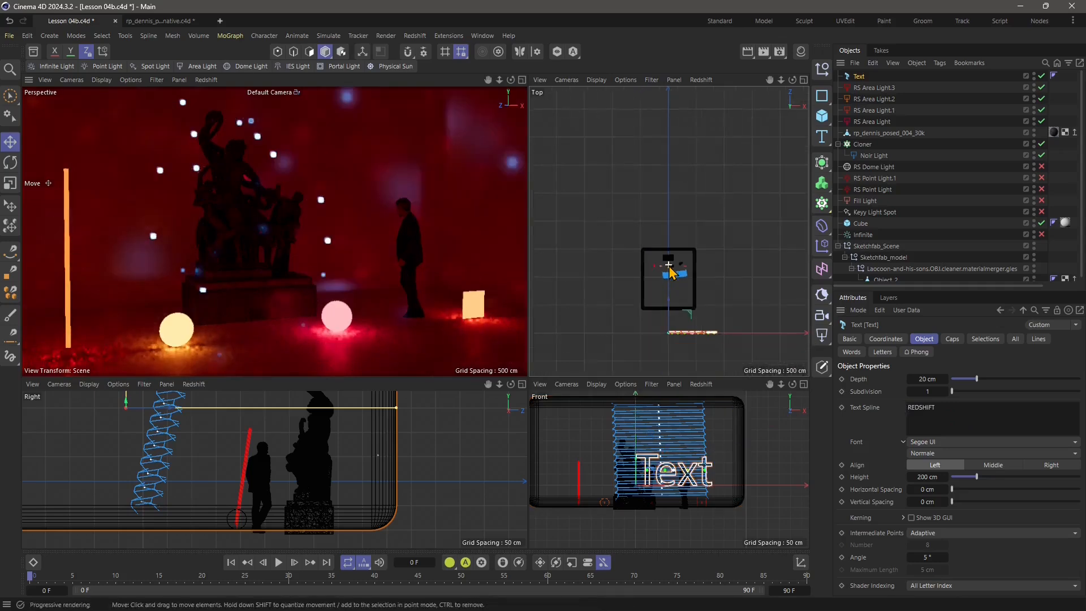
{"action": "left_click_drag", "start_coordinate": [690, 312], "coordinate": [663, 257]}
{"action": "scroll", "coordinate": [663, 257], "scroll_direction": "up", "scroll_amount": 4}
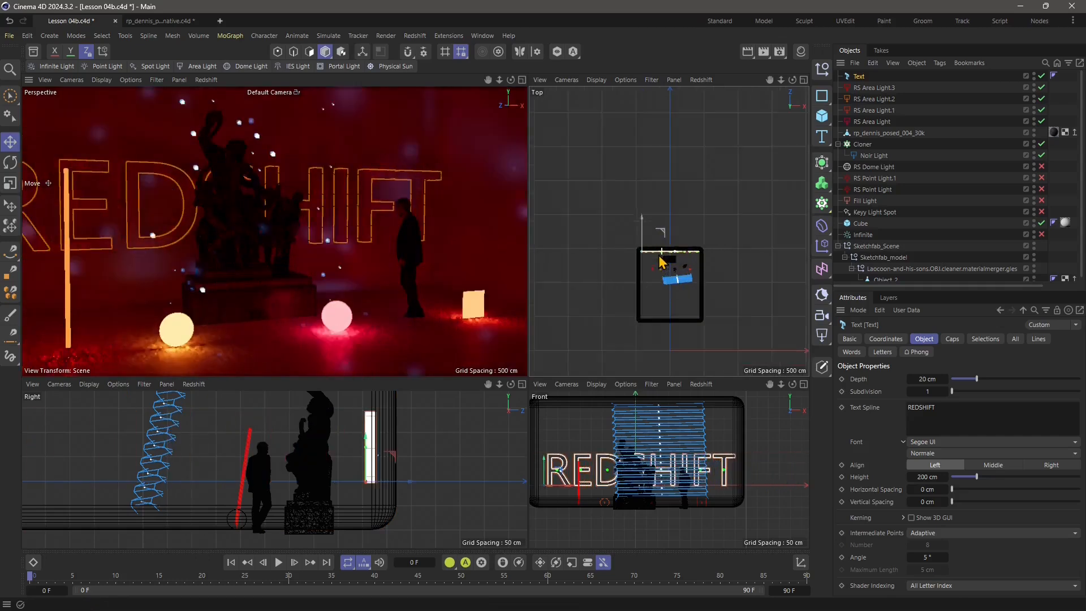
{"action": "scroll", "coordinate": [659, 235], "scroll_direction": "up", "scroll_amount": 5}
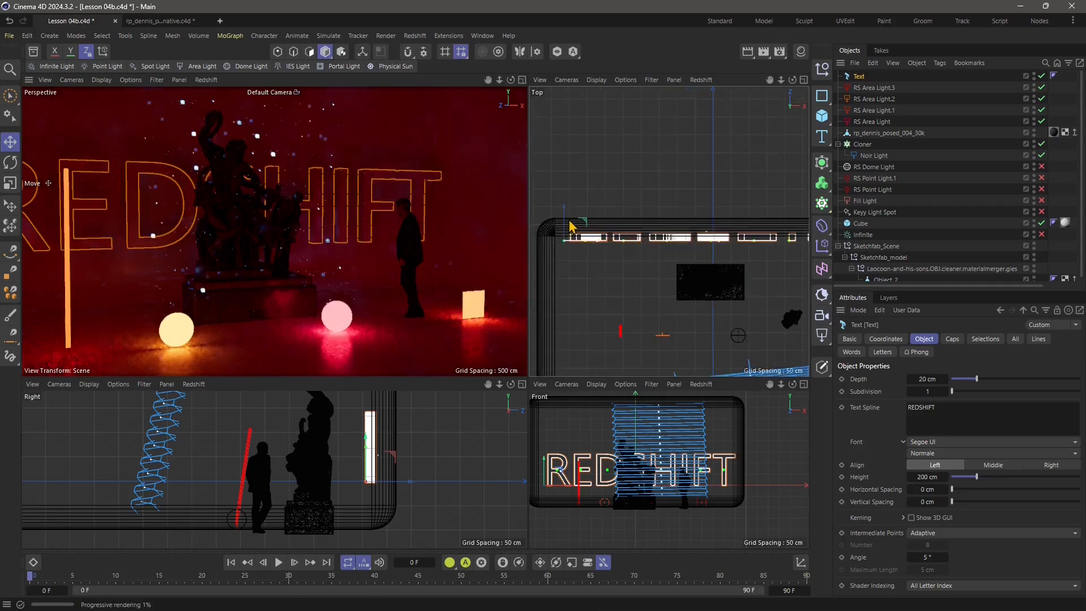
{"action": "left_click_drag", "start_coordinate": [568, 225], "coordinate": [565, 213]}
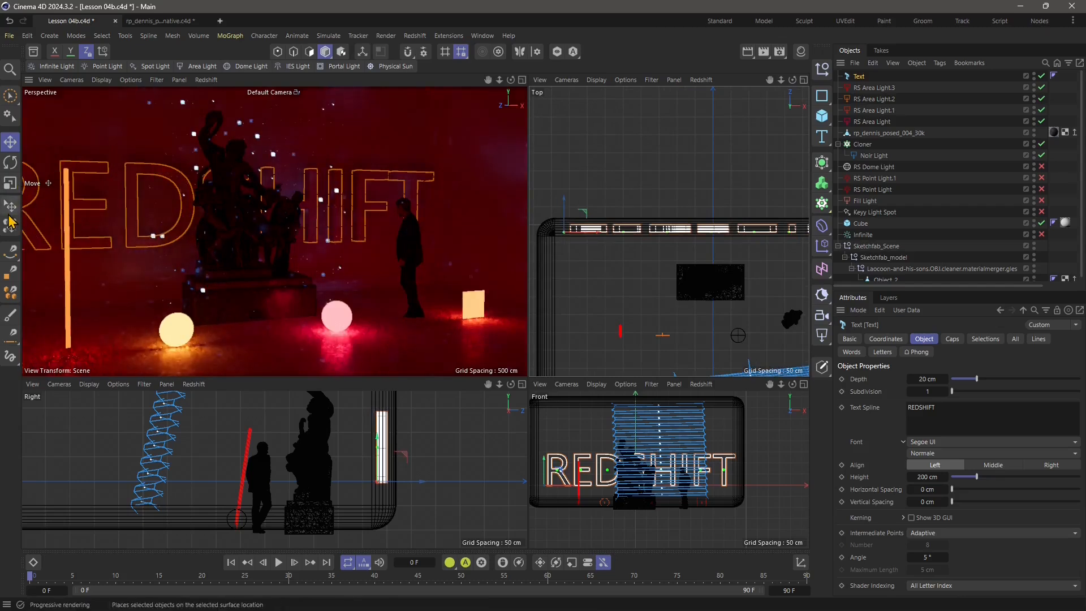
Step: Scale the REDSHIFT text down to about 153.6 cm high and raise it along Y to the upper part of the back wall
{"action": "left_click", "coordinate": [11, 183]}
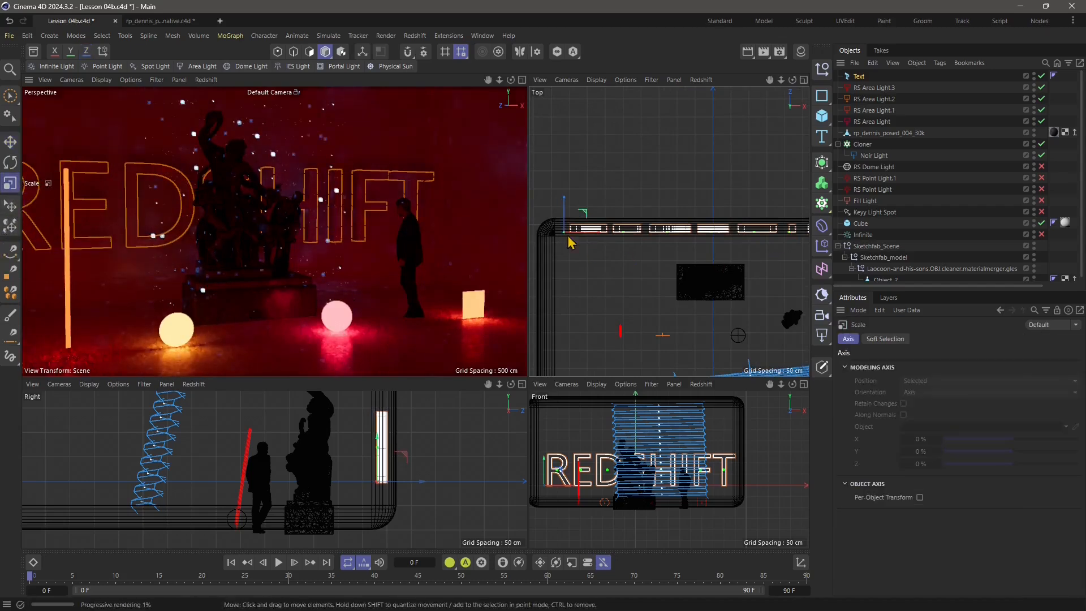
{"action": "left_click_drag", "start_coordinate": [609, 194], "coordinate": [624, 232]}
{"action": "left_click", "coordinate": [10, 141]}
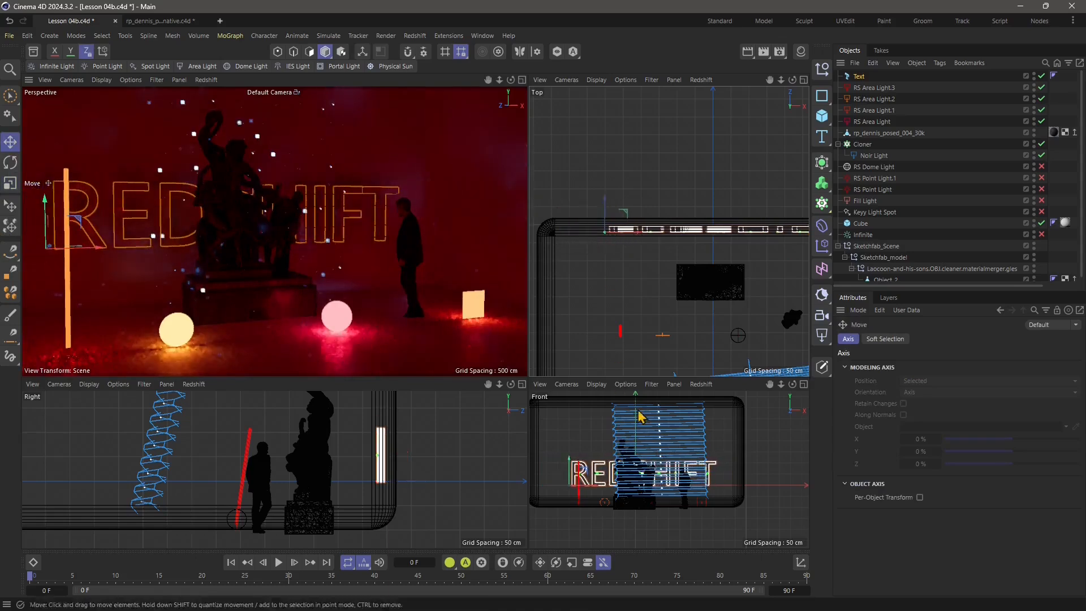
{"action": "left_click_drag", "start_coordinate": [636, 421], "coordinate": [636, 388]}
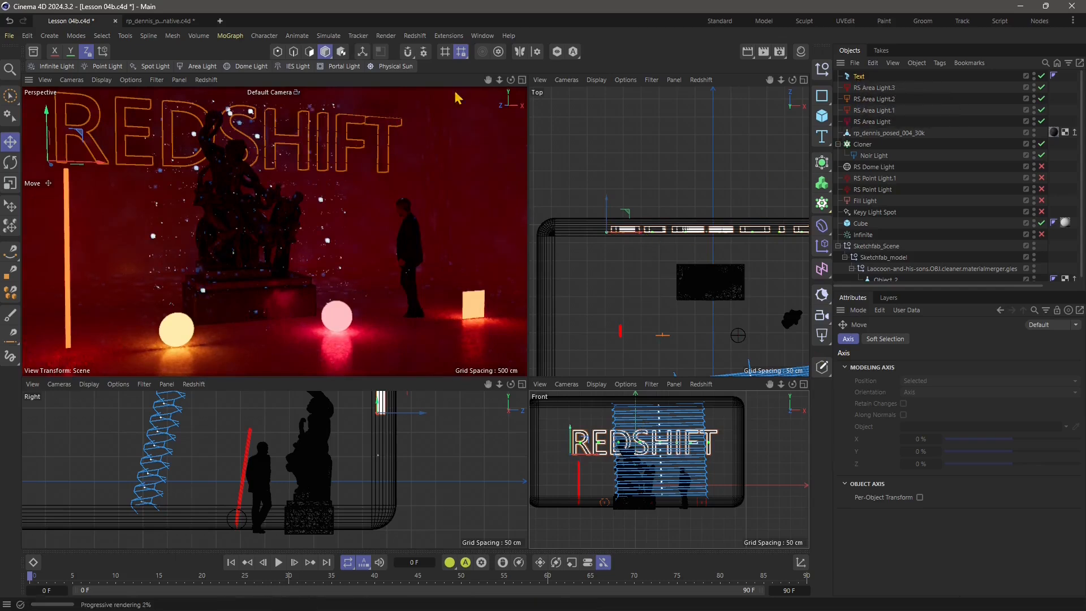
Step: Duplicate the red cylinder light RS Area Light.3 and set the copy's area shape to Mesh
{"action": "left_click", "coordinate": [865, 91]}
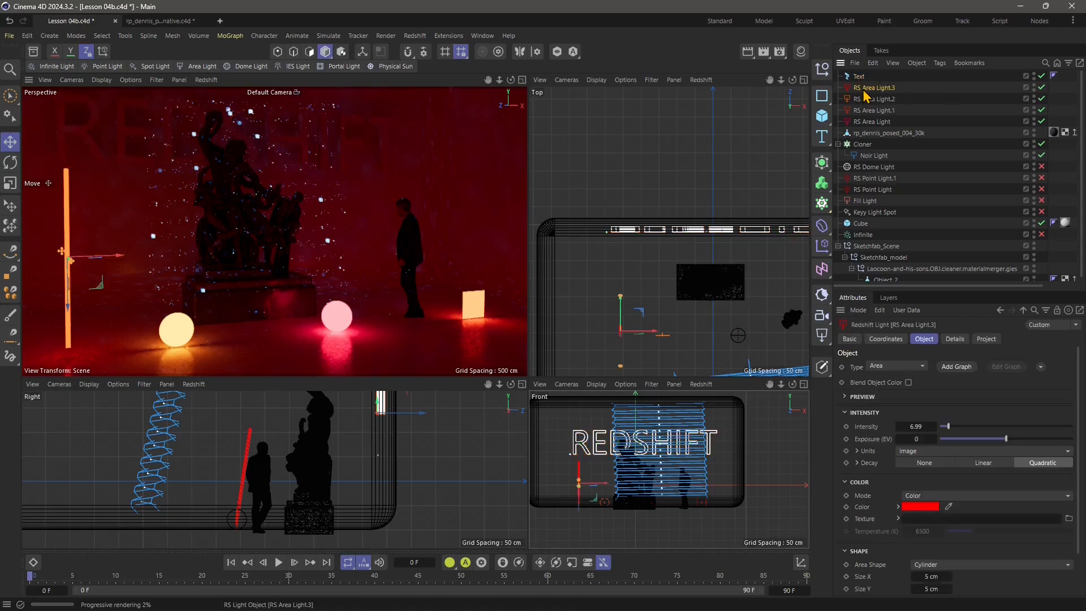
{"action": "key", "text": "ctrl+c"}
{"action": "key", "text": "ctrl+v"}
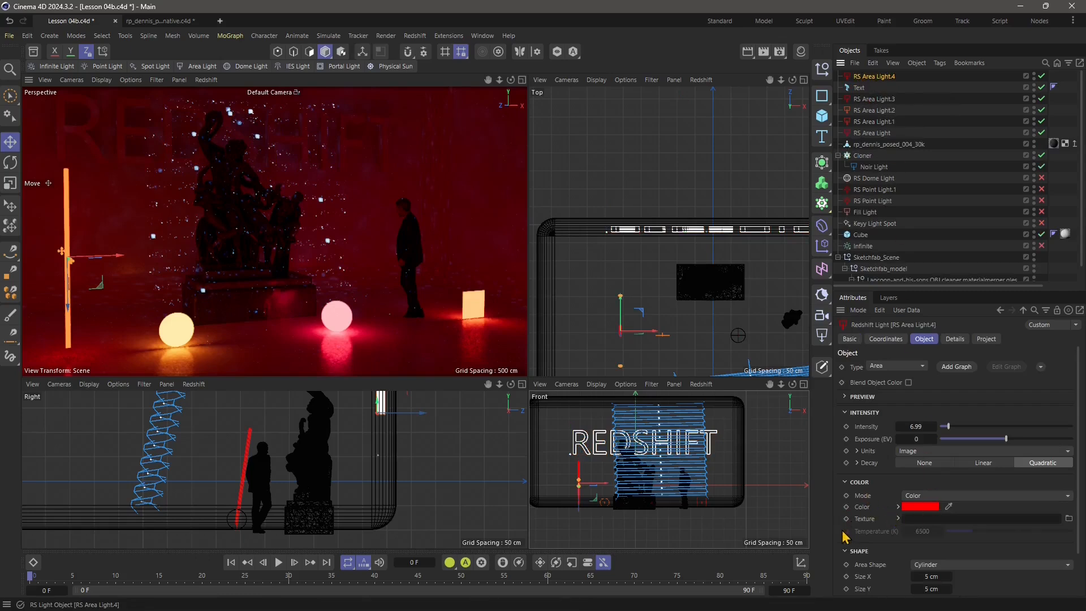
{"action": "left_click", "coordinate": [943, 565]}
{"action": "left_click", "coordinate": [939, 555]}
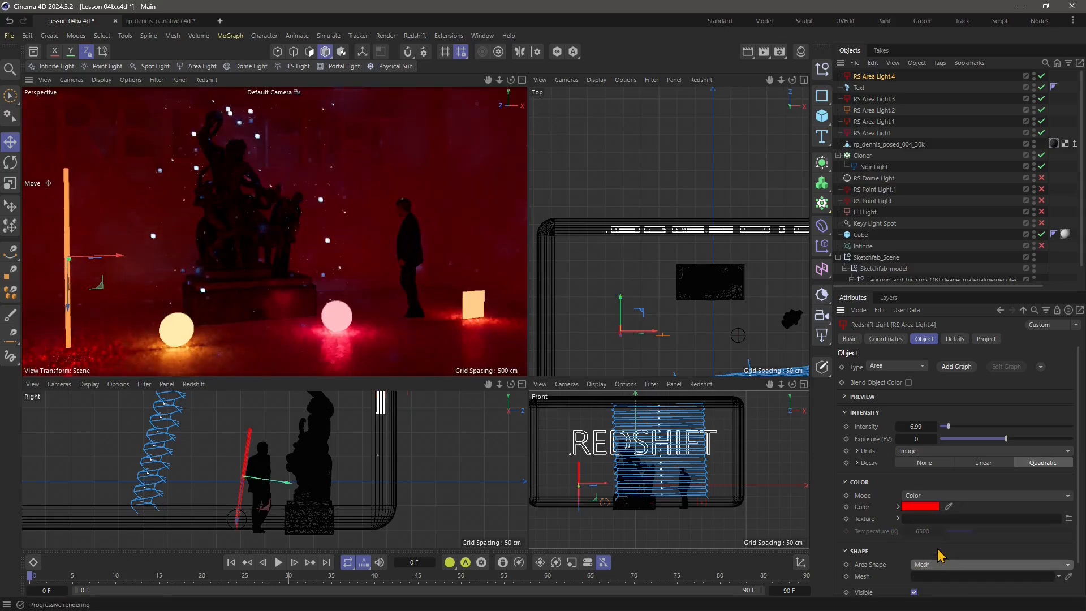
Step: Assign the REDSHIFT Text object as the duplicated light's mesh by picking it in the perspective view
{"action": "scroll", "coordinate": [1008, 549], "scroll_direction": "down", "scroll_amount": 2}
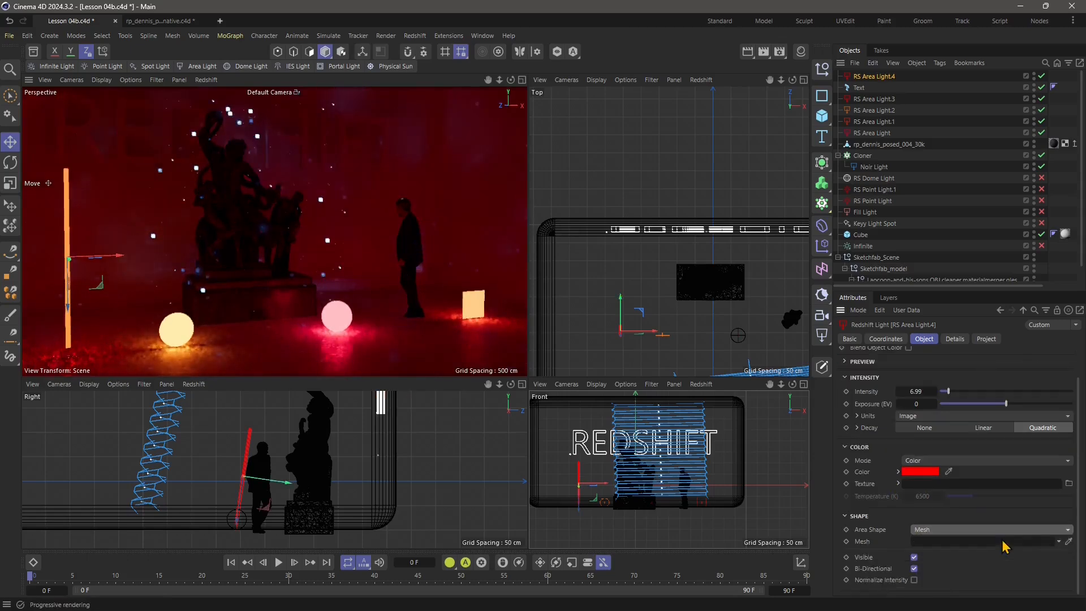
{"action": "left_click", "coordinate": [1058, 543]}
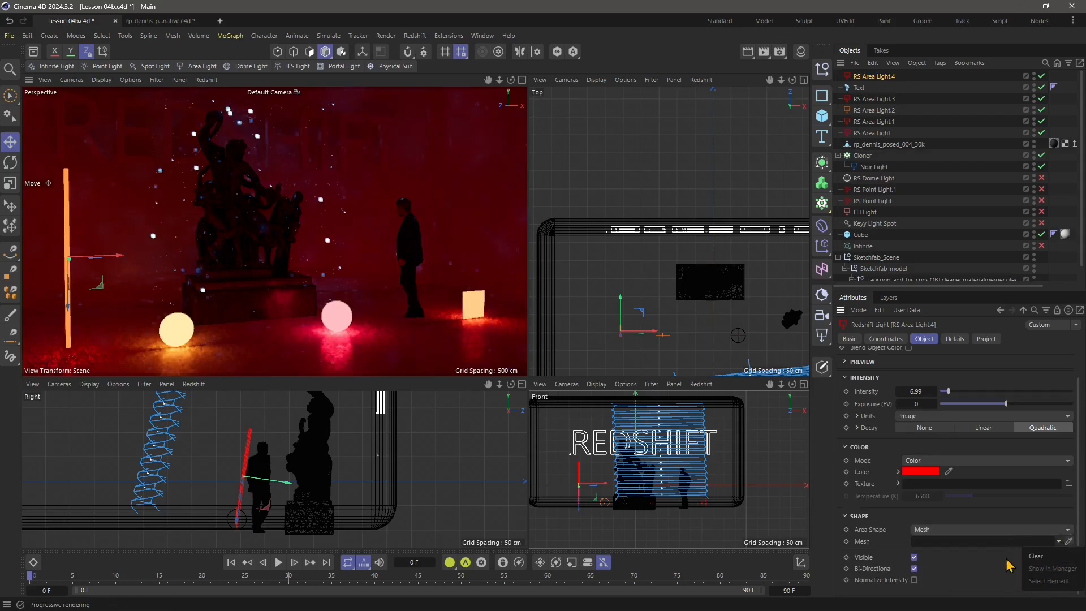
{"action": "left_click", "coordinate": [1068, 541]}
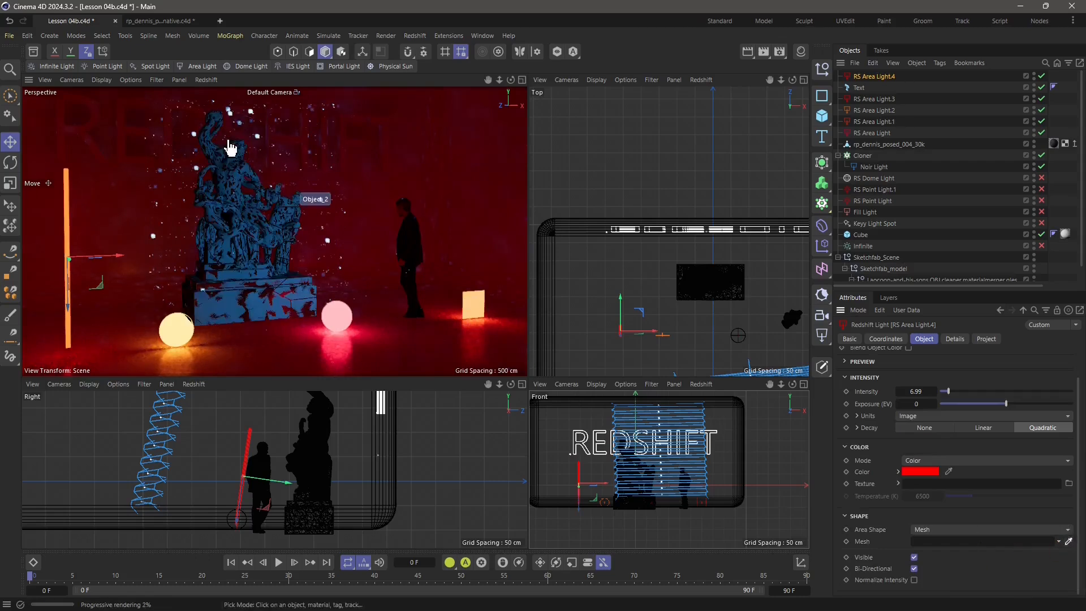
{"action": "left_click", "coordinate": [173, 141]}
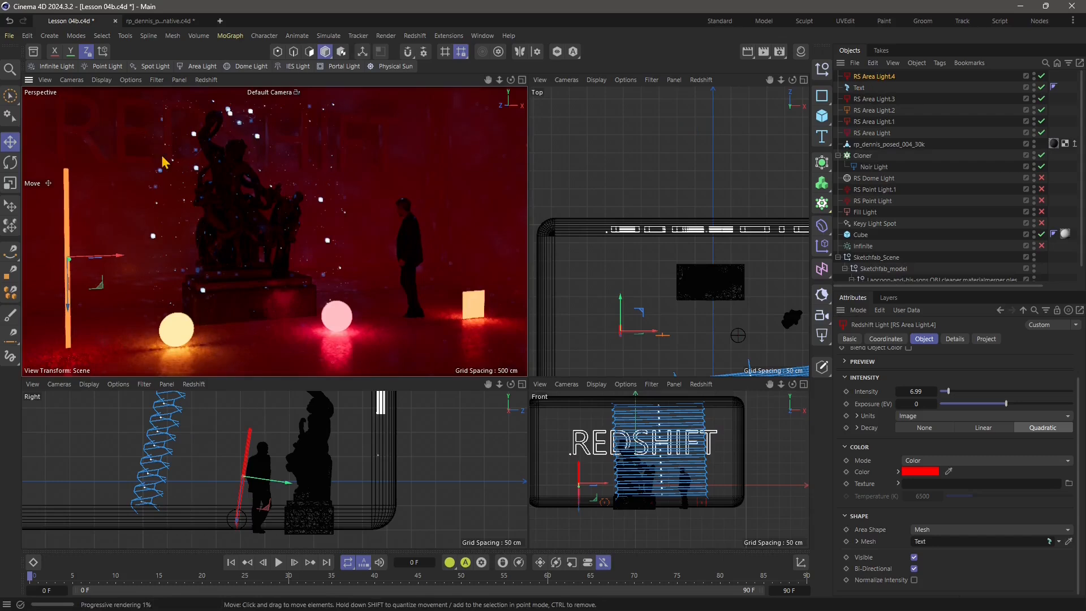
Step: Raise the mesh light's intensity to 38.77 and turn off Redshift RT mode in the perspective view
{"action": "left_click_drag", "start_coordinate": [948, 391], "coordinate": [991, 391]}
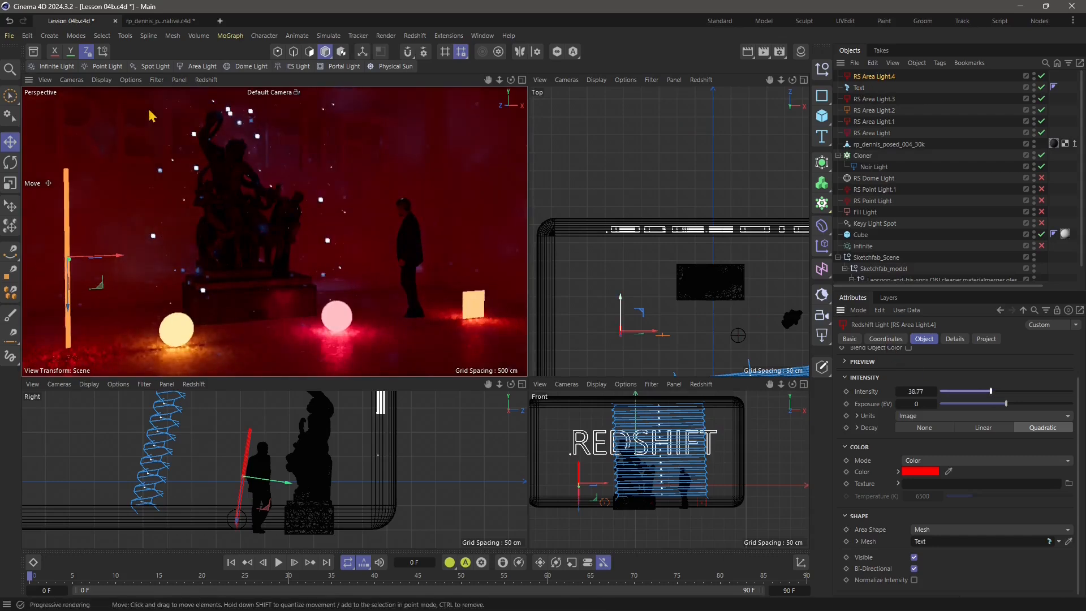
{"action": "left_click", "coordinate": [205, 82]}
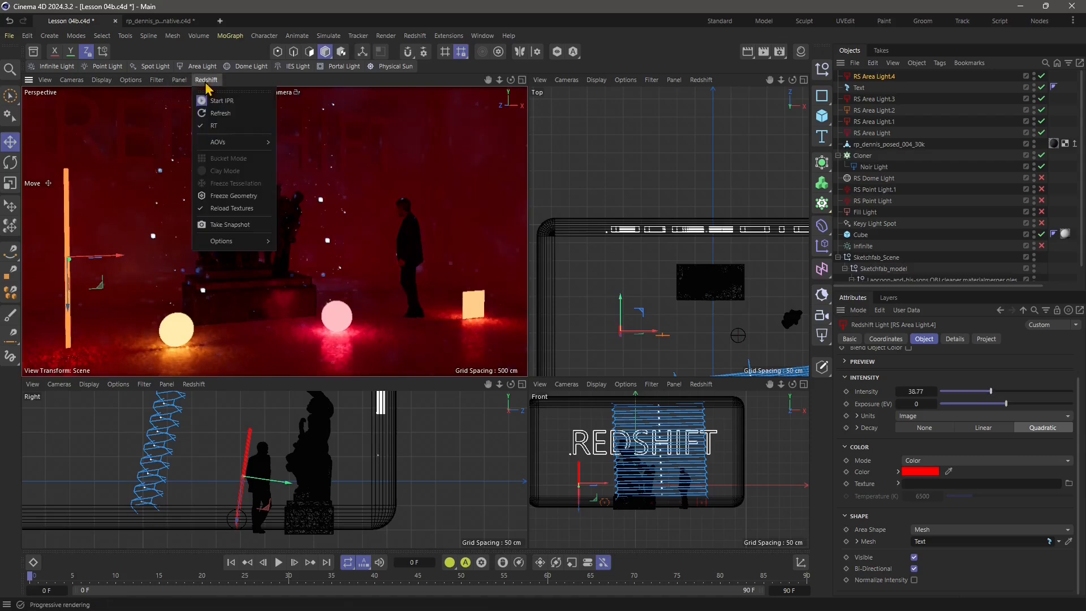
{"action": "left_click", "coordinate": [205, 126]}
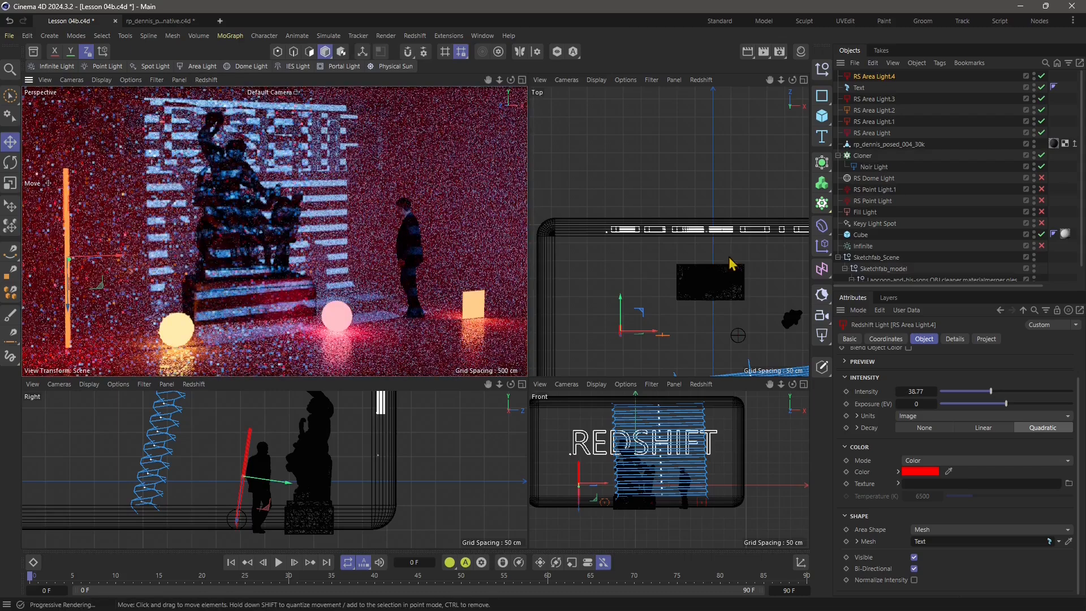
Step: Make the REDSHIFT Text object editable
{"action": "left_click", "coordinate": [879, 87]}
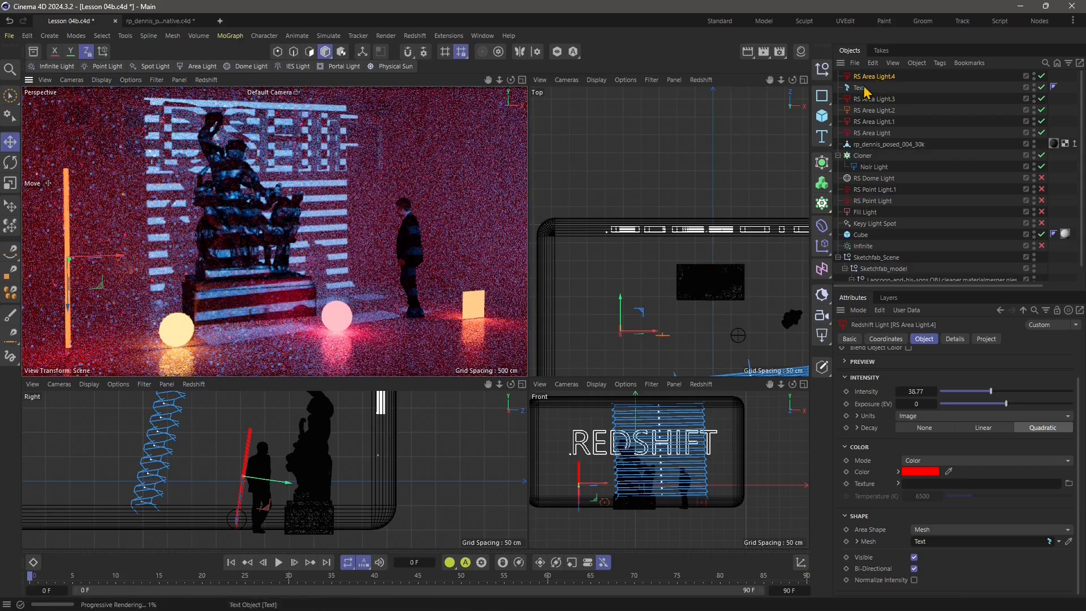
{"action": "right_click", "coordinate": [860, 94]}
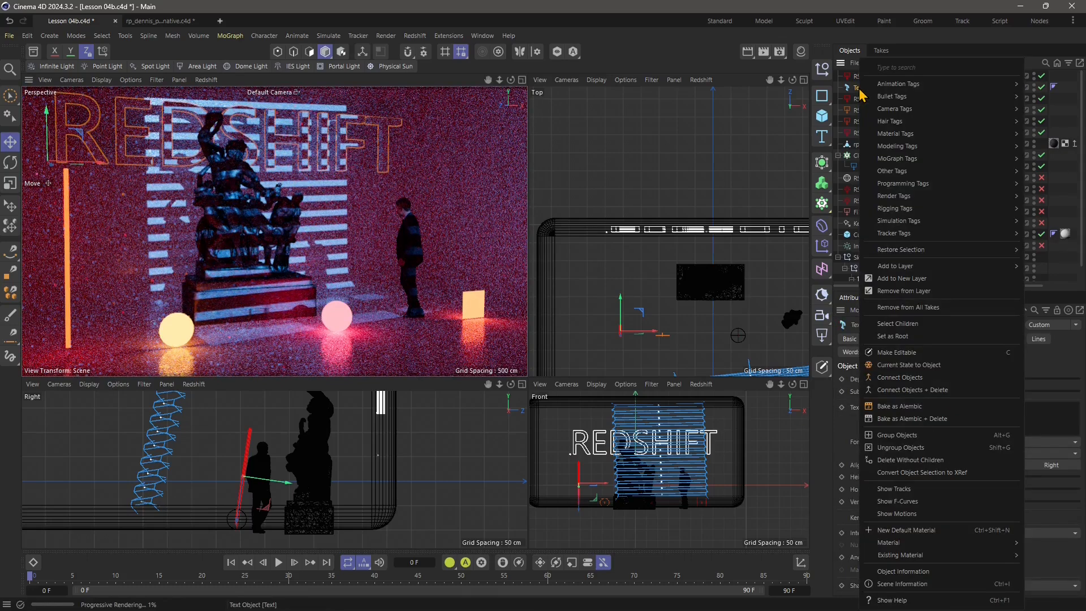
{"action": "left_click", "coordinate": [853, 87]}
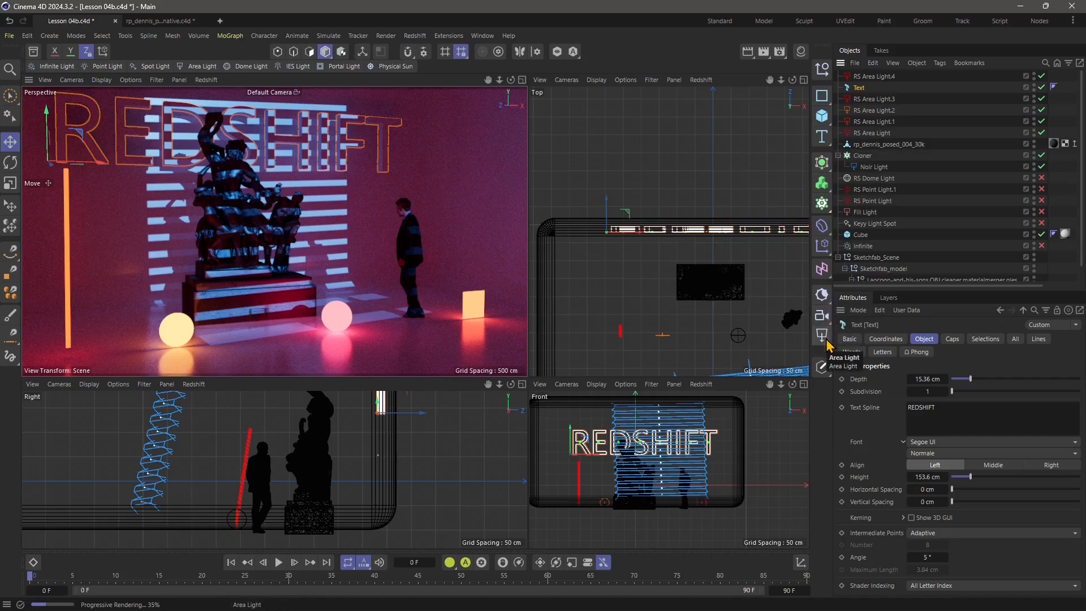
{"action": "left_click", "coordinate": [824, 369]}
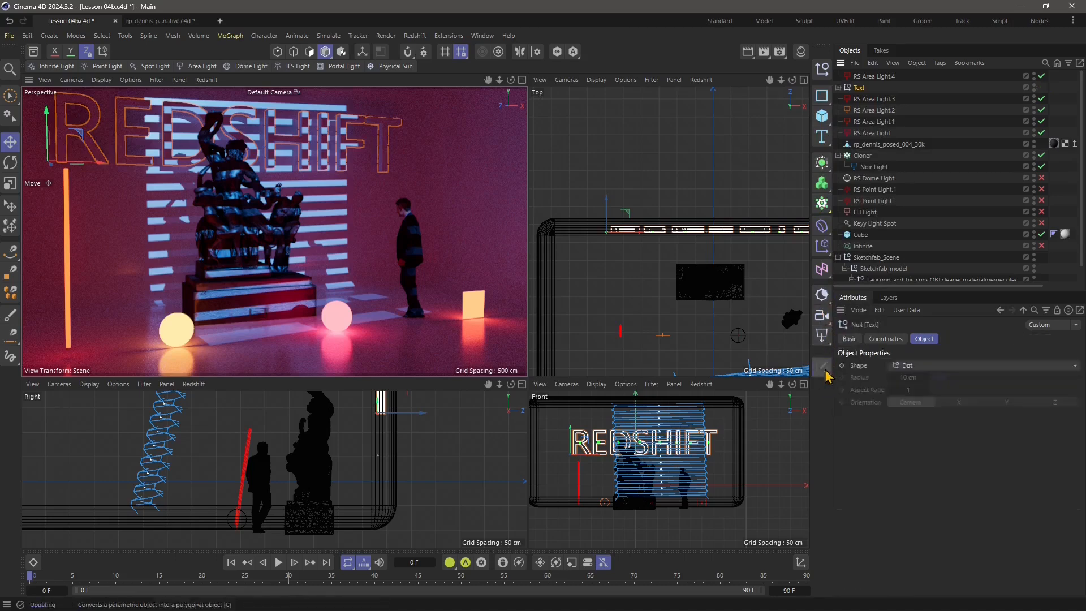
Step: Expand the Text hierarchy and select all its letter extrude objects from R to T
{"action": "left_click", "coordinate": [838, 88]}
{"action": "left_click", "coordinate": [844, 99]}
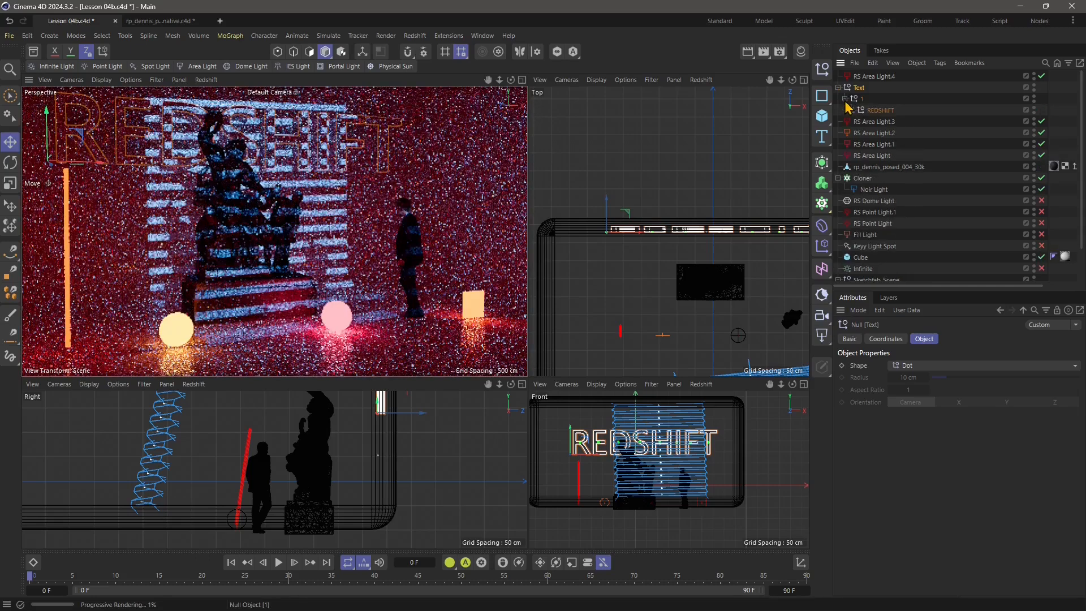
{"action": "left_click", "coordinate": [851, 110]}
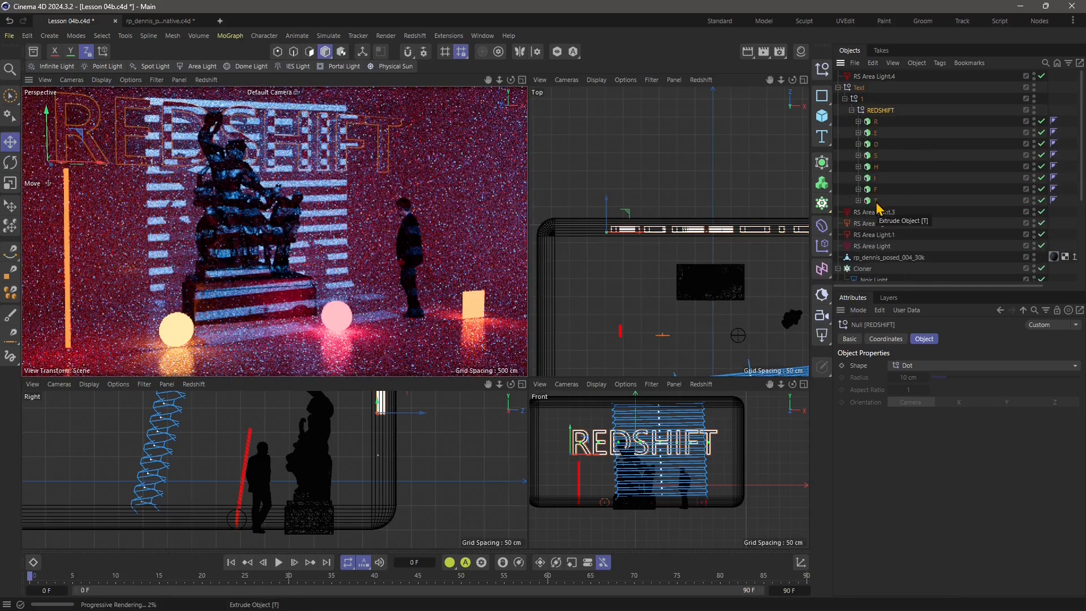
{"action": "left_click", "coordinate": [876, 121]}
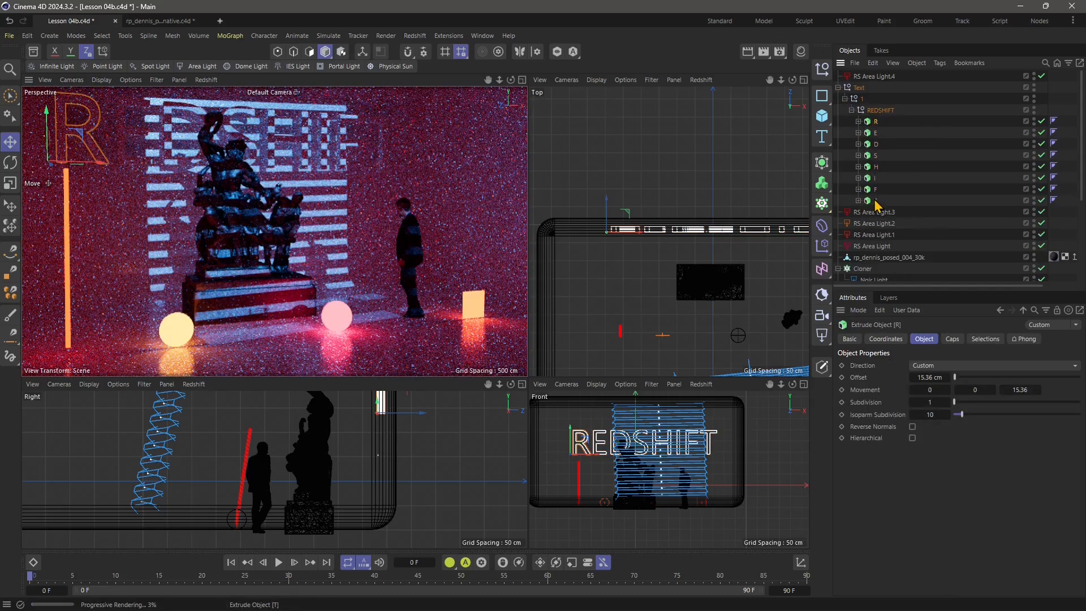
{"action": "scroll", "coordinate": [877, 202], "scroll_direction": "down", "scroll_amount": 3}
{"action": "scroll", "coordinate": [878, 201], "scroll_direction": "down", "scroll_amount": 5}
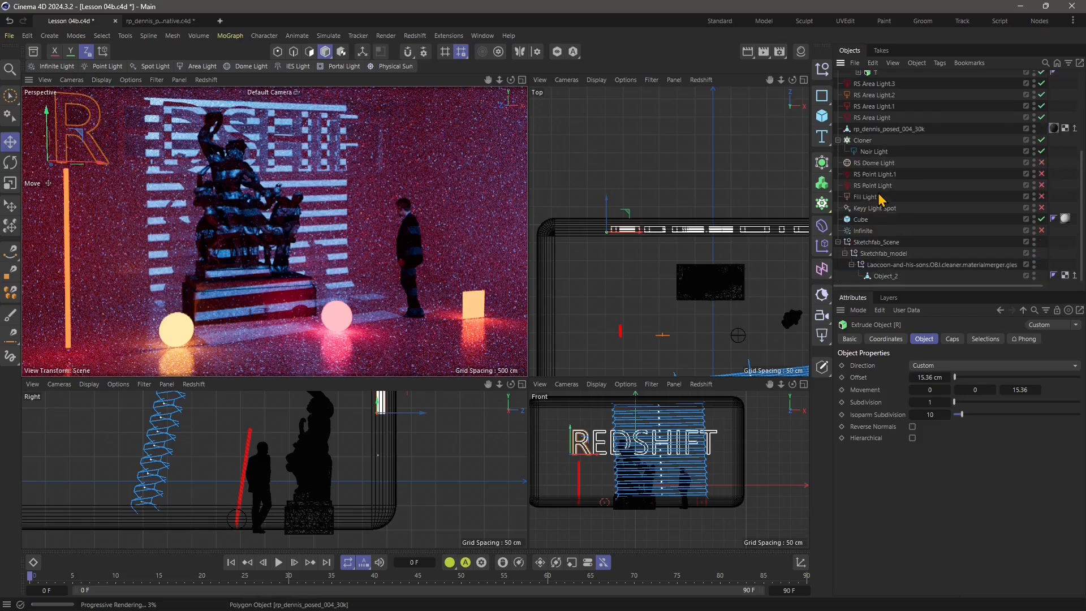
{"action": "scroll", "coordinate": [879, 199], "scroll_direction": "up", "scroll_amount": 8}
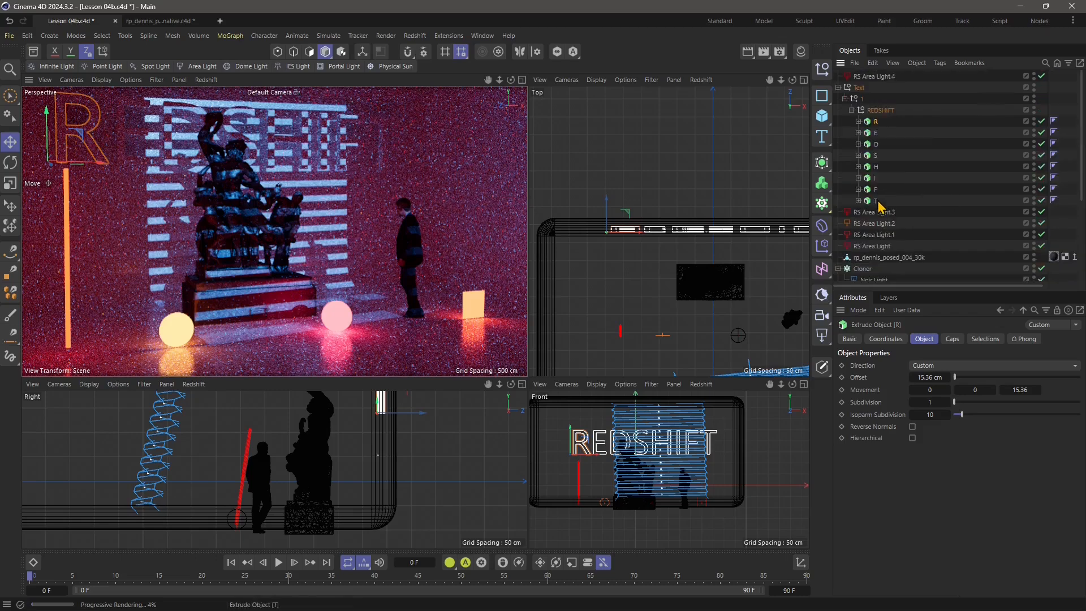
{"action": "left_click", "coordinate": [875, 201], "text": "shift"}
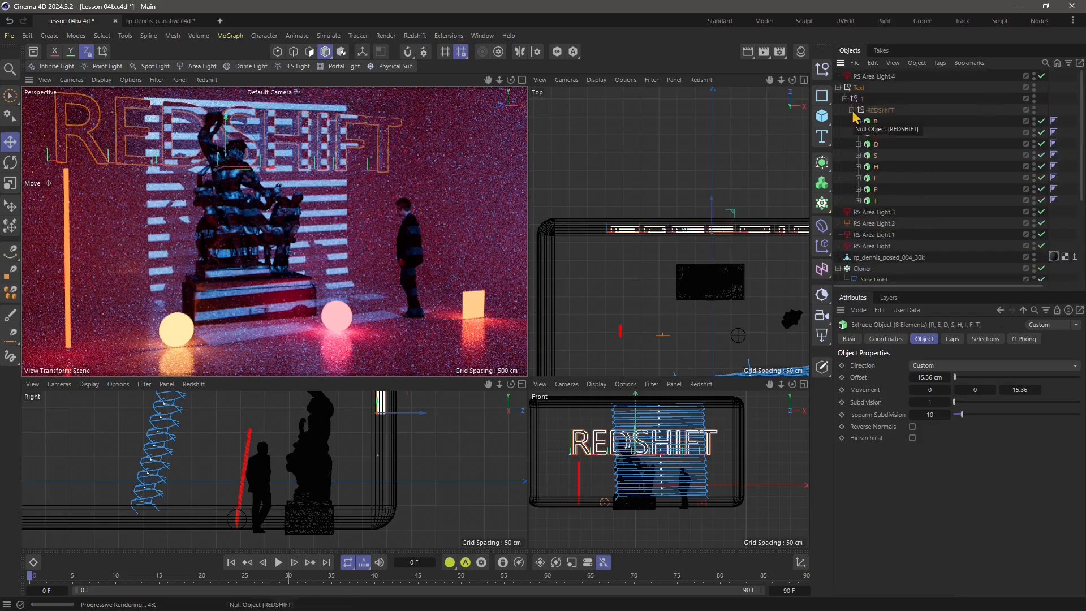
Step: Create a polygon copy of the whole Text hierarchy with Current State to Object
{"action": "right_click", "coordinate": [864, 94]}
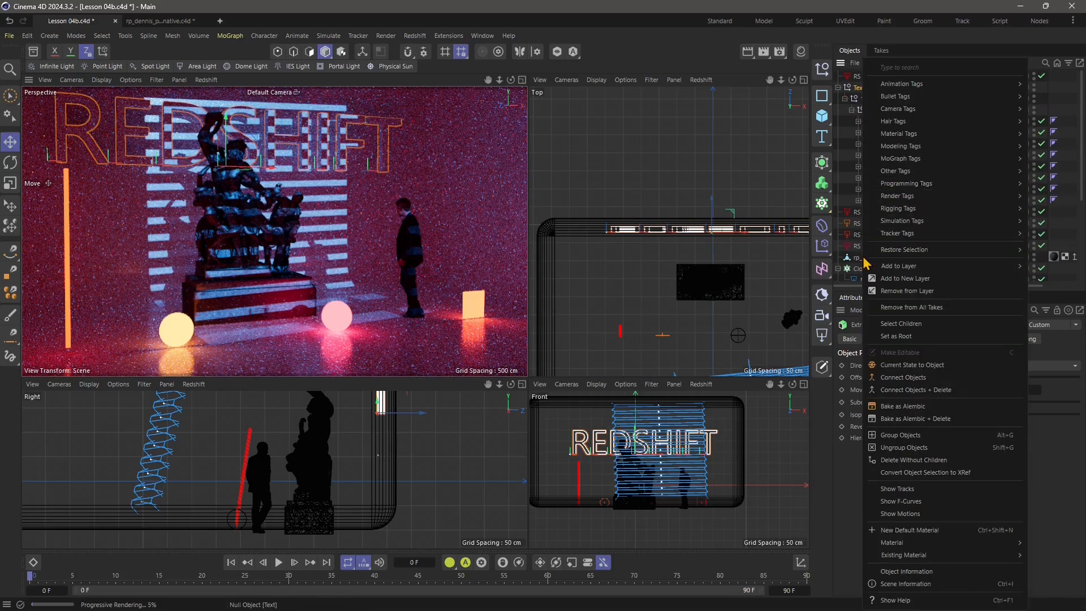
{"action": "left_click", "coordinate": [905, 325]}
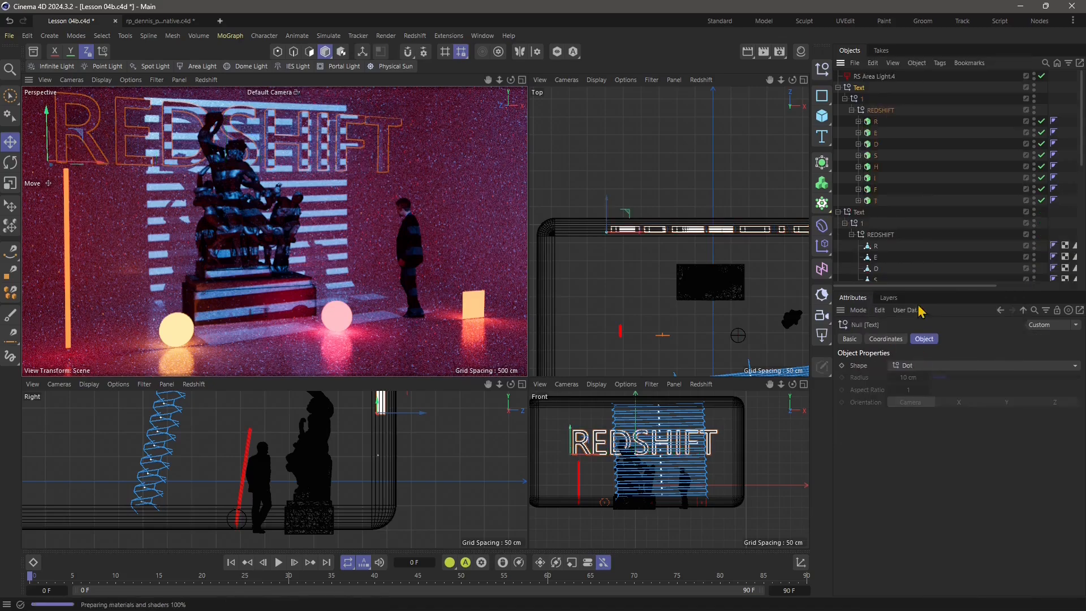
{"action": "left_click", "coordinate": [883, 201]}
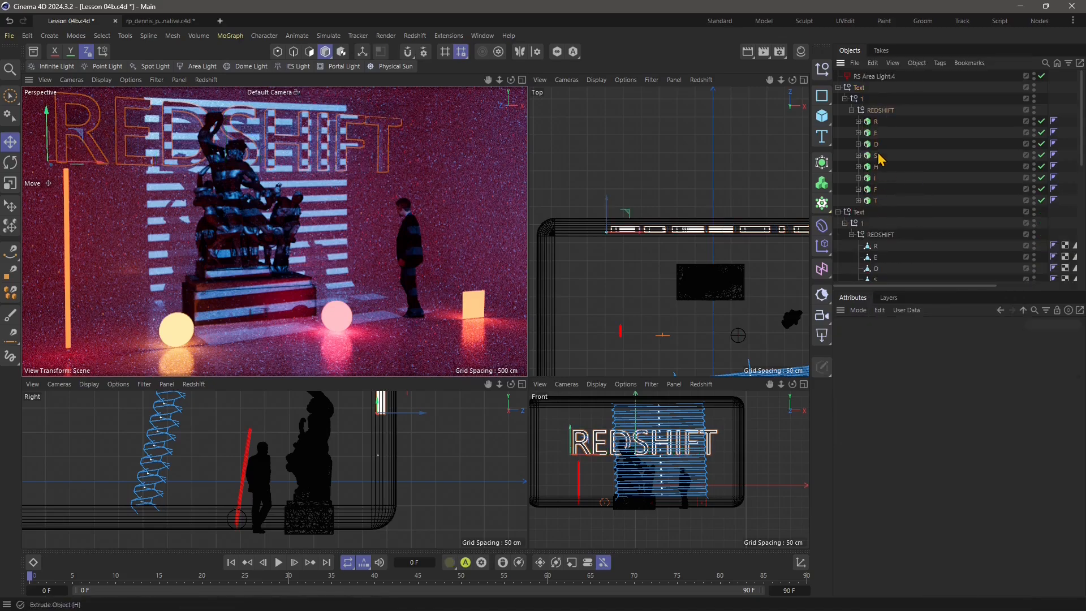
Step: Collapse both Text hierarchies and delete the original one that holds the extrude objects
{"action": "left_click", "coordinate": [838, 87]}
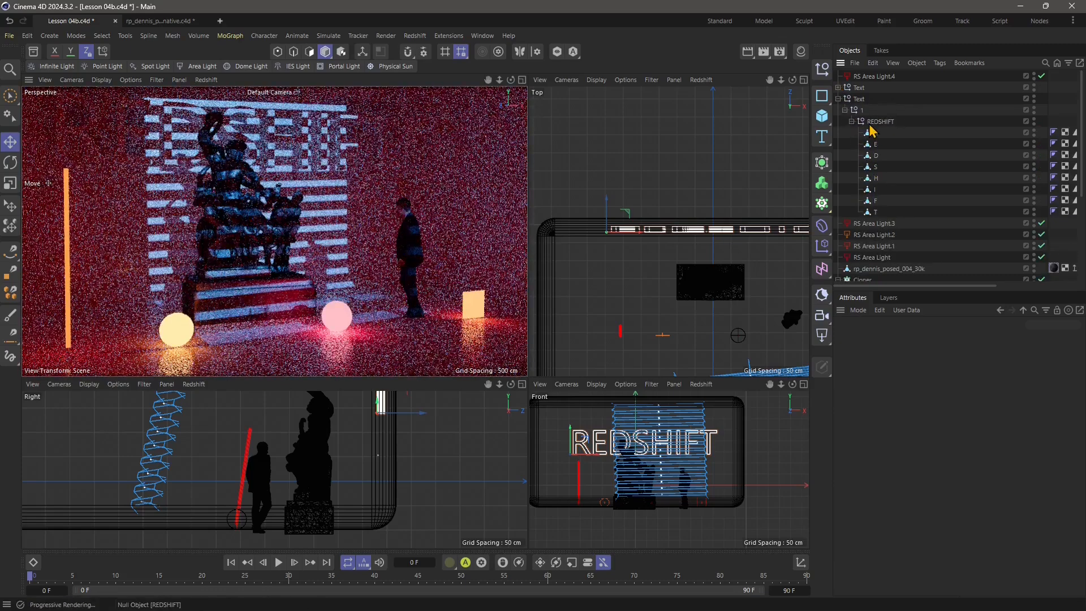
{"action": "left_click", "coordinate": [839, 99]}
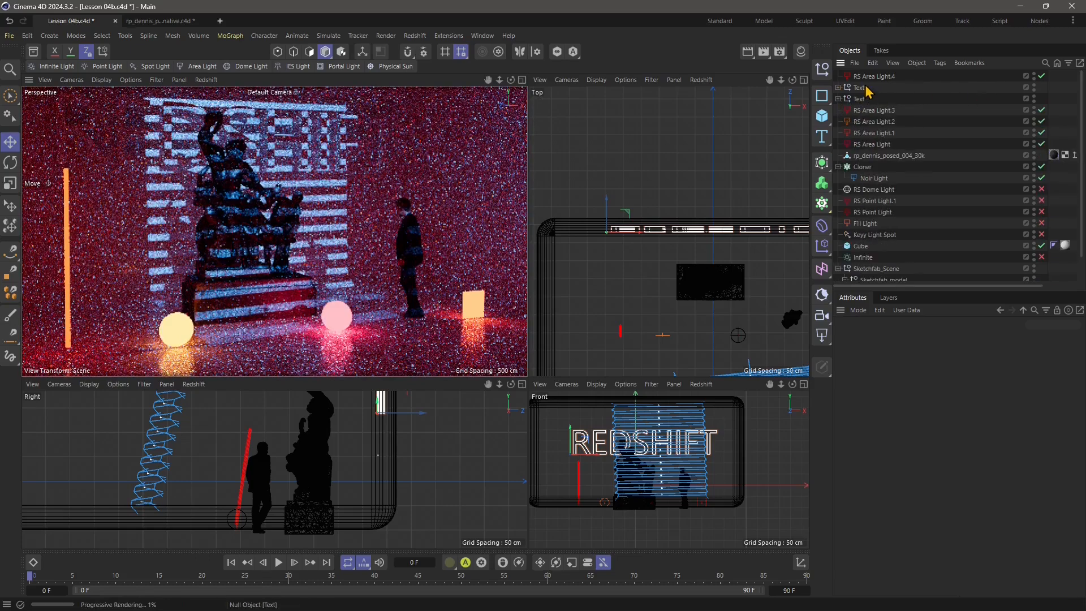
{"action": "left_click", "coordinate": [862, 87]}
{"action": "key", "text": "Delete"}
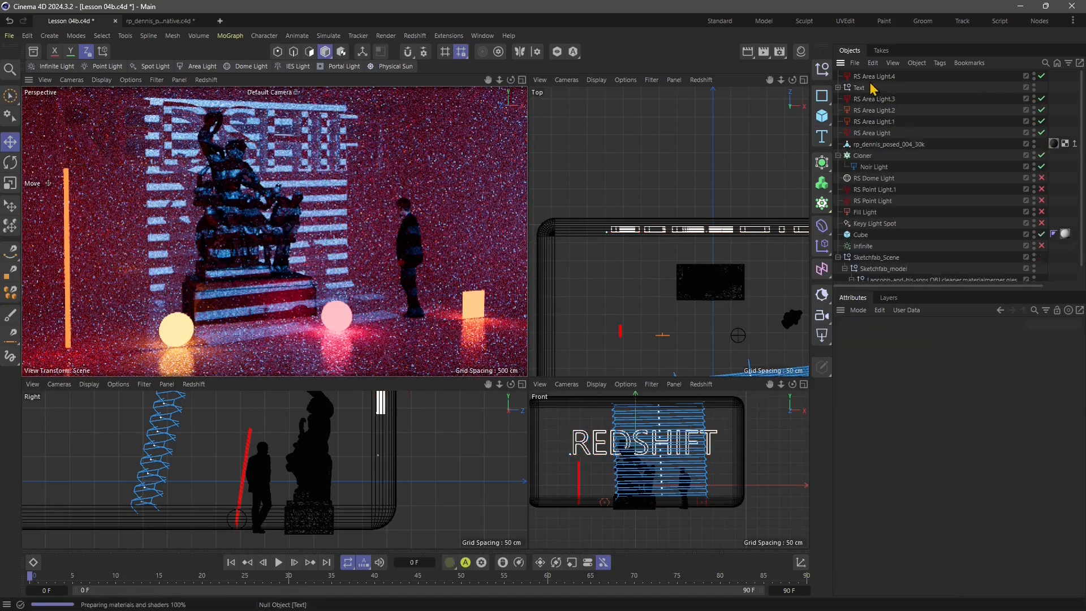
Step: Merge the polygon letters R to T of the remaining Text hierarchy into one object with Connect Objects + Delete
{"action": "left_click", "coordinate": [858, 87]}
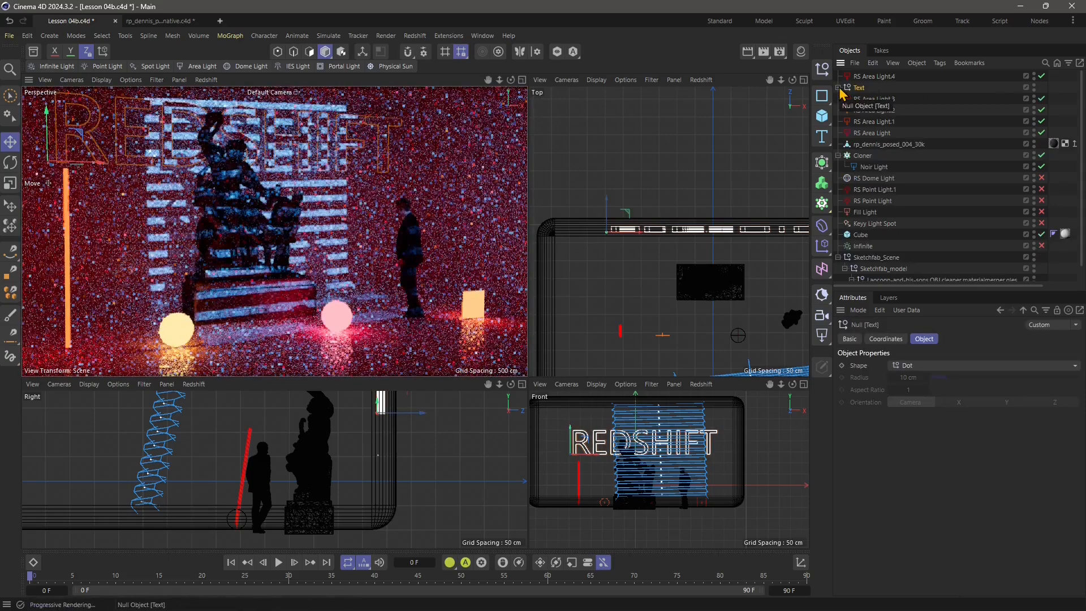
{"action": "left_click", "coordinate": [838, 88], "text": "ctrl"}
{"action": "left_click", "coordinate": [882, 124]}
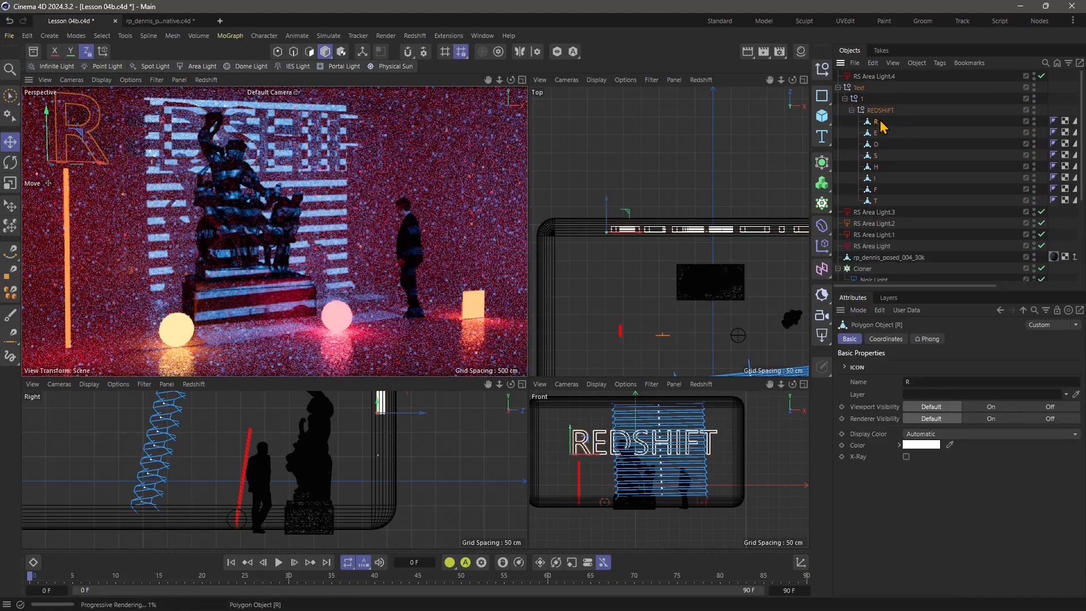
{"action": "left_click", "coordinate": [882, 200], "text": "shift"}
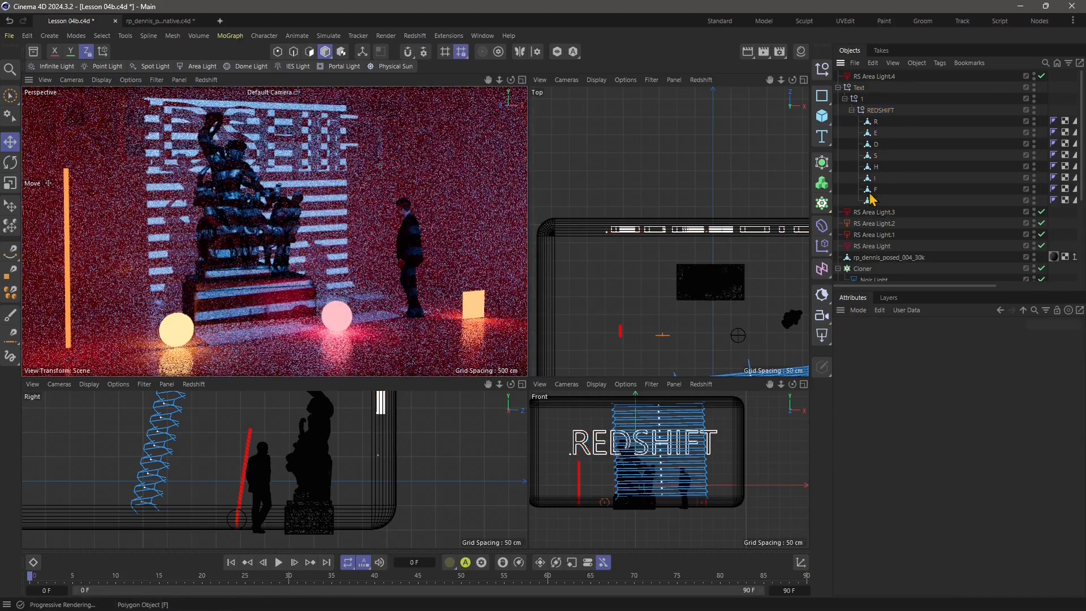
{"action": "left_click", "coordinate": [874, 200]}
{"action": "left_click", "coordinate": [869, 123], "text": "shift"}
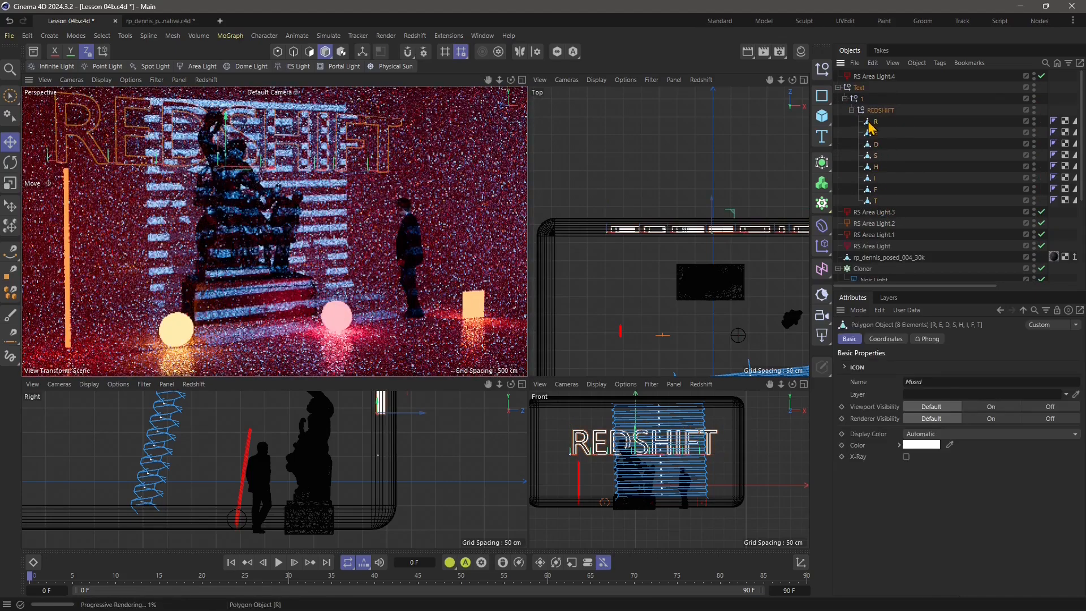
{"action": "right_click", "coordinate": [871, 124]}
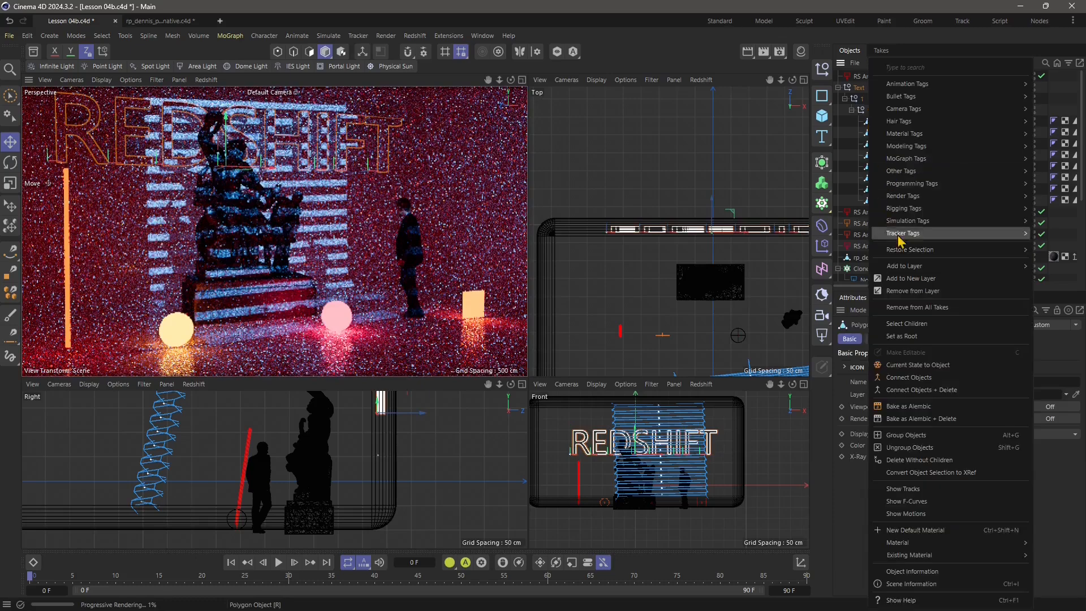
{"action": "left_click", "coordinate": [923, 379]}
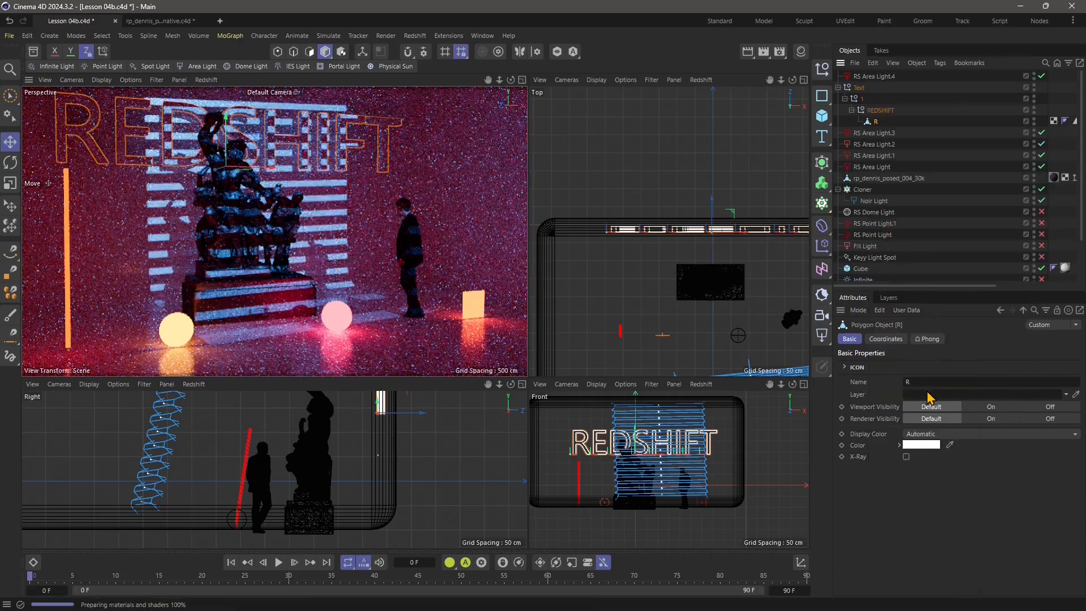
Step: Rename the merged letter polygon object under the Text hierarchy as TEXT
{"action": "double_click", "coordinate": [875, 122]}
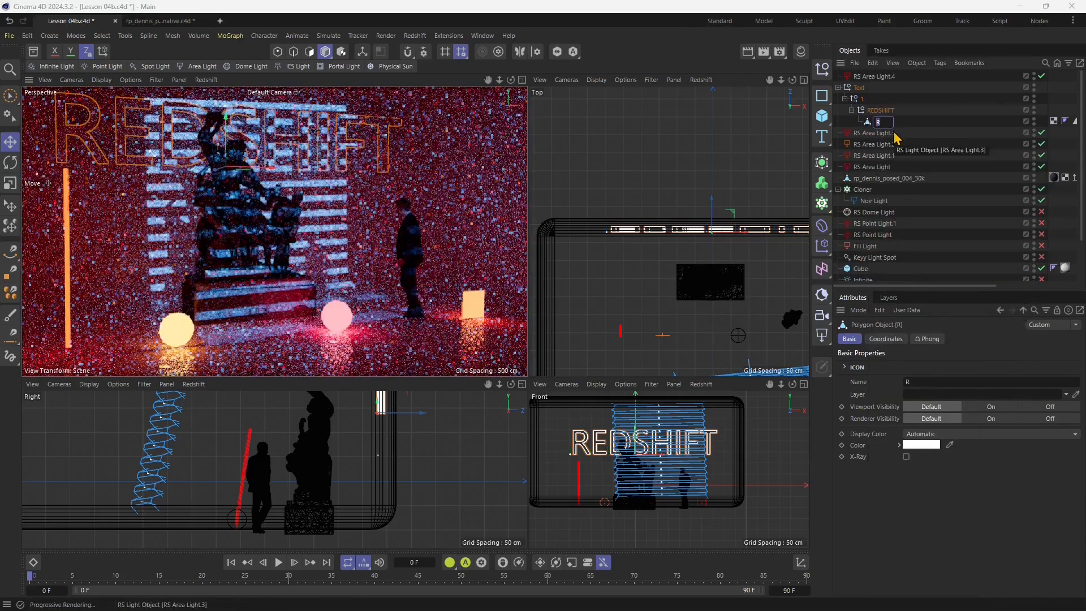
{"action": "type", "text": "TESTO"}
{"action": "key", "text": "Return"}
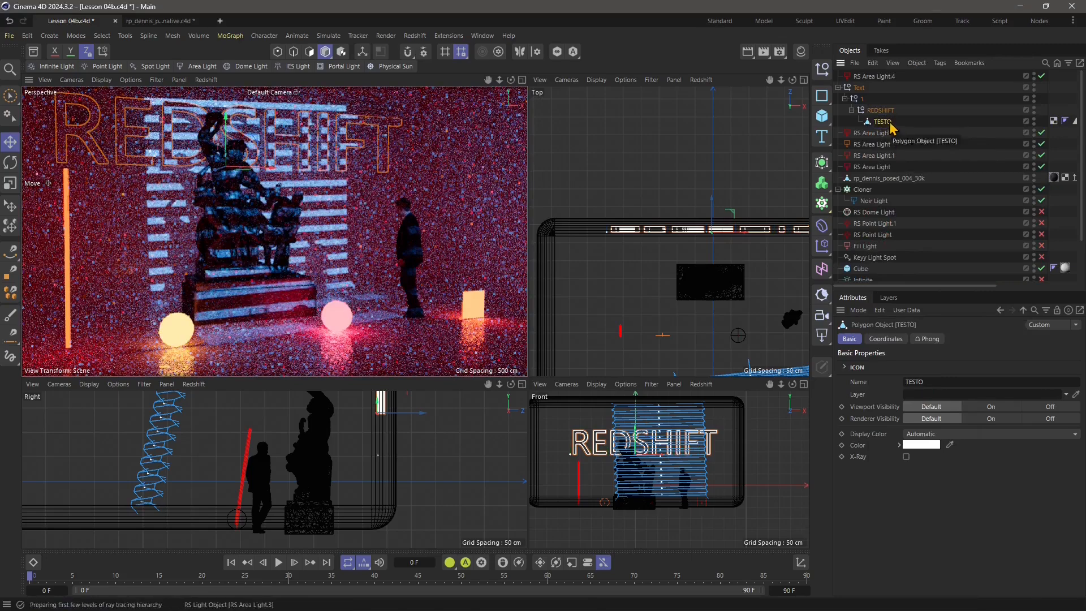
{"action": "double_click", "coordinate": [885, 122]}
{"action": "type", "text": "TEXT"}
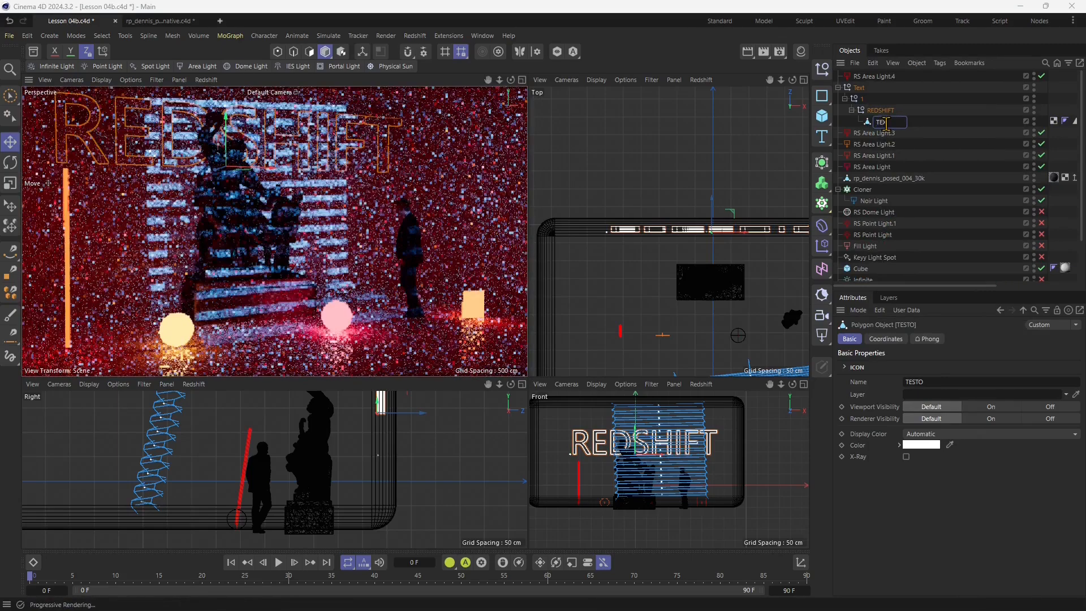
{"action": "key", "text": "Return"}
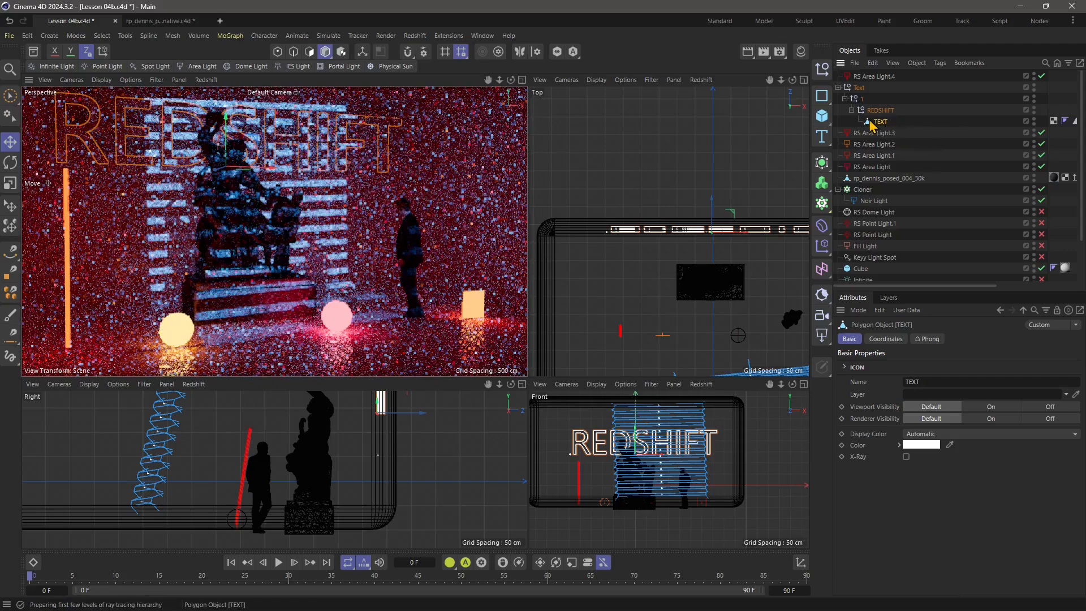
Step: Assign the TEXT object as the mesh shape of RS Area Light.4
{"action": "left_click", "coordinate": [863, 77]}
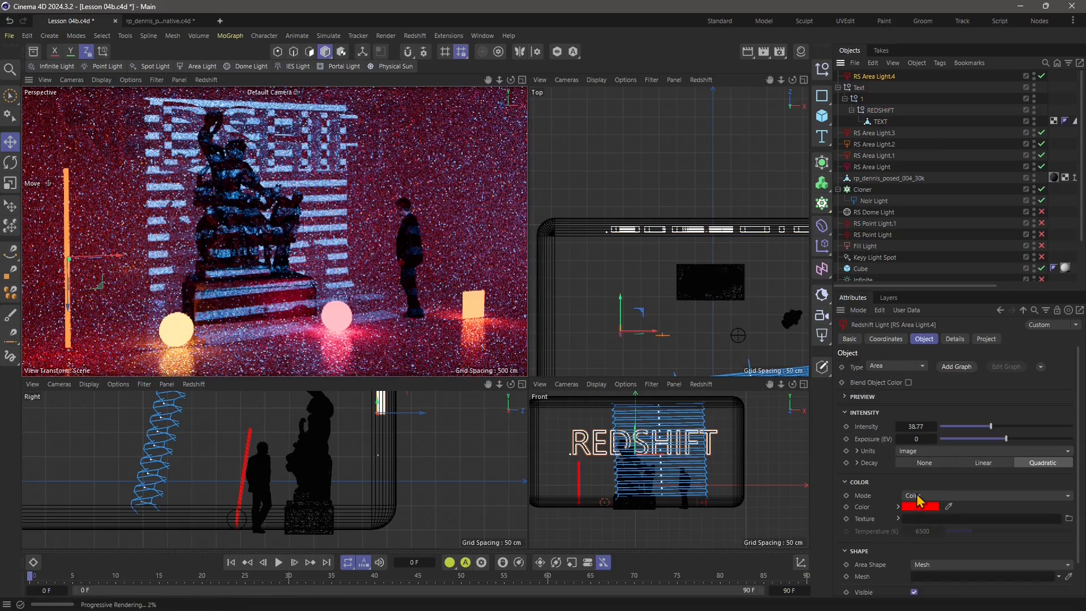
{"action": "scroll", "coordinate": [920, 526], "scroll_direction": "down", "scroll_amount": 1}
{"action": "left_click", "coordinate": [1068, 542]}
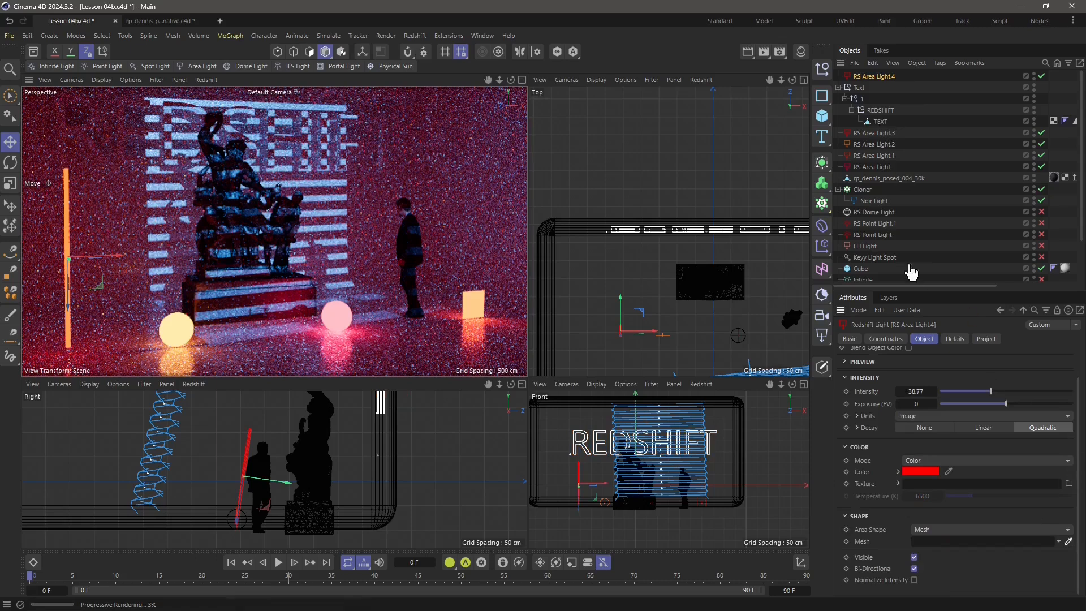
{"action": "left_click", "coordinate": [879, 125]}
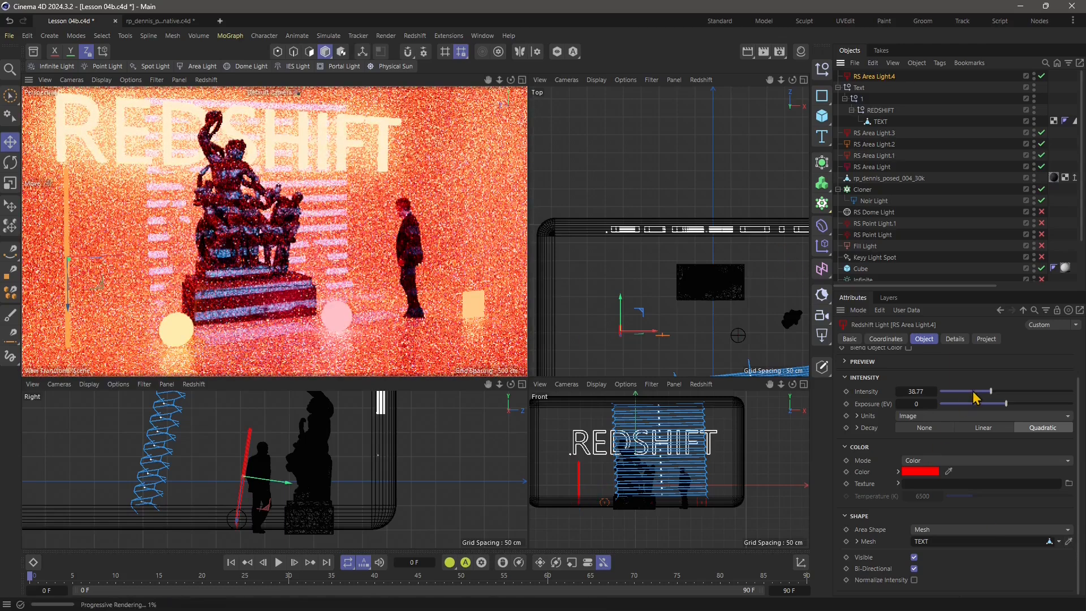
Step: Dim the mesh light RS Area Light.4 to an intensity of about 2.75 and an exposure of about -0.38
{"action": "left_click_drag", "start_coordinate": [973, 393], "coordinate": [945, 393]}
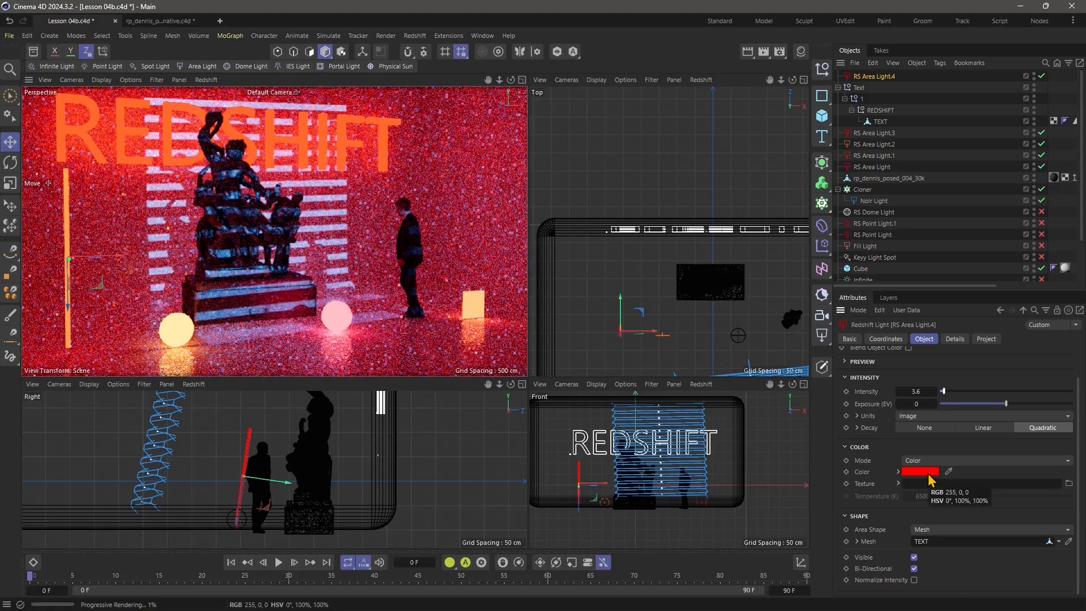
{"action": "left_click", "coordinate": [968, 404]}
{"action": "left_click_drag", "start_coordinate": [980, 405], "coordinate": [1010, 404]}
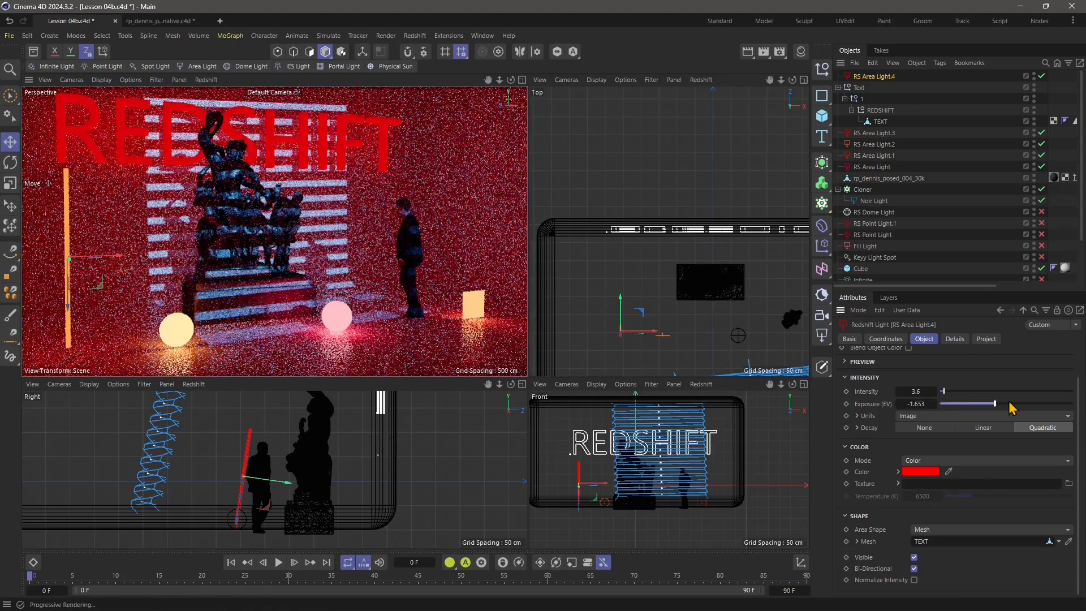
{"action": "mouse_move", "coordinate": [943, 392]}
{"action": "left_mouse_down"}
{"action": "mouse_move", "coordinate": [959, 399]}
{"action": "mouse_move", "coordinate": [941, 392]}
{"action": "left_mouse_up"}
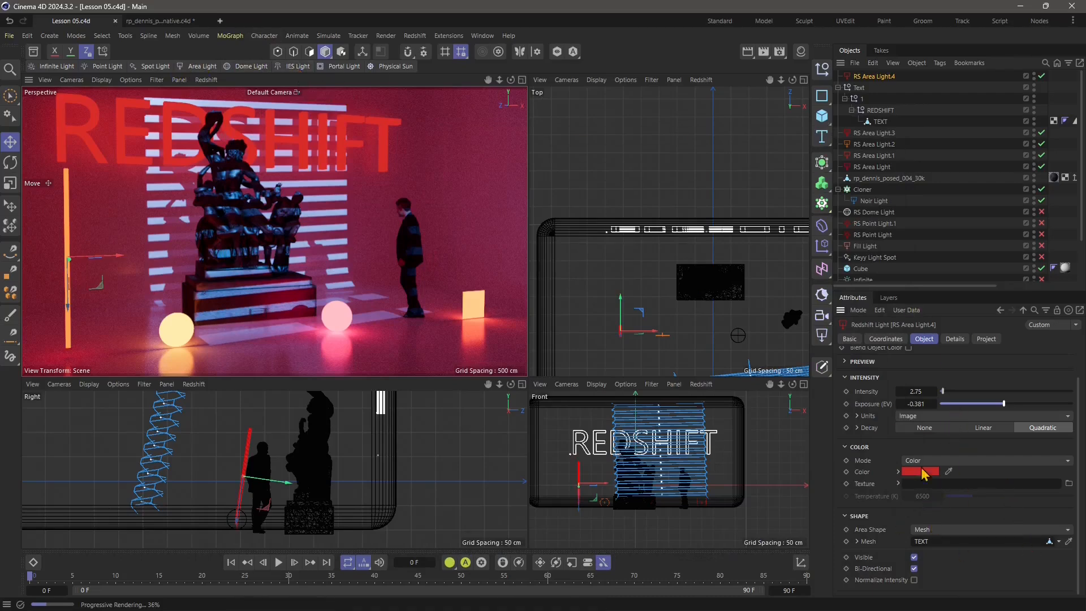
Step: Add a Redshift IES light and stop the Redshift rendering in the perspective viewport
{"action": "left_click", "coordinate": [289, 67]}
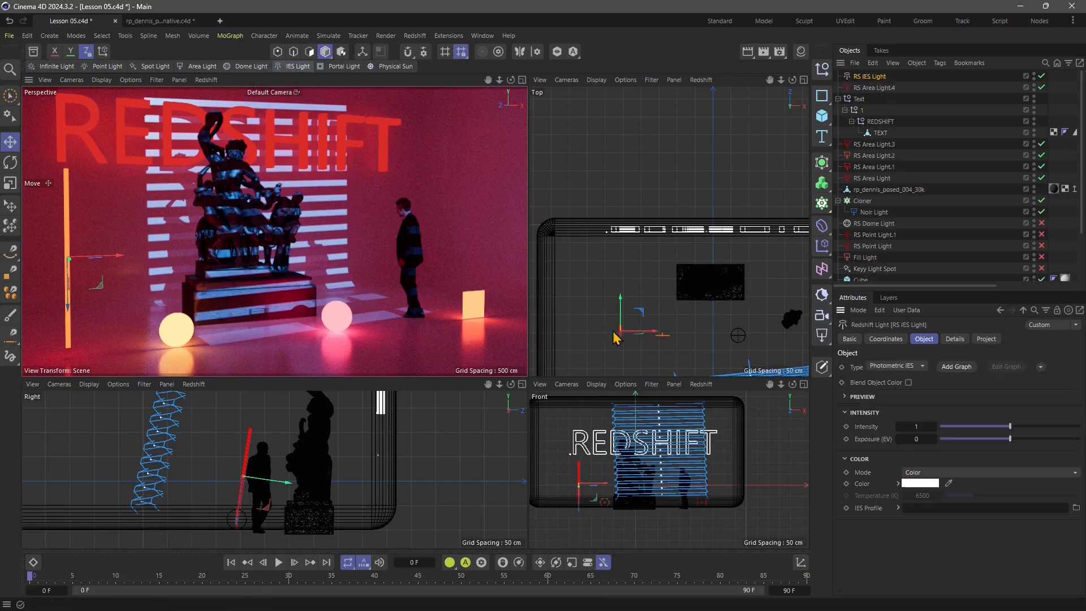
{"action": "scroll", "coordinate": [630, 195], "scroll_direction": "down", "scroll_amount": 2}
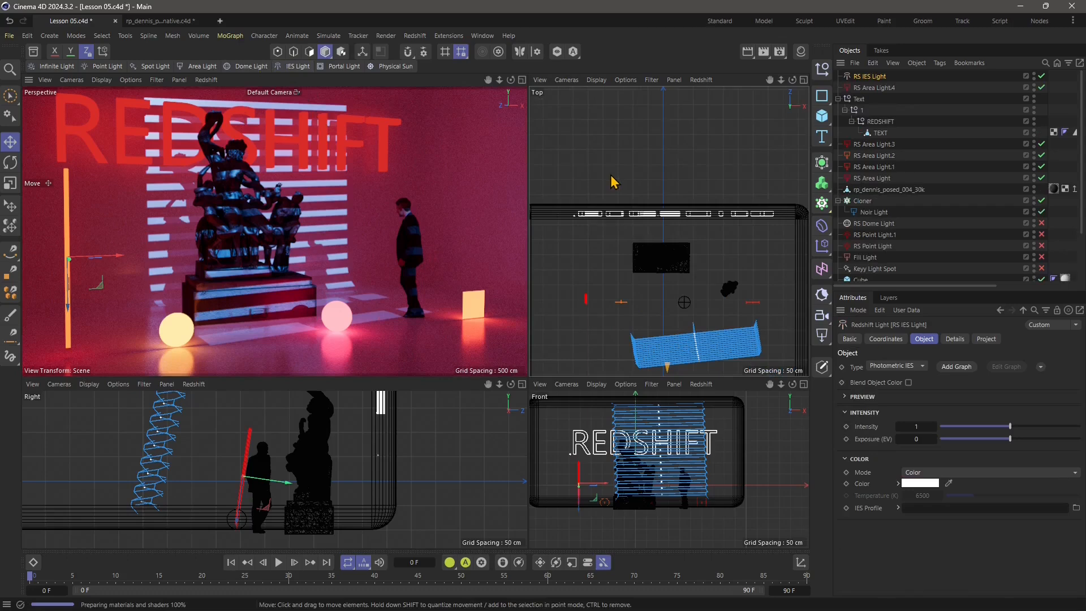
{"action": "left_click", "coordinate": [212, 82]}
{"action": "left_click", "coordinate": [215, 102]}
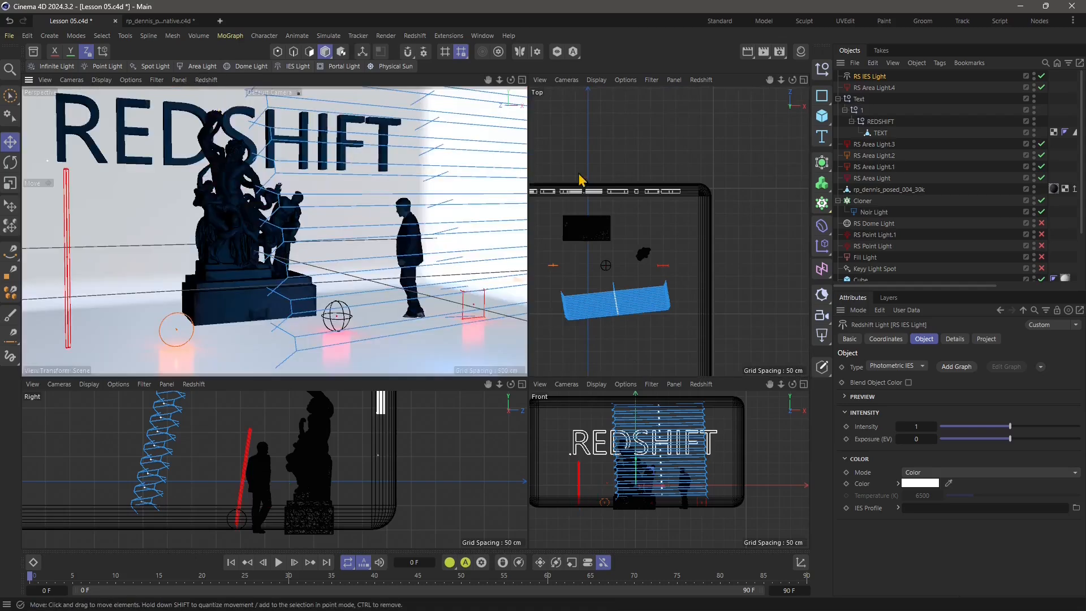
Step: Move the IES light in the top view in front of the back wall, in line with the last letter T
{"action": "scroll", "coordinate": [661, 255], "scroll_direction": "down", "scroll_amount": 10}
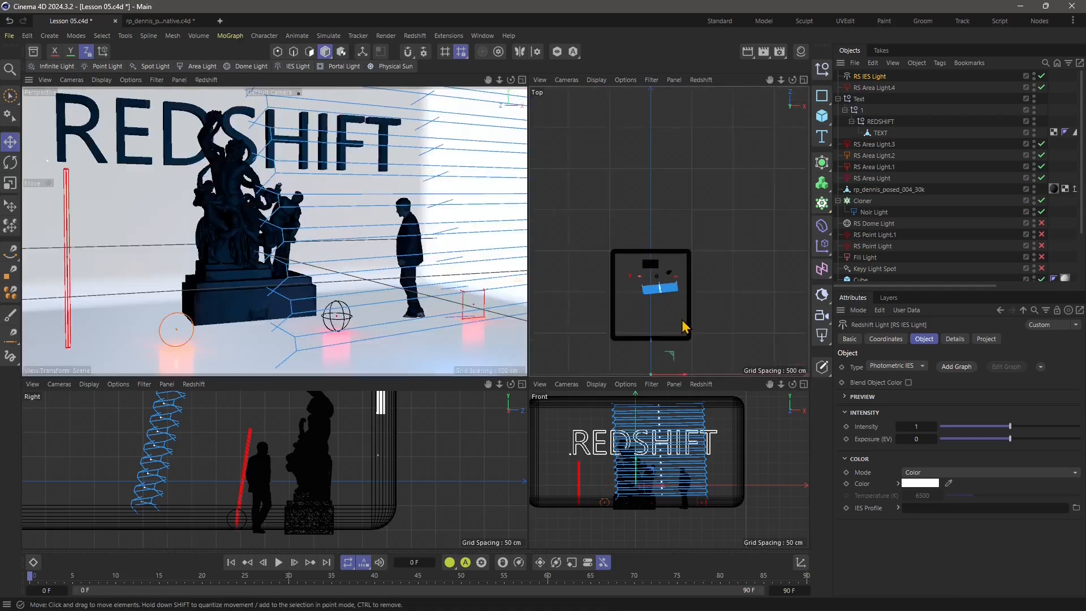
{"action": "scroll", "coordinate": [713, 285], "scroll_direction": "up", "scroll_amount": 8}
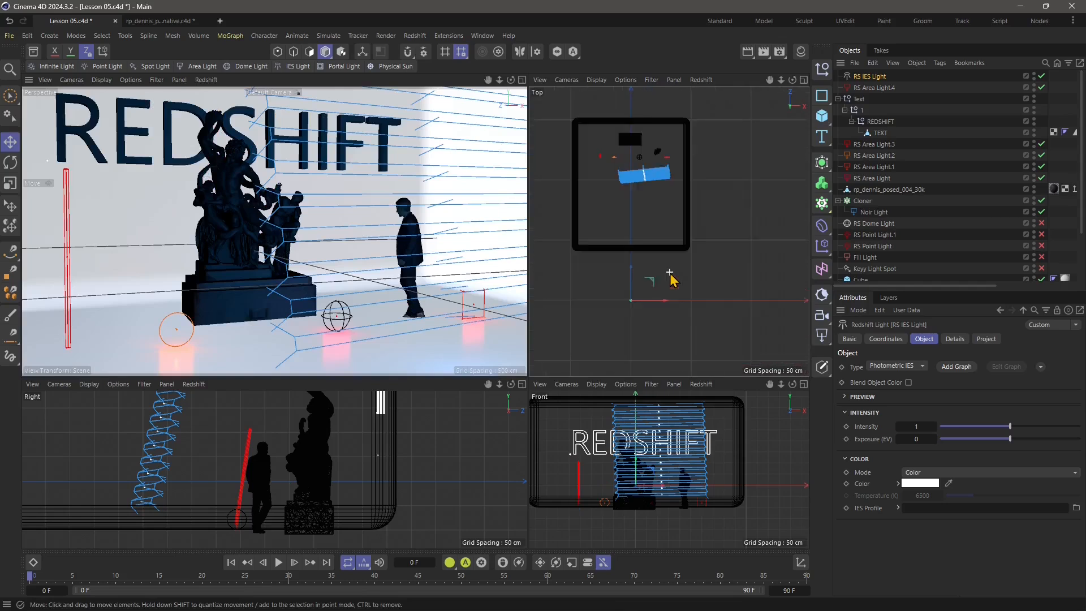
{"action": "left_click_drag", "start_coordinate": [660, 274], "coordinate": [689, 122]}
{"action": "scroll", "coordinate": [686, 145], "scroll_direction": "up", "scroll_amount": 5}
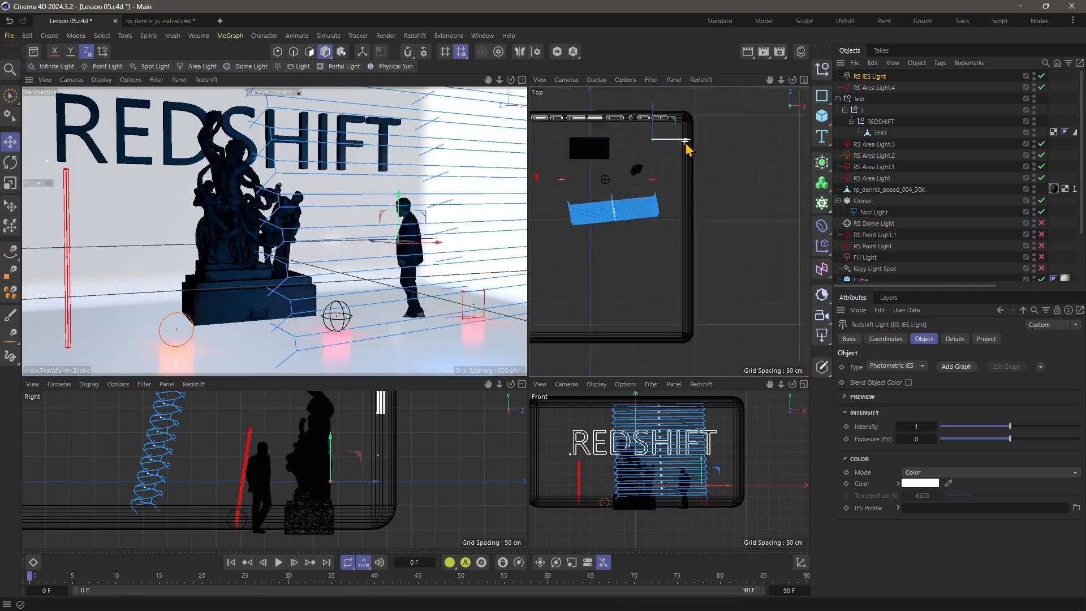
{"action": "scroll", "coordinate": [683, 291], "scroll_direction": "up", "scroll_amount": 4}
{"action": "left_click_drag", "start_coordinate": [638, 278], "coordinate": [722, 172]}
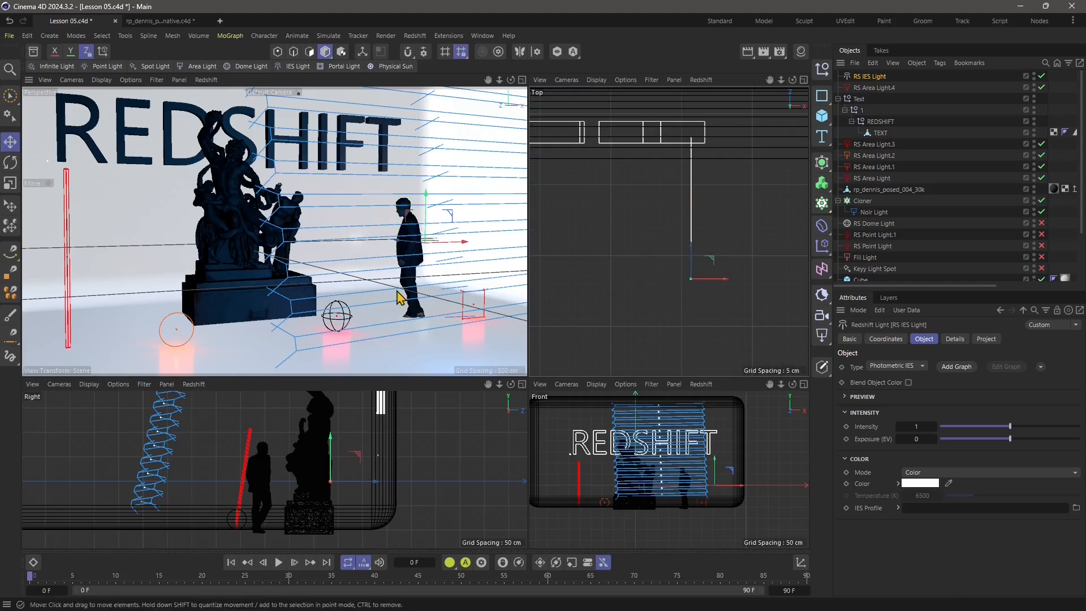
Step: Raise the IES light above the REDSHIFT letters and push it back against the inner face of the back wall
{"action": "scroll", "coordinate": [321, 490], "scroll_direction": "down", "scroll_amount": 5}
{"action": "scroll", "coordinate": [327, 495], "scroll_direction": "up", "scroll_amount": 5}
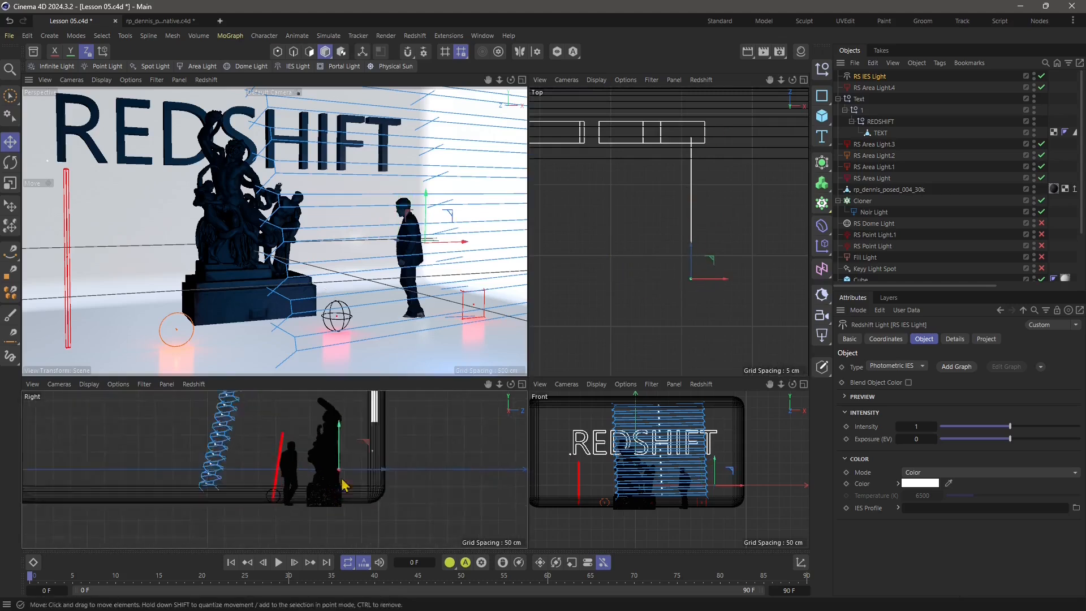
{"action": "left_click_drag", "start_coordinate": [341, 442], "coordinate": [341, 400]}
{"action": "middle_click_drag", "start_coordinate": [385, 461], "coordinate": [328, 537], "text": "alt"}
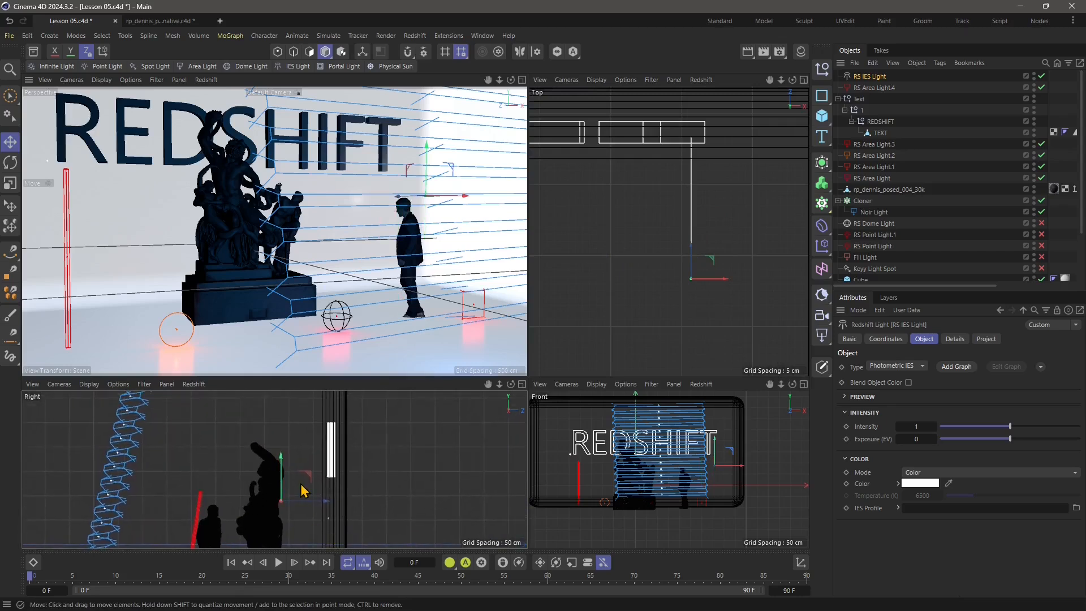
{"action": "left_click_drag", "start_coordinate": [308, 475], "coordinate": [338, 384]}
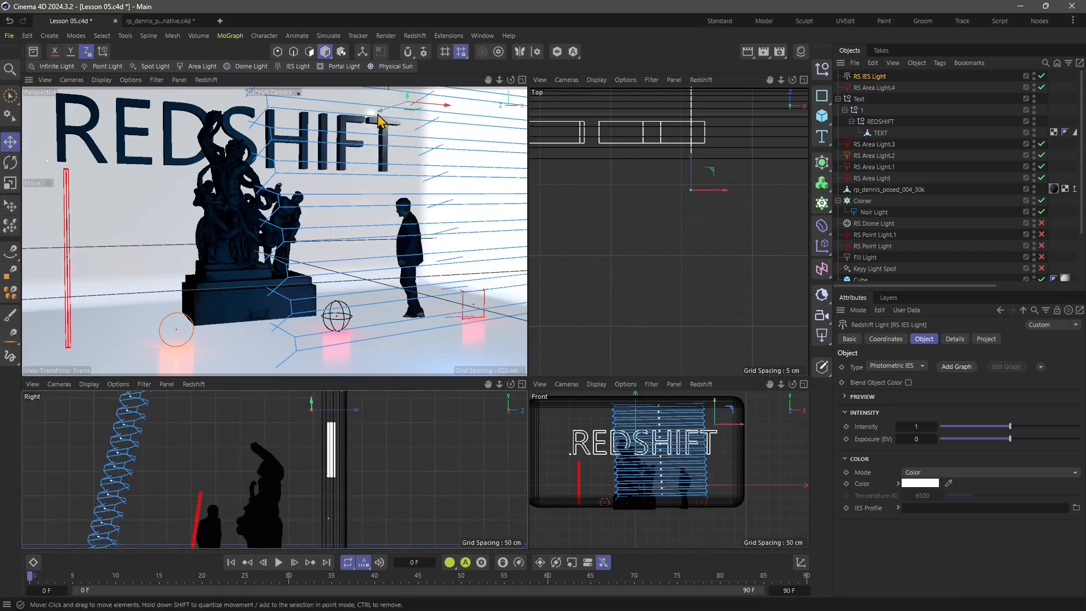
{"action": "middle_click_drag", "start_coordinate": [703, 223], "coordinate": [650, 291]}
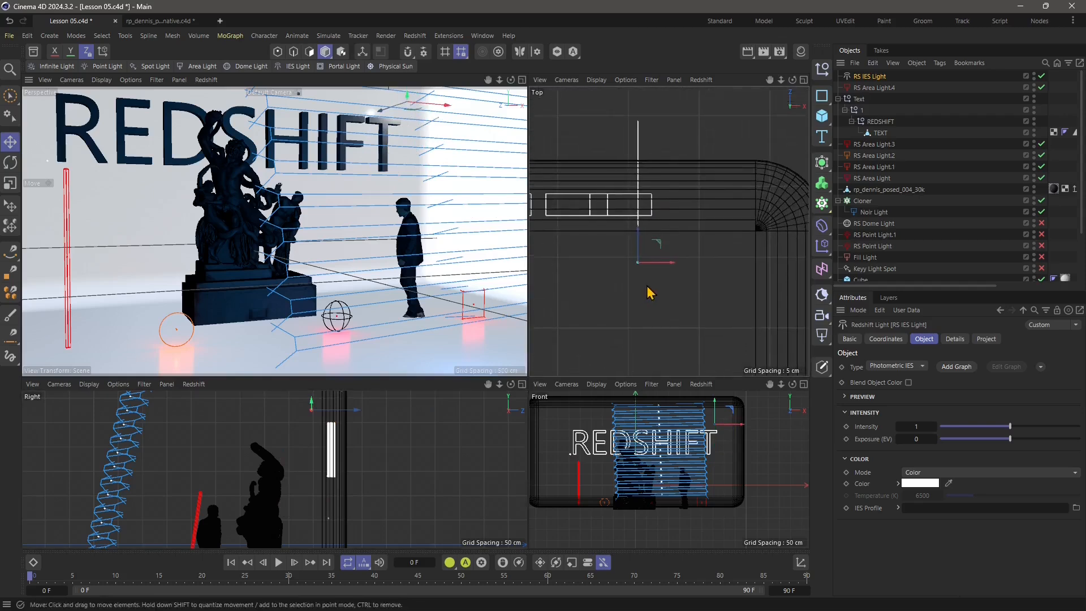
{"action": "left_click_drag", "start_coordinate": [639, 253], "coordinate": [680, 224]}
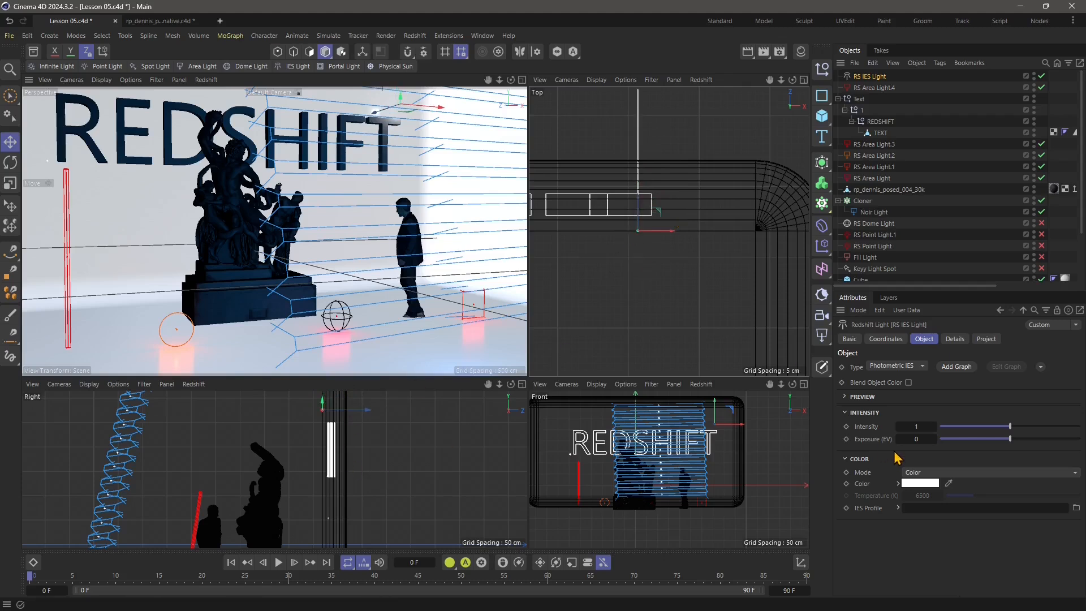
Step: Check the available light types and the shadow and contribution details of the IES light
{"action": "left_click", "coordinate": [919, 367]}
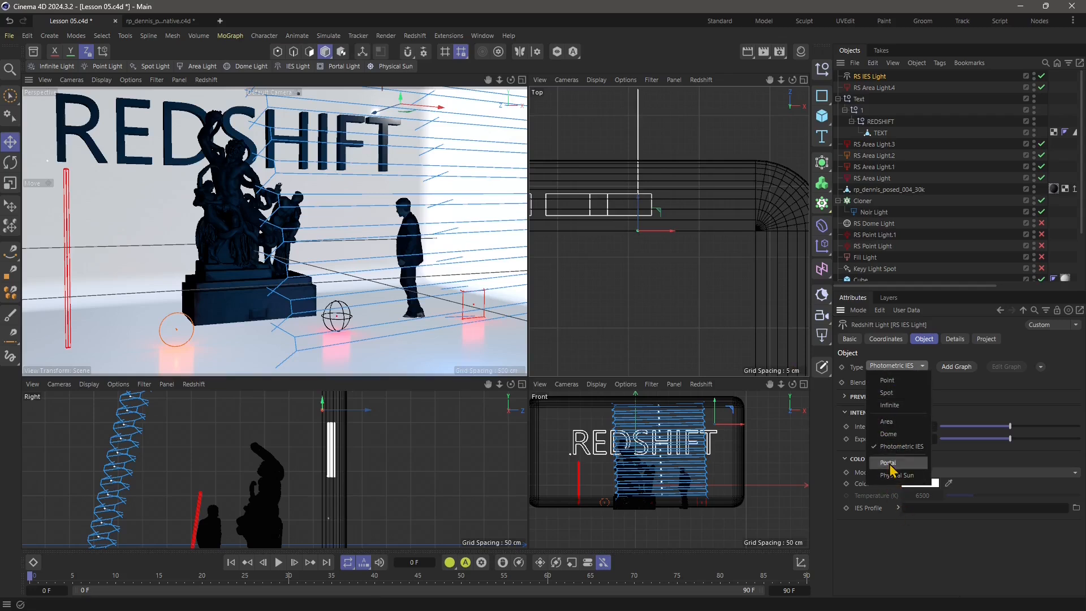
{"action": "left_click", "coordinate": [955, 343]}
{"action": "left_click", "coordinate": [956, 343]}
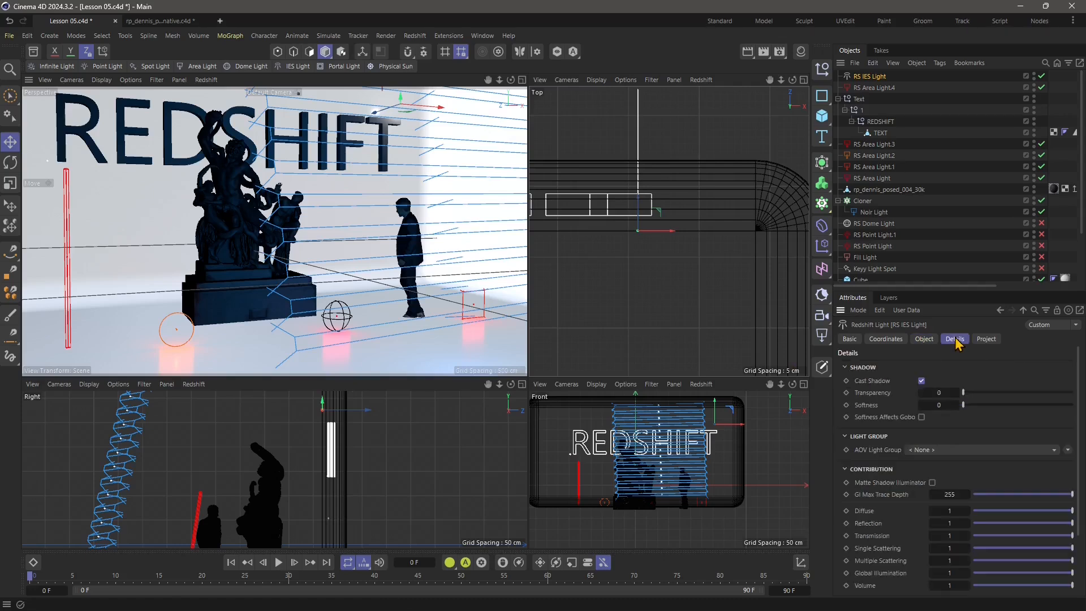
{"action": "left_click", "coordinate": [922, 339]}
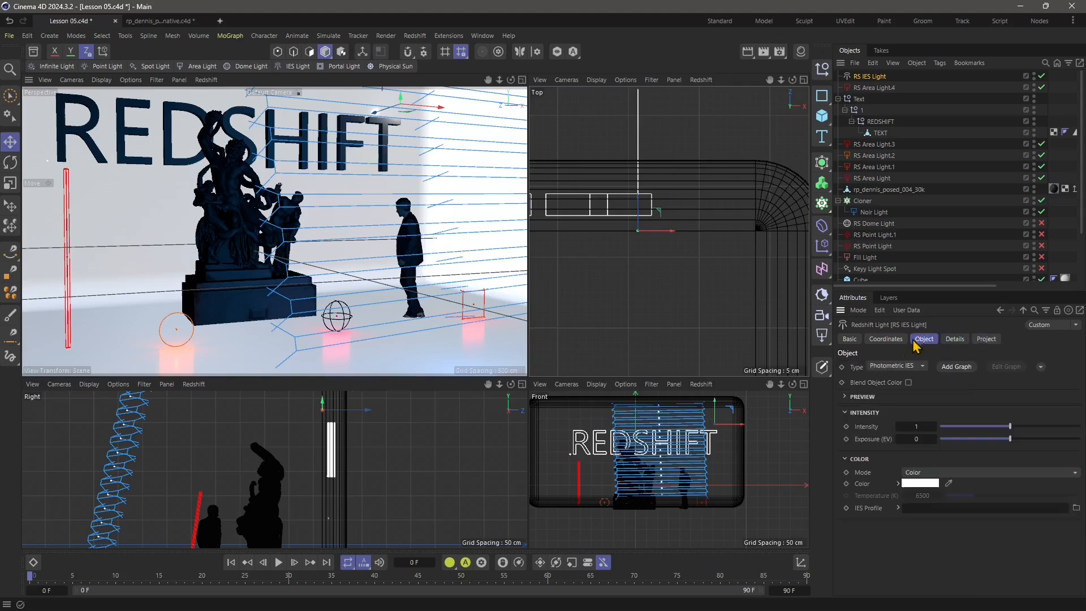
Step: Expand the IES light's IES Profile image settings and search the Asset Browser for ies
{"action": "left_click", "coordinate": [898, 508]}
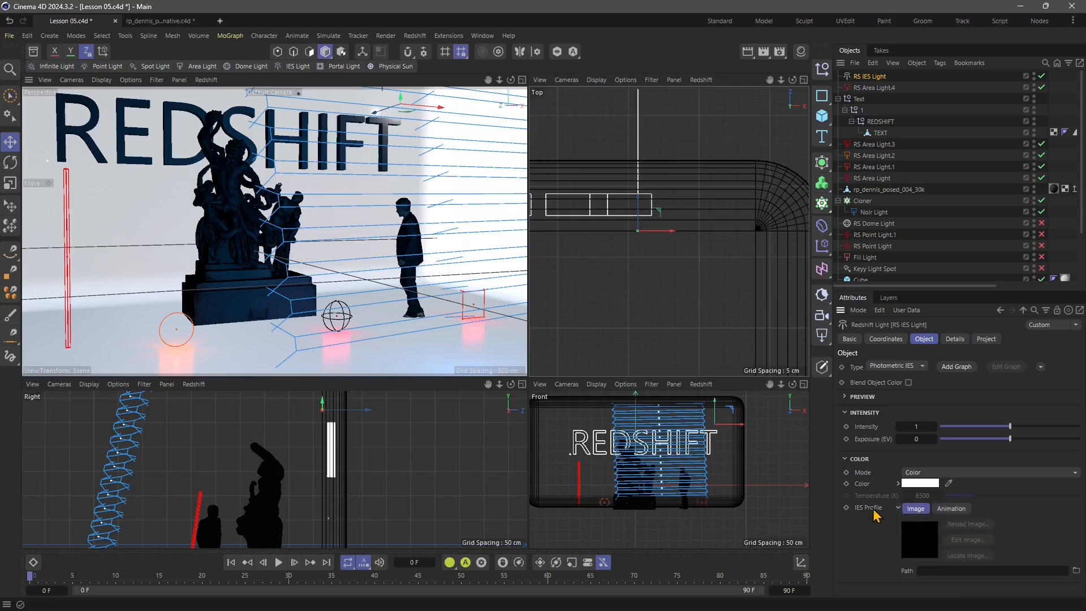
{"action": "left_click", "coordinate": [33, 51]}
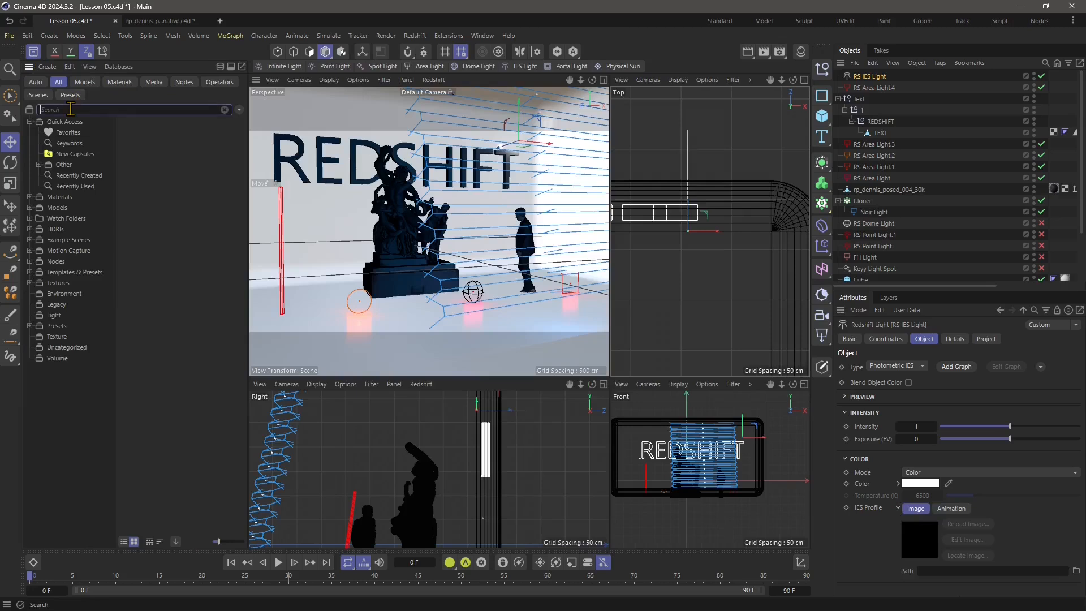
{"action": "type", "text": "ies"}
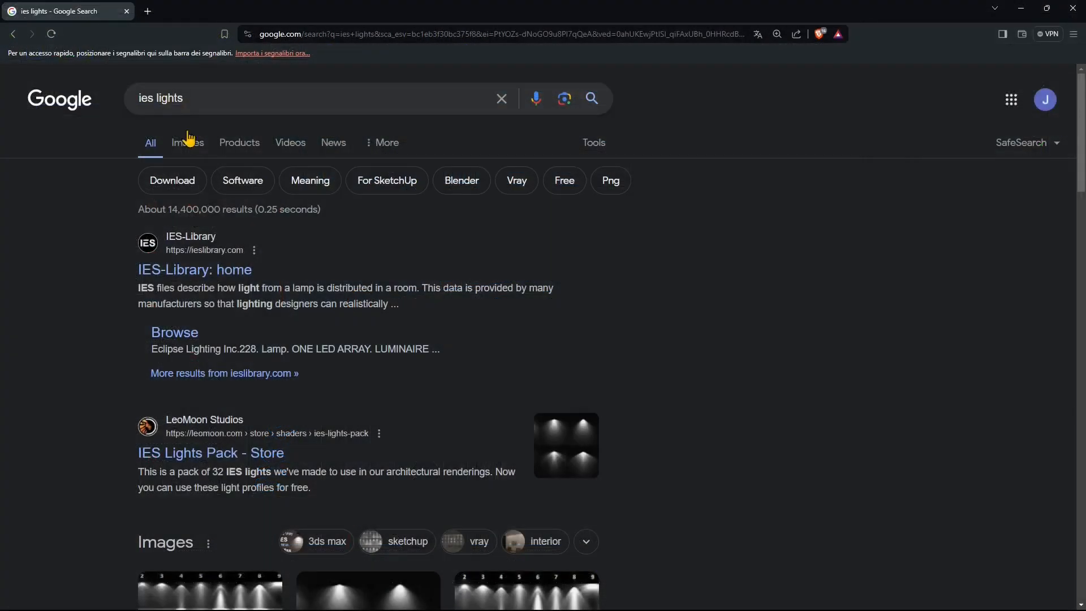
Step: Browse web images of ies lights, examine the LeoMoon Studios IES Lights Pack page, and close the web browser
{"action": "left_click", "coordinate": [179, 142]}
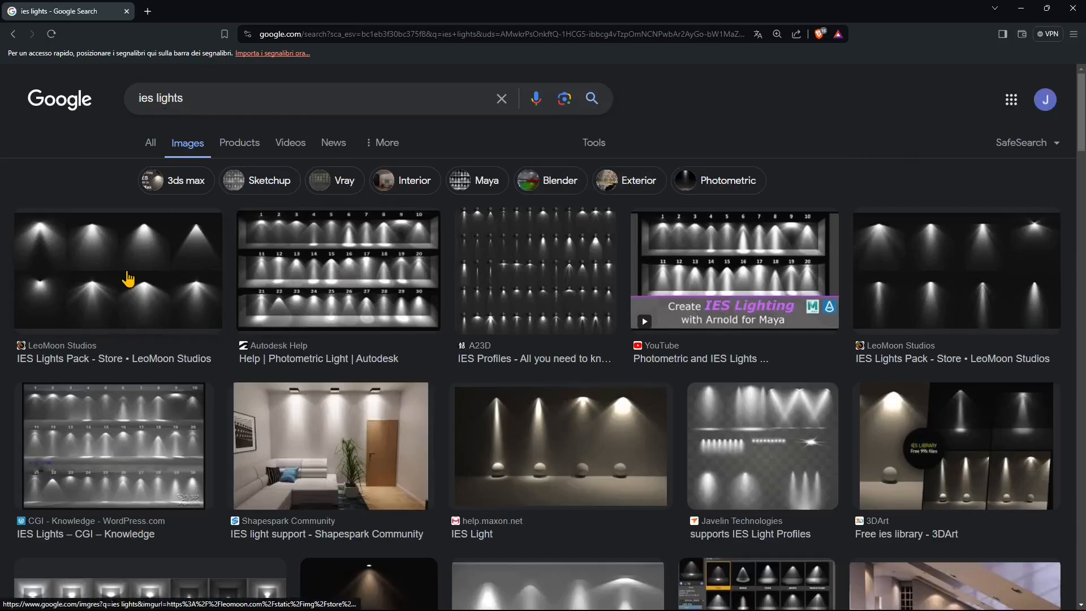
{"action": "left_click", "coordinate": [81, 341]}
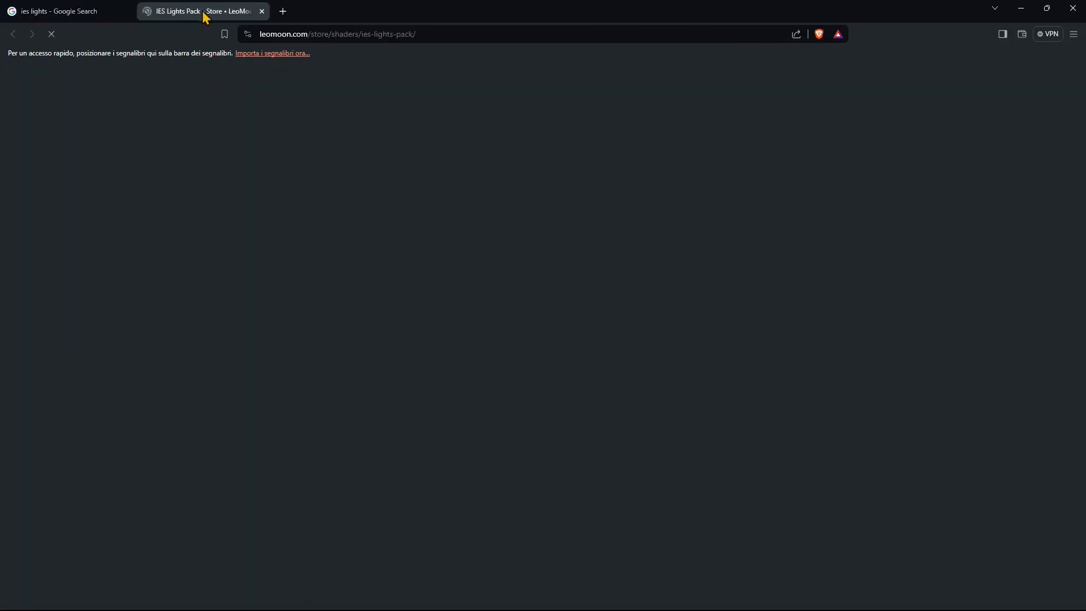
{"action": "scroll", "coordinate": [604, 317], "scroll_direction": "down", "scroll_amount": 3}
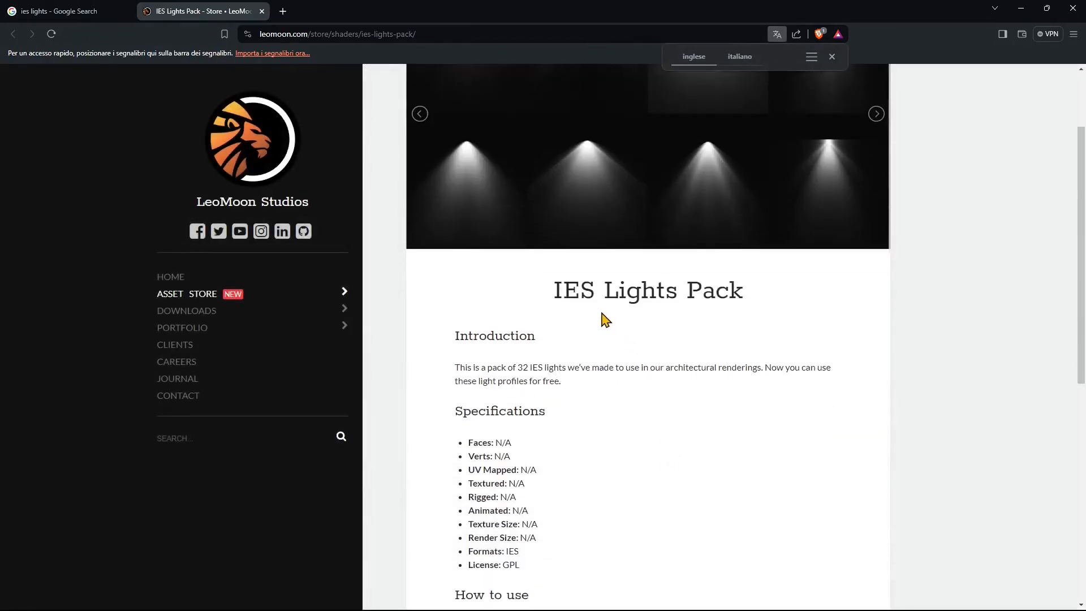
{"action": "scroll", "coordinate": [557, 380], "scroll_direction": "down", "scroll_amount": 5}
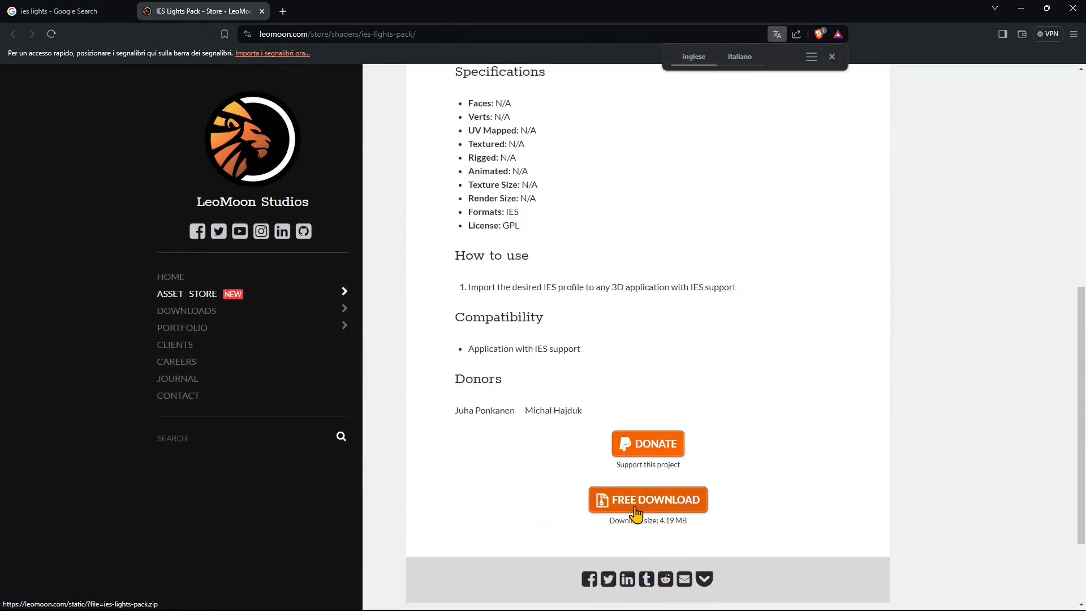
{"action": "scroll", "coordinate": [545, 311], "scroll_direction": "up", "scroll_amount": 5}
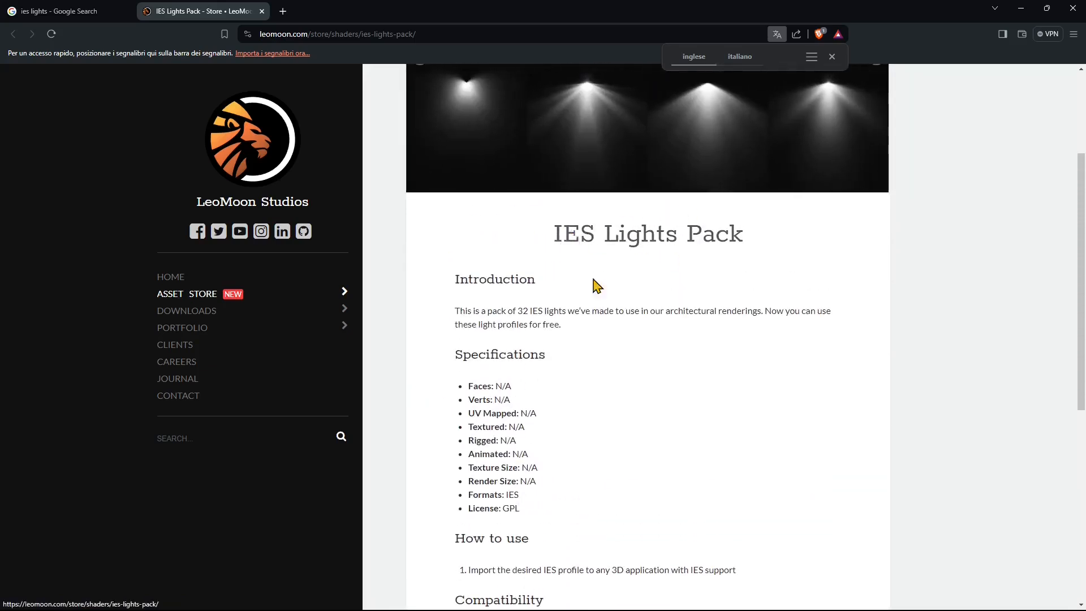
{"action": "scroll", "coordinate": [597, 286], "scroll_direction": "up", "scroll_amount": 3}
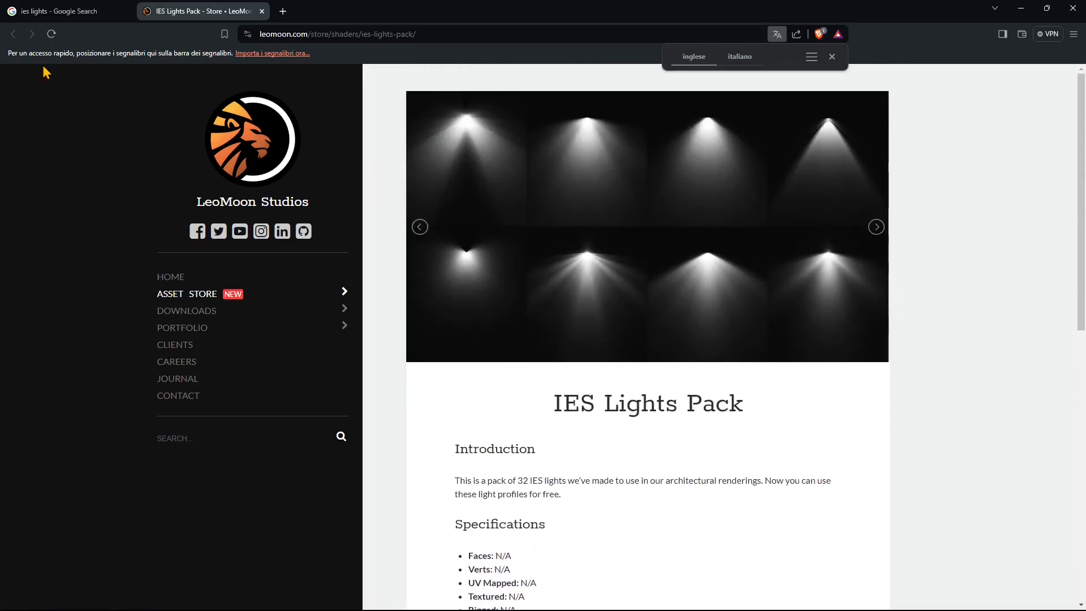
{"action": "left_click", "coordinate": [1073, 8]}
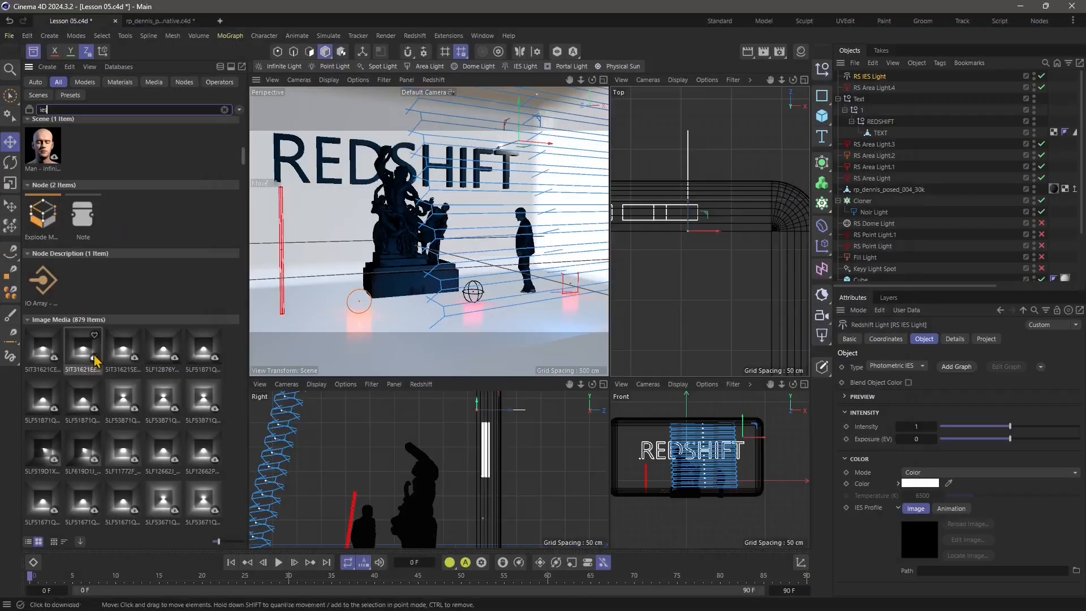
Step: Find the narrow-beam 5NA755E1 profile among the ies image assets and assign it as the IES light's profile image
{"action": "scroll", "coordinate": [83, 340], "scroll_direction": "down", "scroll_amount": 1}
{"action": "scroll", "coordinate": [119, 441], "scroll_direction": "down", "scroll_amount": 4}
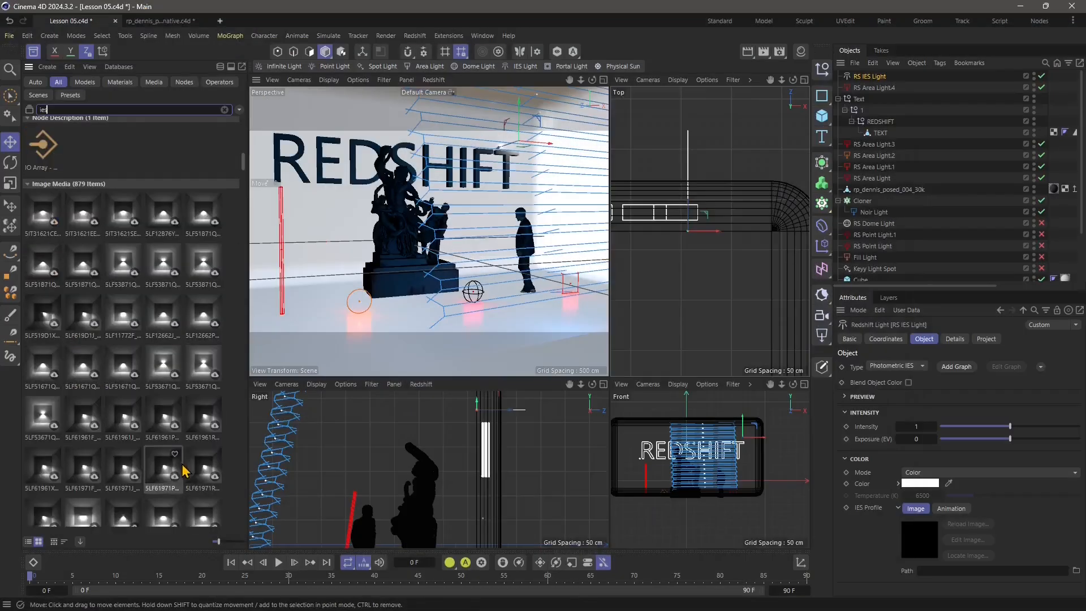
{"action": "scroll", "coordinate": [123, 462], "scroll_direction": "down", "scroll_amount": 5}
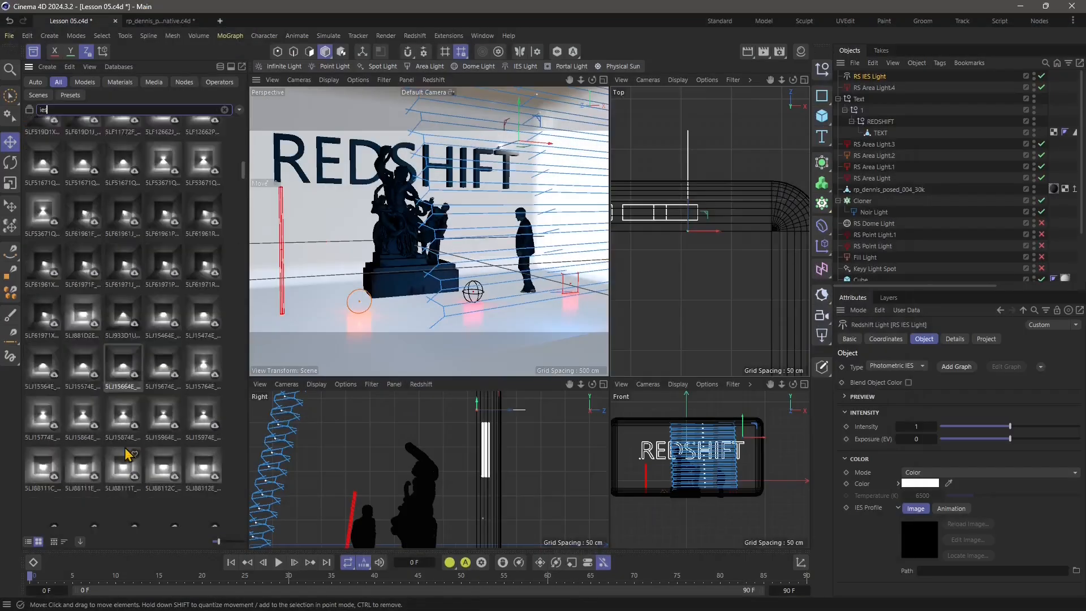
{"action": "scroll", "coordinate": [121, 441], "scroll_direction": "down", "scroll_amount": 7}
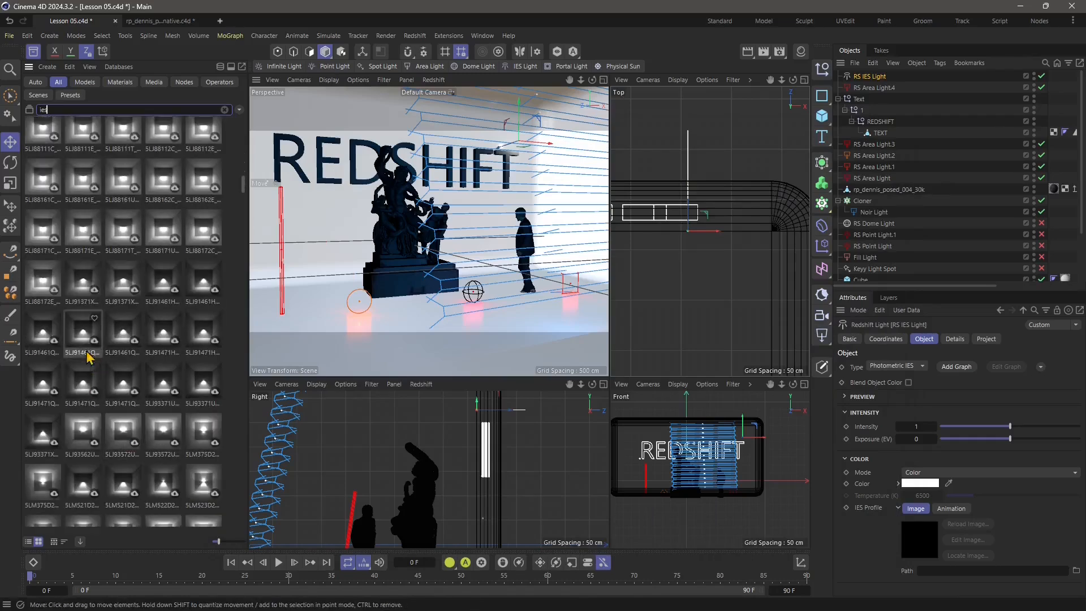
{"action": "scroll", "coordinate": [99, 416], "scroll_direction": "down", "scroll_amount": 3}
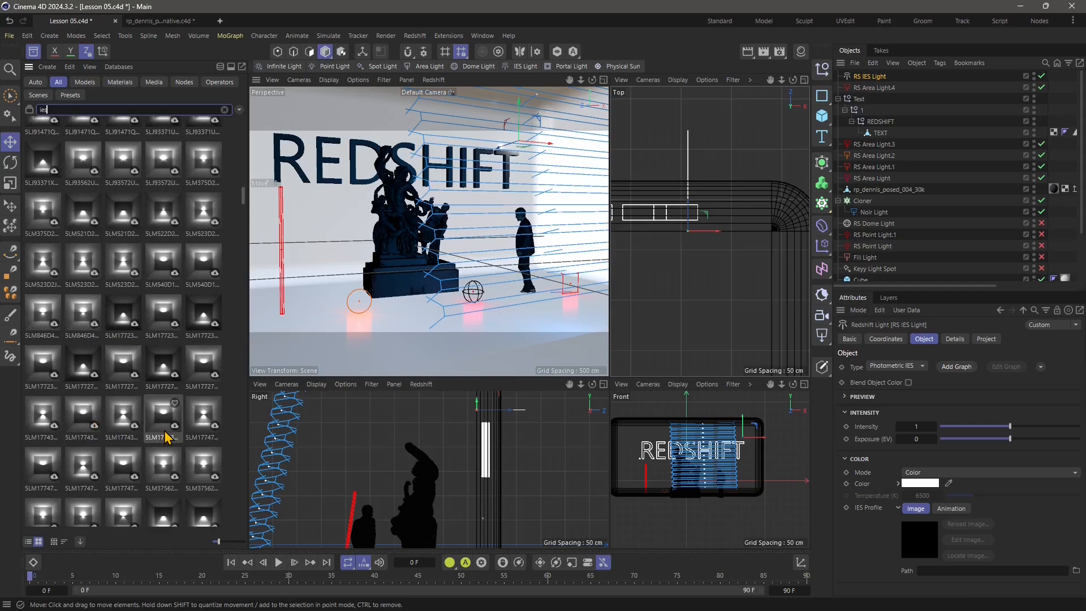
{"action": "scroll", "coordinate": [167, 436], "scroll_direction": "down", "scroll_amount": 8}
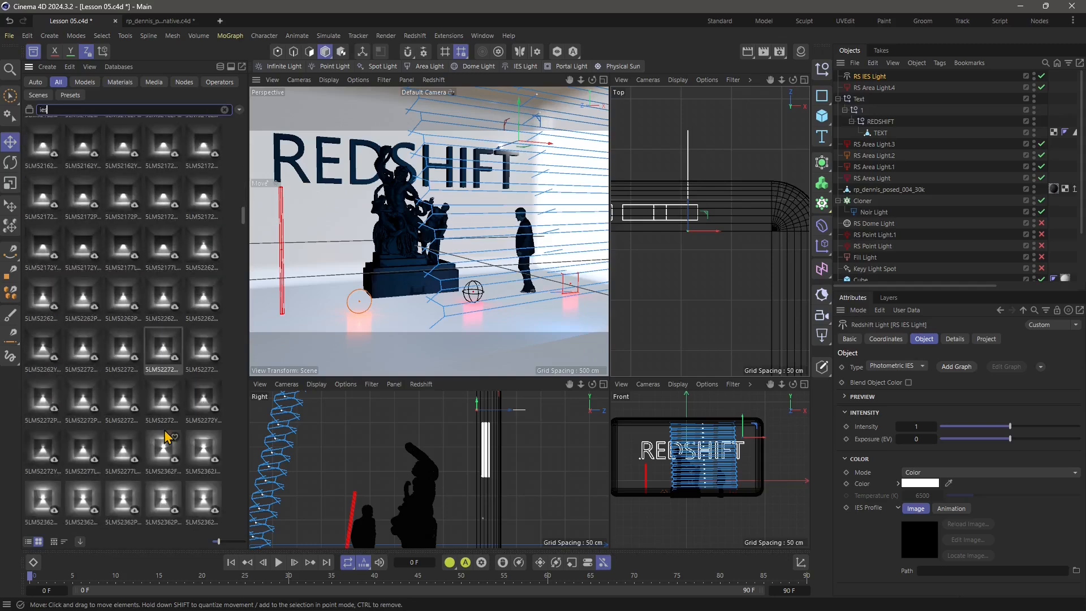
{"action": "scroll", "coordinate": [167, 437], "scroll_direction": "down", "scroll_amount": 8}
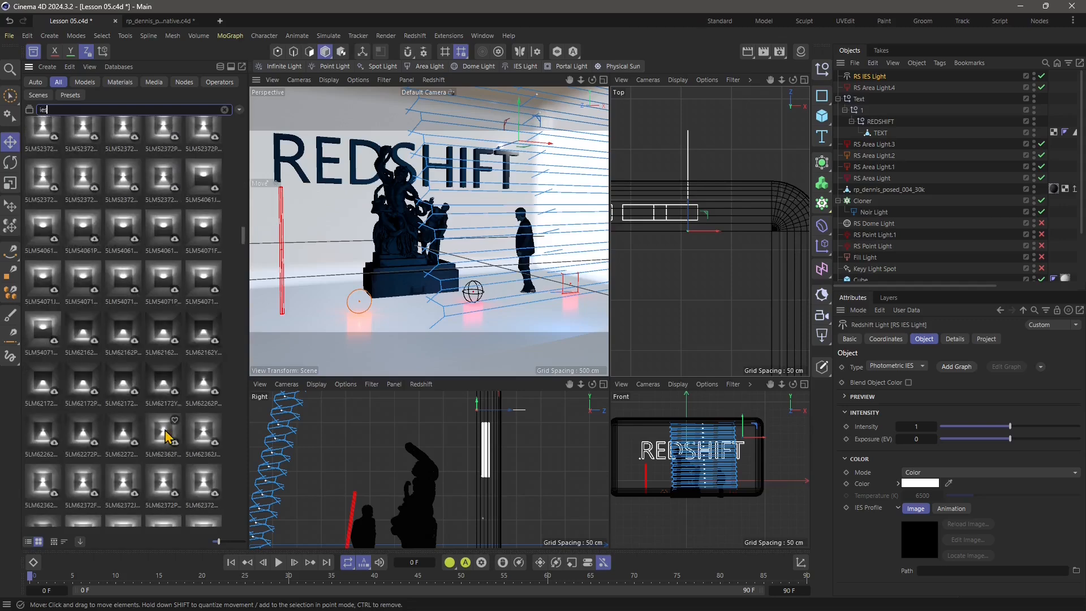
{"action": "scroll", "coordinate": [168, 436], "scroll_direction": "down", "scroll_amount": 4}
{"action": "scroll", "coordinate": [168, 436], "scroll_direction": "down", "scroll_amount": 8}
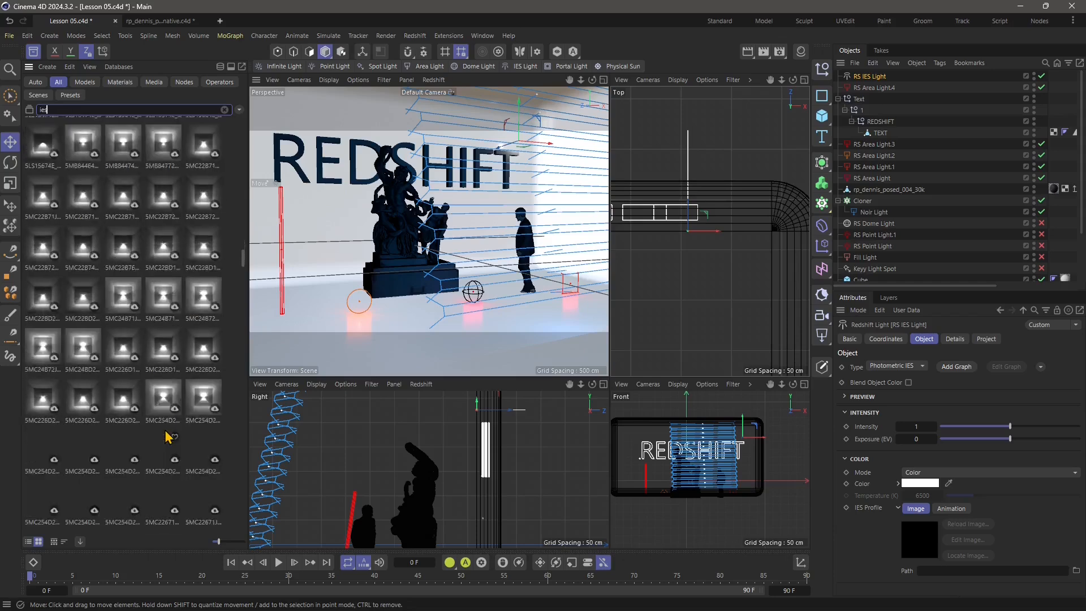
{"action": "left_click_drag", "start_coordinate": [242, 271], "coordinate": [244, 342]}
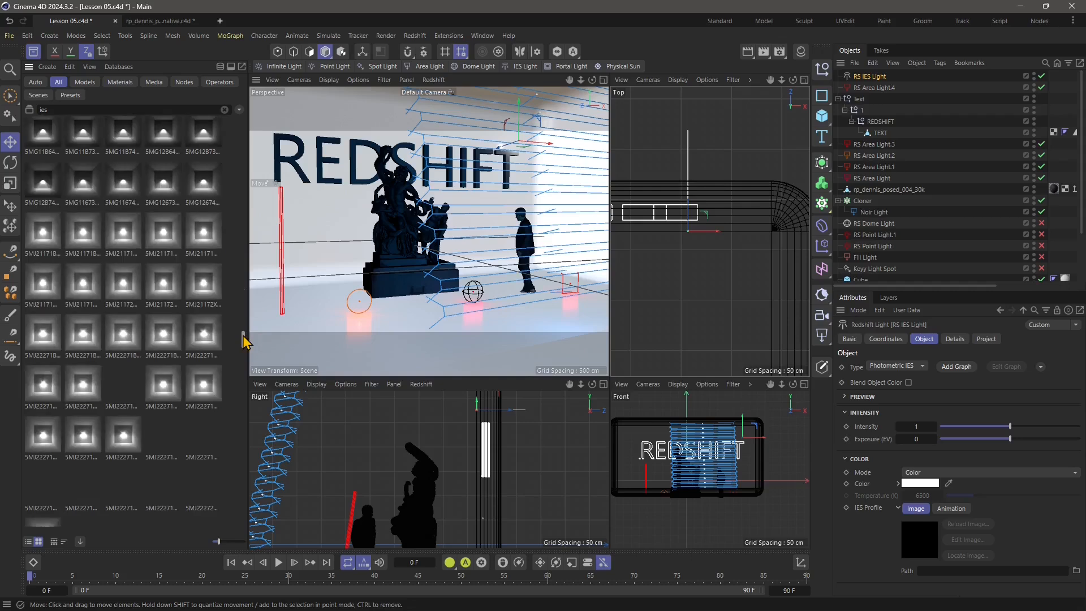
{"action": "left_click_drag", "start_coordinate": [244, 341], "coordinate": [244, 398]}
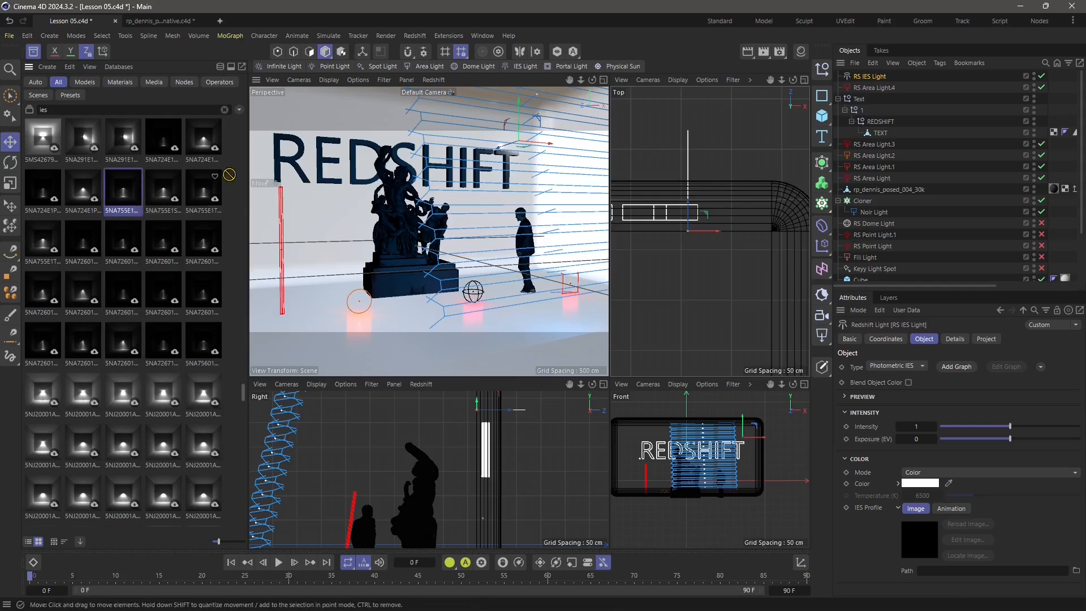
{"action": "left_click_drag", "start_coordinate": [229, 175], "coordinate": [574, 226]}
{"action": "left_click_drag", "start_coordinate": [824, 408], "coordinate": [945, 573]}
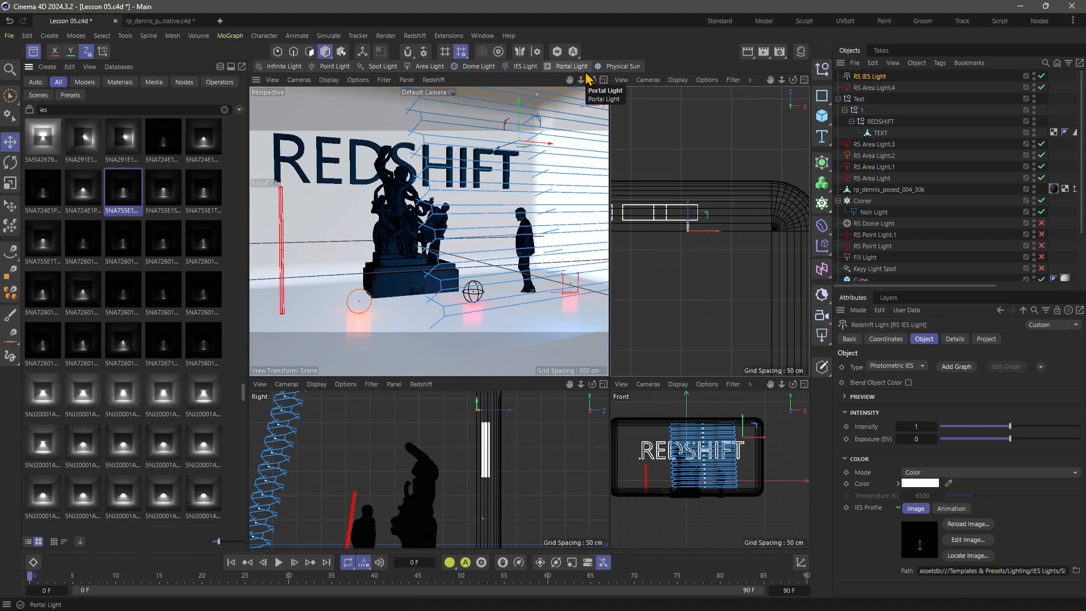
Step: Open the Redshift RenderView to check the IES light in the rendered scene
{"action": "left_click", "coordinate": [421, 36]}
{"action": "mouse_move", "coordinate": [429, 71]}
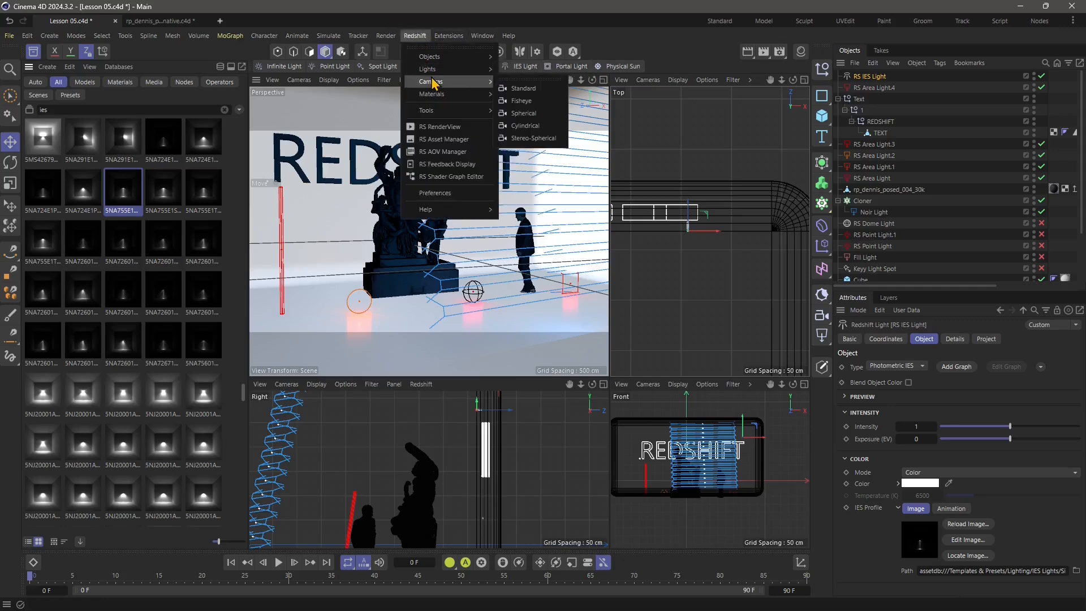
{"action": "left_click", "coordinate": [436, 127]}
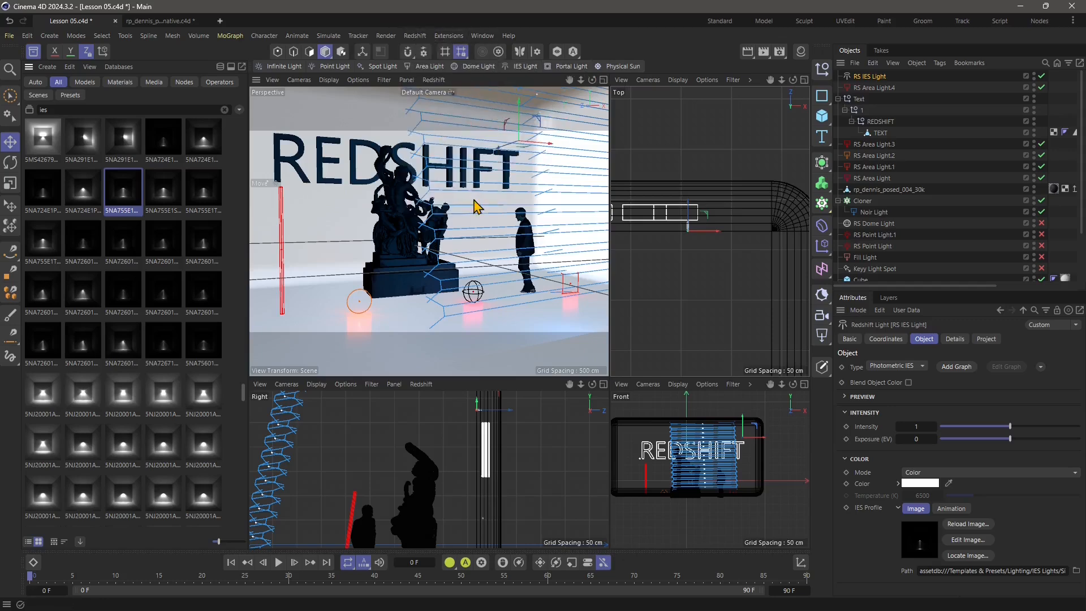
{"action": "left_click_drag", "start_coordinate": [636, 116], "coordinate": [341, 93]}
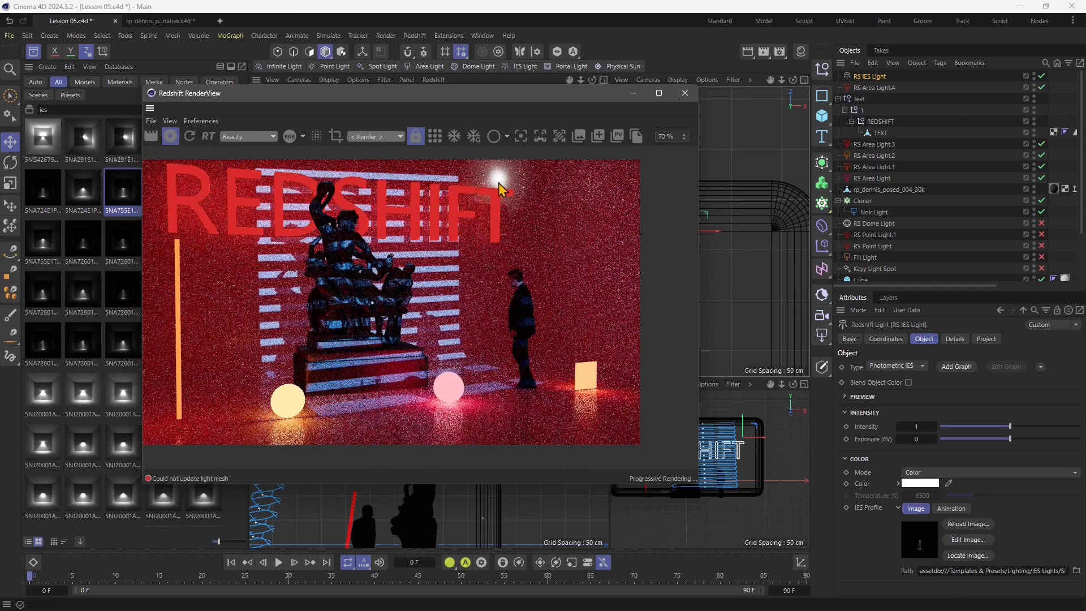
Step: Limit rendering to a region covering the IES light, the standing man and the pink sphere light
{"action": "left_click", "coordinate": [336, 137]}
{"action": "left_click_drag", "start_coordinate": [260, 230], "coordinate": [521, 373]}
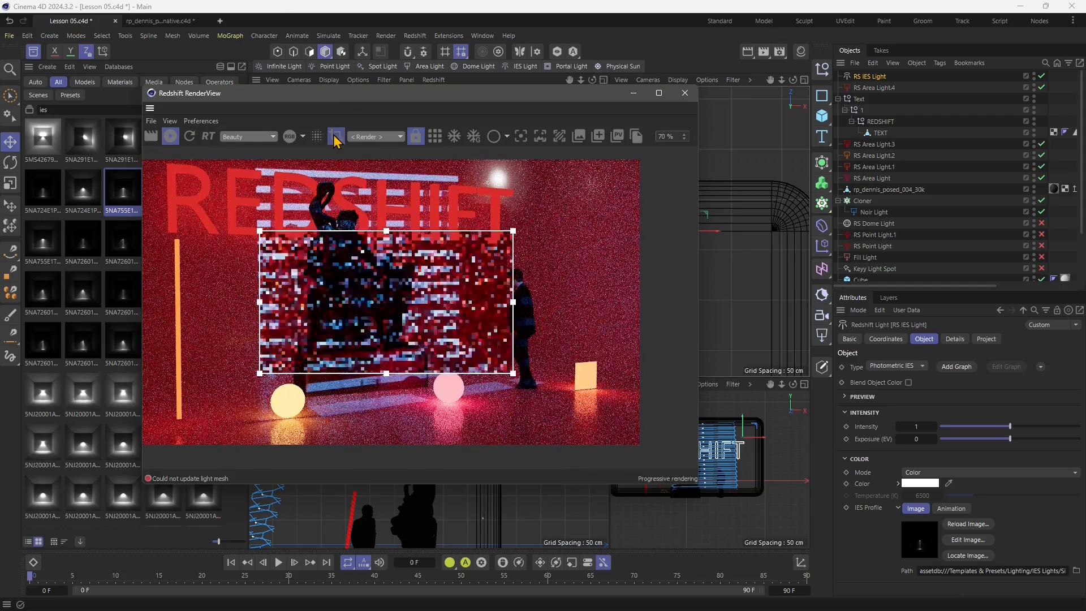
{"action": "left_click_drag", "start_coordinate": [521, 230], "coordinate": [555, 163]}
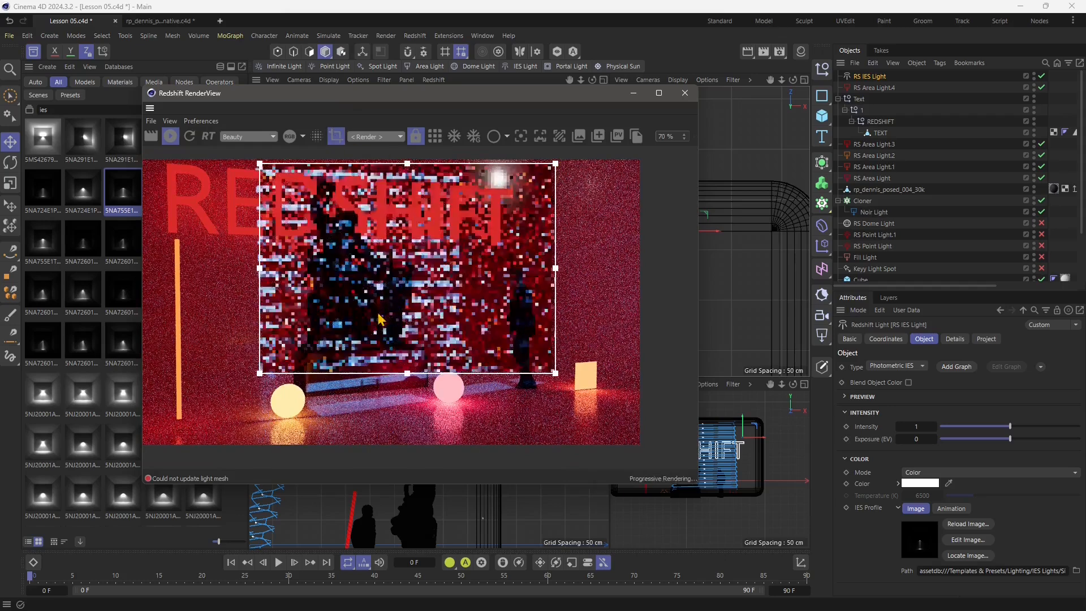
{"action": "left_click_drag", "start_coordinate": [260, 373], "coordinate": [421, 413]}
Step: Move the render window clear of the side viewport, activate the Rotate tool and maximize the Right view
{"action": "left_click_drag", "start_coordinate": [489, 102], "coordinate": [230, 159]}
{"action": "left_click_drag", "start_coordinate": [56, 156], "coordinate": [243, 159]}
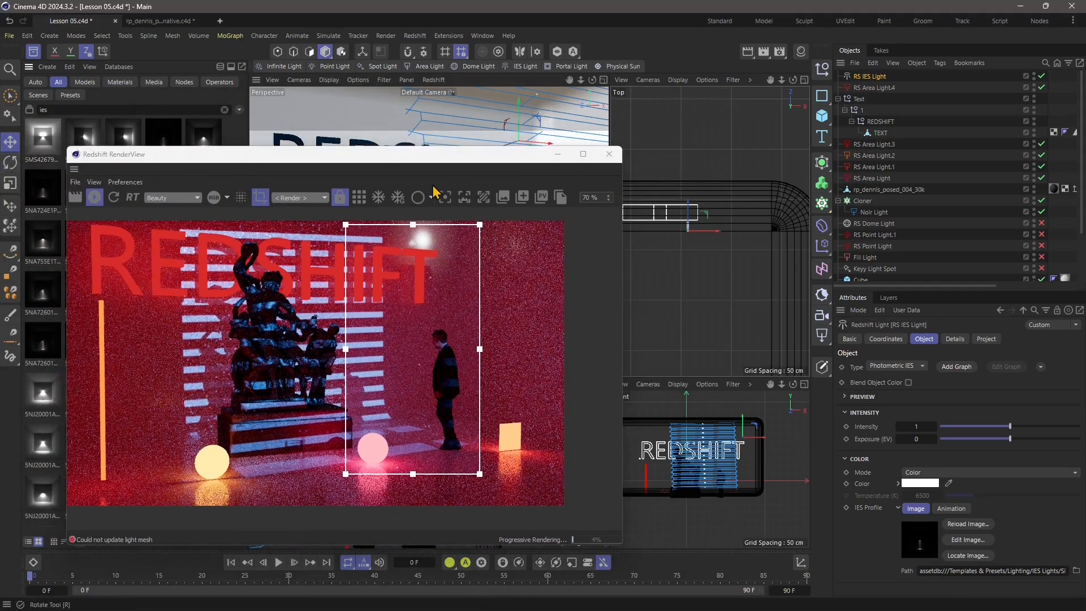
{"action": "left_click_drag", "start_coordinate": [448, 164], "coordinate": [240, 164]}
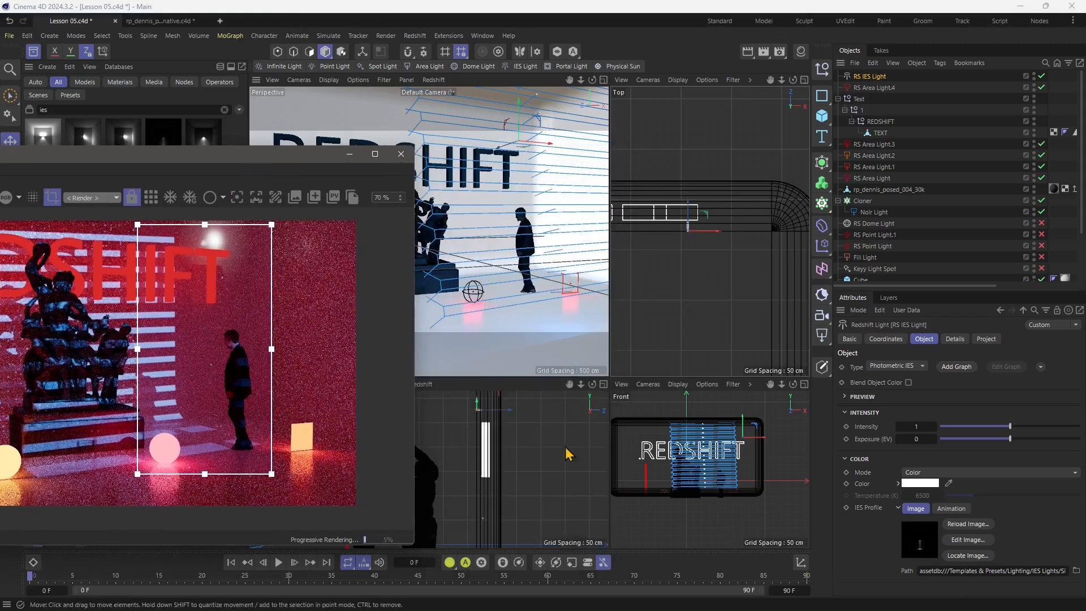
{"action": "middle_click", "coordinate": [517, 438]}
{"action": "middle_click", "coordinate": [607, 362]}
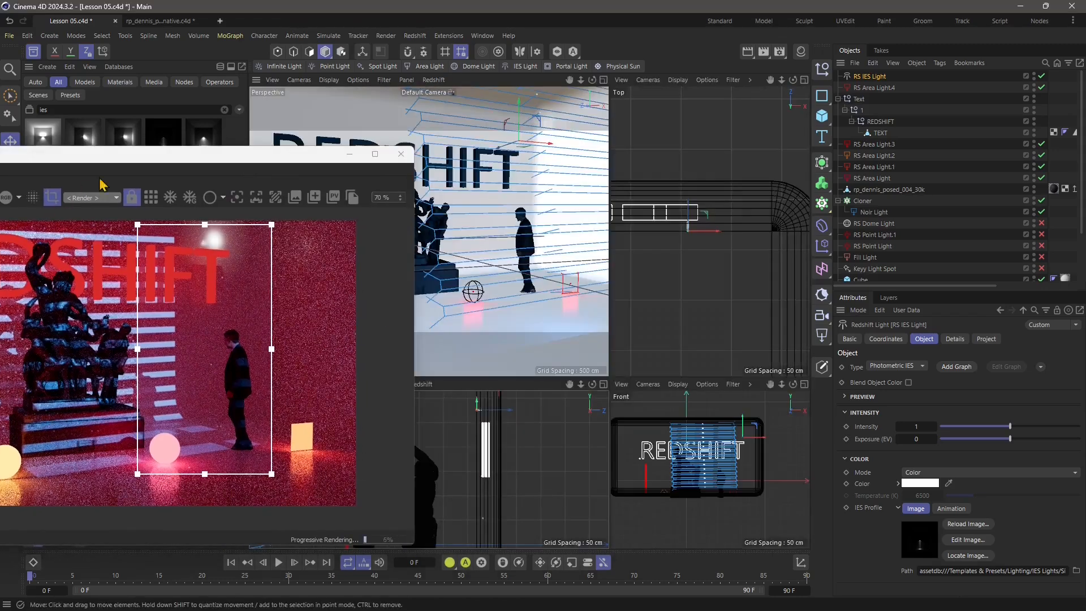
{"action": "left_click_drag", "start_coordinate": [162, 163], "coordinate": [194, 164]}
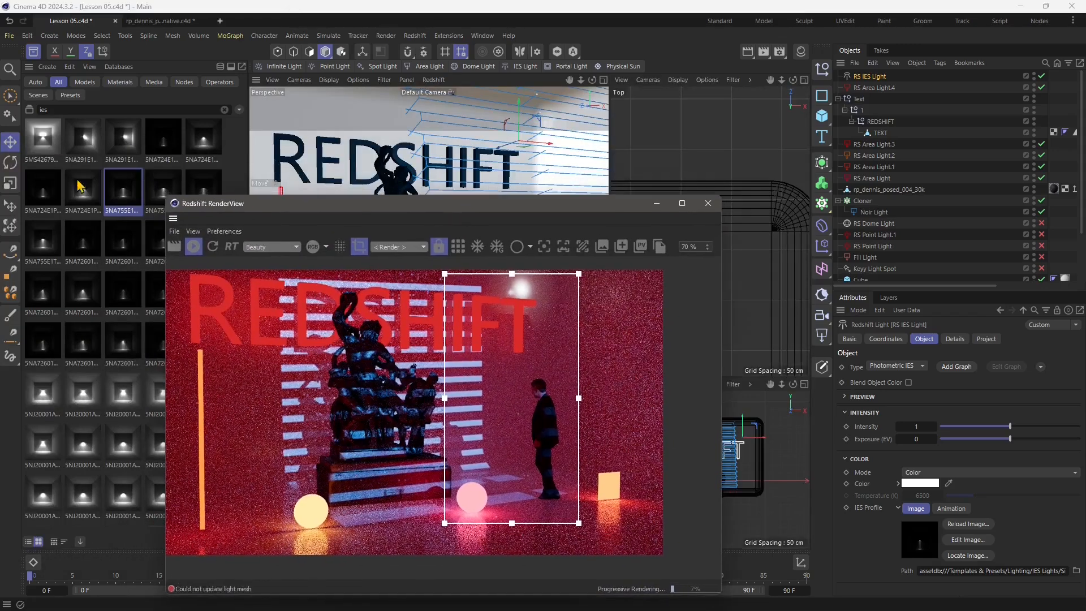
{"action": "key", "text": "r"}
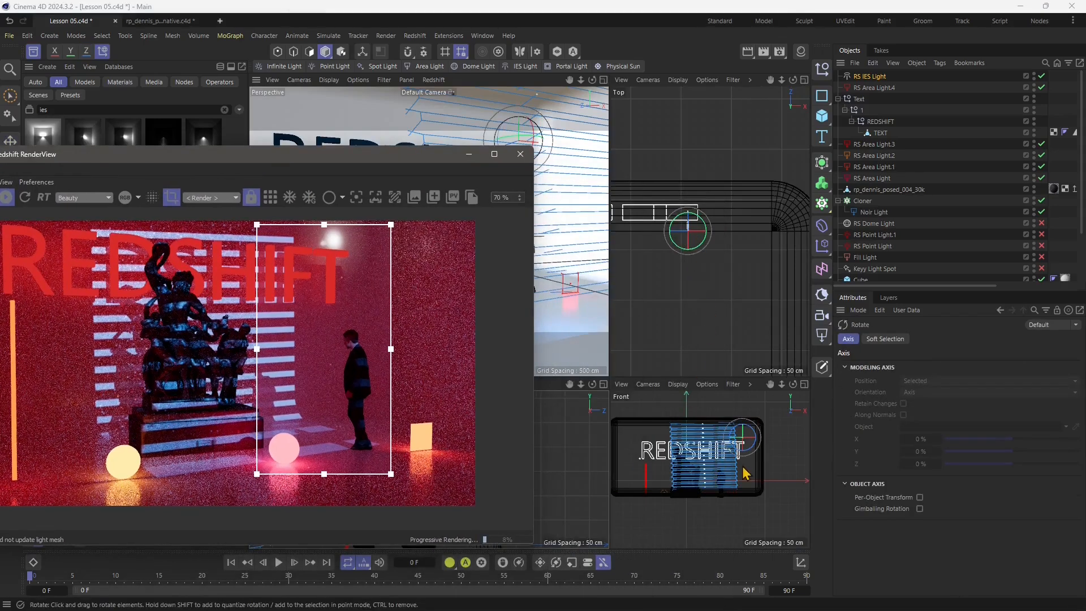
{"action": "scroll", "coordinate": [744, 473], "scroll_direction": "up", "scroll_amount": 2}
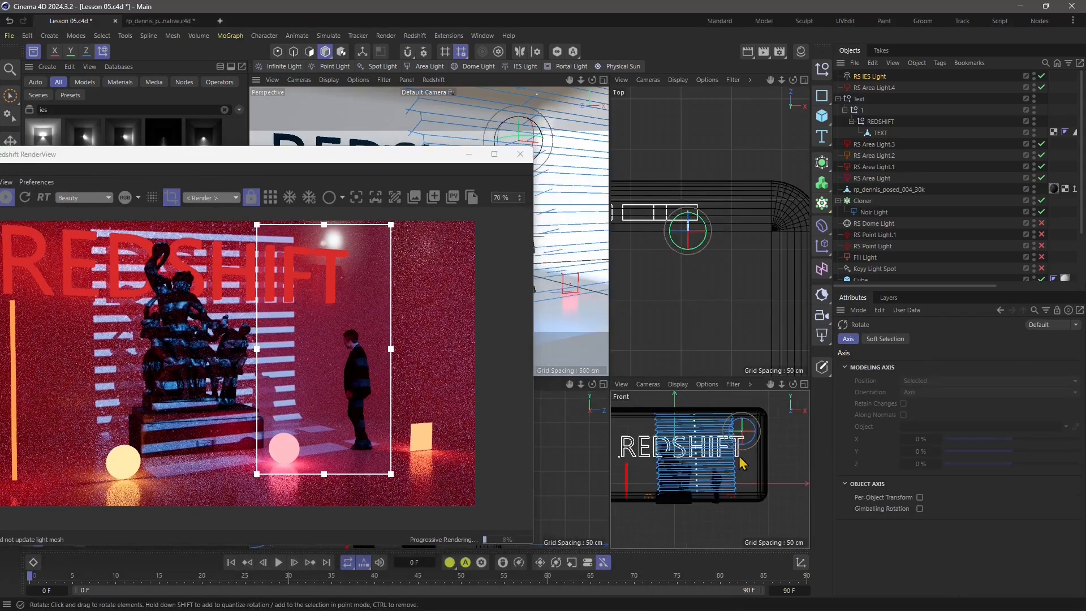
{"action": "left_click_drag", "start_coordinate": [407, 161], "coordinate": [953, 108]}
{"action": "middle_click", "coordinate": [428, 447]}
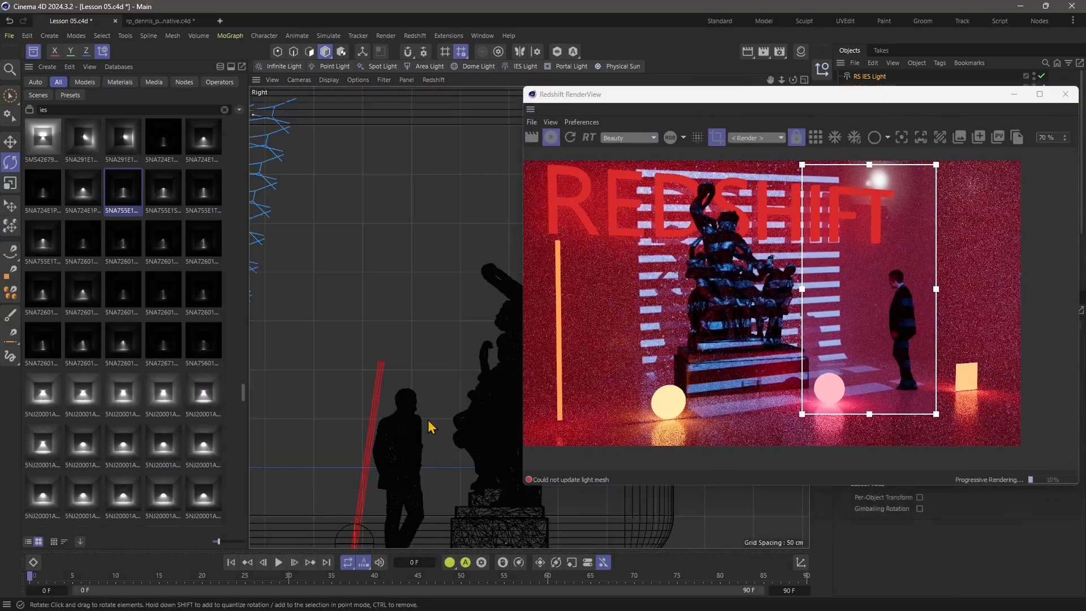
Step: Rotate the IES light above the REDSHIFT letters in the Right view so it points down at the floor
{"action": "middle_click_drag", "start_coordinate": [362, 373], "coordinate": [143, 419], "text": "alt"}
{"action": "middle_click_drag", "start_coordinate": [644, 277], "coordinate": [578, 344], "text": "alt"}
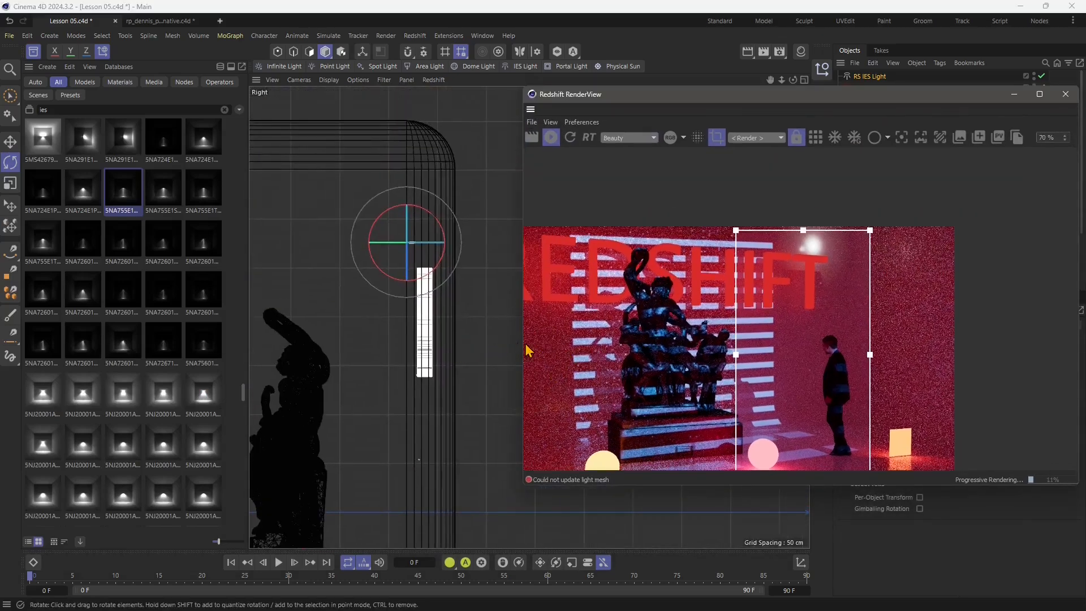
{"action": "middle_click_drag", "start_coordinate": [749, 348], "coordinate": [776, 317], "text": "alt"}
{"action": "middle_click_drag", "start_coordinate": [447, 283], "coordinate": [397, 345], "text": "alt"}
{"action": "scroll", "coordinate": [396, 297], "scroll_direction": "up", "scroll_amount": 3}
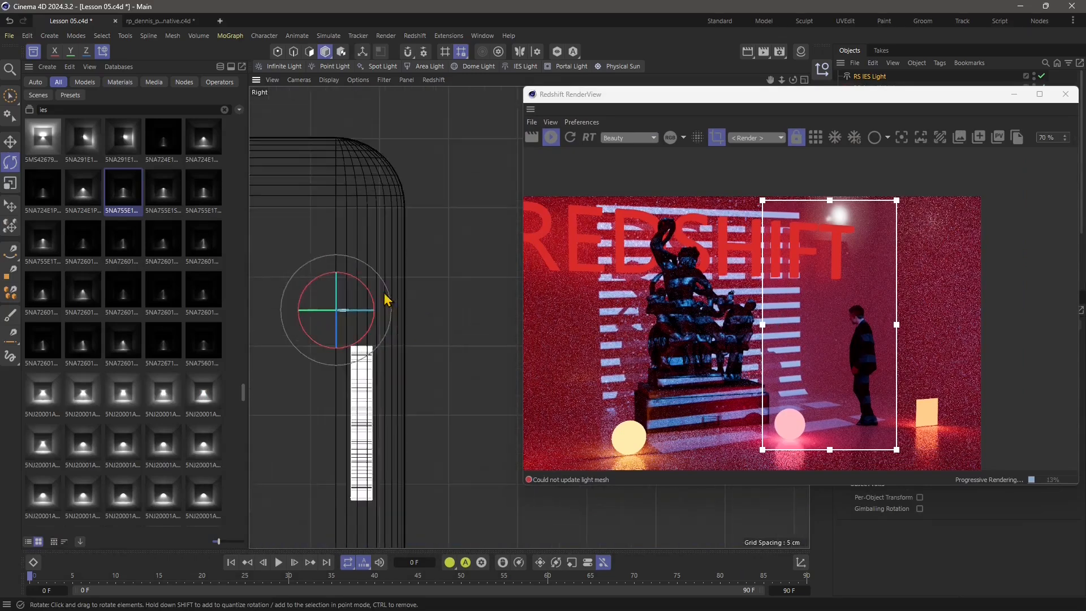
{"action": "left_click_drag", "start_coordinate": [373, 299], "coordinate": [291, 359]}
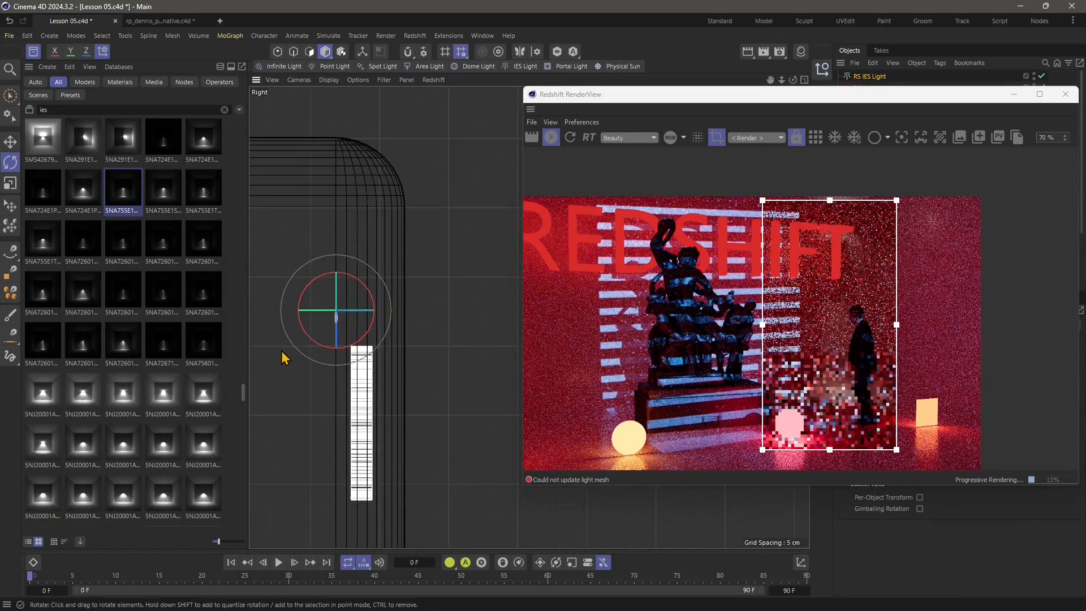
{"action": "left_click_drag", "start_coordinate": [283, 357], "coordinate": [309, 325]}
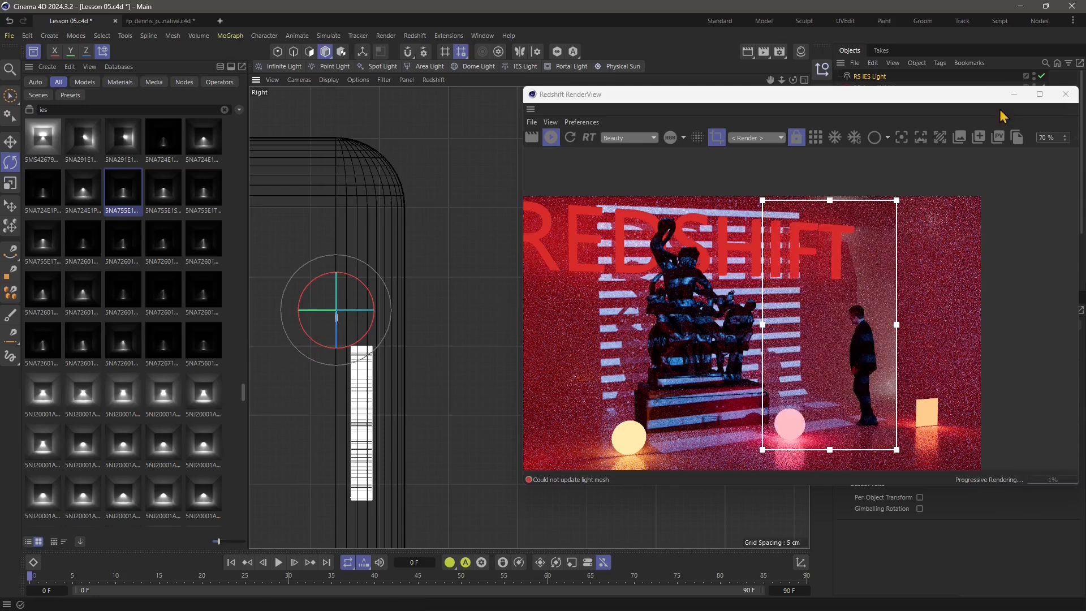
Step: Straighten the IES light's downward aim by correcting its tilt in the Front and Top views
{"action": "middle_click", "coordinate": [388, 305]}
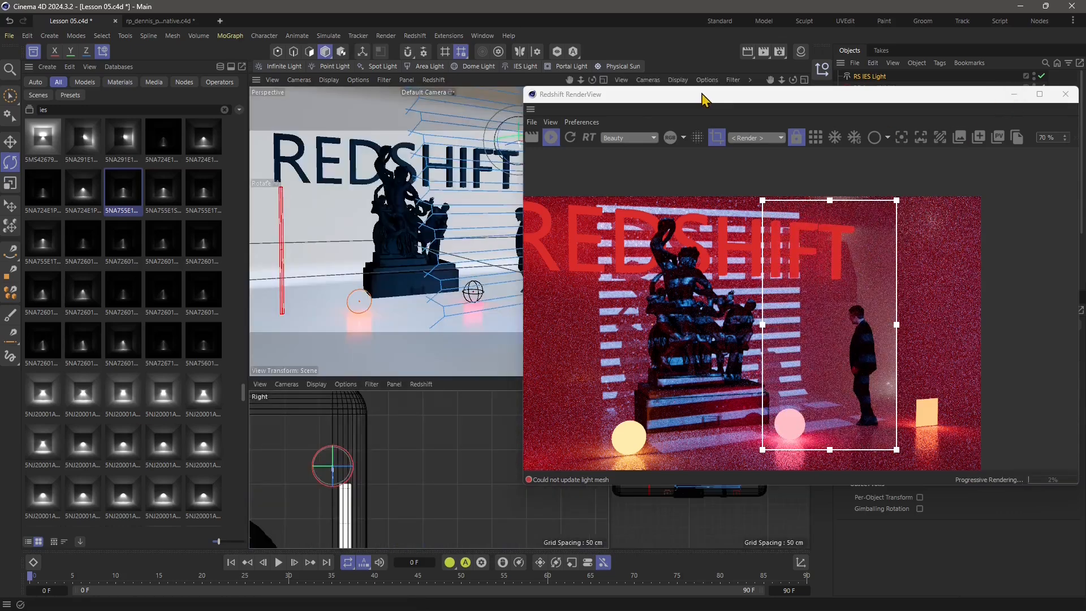
{"action": "left_click_drag", "start_coordinate": [703, 96], "coordinate": [142, 156]}
{"action": "scroll", "coordinate": [769, 480], "scroll_direction": "up", "scroll_amount": 5}
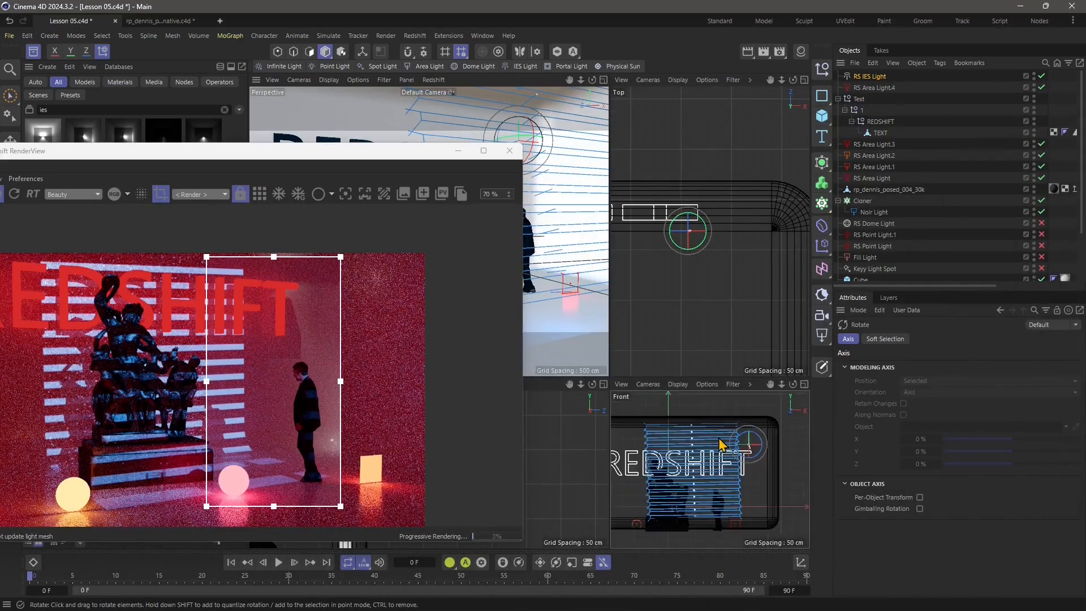
{"action": "scroll", "coordinate": [769, 481], "scroll_direction": "up", "scroll_amount": 8}
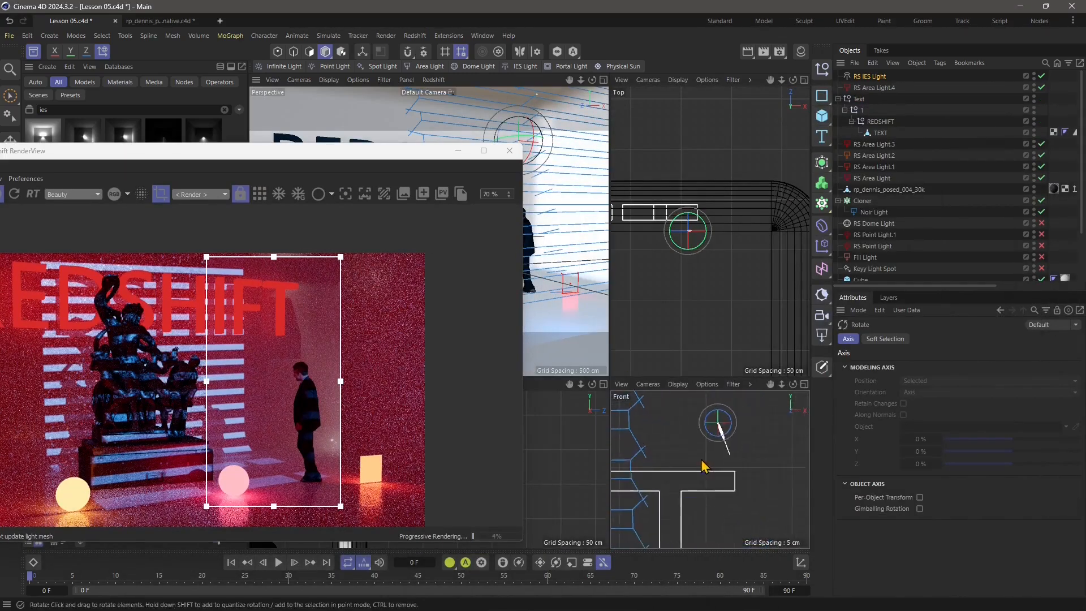
{"action": "scroll", "coordinate": [687, 456], "scroll_direction": "up", "scroll_amount": 2}
{"action": "left_click_drag", "start_coordinate": [690, 448], "coordinate": [702, 451]}
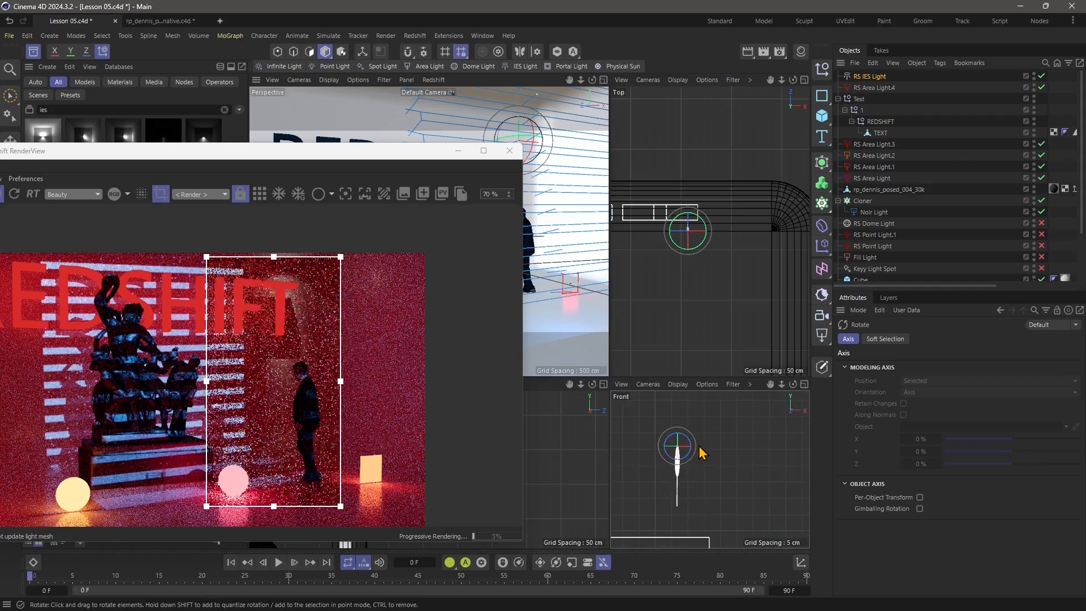
{"action": "scroll", "coordinate": [681, 231], "scroll_direction": "up", "scroll_amount": 6}
{"action": "scroll", "coordinate": [681, 272], "scroll_direction": "up", "scroll_amount": 2}
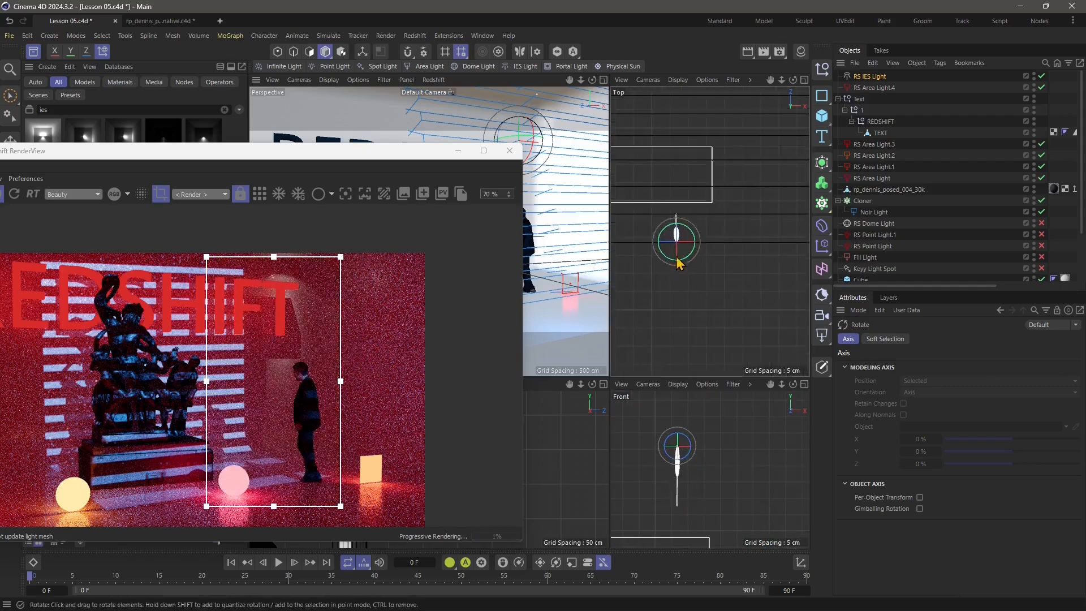
{"action": "left_click_drag", "start_coordinate": [678, 257], "coordinate": [676, 240]}
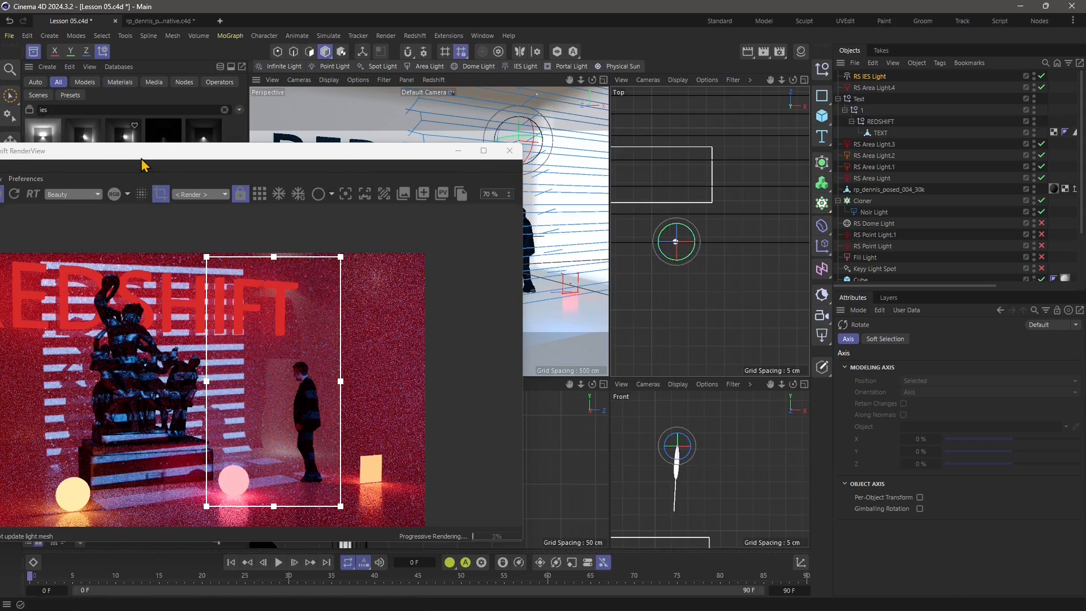
Step: Give the selected IES light the fourth profile in the second row of IES assets and widen the render region beyond the standing man
{"action": "left_click_drag", "start_coordinate": [142, 160], "coordinate": [405, 177]}
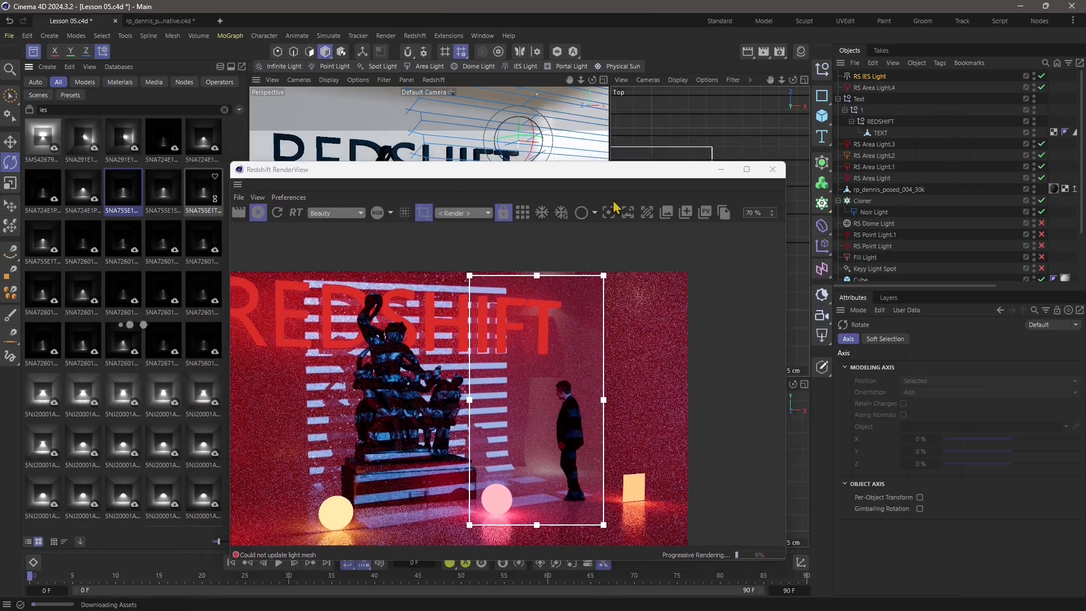
{"action": "left_click", "coordinate": [878, 79]}
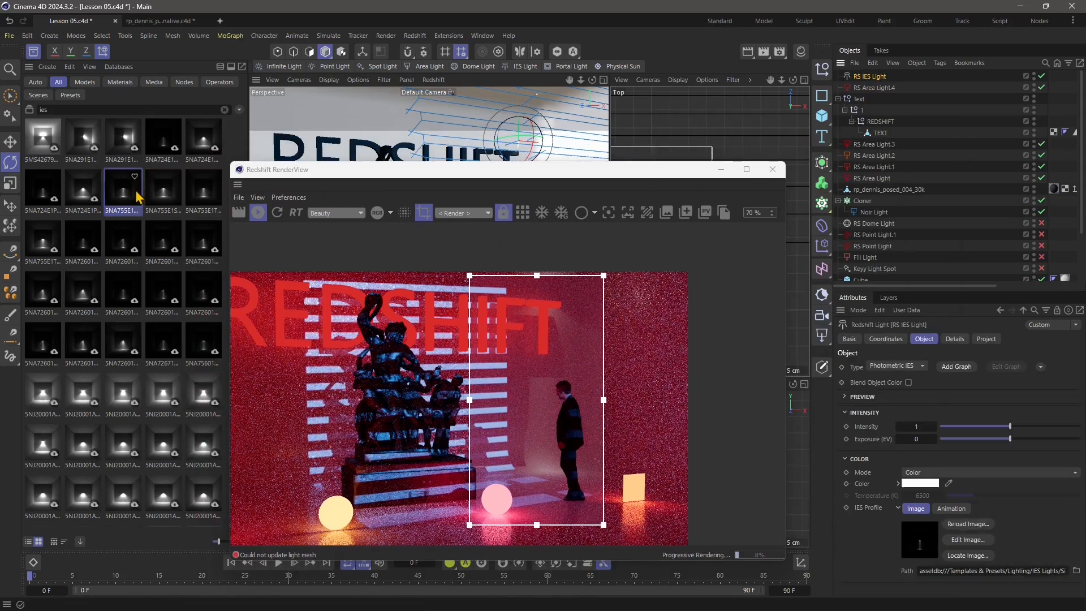
{"action": "left_click_drag", "start_coordinate": [161, 191], "coordinate": [527, 255]}
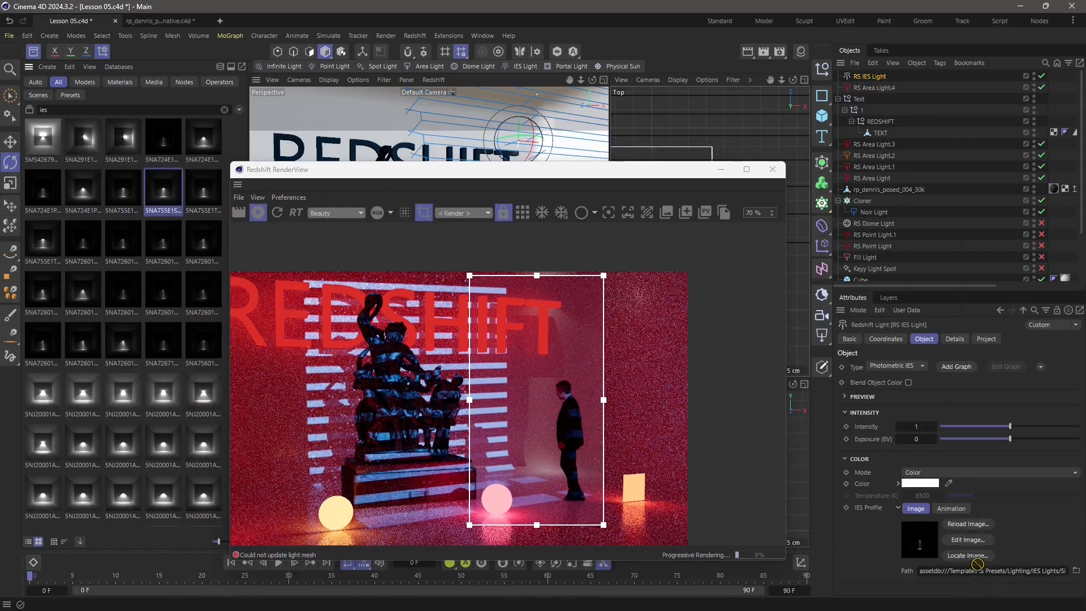
{"action": "left_click_drag", "start_coordinate": [981, 573], "coordinate": [978, 570]}
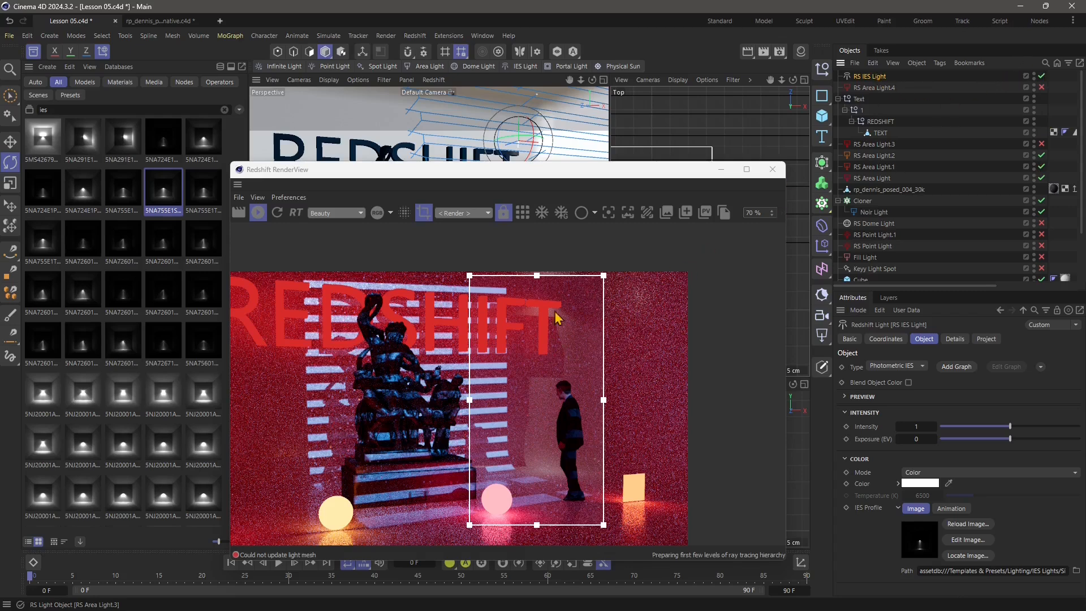
{"action": "left_click_drag", "start_coordinate": [603, 402], "coordinate": [664, 403]}
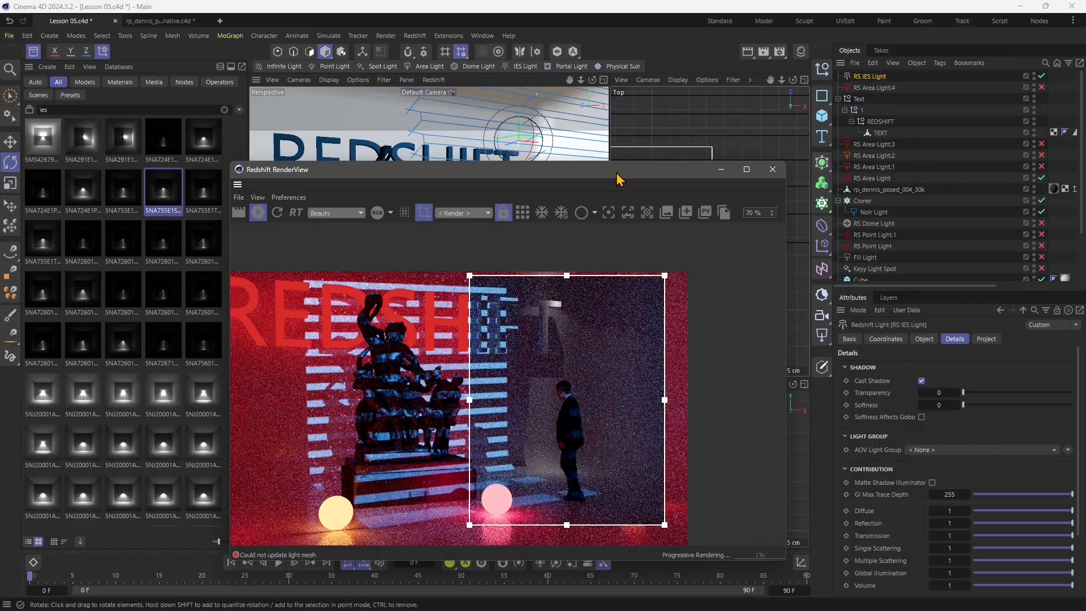
Step: Duplicate the IES light and move the copy sideways to the curved corner by the side wall in the Top view
{"action": "left_click_drag", "start_coordinate": [616, 179], "coordinate": [288, 299]}
{"action": "left_click", "coordinate": [672, 249]}
{"action": "scroll", "coordinate": [673, 251], "scroll_direction": "down", "scroll_amount": 2}
{"action": "left_click", "coordinate": [648, 240]}
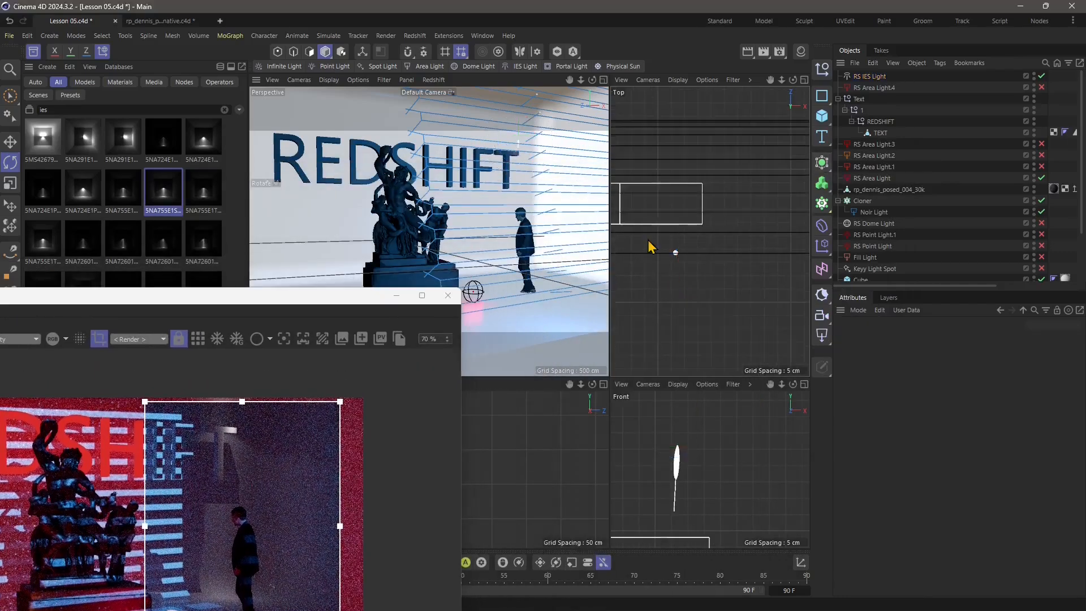
{"action": "scroll", "coordinate": [648, 238], "scroll_direction": "down", "scroll_amount": 1}
{"action": "scroll", "coordinate": [673, 255], "scroll_direction": "up", "scroll_amount": 1}
{"action": "left_click", "coordinate": [671, 242]}
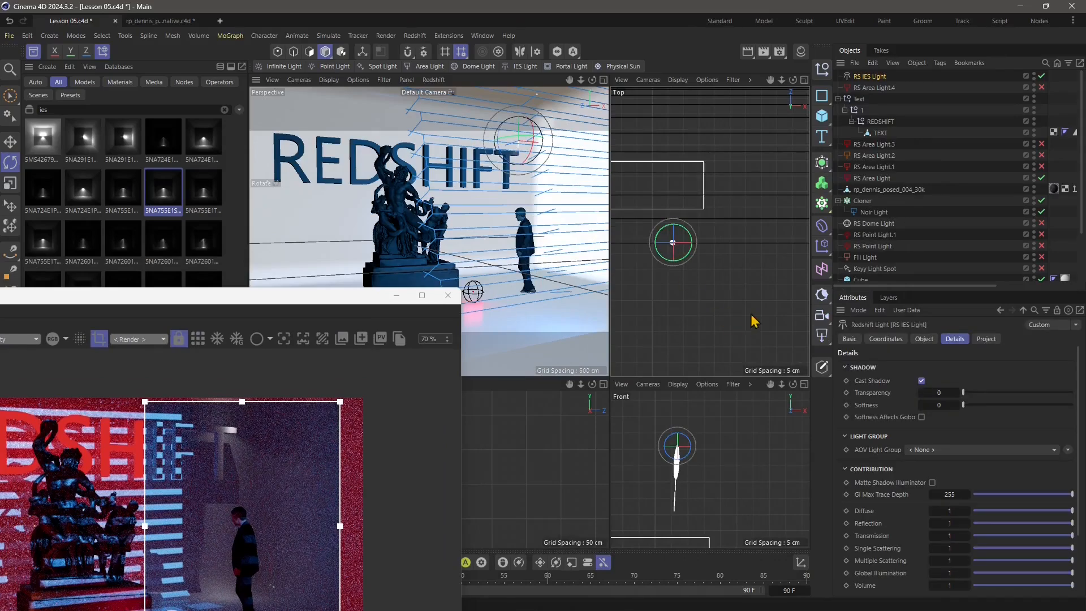
{"action": "scroll", "coordinate": [699, 286], "scroll_direction": "down", "scroll_amount": 3}
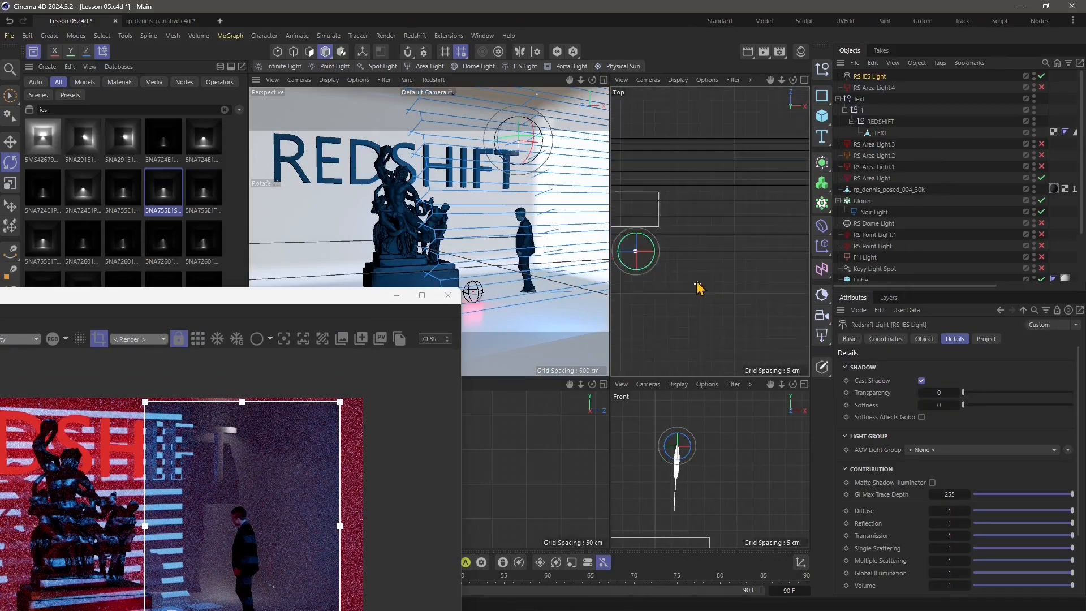
{"action": "key", "text": "ctrl+c"}
{"action": "key", "text": "ctrl+v"}
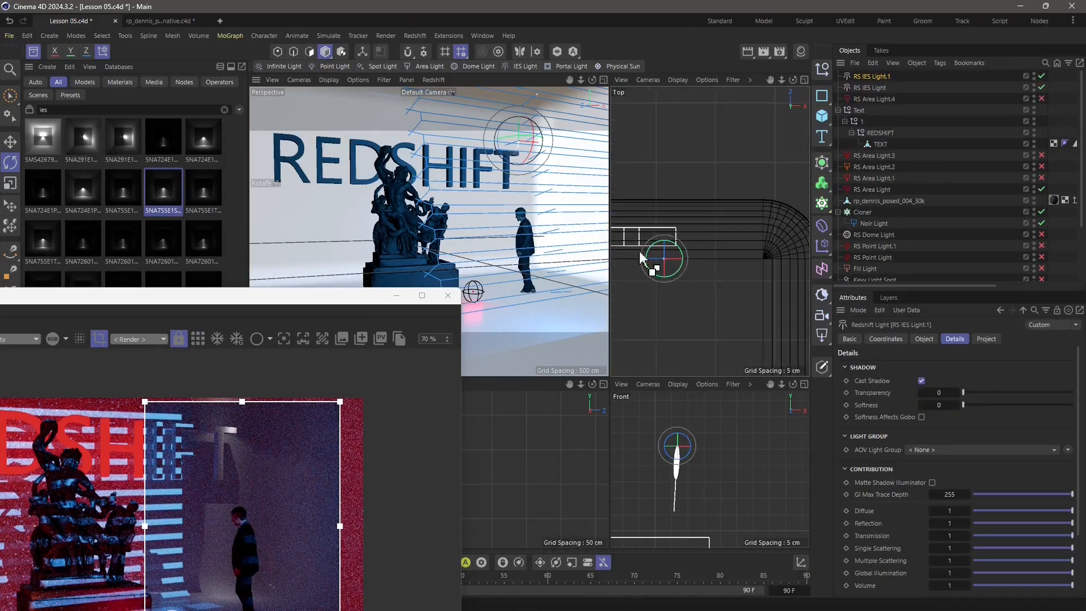
{"action": "key", "text": "e"}
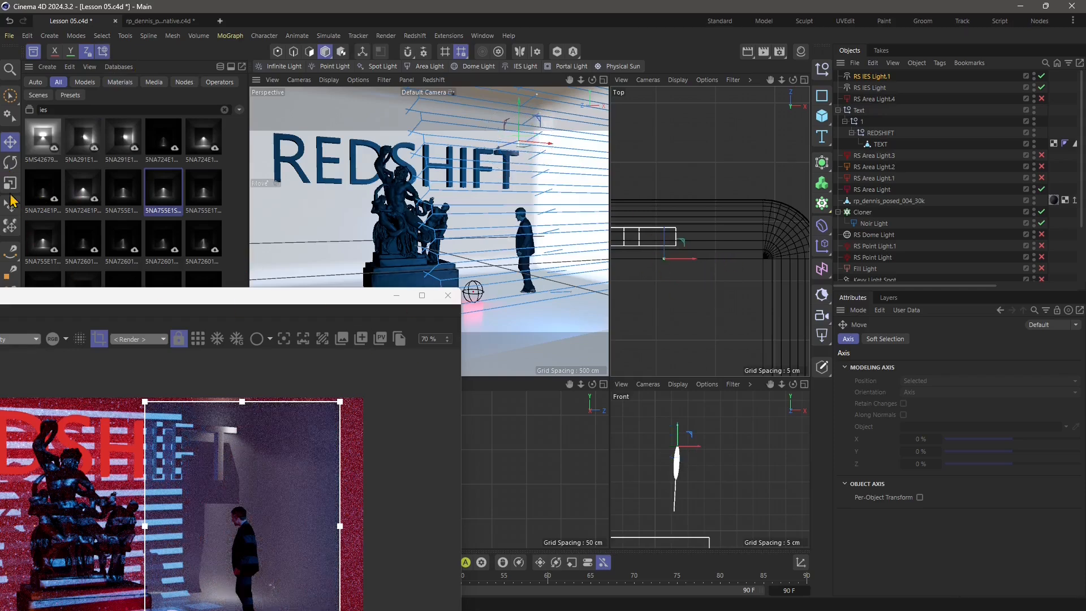
{"action": "left_click_drag", "start_coordinate": [686, 247], "coordinate": [788, 275]}
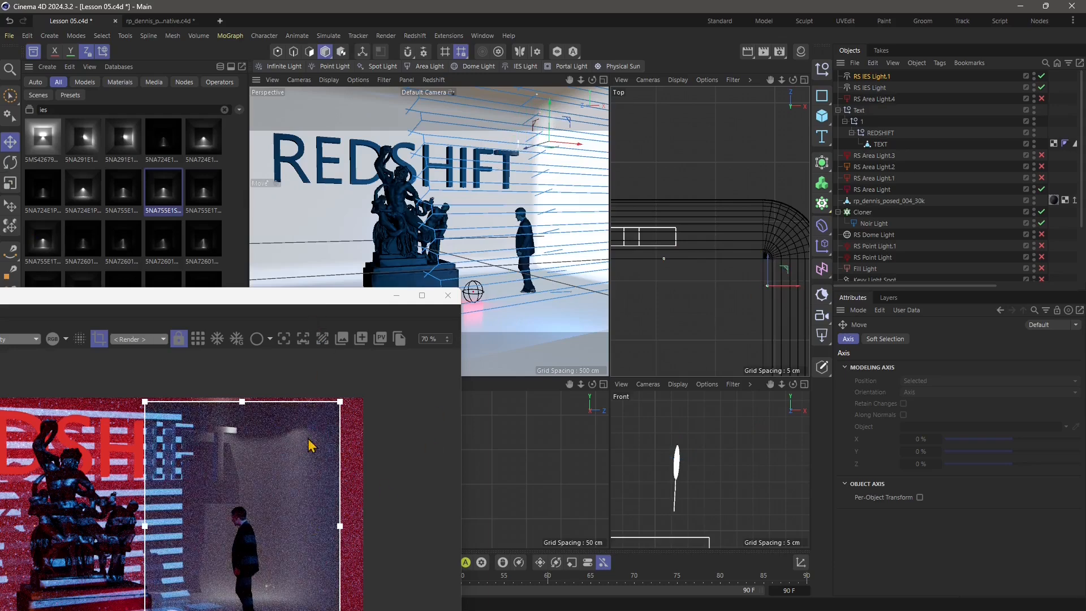
Step: Extend the render region across the statue and out to the image's far edge beyond the standing man
{"action": "left_click_drag", "start_coordinate": [326, 298], "coordinate": [559, 79]}
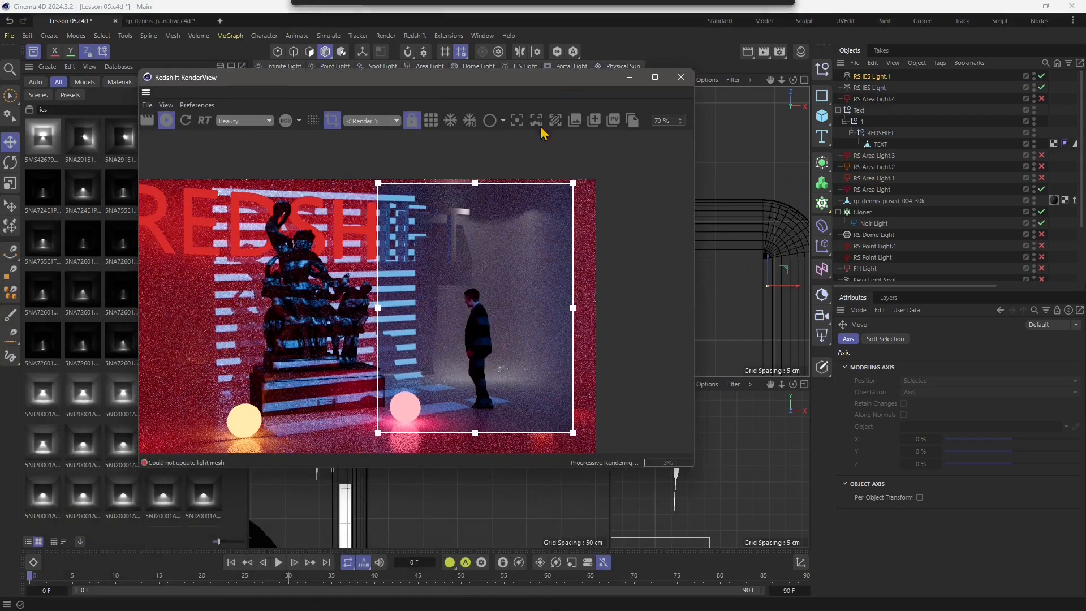
{"action": "left_click_drag", "start_coordinate": [201, 321], "coordinate": [171, 320]}
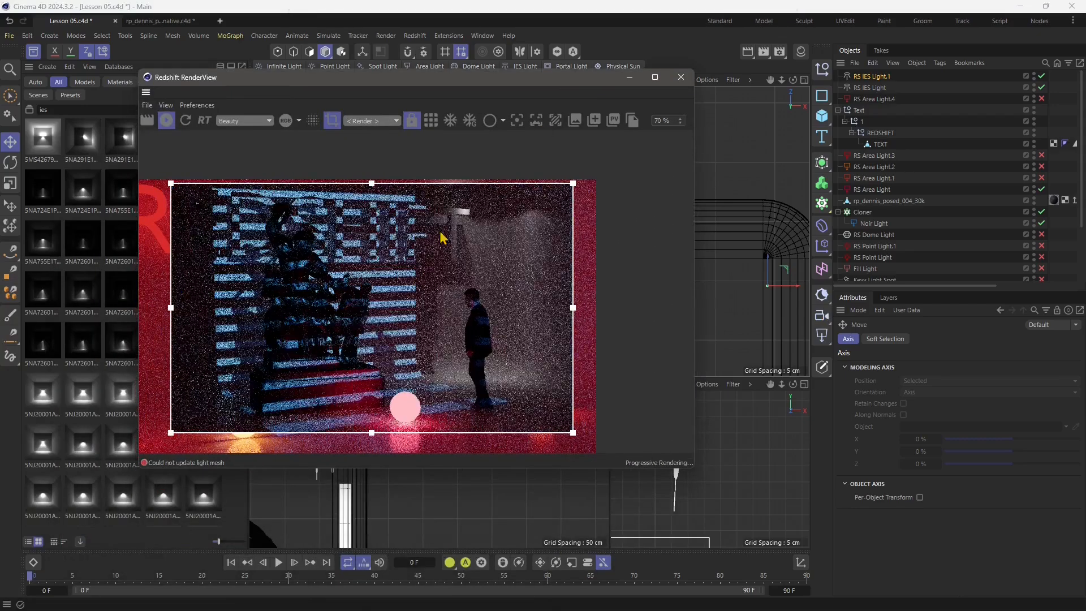
{"action": "left_click_drag", "start_coordinate": [573, 323], "coordinate": [596, 314]}
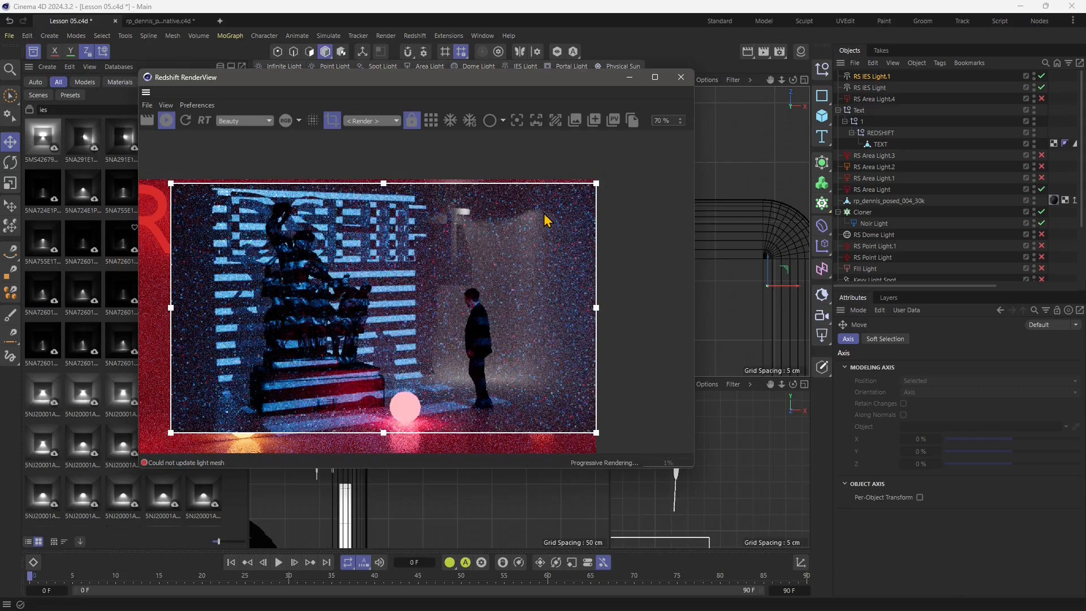
Step: Close the render view and move the duplicated IES light farther from the back wall, along the side wall in the Top view
{"action": "left_click", "coordinate": [681, 78]}
{"action": "left_click_drag", "start_coordinate": [792, 273], "coordinate": [792, 359]}
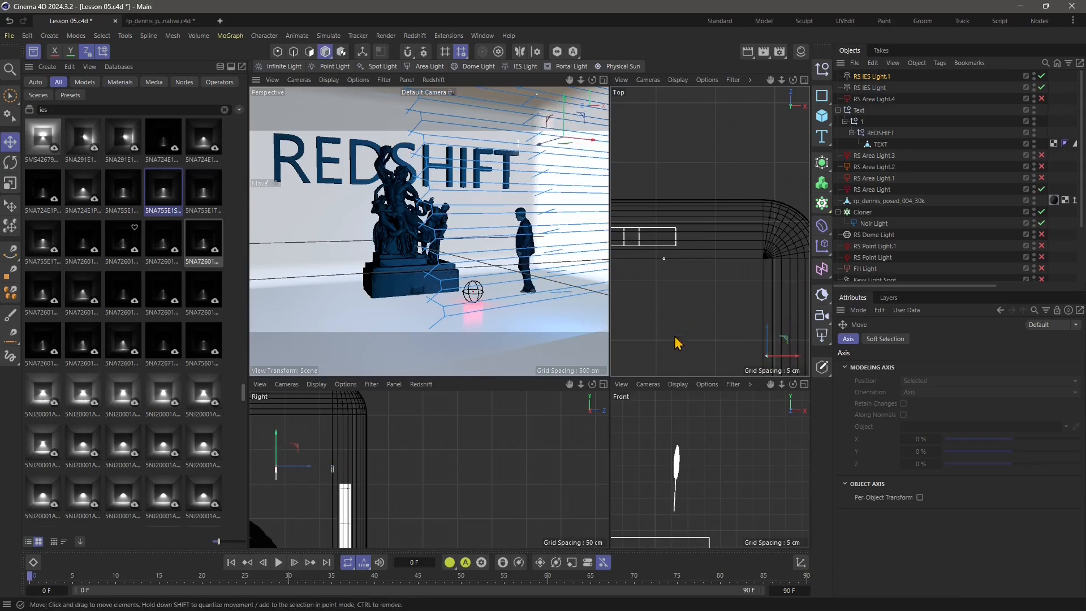
{"action": "left_click", "coordinate": [696, 463]}
Step: Add a new Redshift area light and rotate it so that it lies flat, facing the floor
{"action": "scroll", "coordinate": [661, 465], "scroll_direction": "down", "scroll_amount": 8}
{"action": "scroll", "coordinate": [673, 469], "scroll_direction": "up", "scroll_amount": 10}
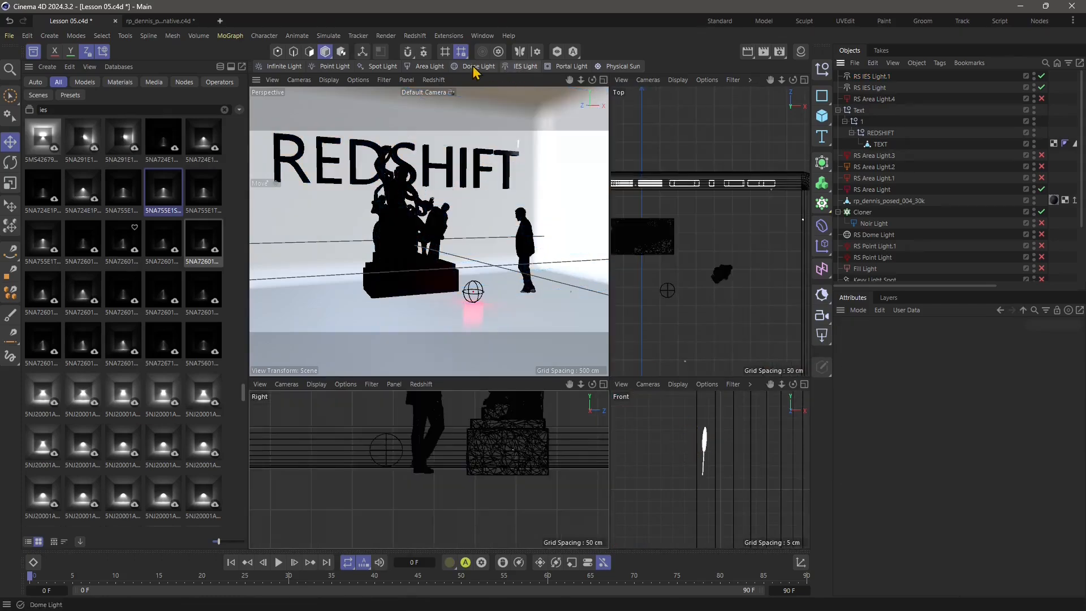
{"action": "left_click", "coordinate": [431, 68]}
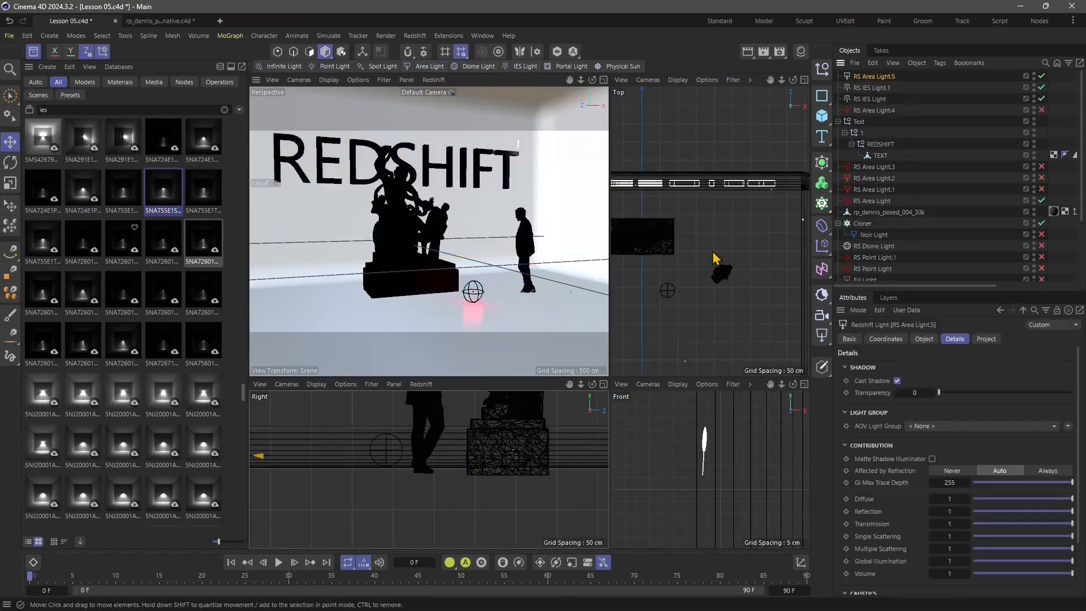
{"action": "scroll", "coordinate": [714, 258], "scroll_direction": "down", "scroll_amount": 8}
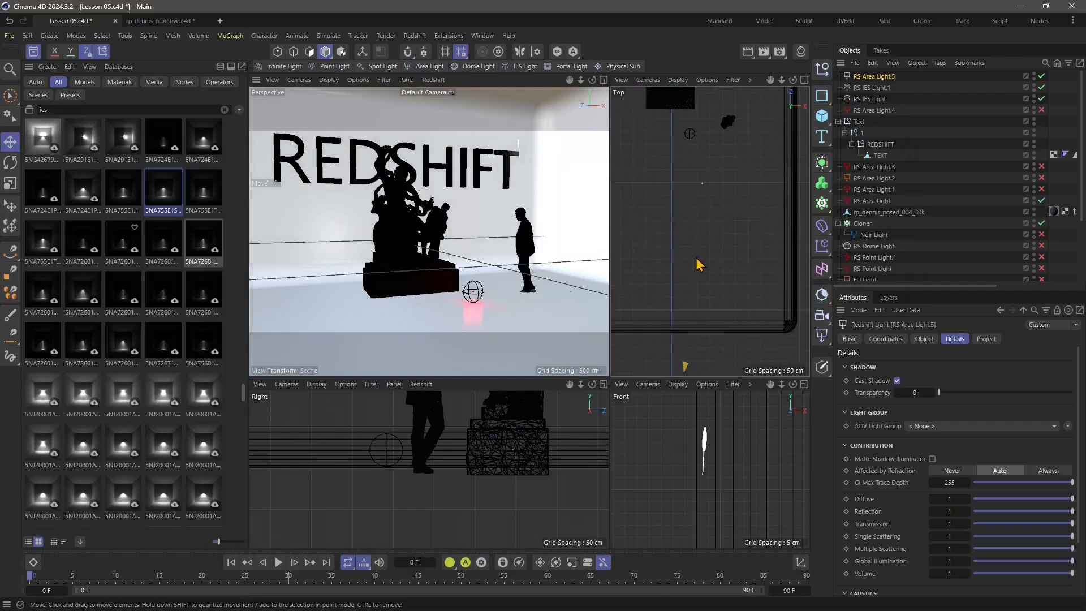
{"action": "left_click_drag", "start_coordinate": [701, 337], "coordinate": [738, 189]}
{"action": "key", "text": "o"}
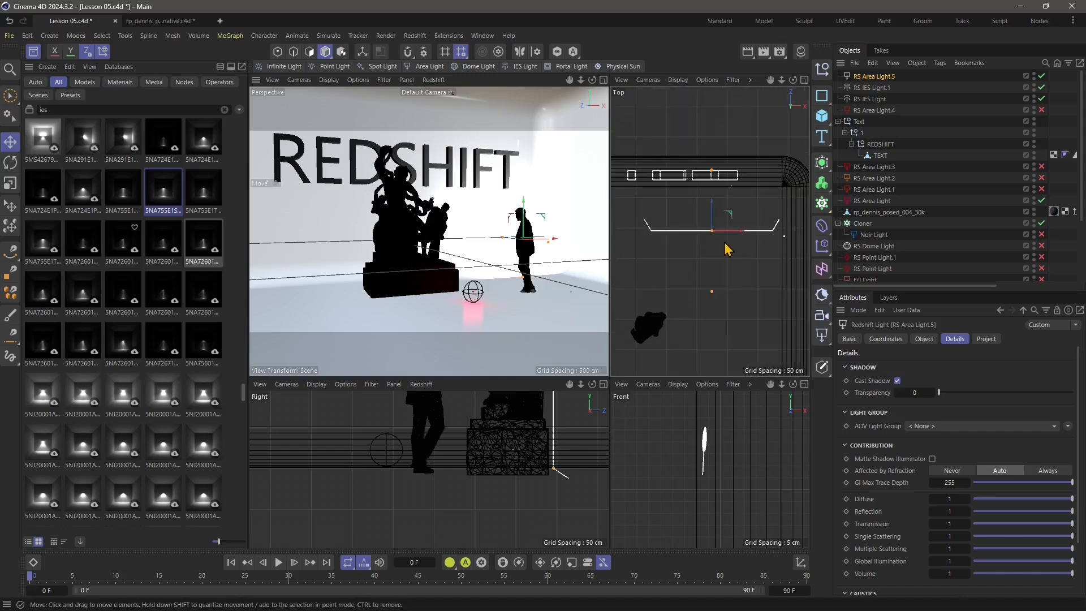
{"action": "left_click", "coordinate": [11, 163]}
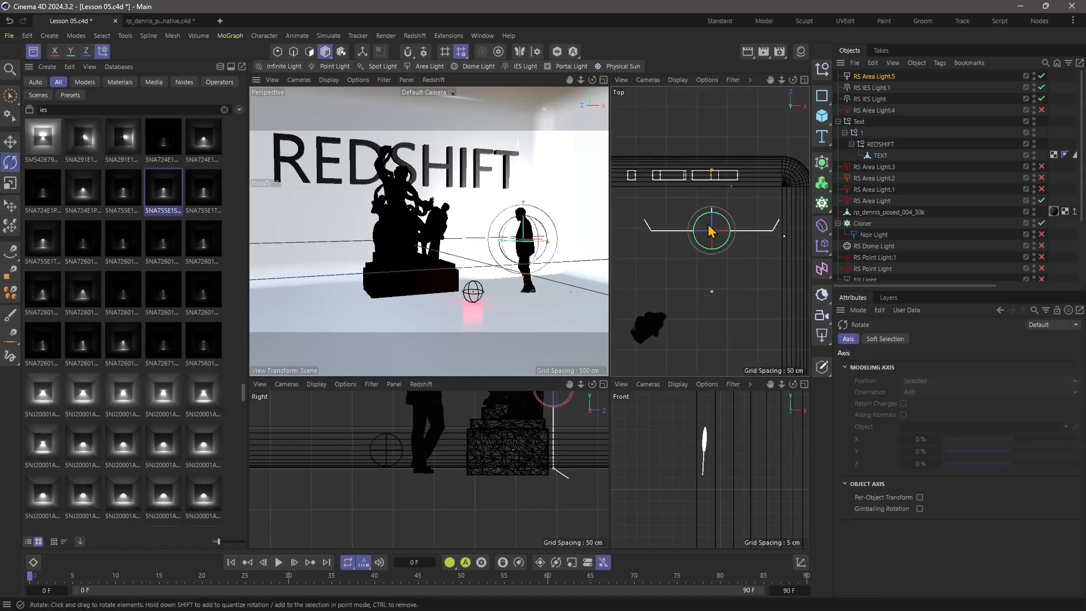
{"action": "left_click_drag", "start_coordinate": [711, 230], "coordinate": [724, 96]}
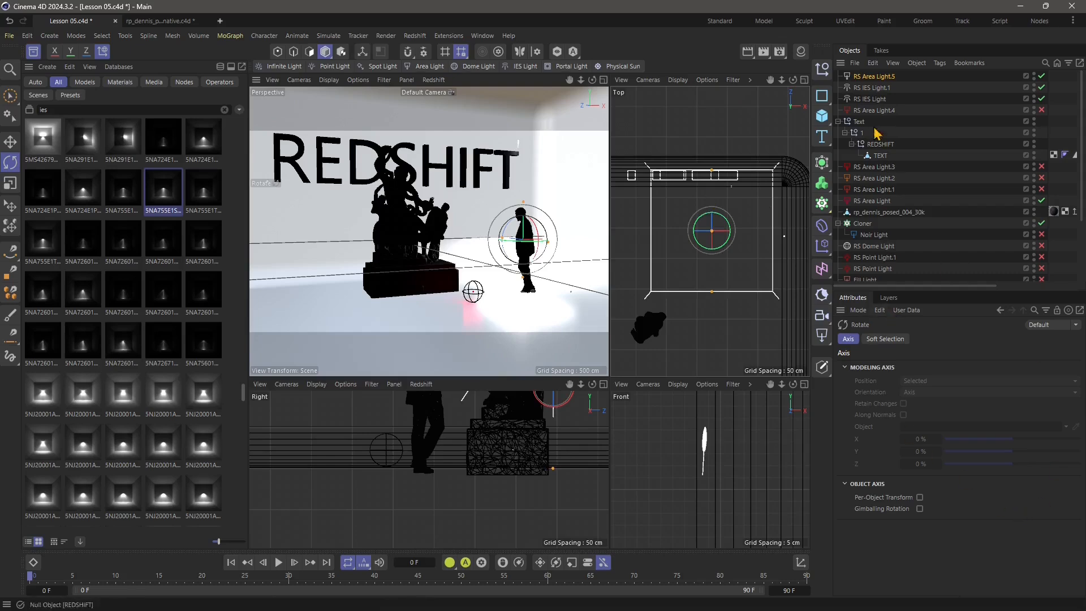
Step: Change the new area light's shape to Disc and set its Size X and Size Y to 5 cm
{"action": "left_click", "coordinate": [872, 79]}
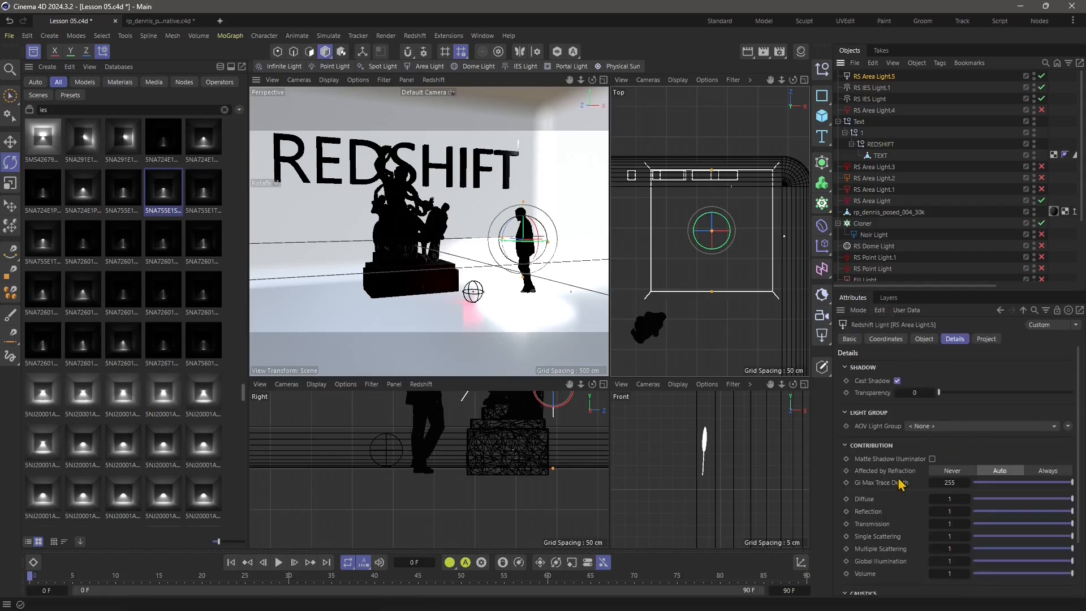
{"action": "left_click", "coordinate": [924, 339]}
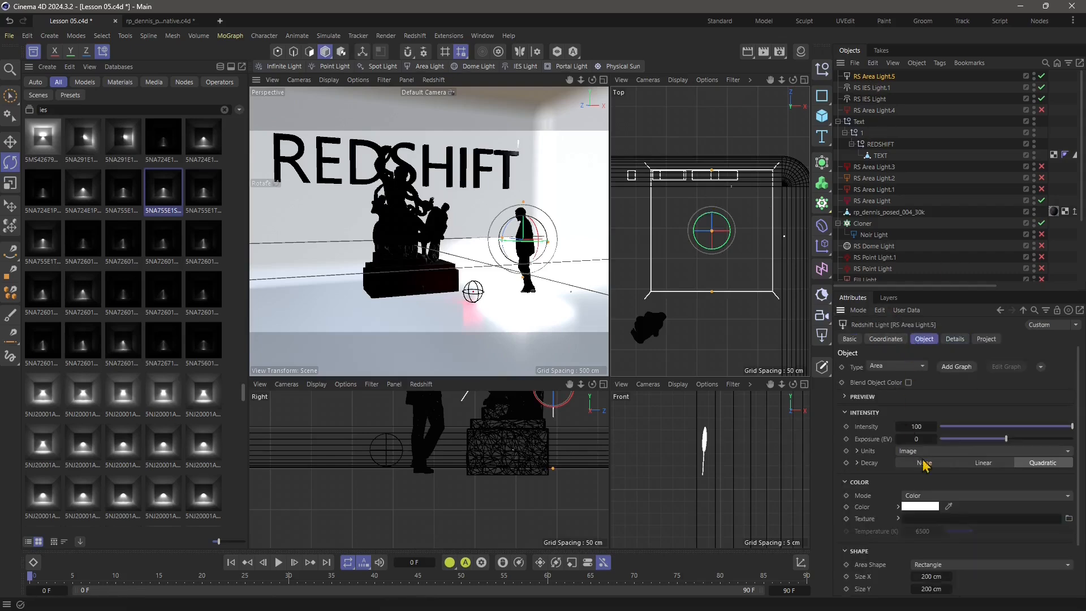
{"action": "left_click", "coordinate": [934, 565]}
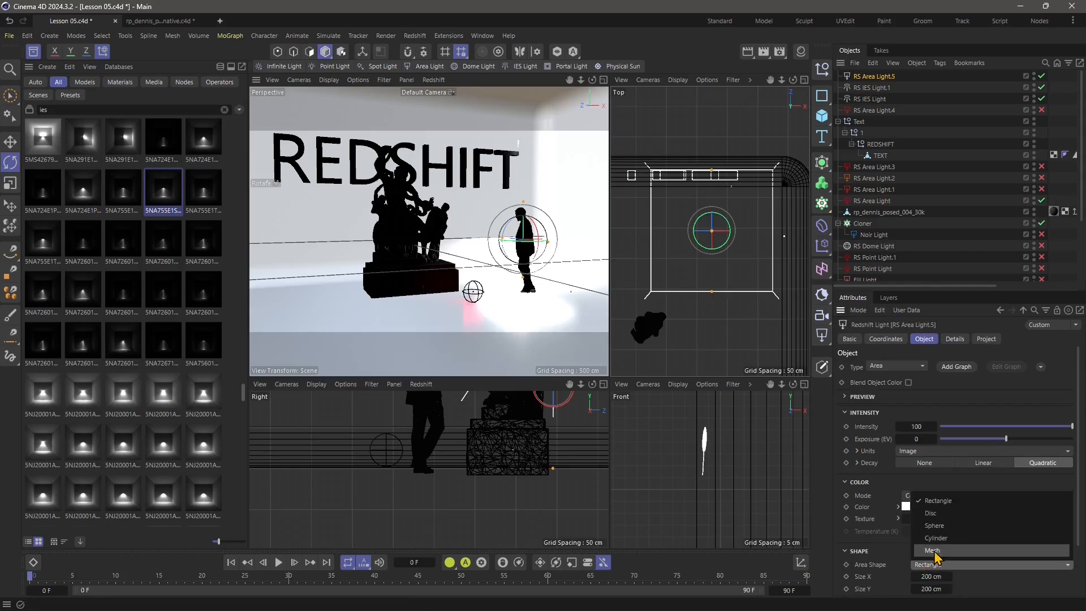
{"action": "left_click", "coordinate": [932, 512]}
{"action": "left_click", "coordinate": [943, 575]}
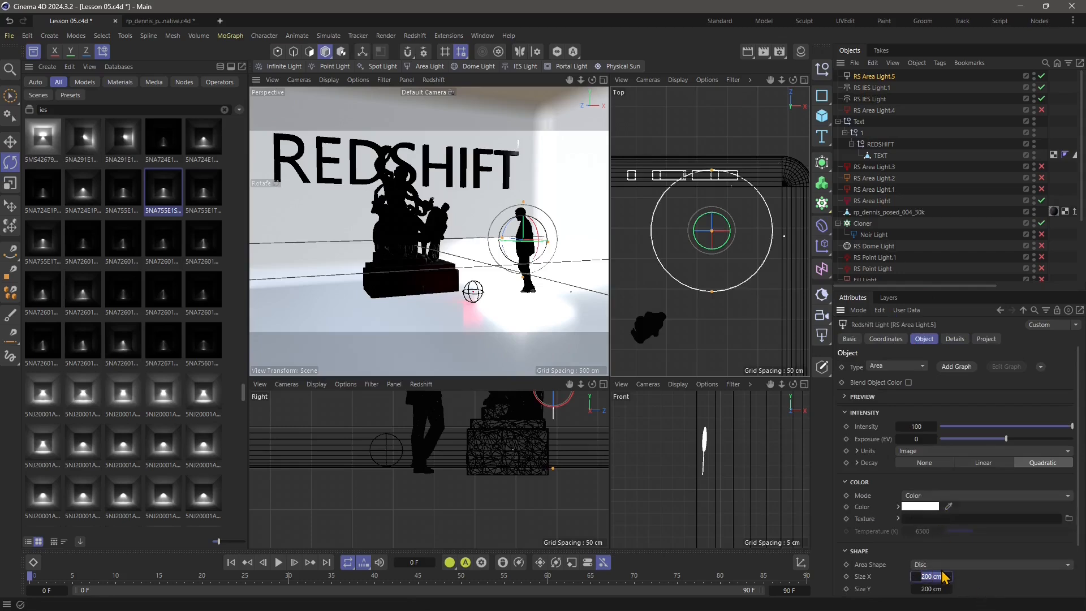
{"action": "type", "text": "5"}
{"action": "left_click", "coordinate": [928, 588]}
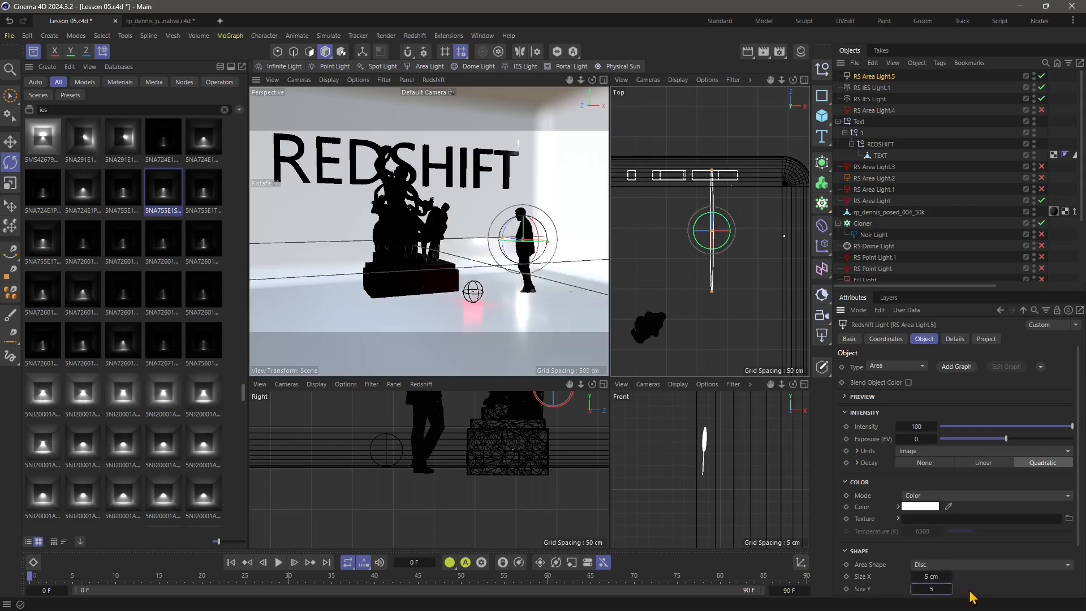
{"action": "type", "text": "5"}
{"action": "key", "text": "Return"}
{"action": "scroll", "coordinate": [989, 579], "scroll_direction": "down", "scroll_amount": 3}
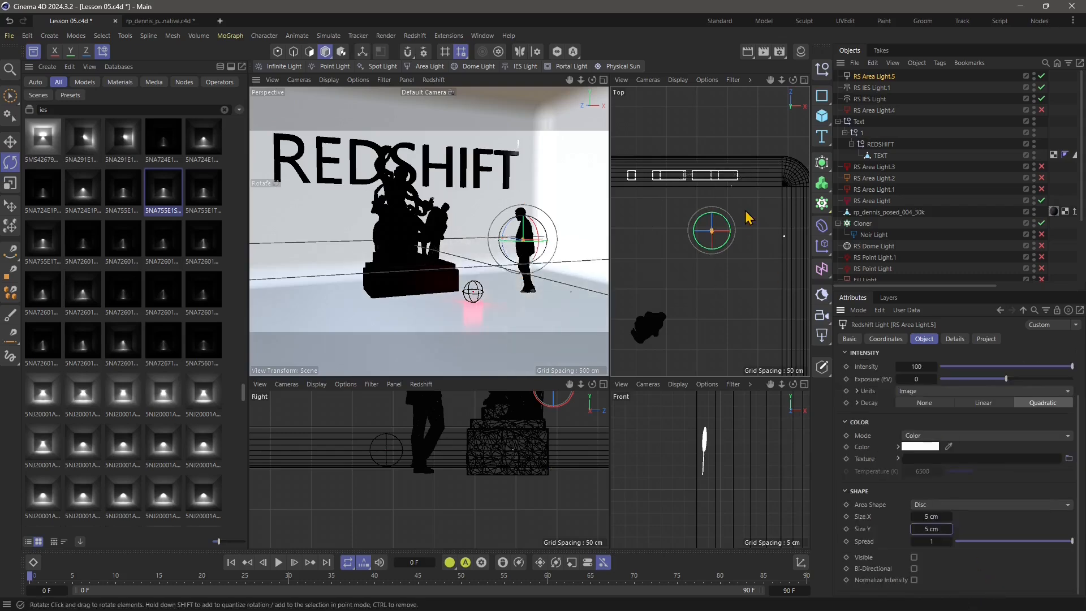
Step: Move the disc light closer to the first IES light in the Top view and raise it above the statue in the Right view
{"action": "scroll", "coordinate": [742, 213], "scroll_direction": "up", "scroll_amount": 5}
{"action": "key", "text": "e"}
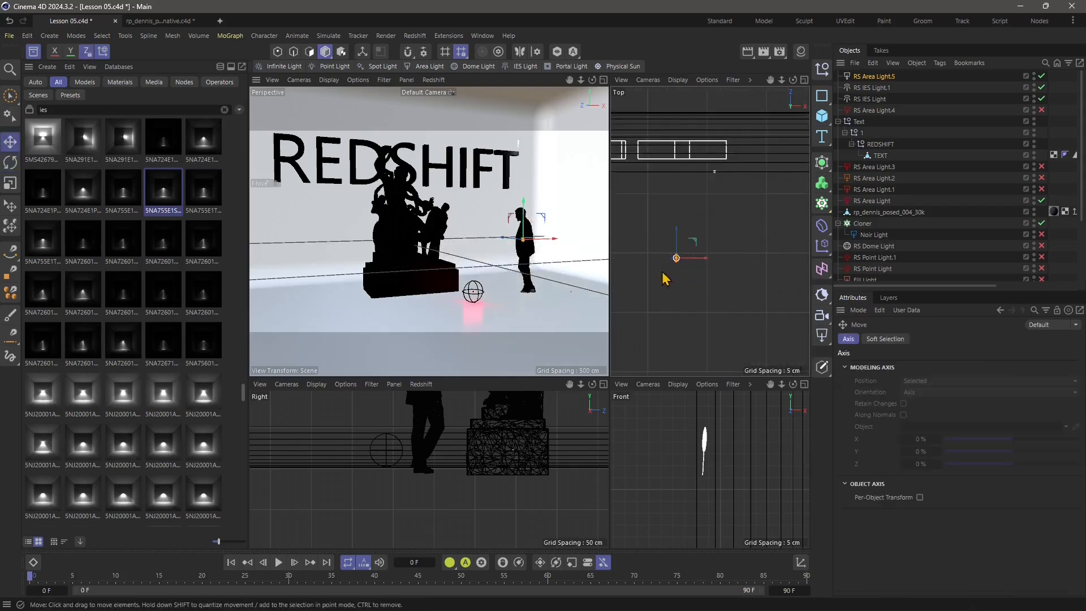
{"action": "left_click_drag", "start_coordinate": [706, 258], "coordinate": [733, 180]}
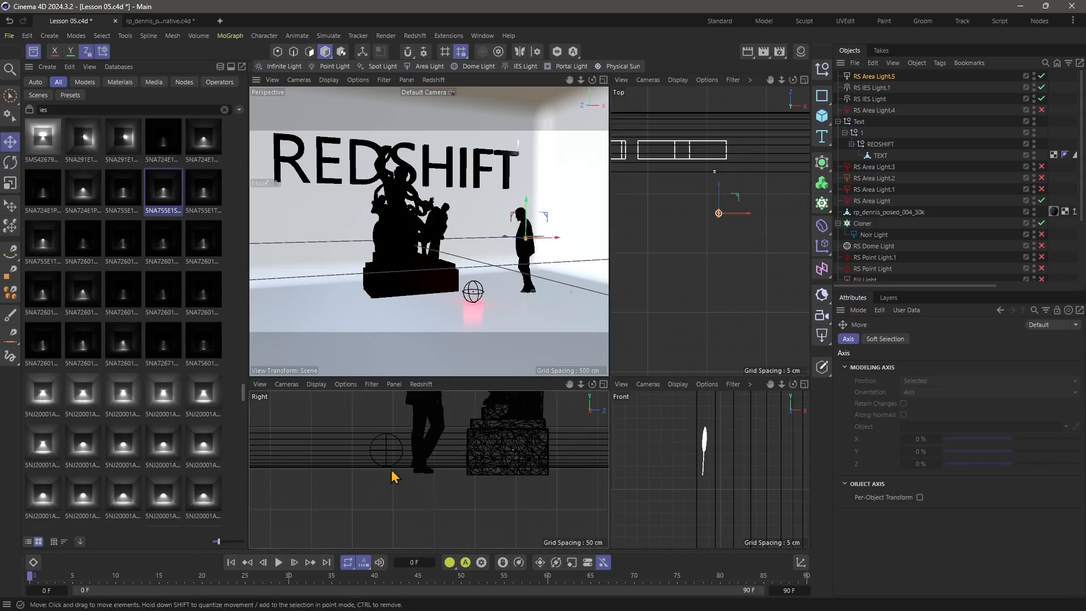
{"action": "scroll", "coordinate": [396, 475], "scroll_direction": "down", "scroll_amount": 5}
{"action": "scroll", "coordinate": [483, 468], "scroll_direction": "down", "scroll_amount": 3}
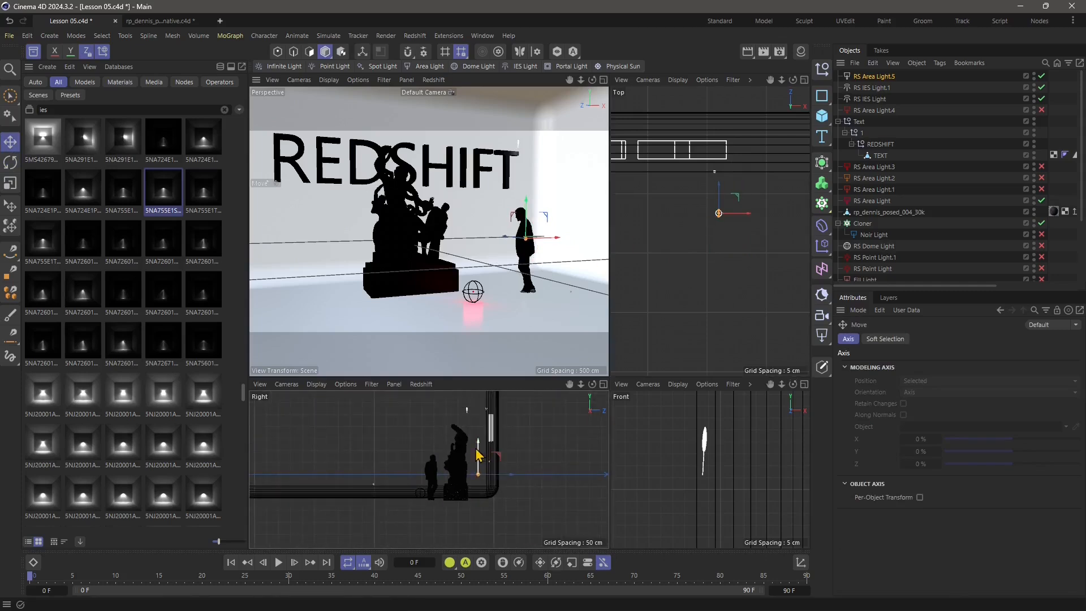
{"action": "left_click_drag", "start_coordinate": [476, 454], "coordinate": [478, 435]}
Step: Place the disc light just above the front IES light in the Right view
{"action": "scroll", "coordinate": [494, 446], "scroll_direction": "up", "scroll_amount": 4}
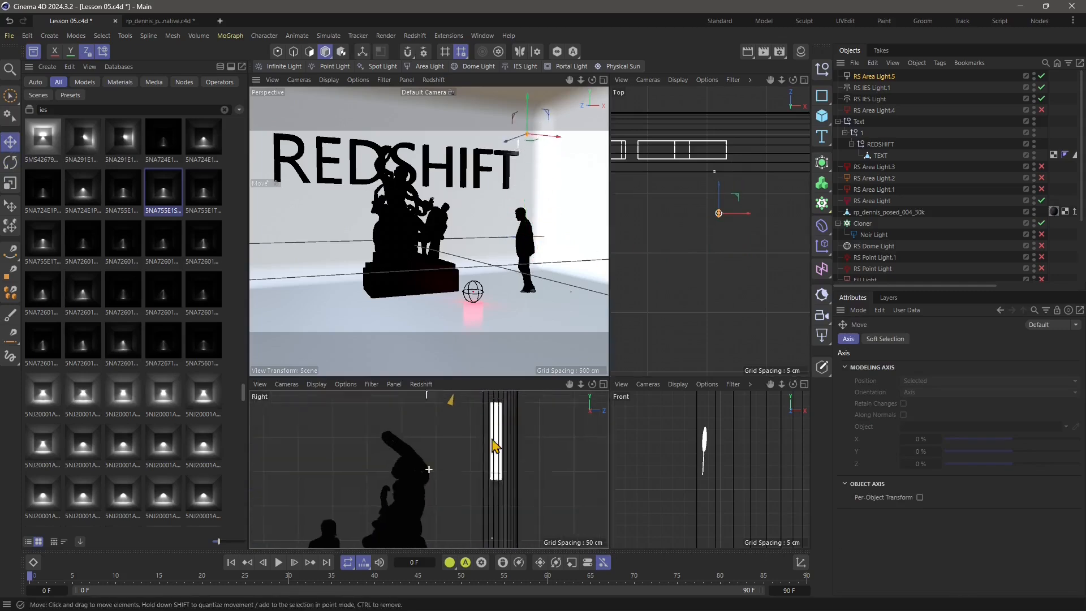
{"action": "scroll", "coordinate": [450, 459], "scroll_direction": "up", "scroll_amount": 7}
{"action": "middle_click_drag", "start_coordinate": [492, 442], "coordinate": [483, 481], "text": "alt"}
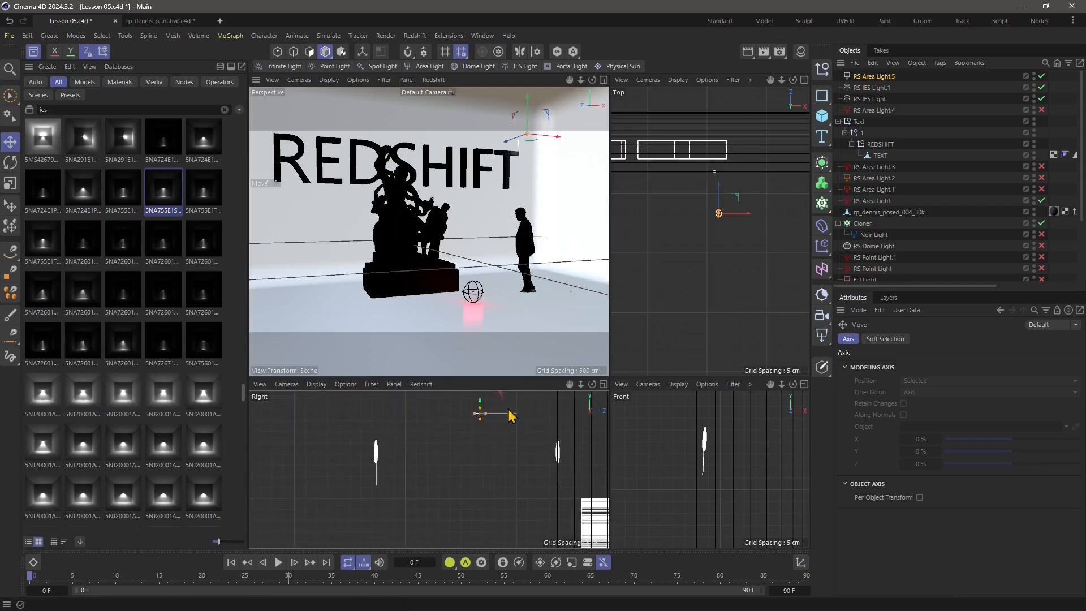
{"action": "left_click_drag", "start_coordinate": [511, 416], "coordinate": [401, 425]}
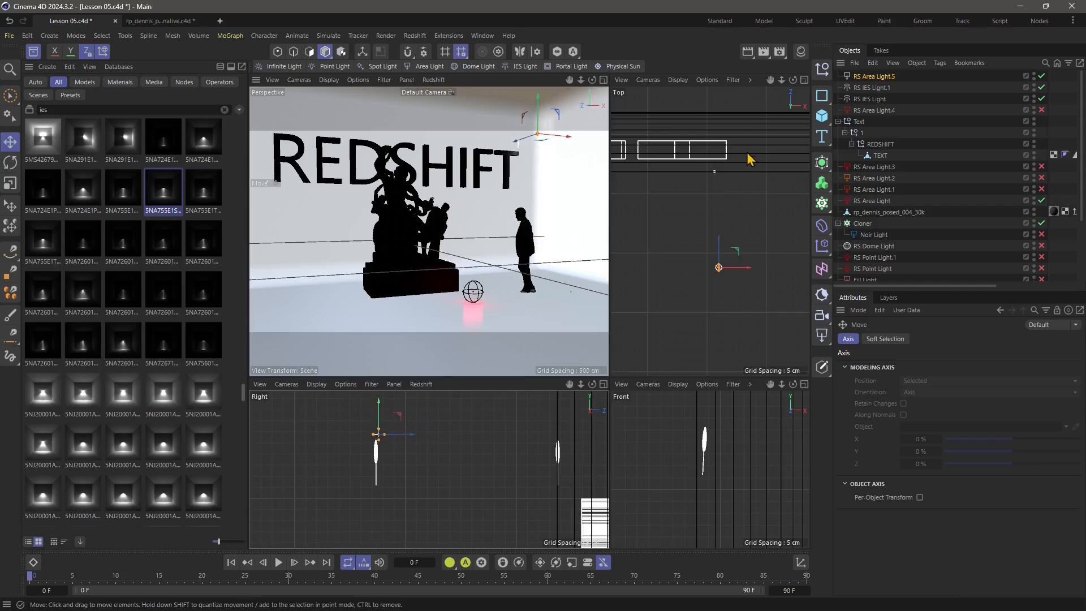
Step: Align the disc light over the IES light nearest the REDSHIFT text and copy it forward to just above the other IES light
{"action": "scroll", "coordinate": [733, 209], "scroll_direction": "up", "scroll_amount": 3}
{"action": "left_click_drag", "start_coordinate": [721, 302], "coordinate": [724, 147]}
{"action": "left_click_drag", "start_coordinate": [570, 443], "coordinate": [389, 440], "text": "ctrl"}
{"action": "left_click_drag", "start_coordinate": [515, 444], "coordinate": [404, 442]}
Step: Move the copied disc light sideways in the Top view until it is centred over the duplicated IES light
{"action": "scroll", "coordinate": [704, 274], "scroll_direction": "down", "scroll_amount": 4}
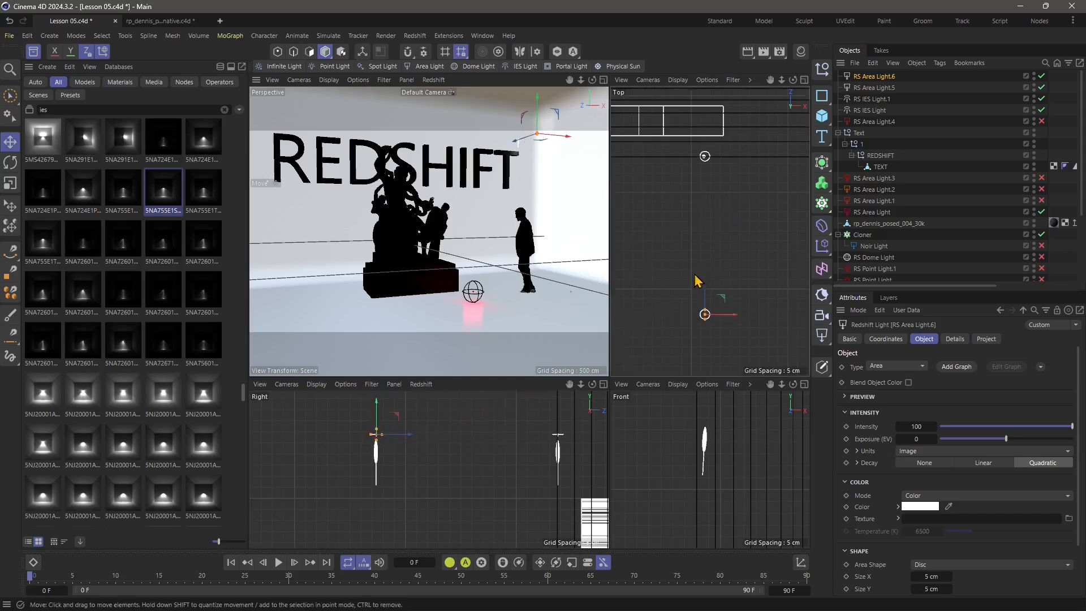
{"action": "left_click_drag", "start_coordinate": [711, 321], "coordinate": [794, 321]}
{"action": "scroll", "coordinate": [768, 315], "scroll_direction": "up", "scroll_amount": 4}
{"action": "scroll", "coordinate": [771, 306], "scroll_direction": "up", "scroll_amount": 1}
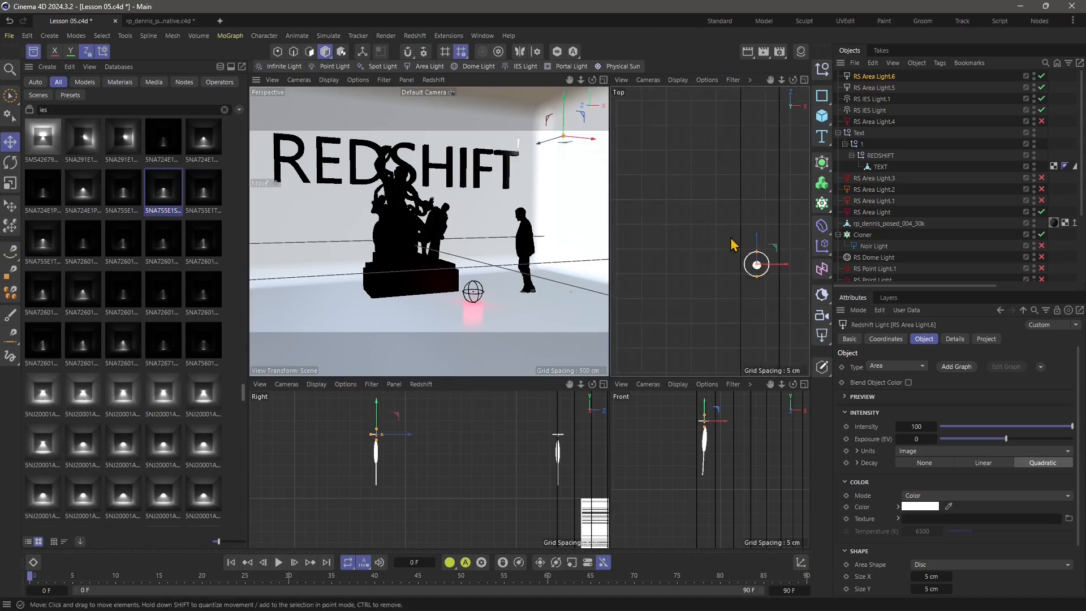
Step: Select the copied disc light together with its IES light and move the pair forward and slightly sideways in the Top view
{"action": "left_click", "coordinate": [714, 246]}
{"action": "left_click", "coordinate": [761, 267]}
{"action": "left_click", "coordinate": [751, 253], "text": "shift"}
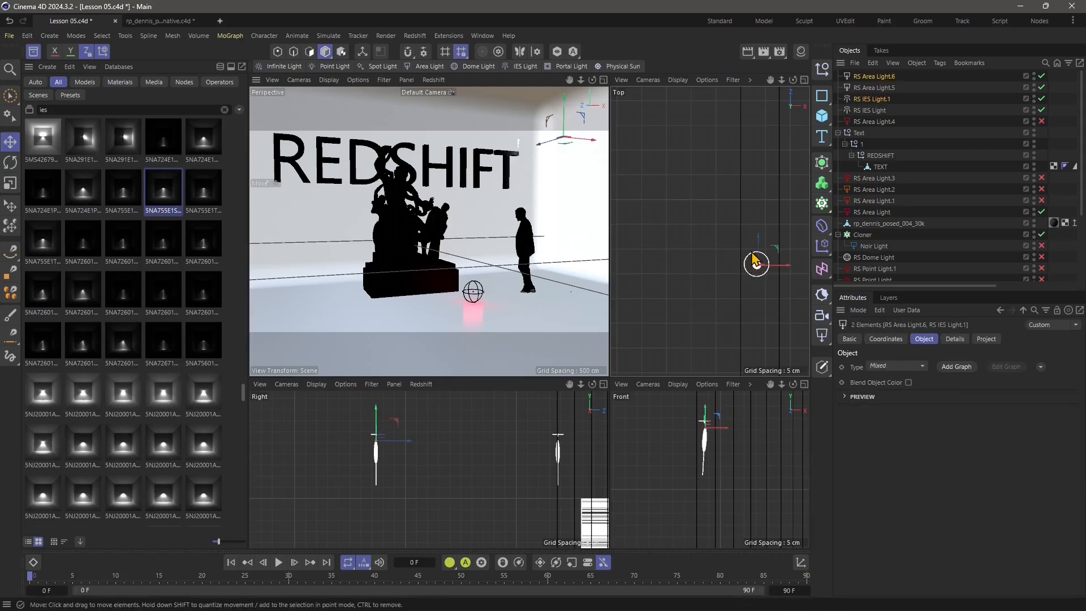
{"action": "left_click_drag", "start_coordinate": [758, 240], "coordinate": [749, 311]}
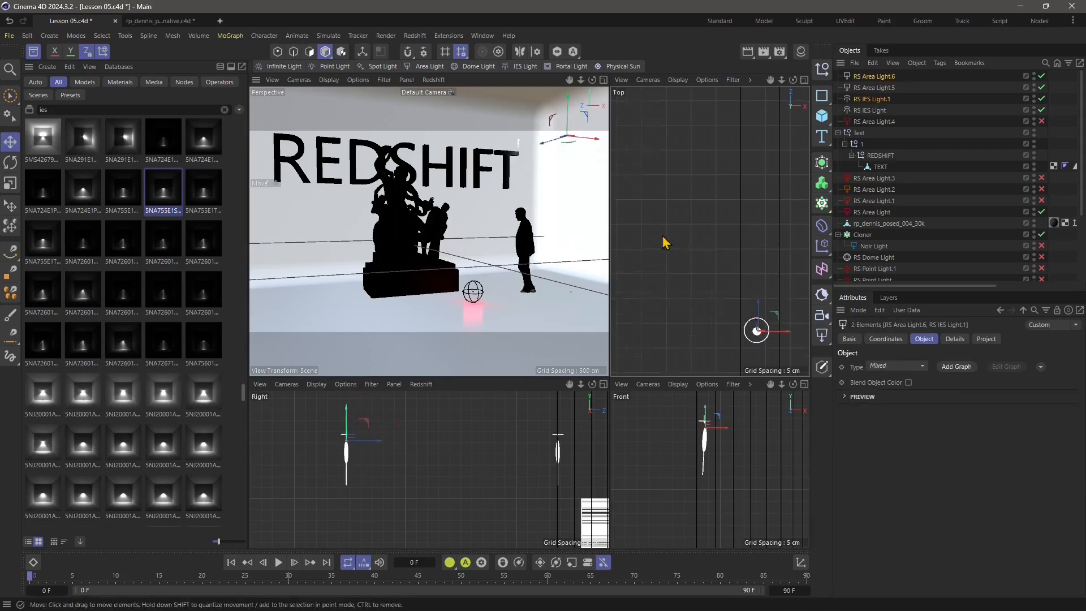
{"action": "scroll", "coordinate": [721, 300], "scroll_direction": "down", "scroll_amount": 9}
{"action": "scroll", "coordinate": [754, 292], "scroll_direction": "up", "scroll_amount": 2}
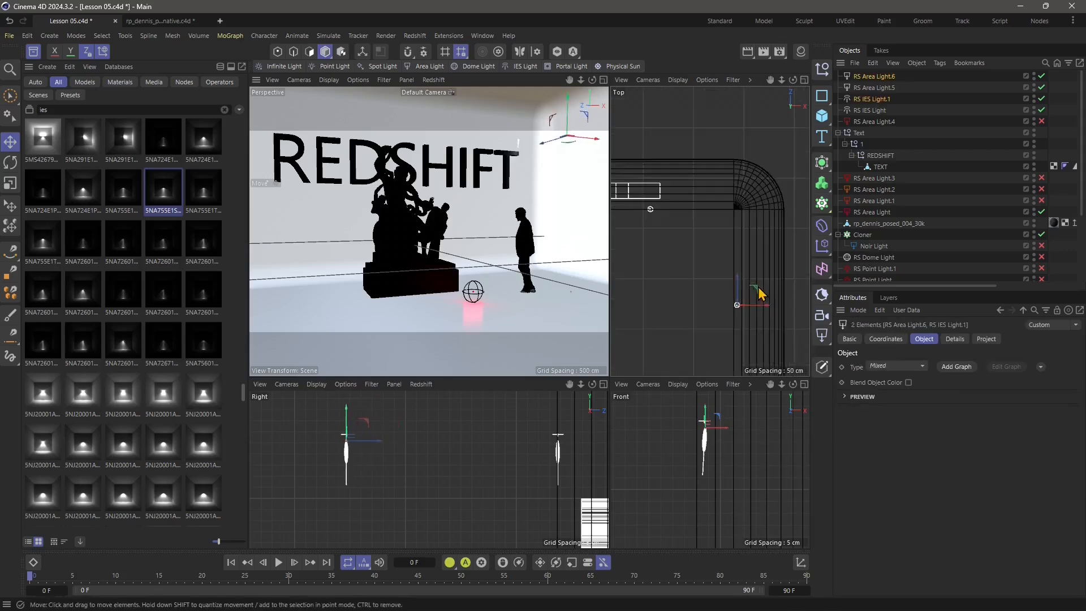
{"action": "left_click_drag", "start_coordinate": [756, 291], "coordinate": [760, 298]}
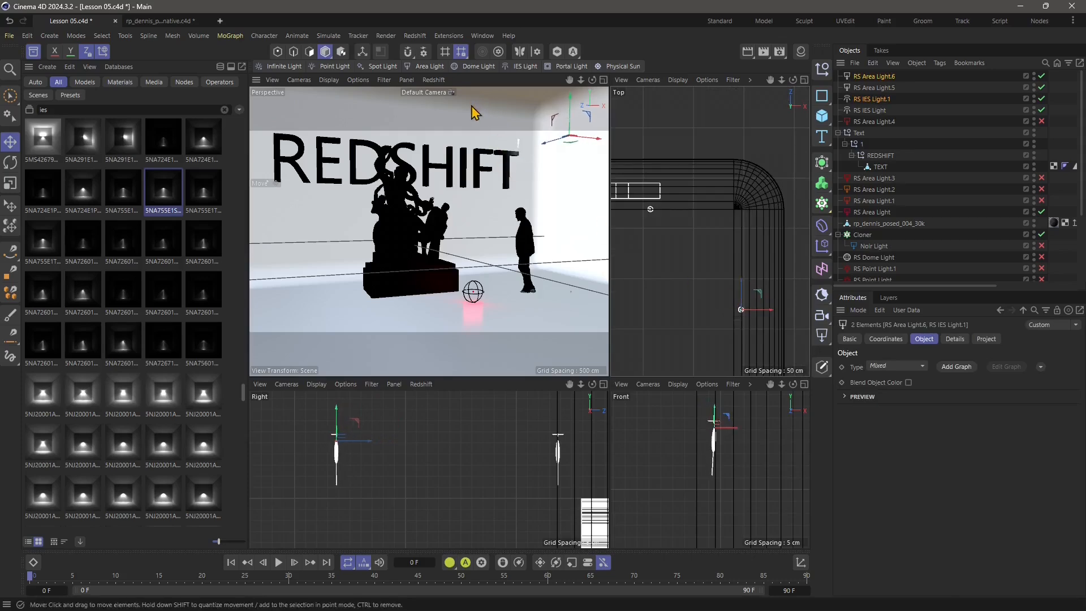
Step: Make the light shape of both disc area lights visible in the render
{"action": "left_click", "coordinate": [874, 78]}
{"action": "scroll", "coordinate": [917, 562], "scroll_direction": "down", "scroll_amount": 3}
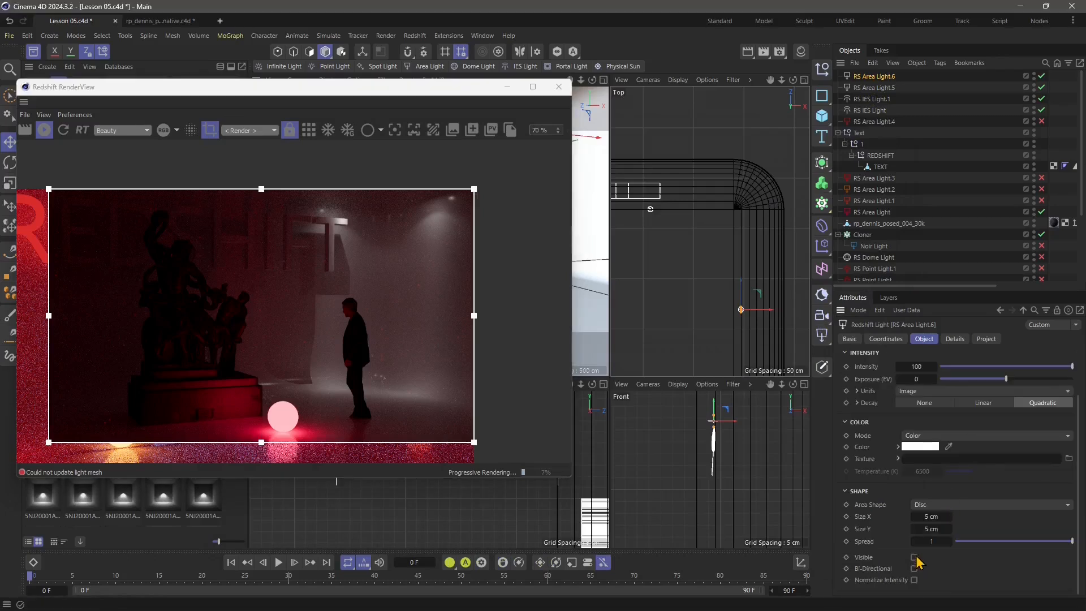
{"action": "left_click", "coordinate": [914, 558]}
{"action": "left_click", "coordinate": [865, 89]}
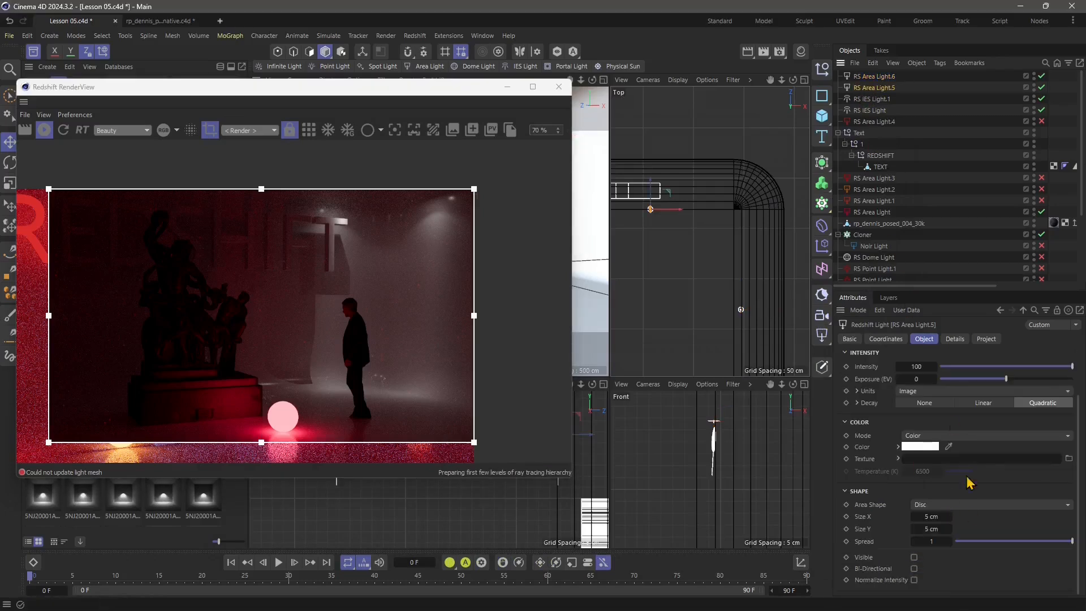
{"action": "left_click", "coordinate": [914, 558]}
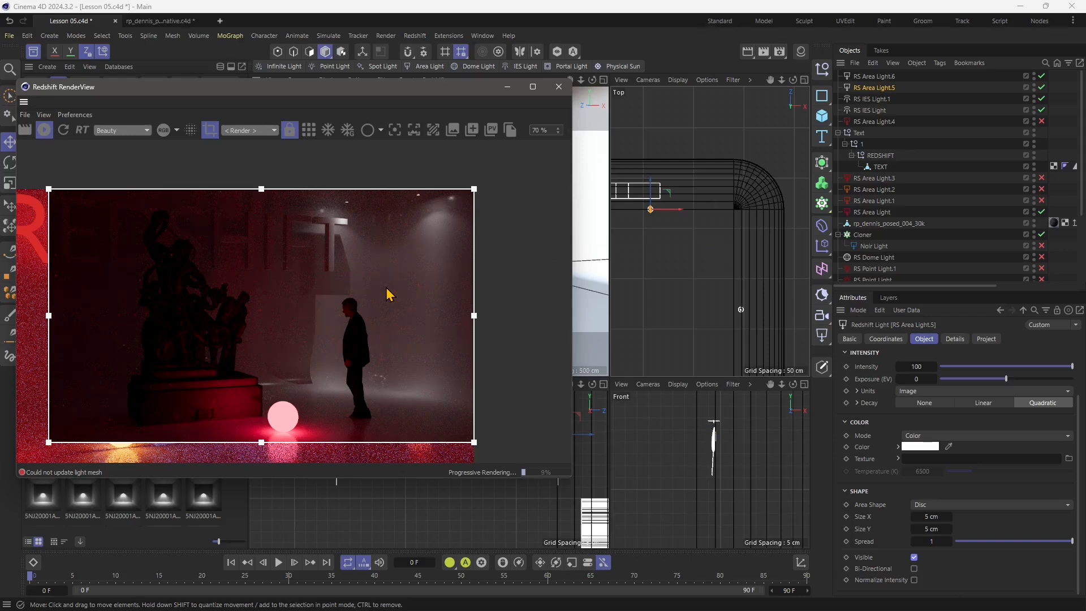
Step: Close the Redshift RenderView and set the Perspective view to Quick Shading
{"action": "left_click", "coordinate": [559, 87]}
{"action": "left_click", "coordinate": [357, 80]}
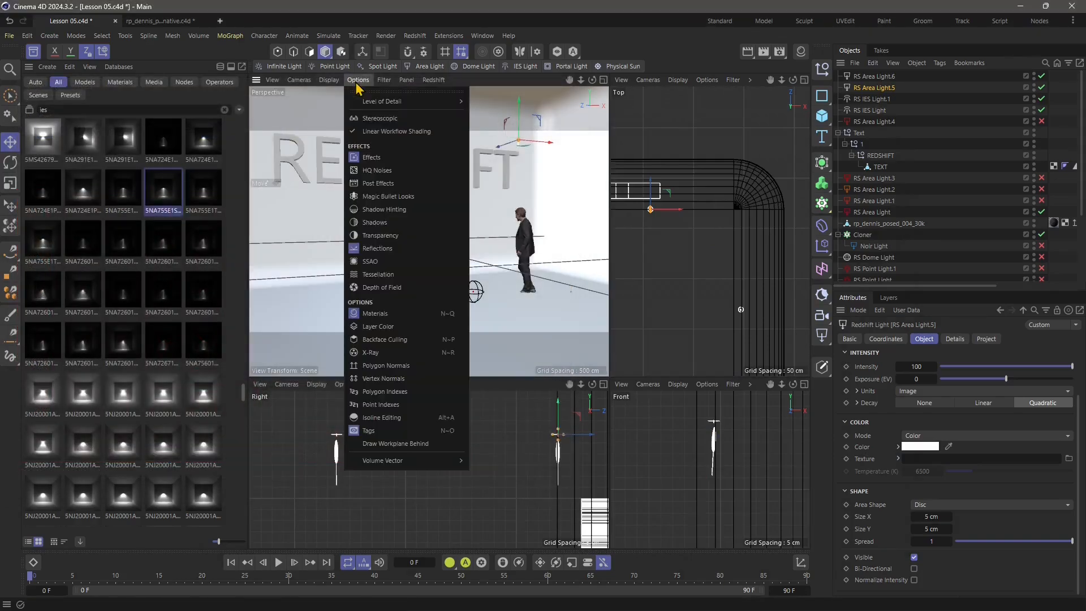
{"action": "mouse_move", "coordinate": [325, 83]}
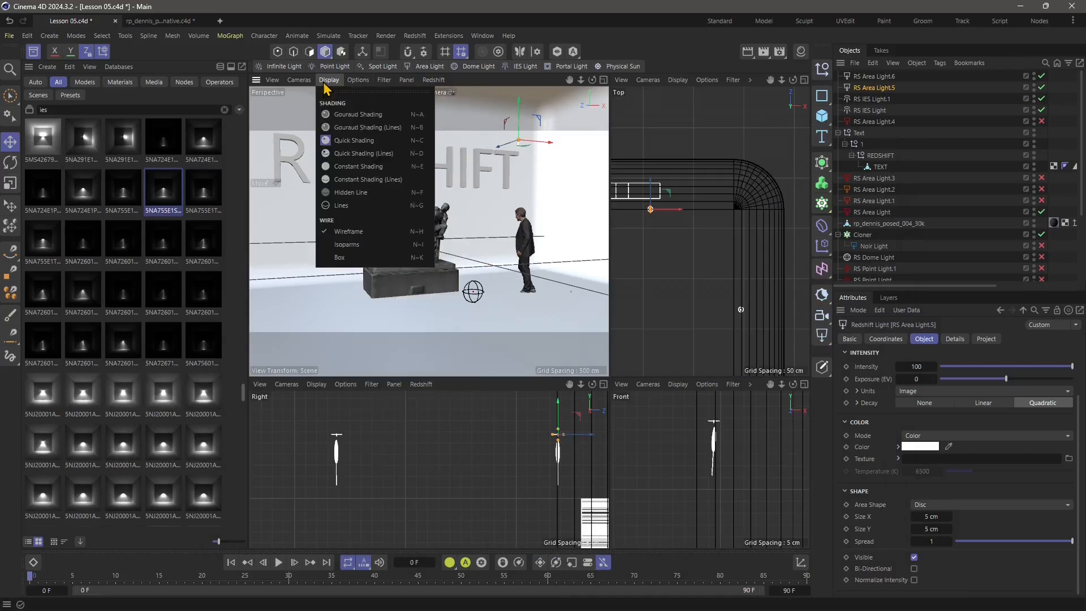
{"action": "left_click", "coordinate": [362, 142]}
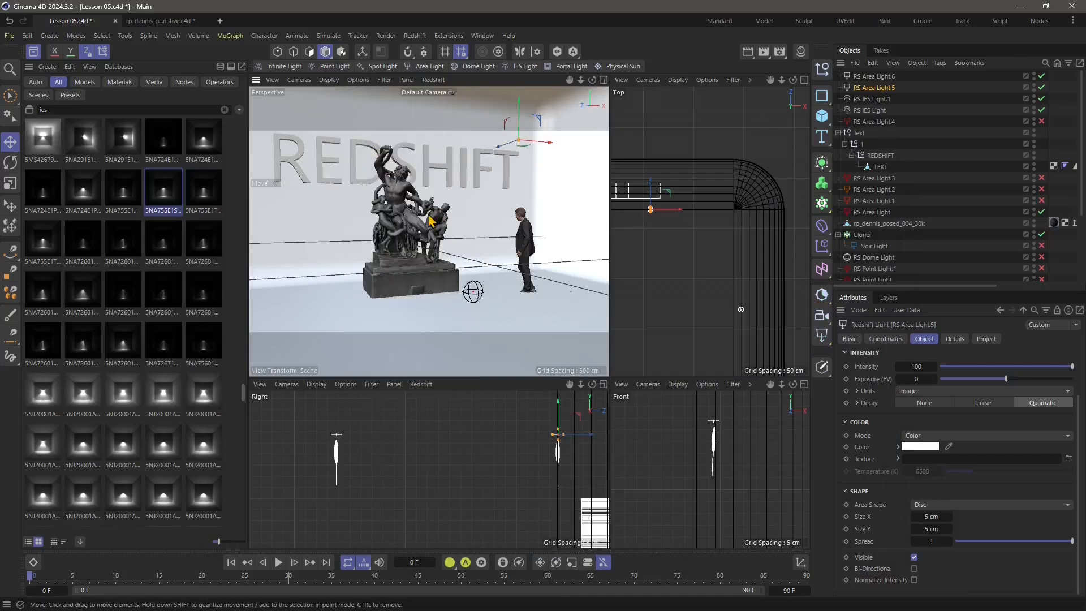
Step: Search the asset library for "lamp" and add the blue Table Lamp 02 model to the scene
{"action": "left_click", "coordinate": [224, 109]}
{"action": "type", "text": "lamp"}
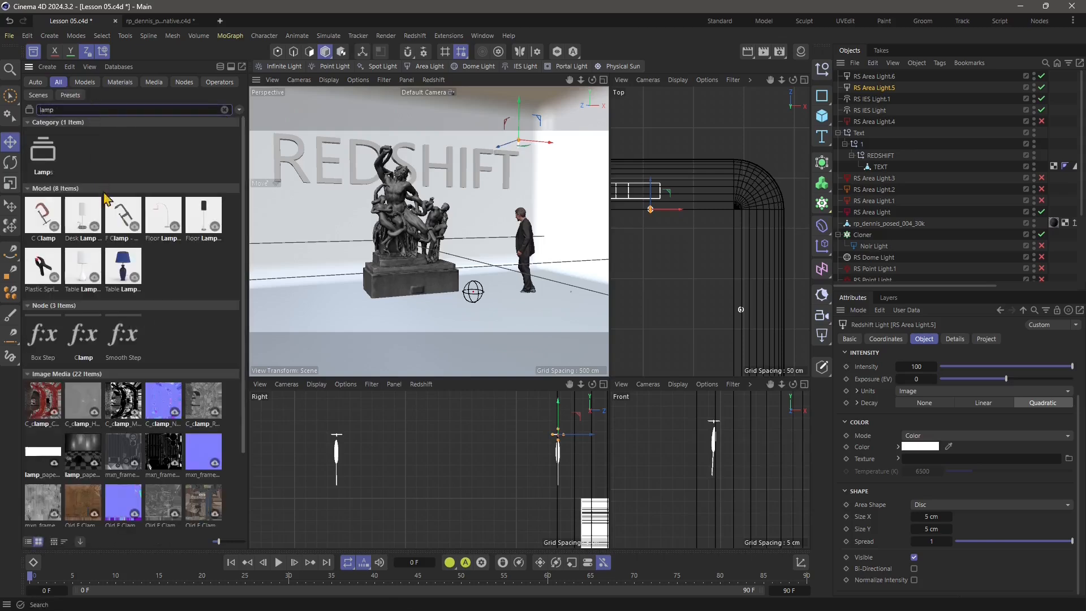
{"action": "left_click", "coordinate": [135, 279]}
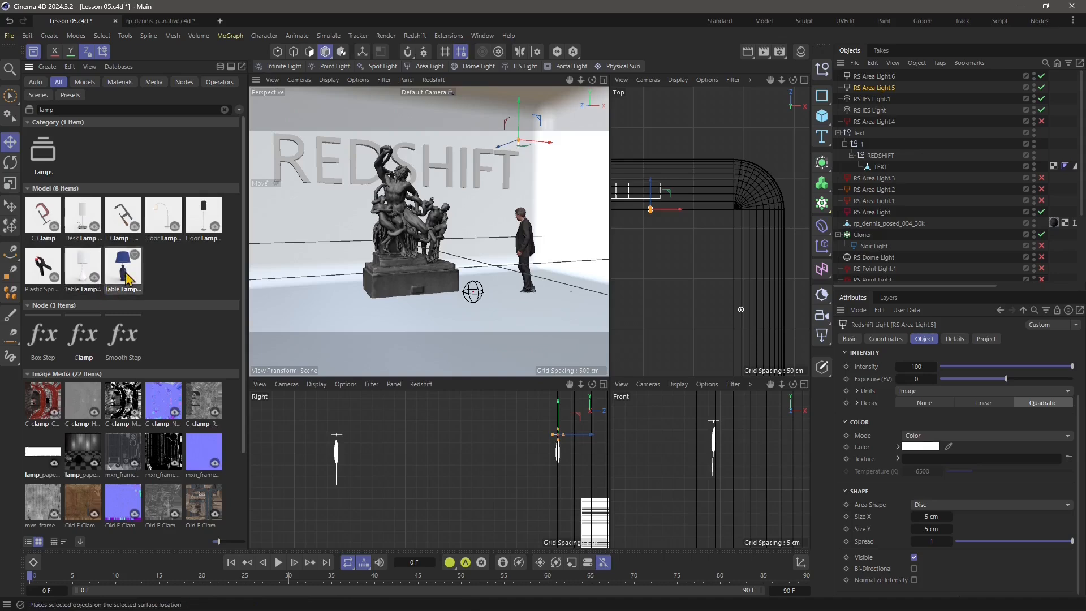
{"action": "left_click_drag", "start_coordinate": [224, 259], "coordinate": [306, 304]}
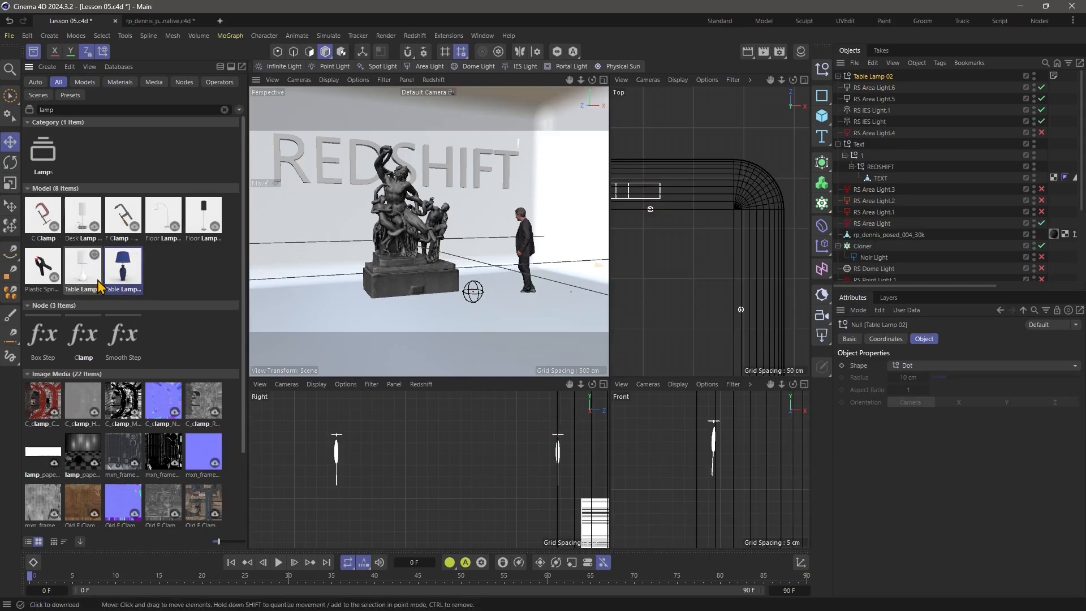
Step: Move the table lamp inside the room in the Top view, beside the statue on the side away from the man
{"action": "scroll", "coordinate": [715, 223], "scroll_direction": "down", "scroll_amount": 5}
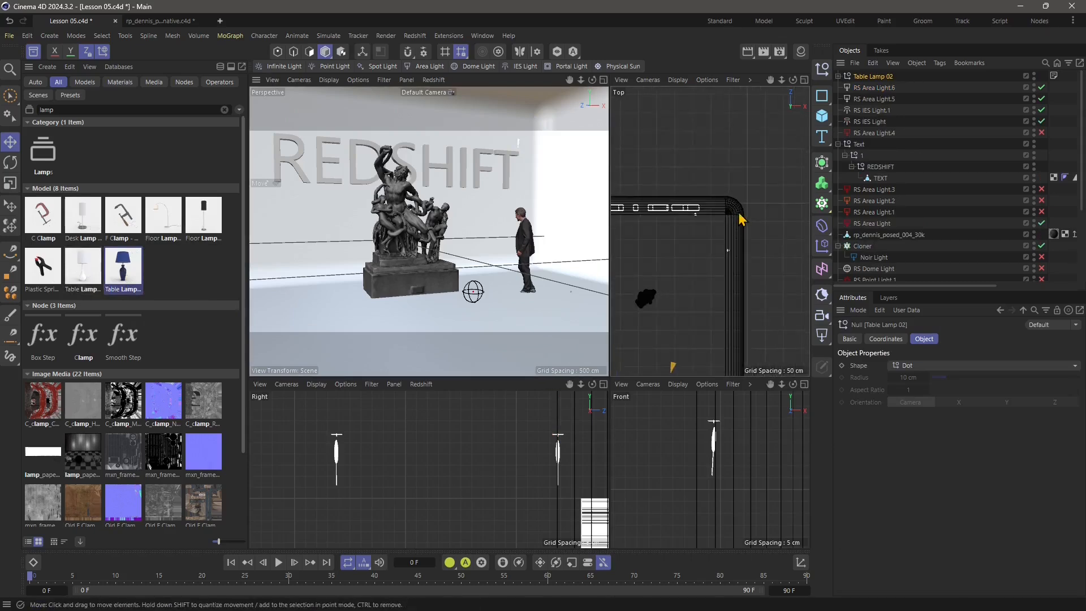
{"action": "scroll", "coordinate": [740, 218], "scroll_direction": "down", "scroll_amount": 6}
{"action": "left_click_drag", "start_coordinate": [721, 306], "coordinate": [704, 220]}
{"action": "scroll", "coordinate": [691, 238], "scroll_direction": "up", "scroll_amount": 6}
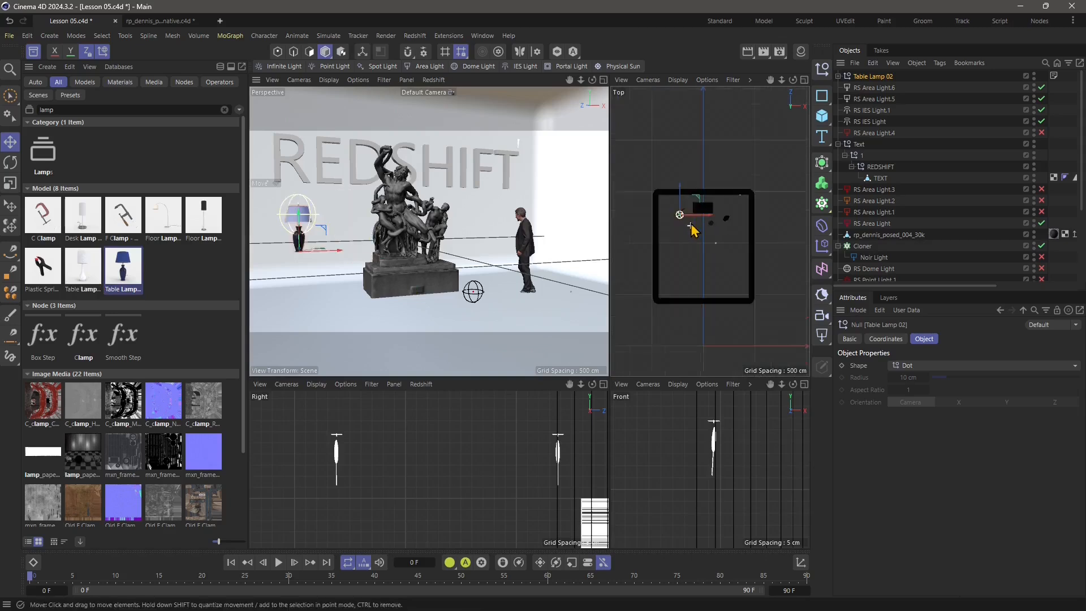
{"action": "scroll", "coordinate": [339, 187], "scroll_direction": "up", "scroll_amount": 4}
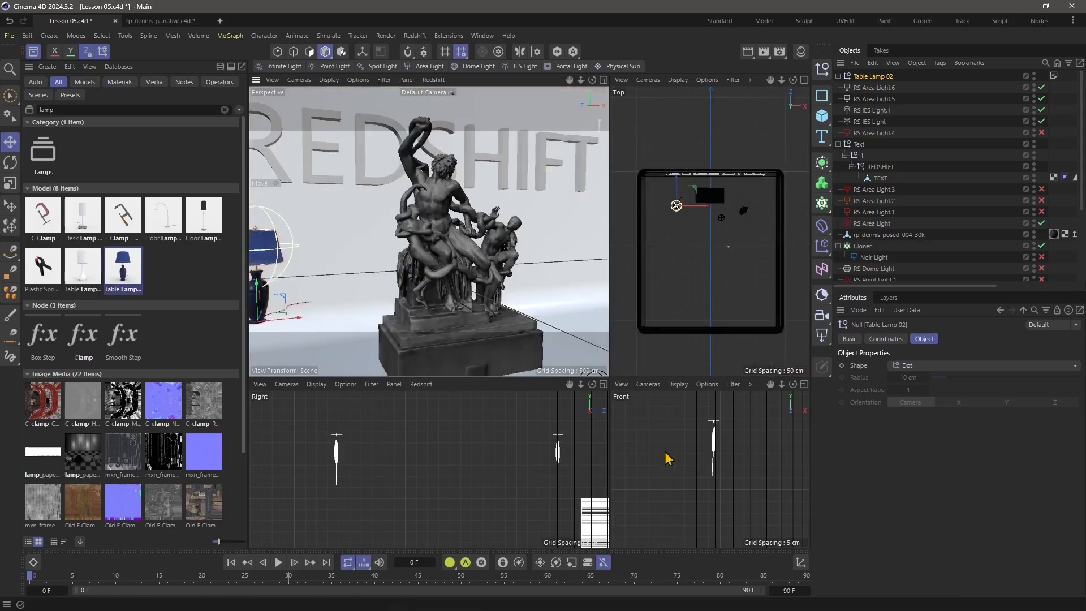
Step: Lower the table lamp in the Right view until its base is level with the man's feet
{"action": "scroll", "coordinate": [429, 453], "scroll_direction": "down", "scroll_amount": 8}
{"action": "scroll", "coordinate": [447, 452], "scroll_direction": "up", "scroll_amount": 5}
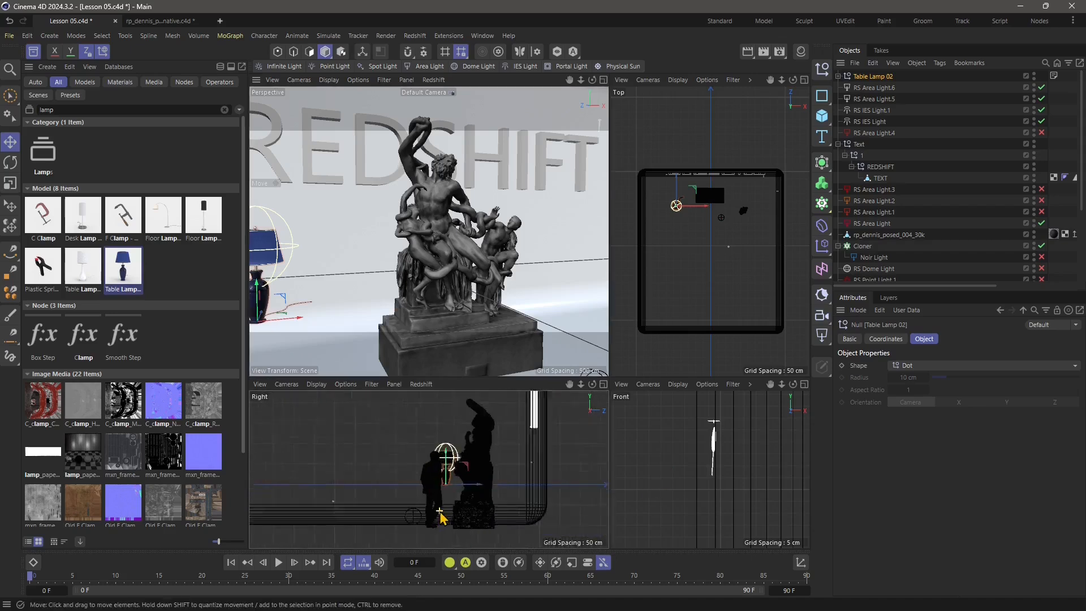
{"action": "left_click_drag", "start_coordinate": [452, 447], "coordinate": [451, 515]}
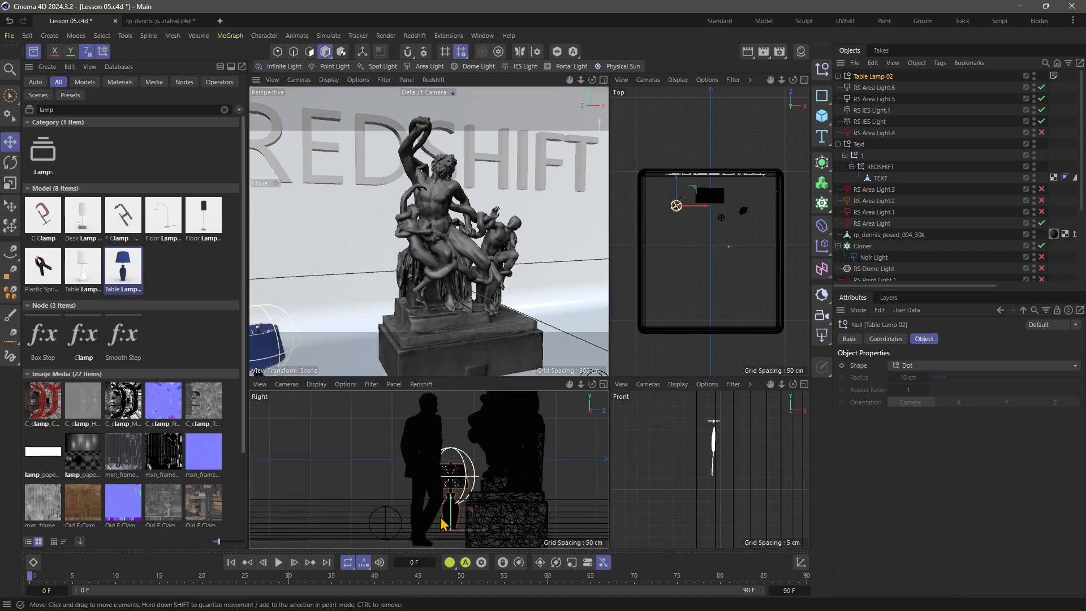
{"action": "scroll", "coordinate": [450, 509], "scroll_direction": "up", "scroll_amount": 6}
{"action": "left_click_drag", "start_coordinate": [453, 464], "coordinate": [444, 501]}
Step: Lower the room cube about 5 cm in the Right view and the red sphere light about 7 cm towards the floor
{"action": "left_click", "coordinate": [364, 501]}
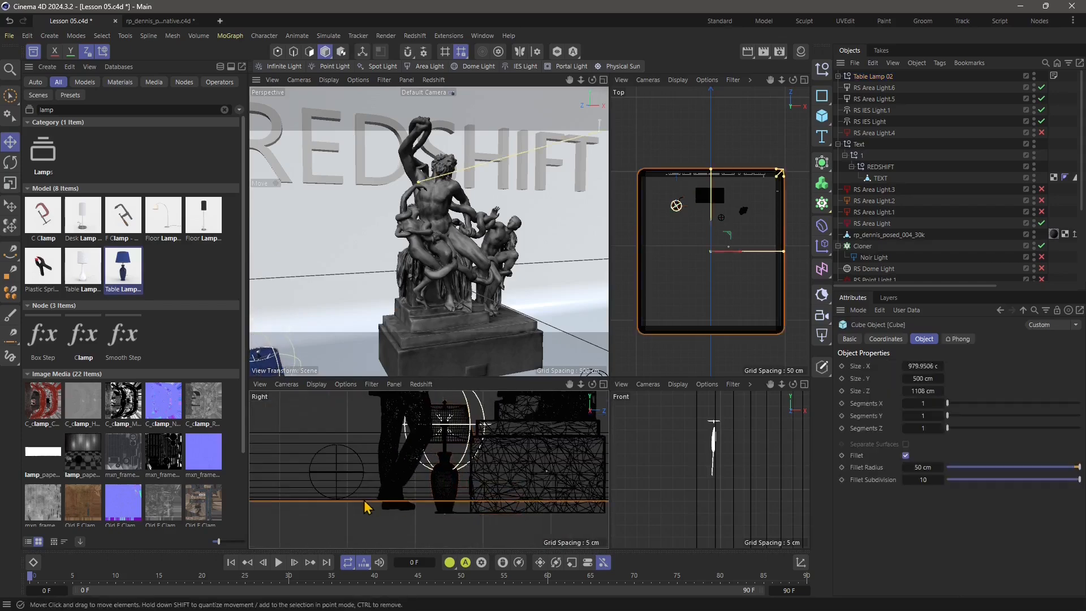
{"action": "scroll", "coordinate": [517, 486], "scroll_direction": "down", "scroll_amount": 10}
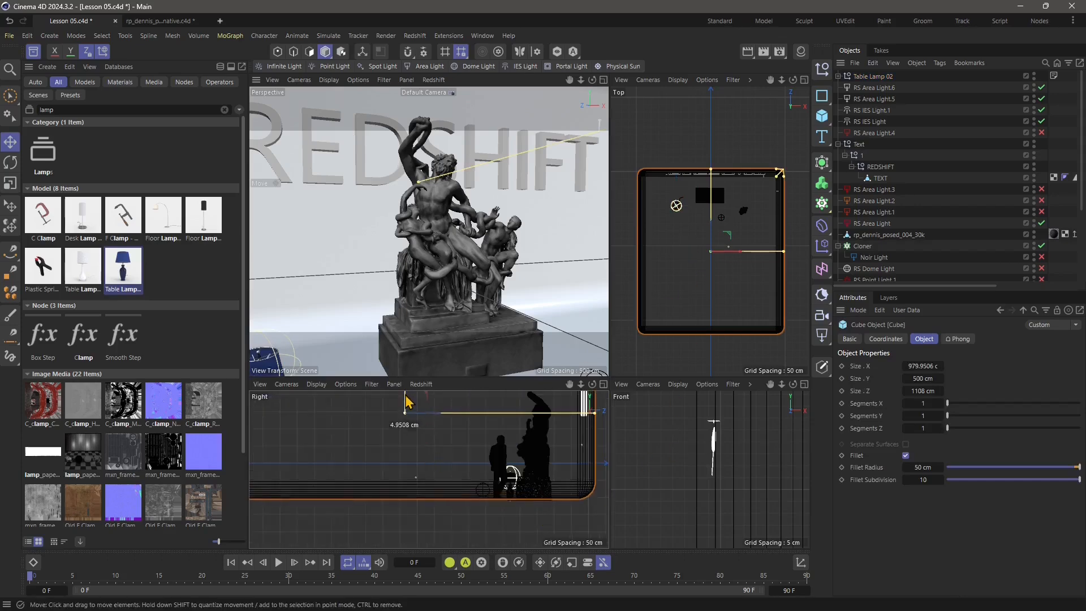
{"action": "scroll", "coordinate": [448, 500], "scroll_direction": "up", "scroll_amount": 10}
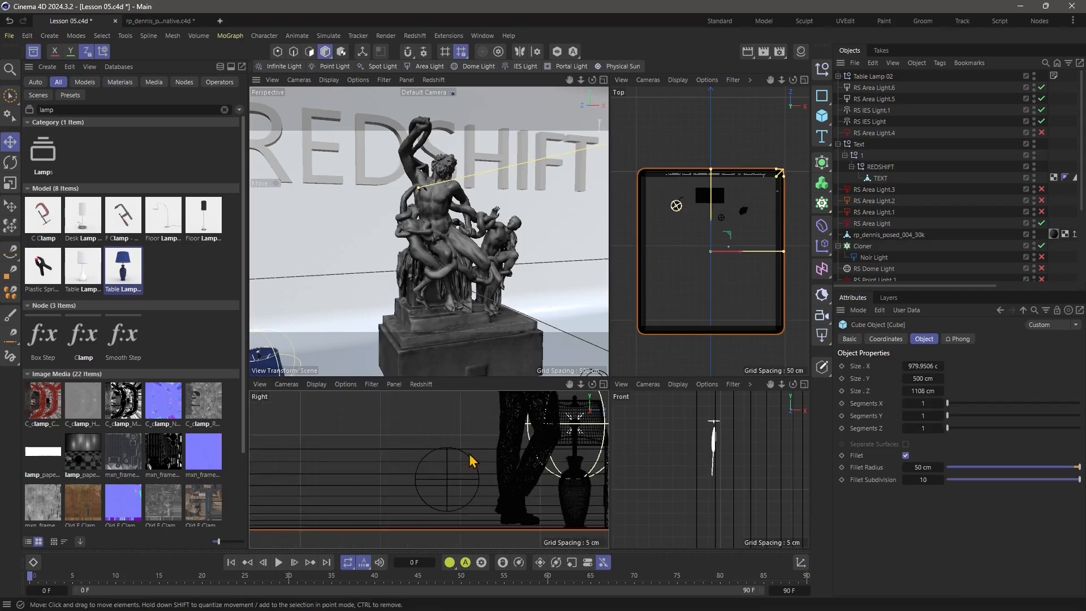
{"action": "left_click", "coordinate": [454, 465]}
{"action": "left_click_drag", "start_coordinate": [448, 449], "coordinate": [448, 477]}
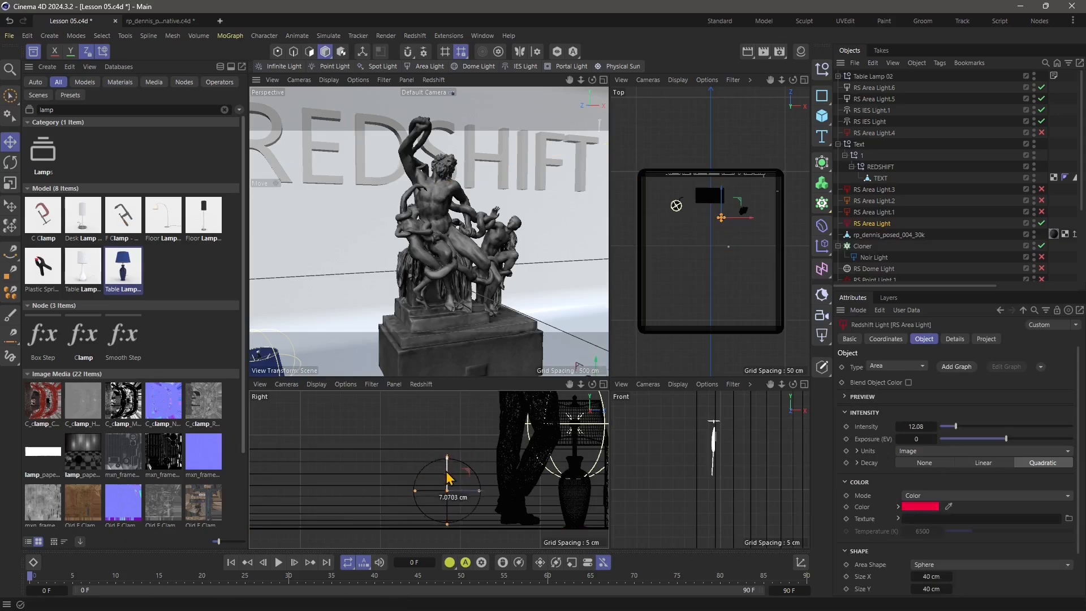
Step: Examine the table lamp's glass bulb and the light inside its shade in the Right and Perspective views
{"action": "left_click", "coordinate": [590, 501]}
{"action": "scroll", "coordinate": [588, 444], "scroll_direction": "up", "scroll_amount": 2}
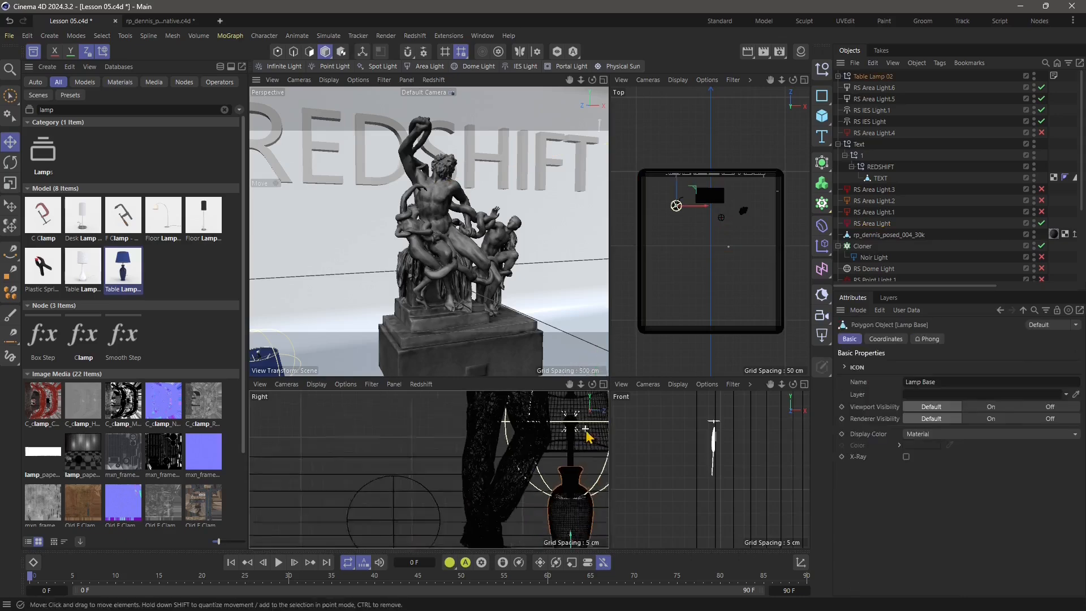
{"action": "scroll", "coordinate": [588, 437], "scroll_direction": "up", "scroll_amount": 5}
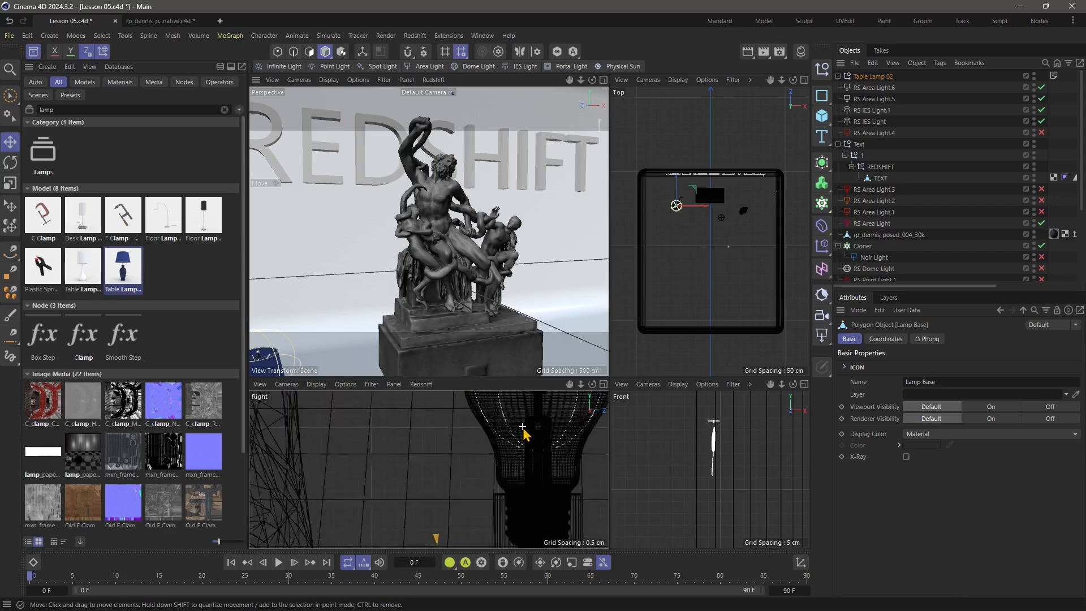
{"action": "middle_click_drag", "start_coordinate": [541, 432], "coordinate": [469, 477], "text": "alt"}
{"action": "scroll", "coordinate": [470, 456], "scroll_direction": "up", "scroll_amount": 2}
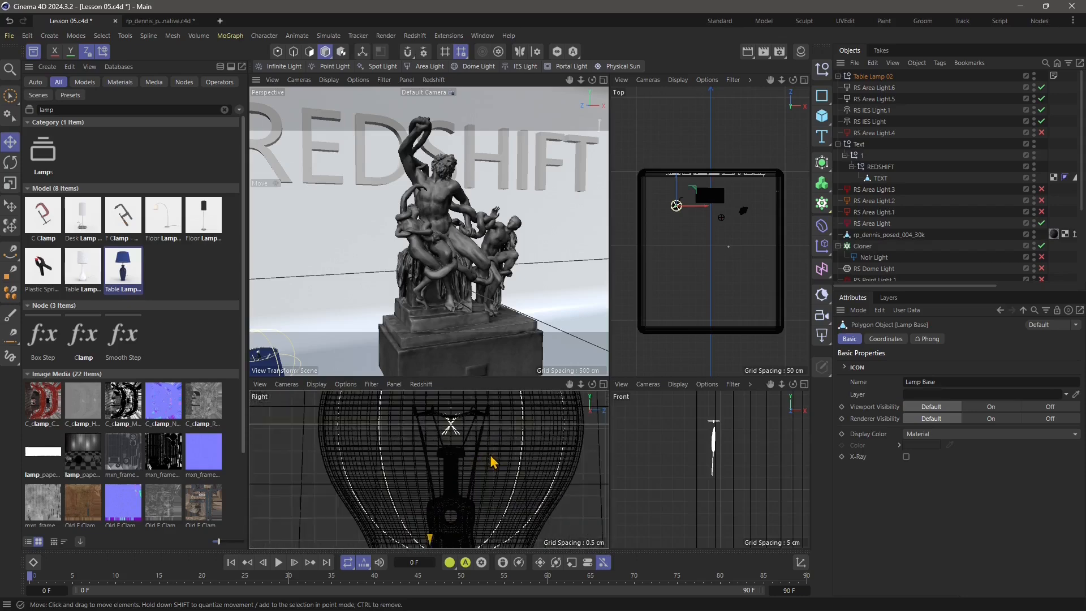
{"action": "left_click", "coordinate": [490, 456]}
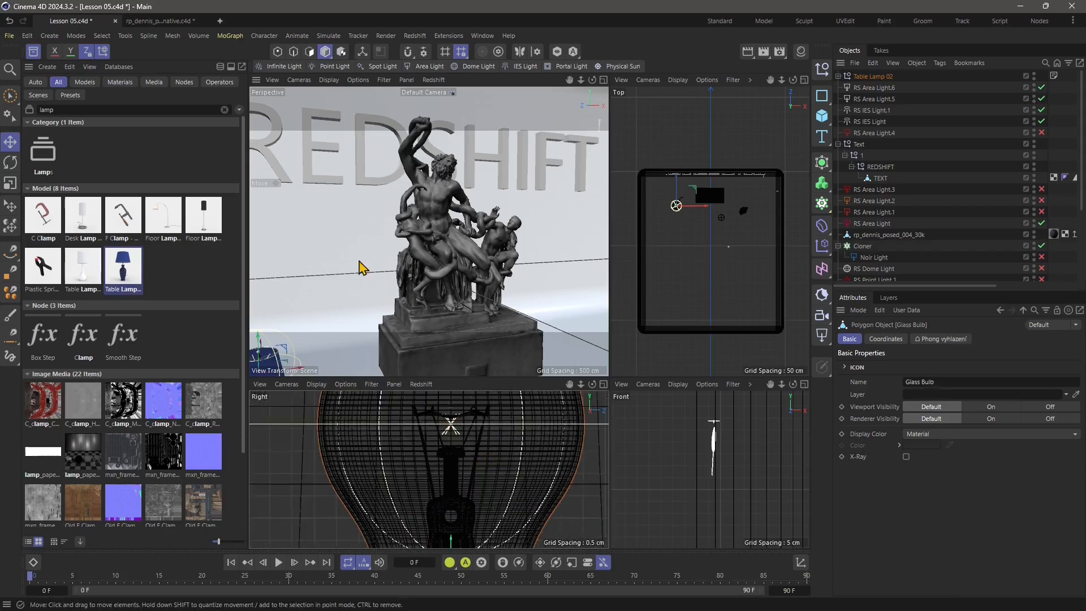
{"action": "middle_click_drag", "start_coordinate": [372, 291], "coordinate": [458, 226], "text": "alt"}
{"action": "scroll", "coordinate": [387, 300], "scroll_direction": "up", "scroll_amount": 3}
{"action": "left_click_drag", "start_coordinate": [460, 281], "coordinate": [435, 233], "text": "alt"}
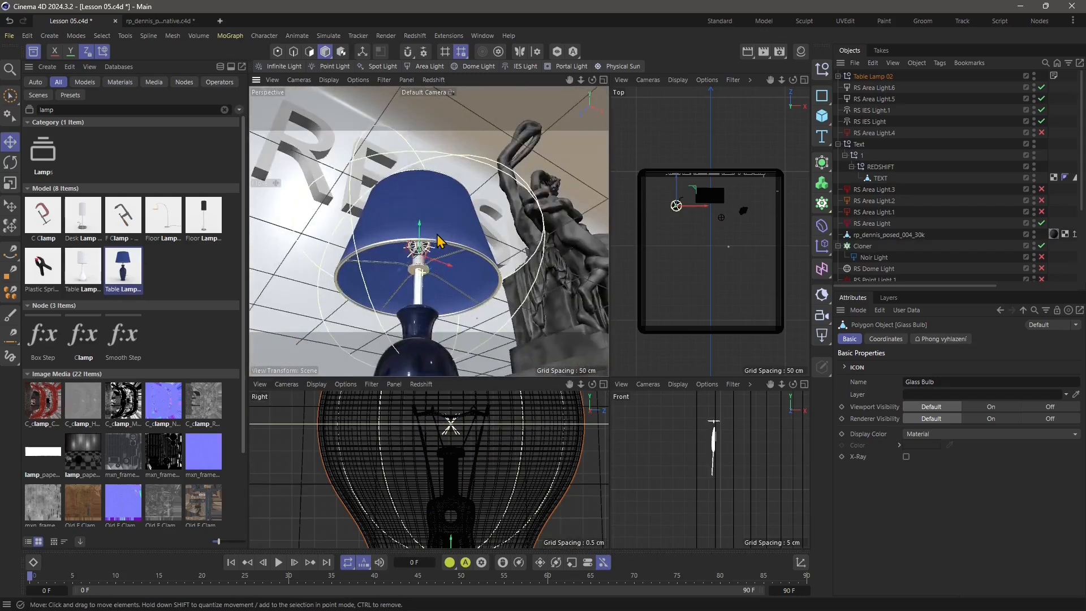
{"action": "scroll", "coordinate": [388, 273], "scroll_direction": "up", "scroll_amount": 4}
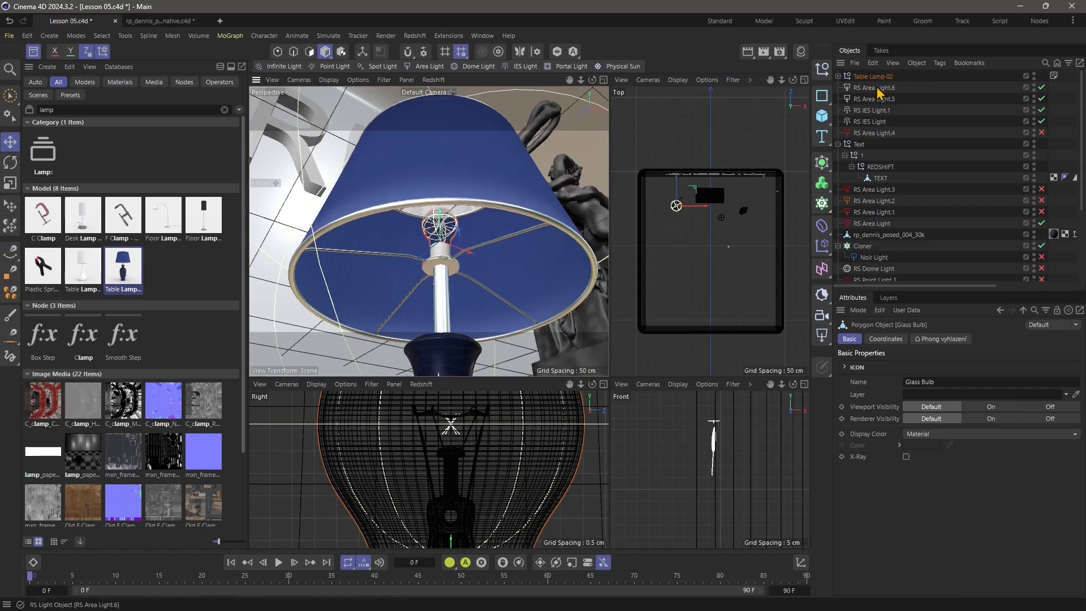
Step: Start the Redshift render in the Perspective view and delete the built-in Light from Table Lamp 02's Shade group
{"action": "left_click", "coordinate": [838, 76]}
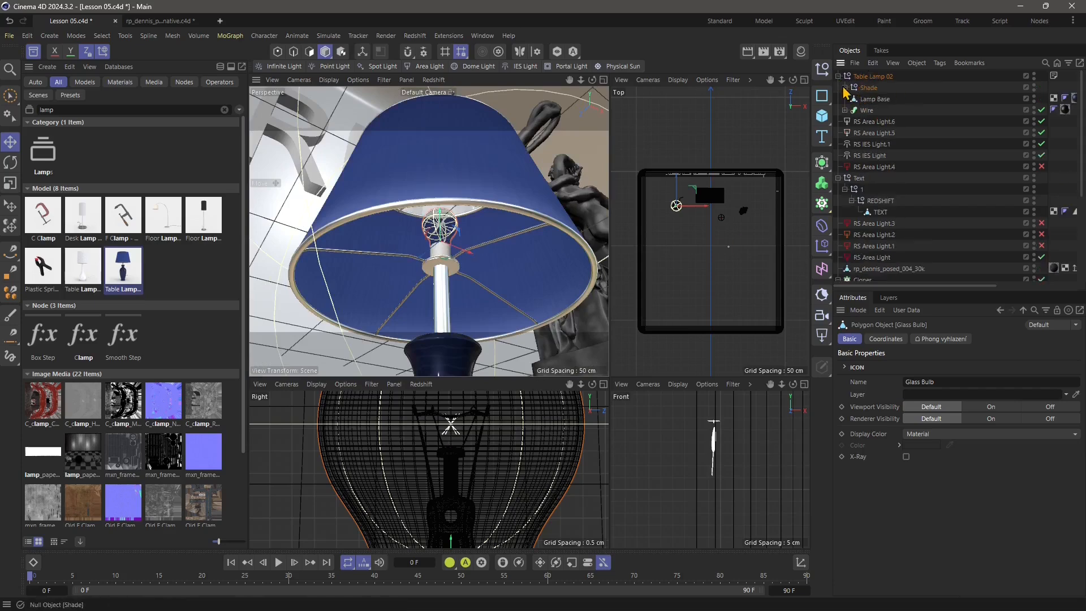
{"action": "left_click", "coordinate": [845, 87]}
{"action": "left_click", "coordinate": [851, 99]}
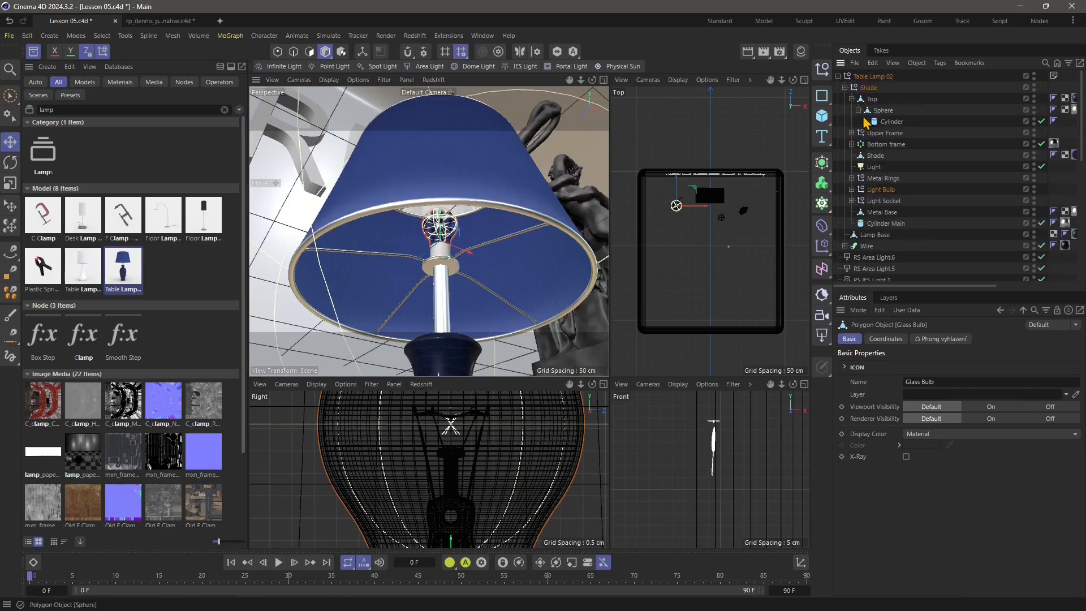
{"action": "left_click", "coordinate": [873, 78]}
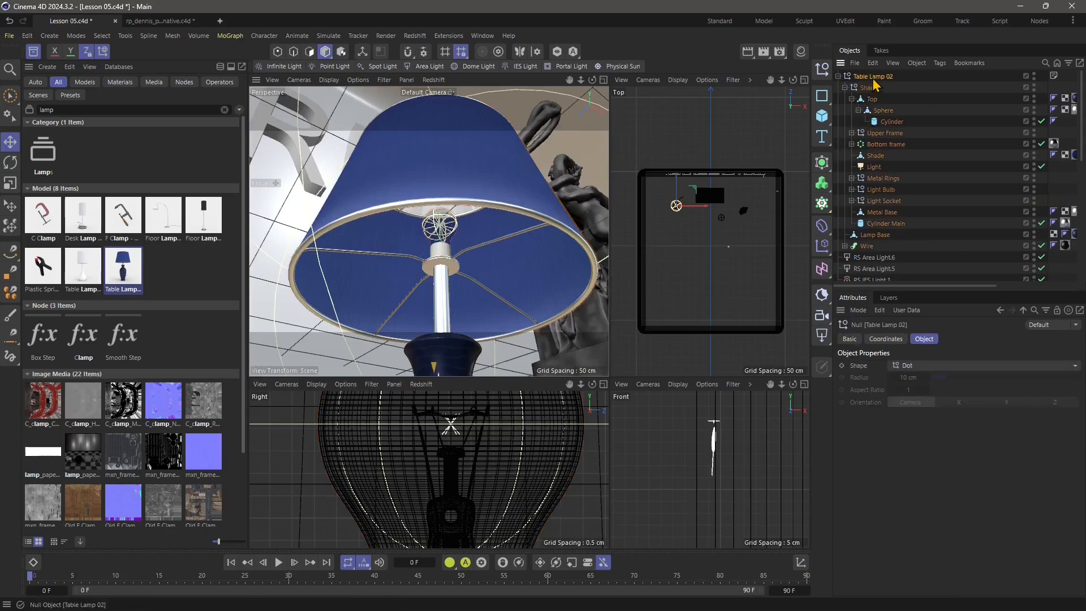
{"action": "left_click", "coordinate": [875, 168]}
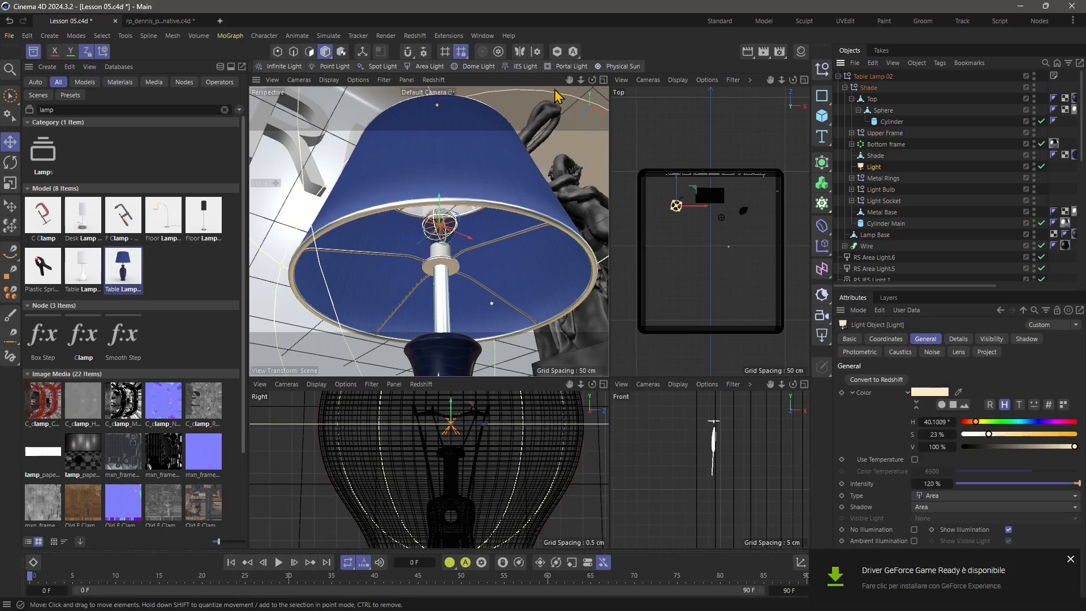
{"action": "left_click", "coordinate": [429, 80]}
{"action": "left_click", "coordinate": [439, 101]}
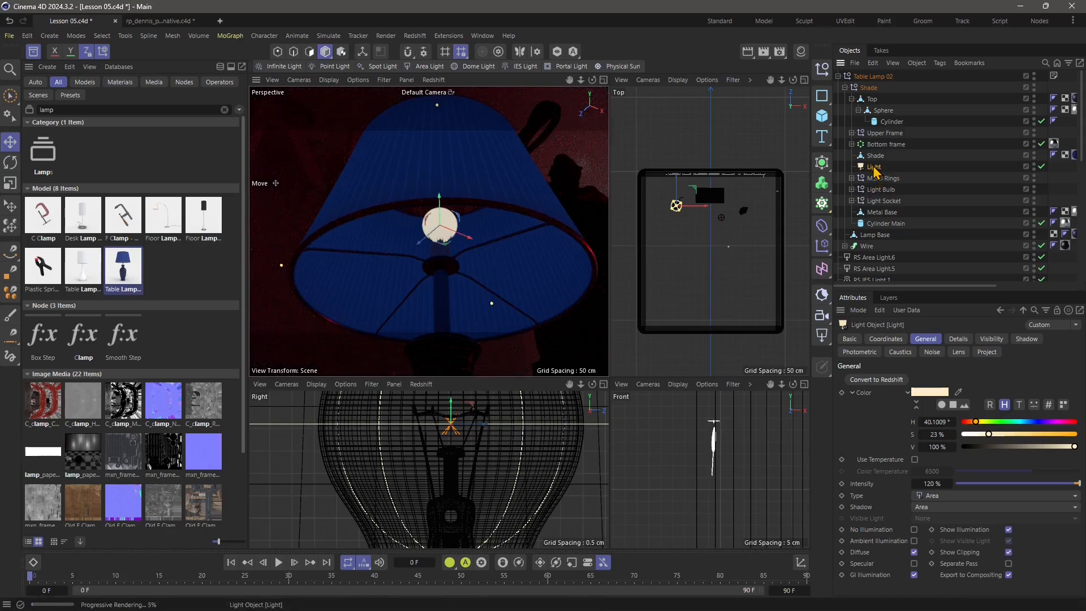
{"action": "key", "text": "Delete"}
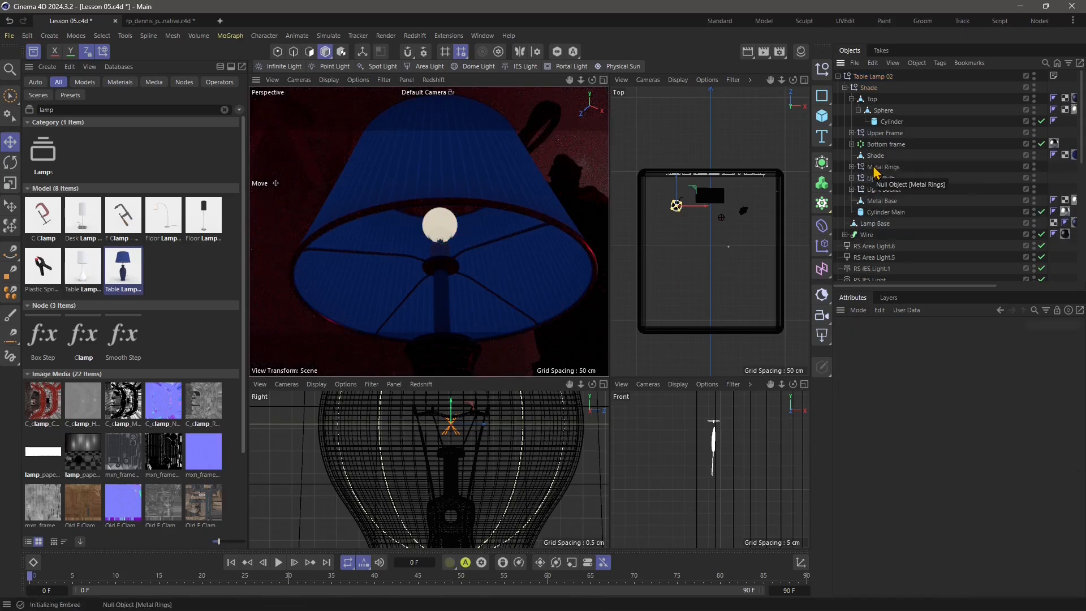
Step: Add a Redshift area light to the scene and set its area shape to Mesh
{"action": "left_click", "coordinate": [875, 155]}
{"action": "left_click", "coordinate": [438, 242]}
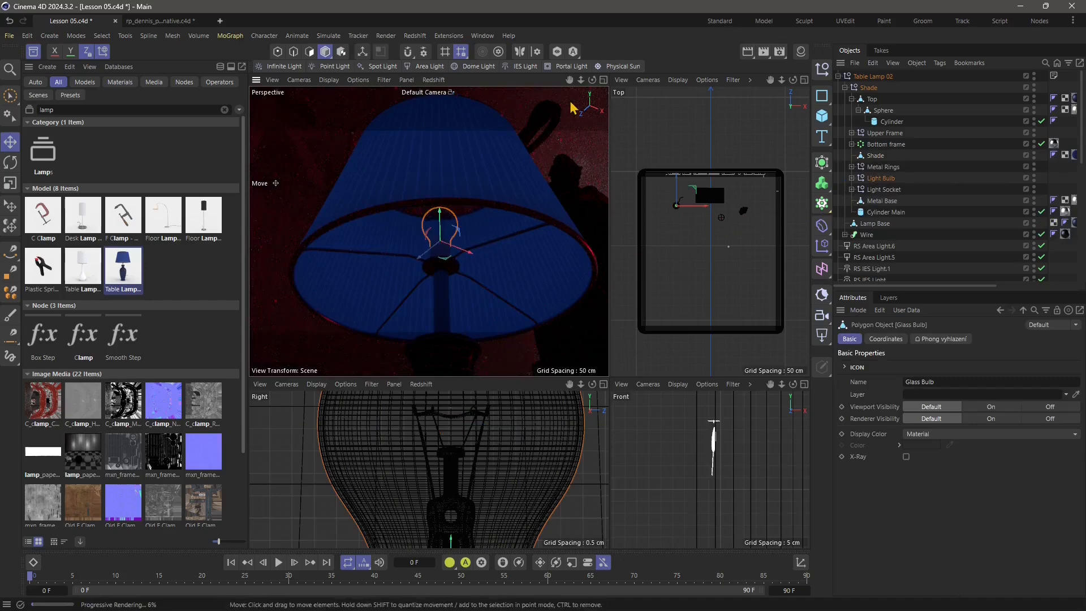
{"action": "left_click", "coordinate": [427, 66]}
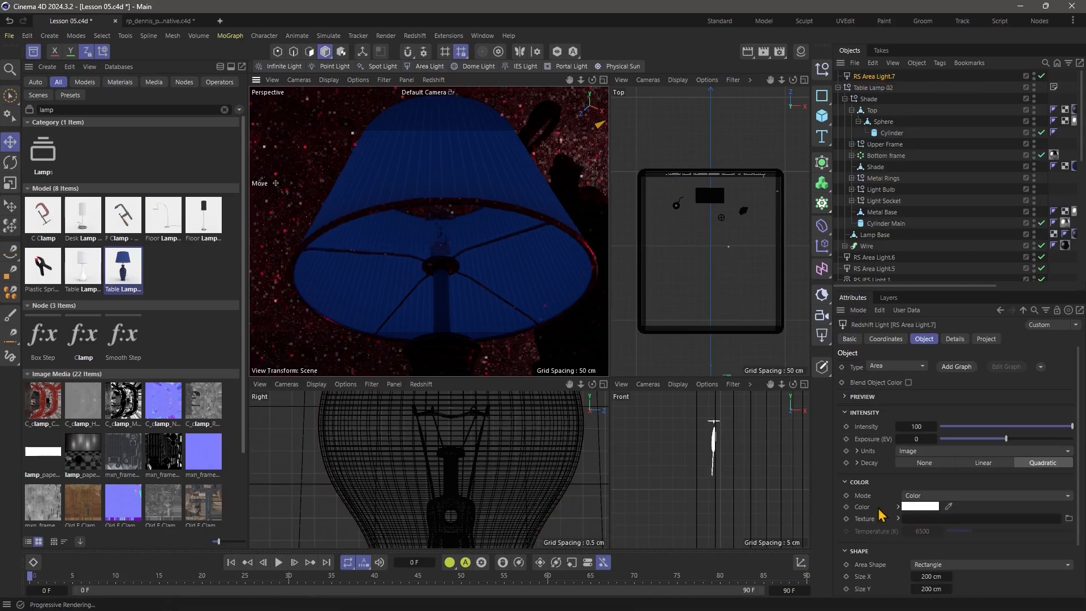
{"action": "scroll", "coordinate": [876, 545], "scroll_direction": "down", "scroll_amount": 2}
{"action": "left_click", "coordinate": [932, 508]}
{"action": "left_click", "coordinate": [933, 561]}
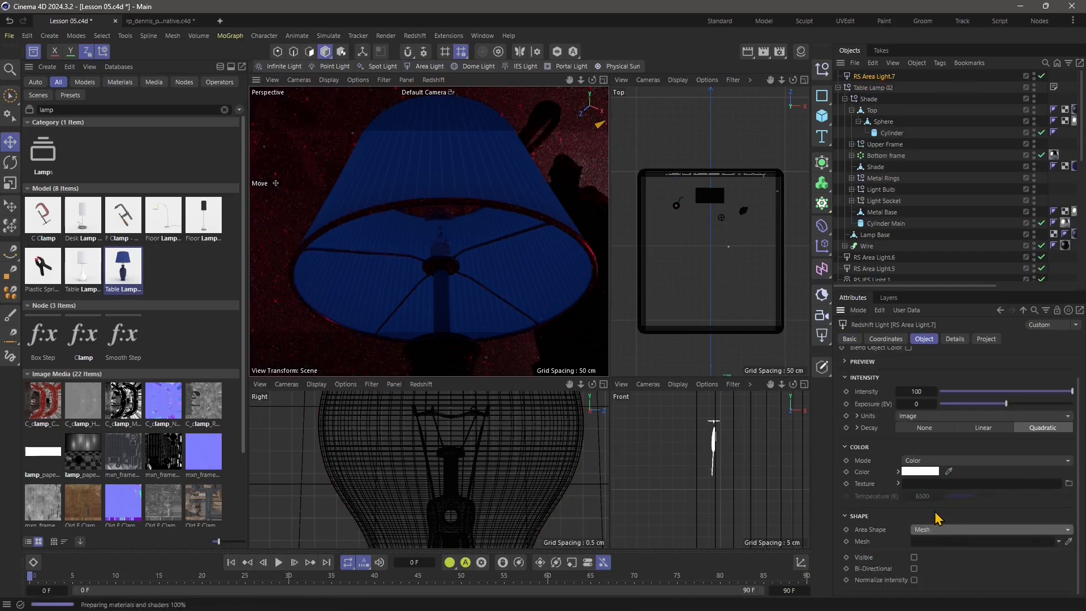
Step: Assign the lamp's Glass Bulb as the area light's mesh and raise the exposure to 2.5
{"action": "left_click", "coordinate": [1068, 542]}
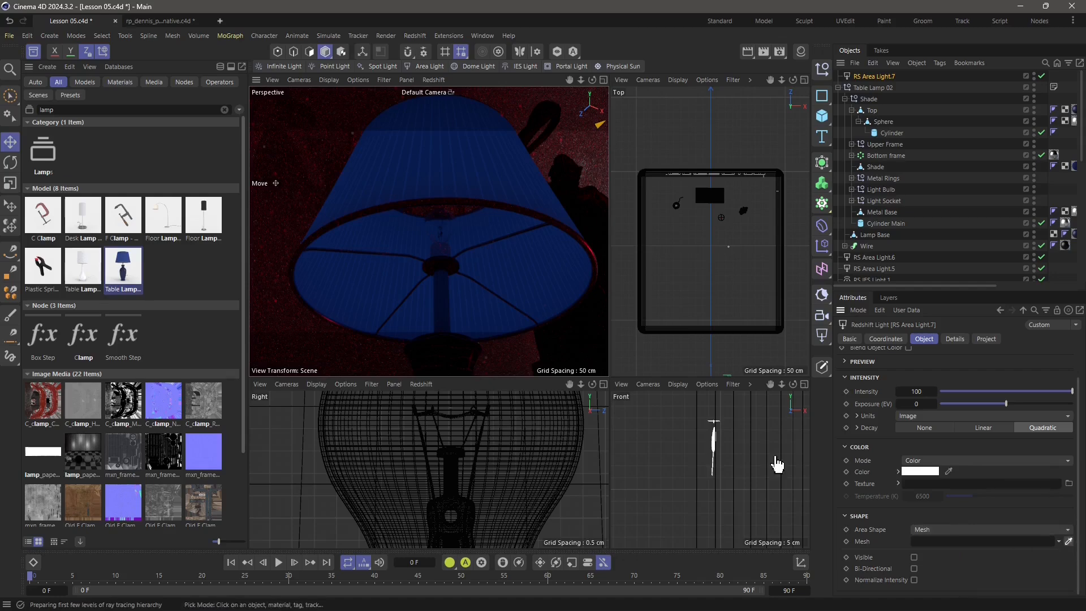
{"action": "left_click", "coordinate": [447, 247]}
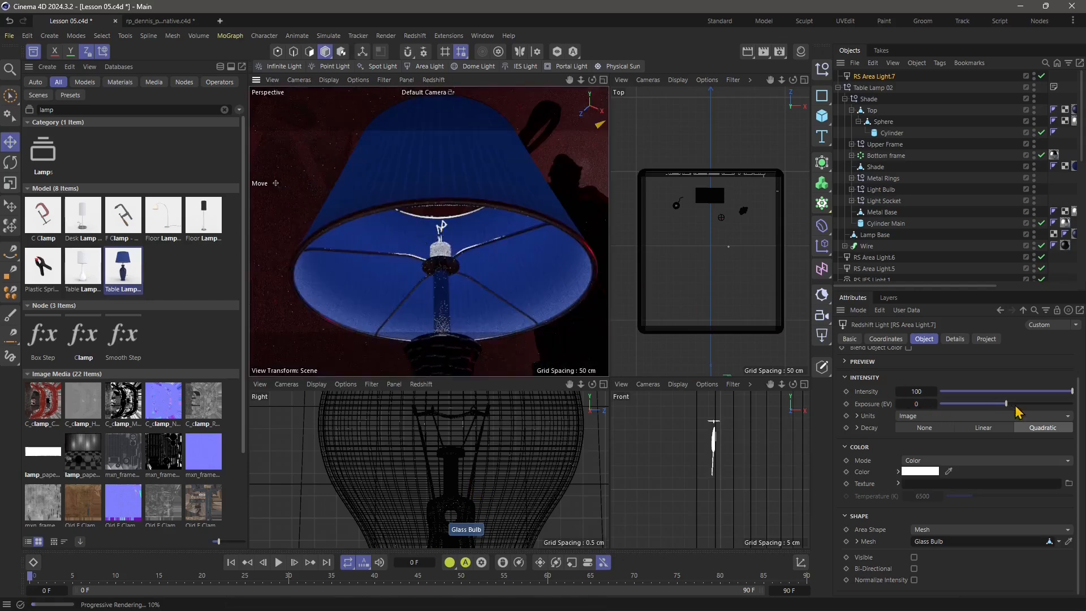
{"action": "left_click_drag", "start_coordinate": [1016, 407], "coordinate": [1022, 403]}
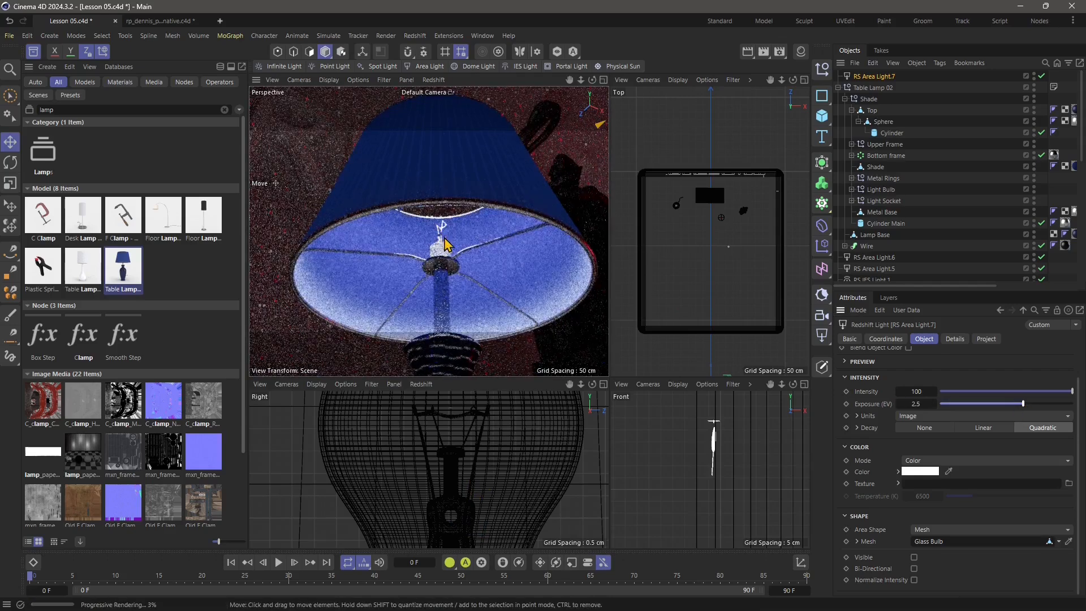
Step: Try the room Cube and the Lamp Base as the new area light's mesh in place of the Glass Bulb
{"action": "left_click", "coordinate": [452, 241]}
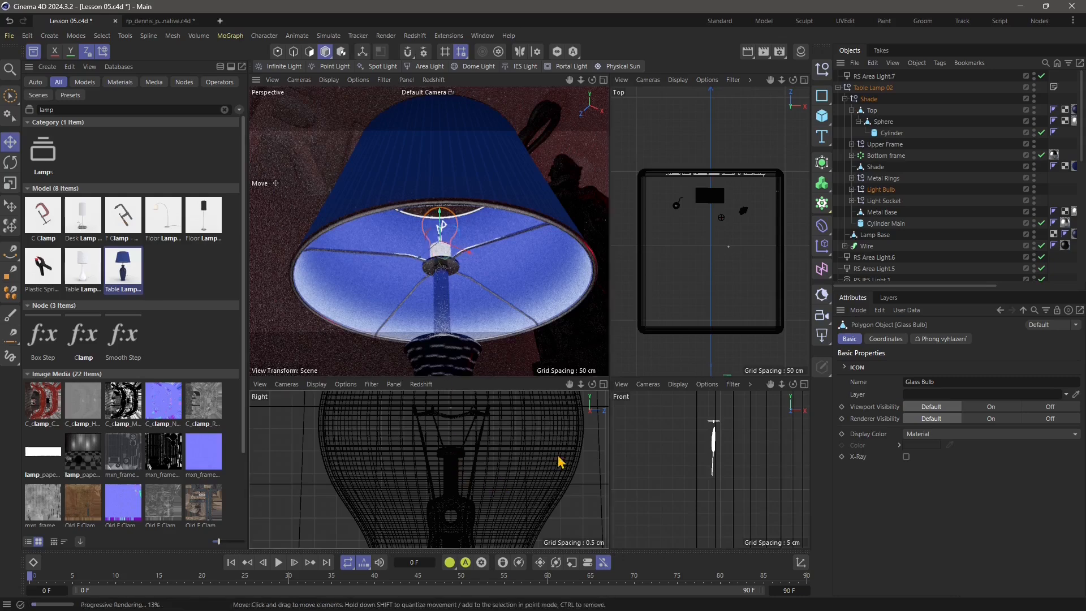
{"action": "left_click", "coordinate": [874, 77]}
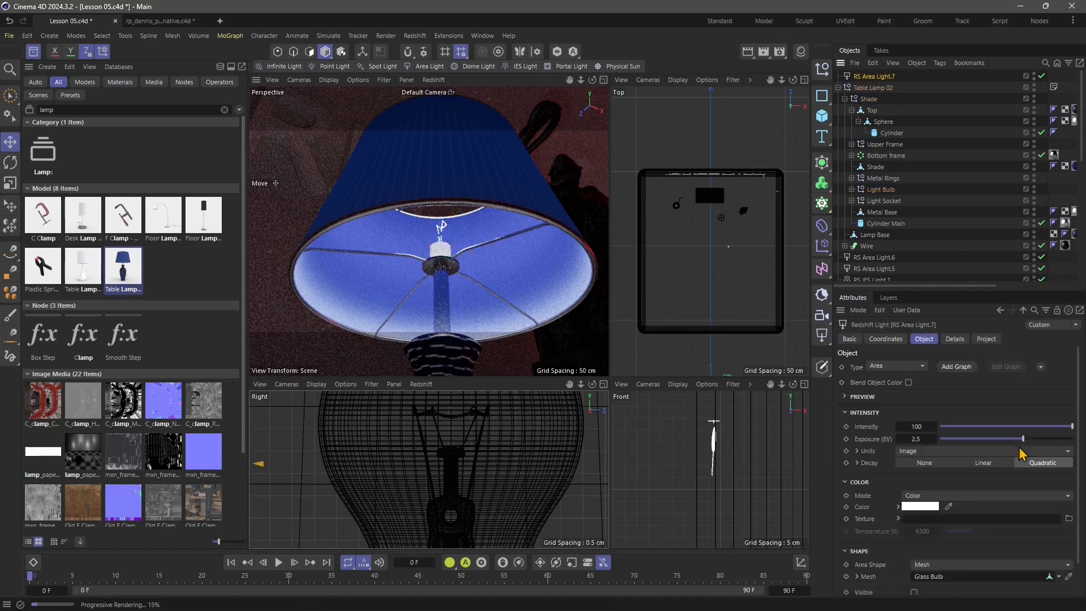
{"action": "scroll", "coordinate": [974, 553], "scroll_direction": "down", "scroll_amount": 1}
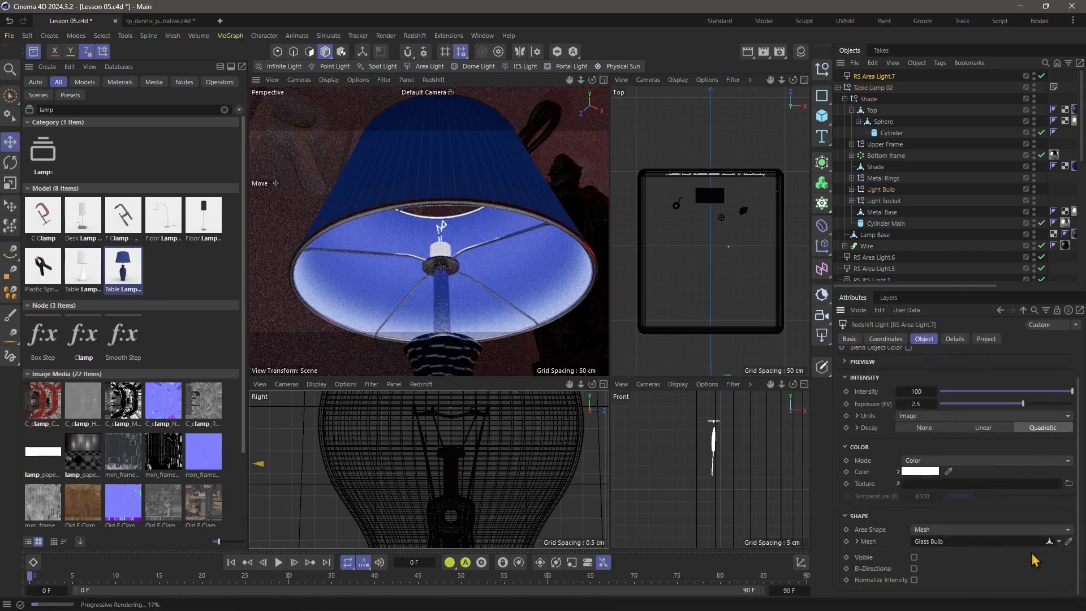
{"action": "left_click", "coordinate": [1069, 542]}
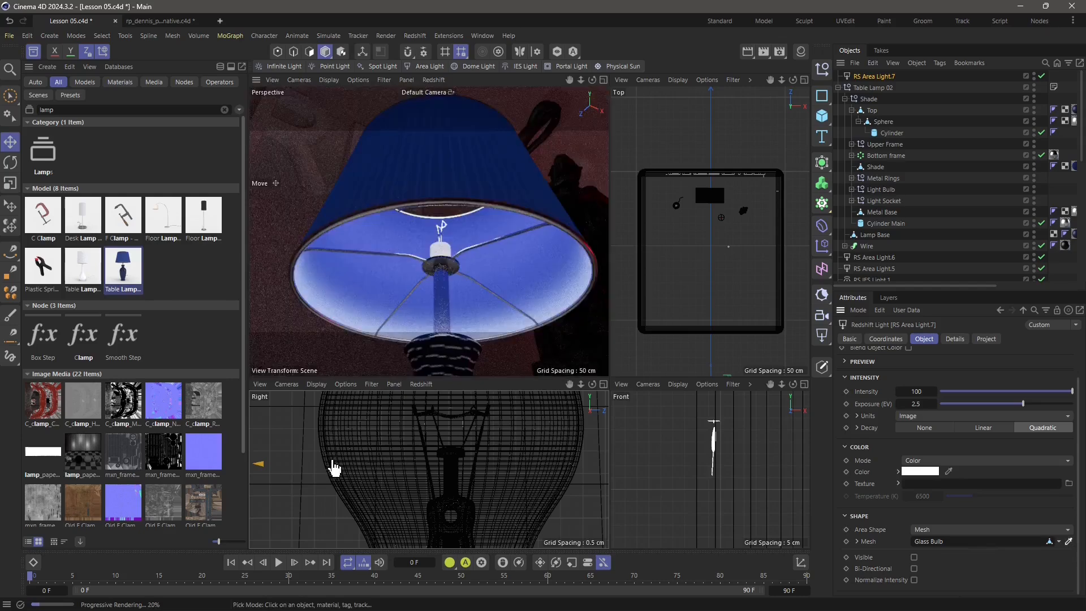
{"action": "left_click", "coordinate": [333, 465]}
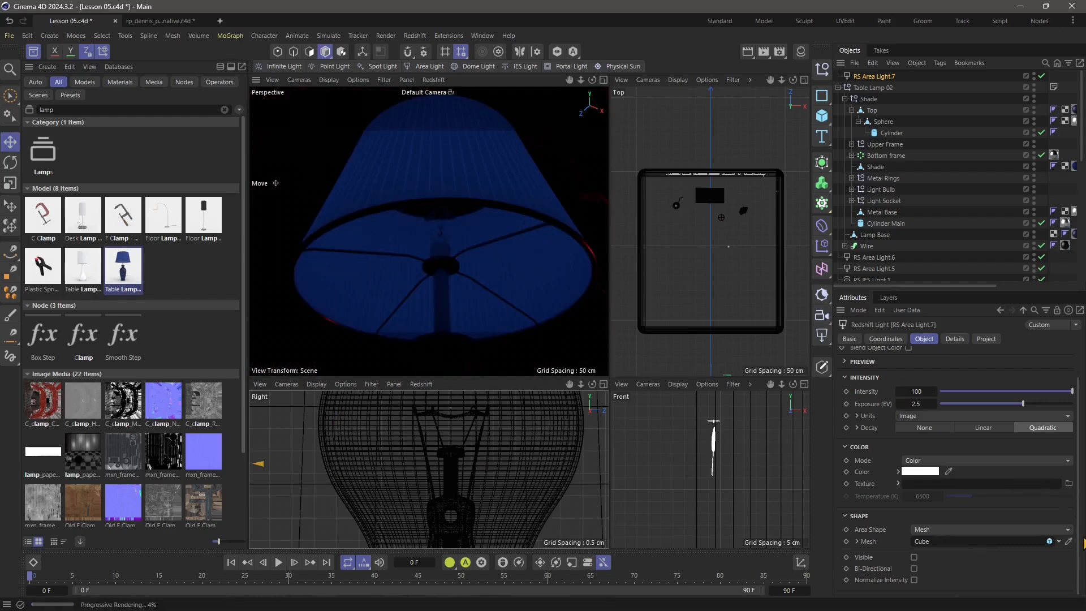
{"action": "left_click", "coordinate": [1068, 541]}
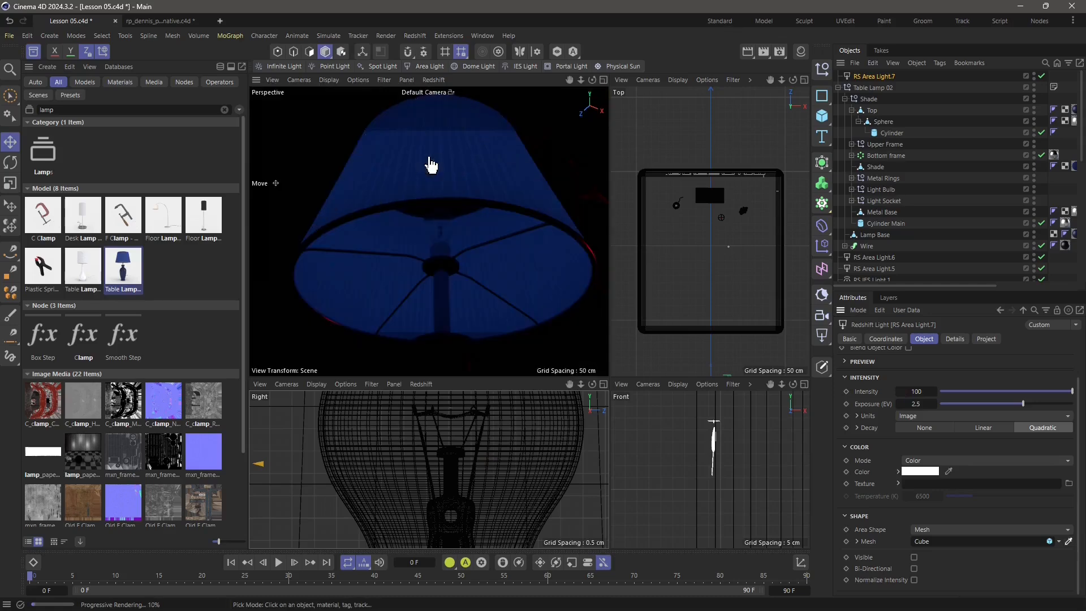
{"action": "left_click", "coordinate": [416, 197]}
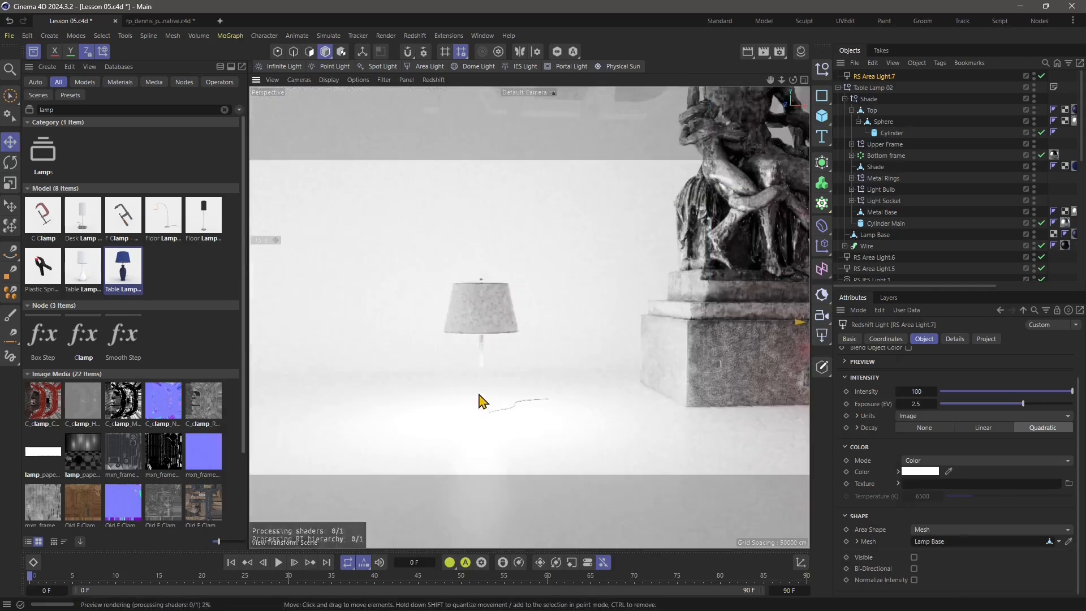
Step: Make the mesh light visible in the render and lower its intensity to 9.96
{"action": "left_click", "coordinate": [913, 557]}
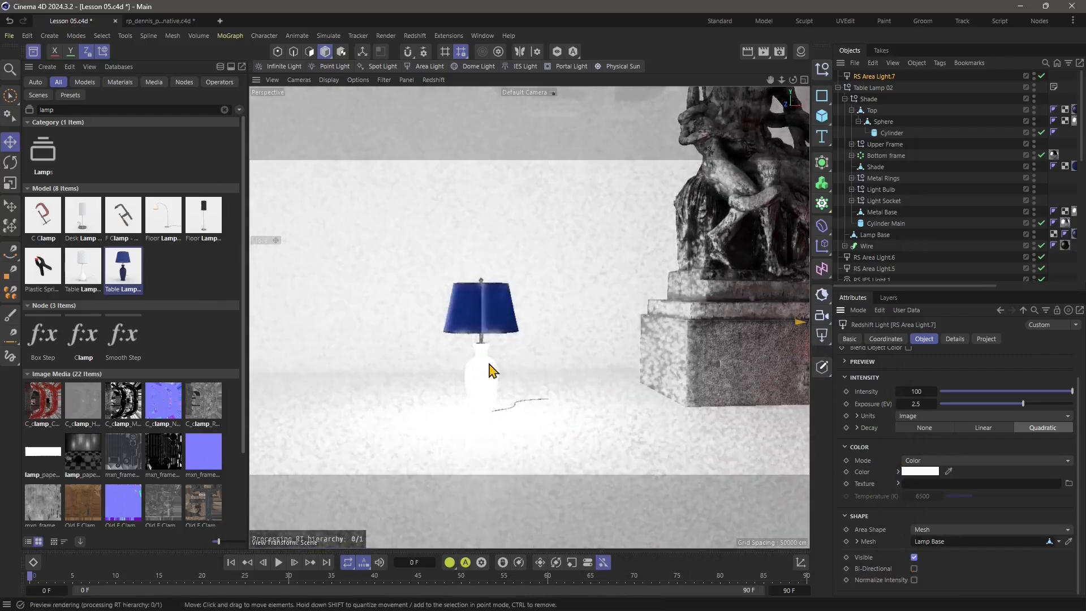
{"action": "left_click", "coordinate": [984, 391]}
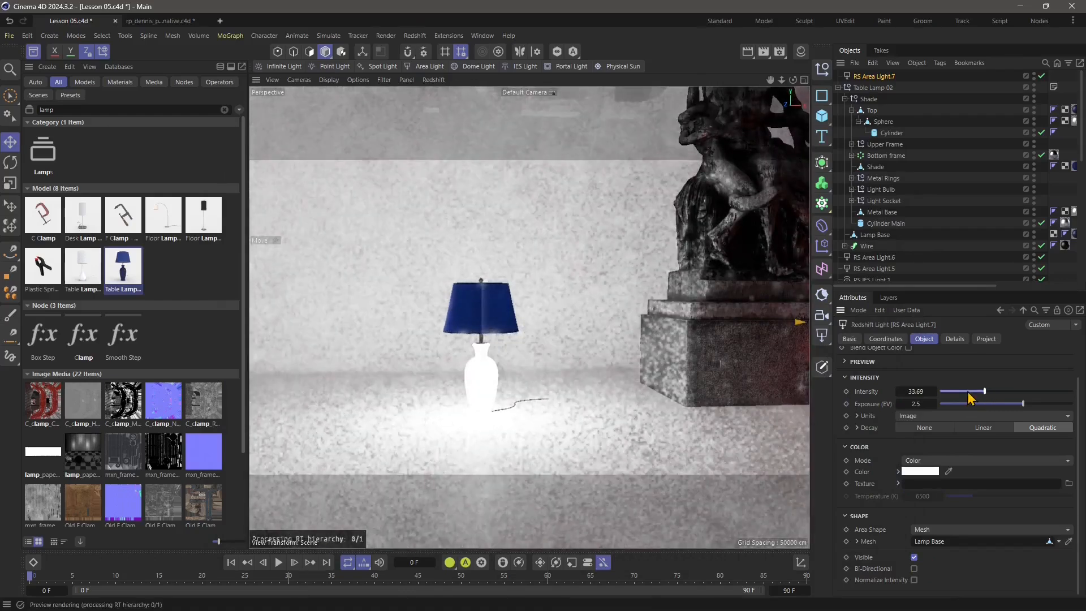
{"action": "left_click", "coordinate": [953, 391]}
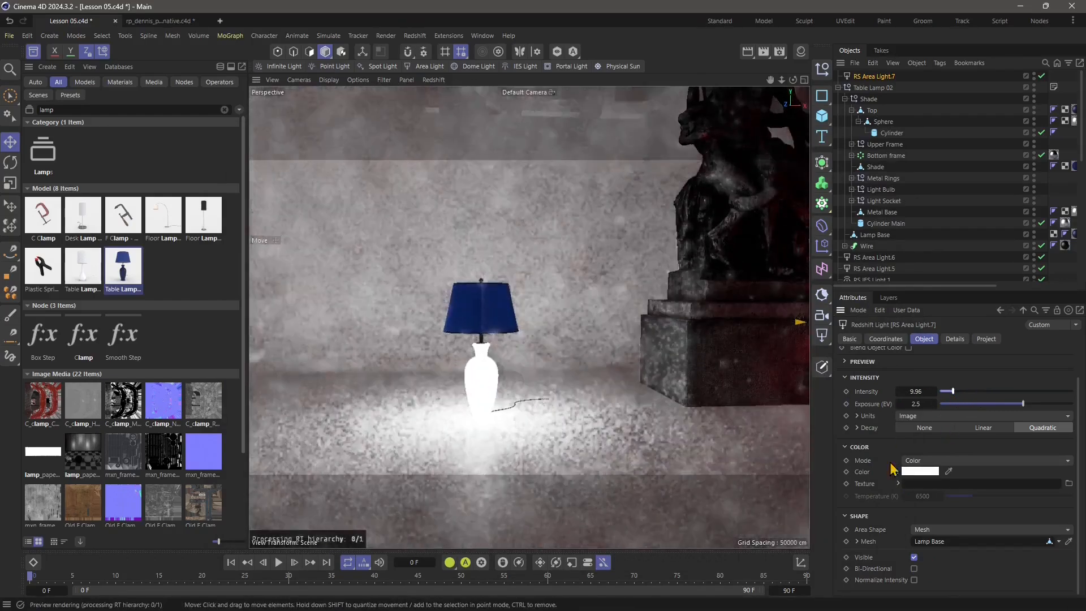
Step: Use the lamp's Shade as the light's mesh and inspect the glowing lamp from below
{"action": "left_click", "coordinate": [475, 320]}
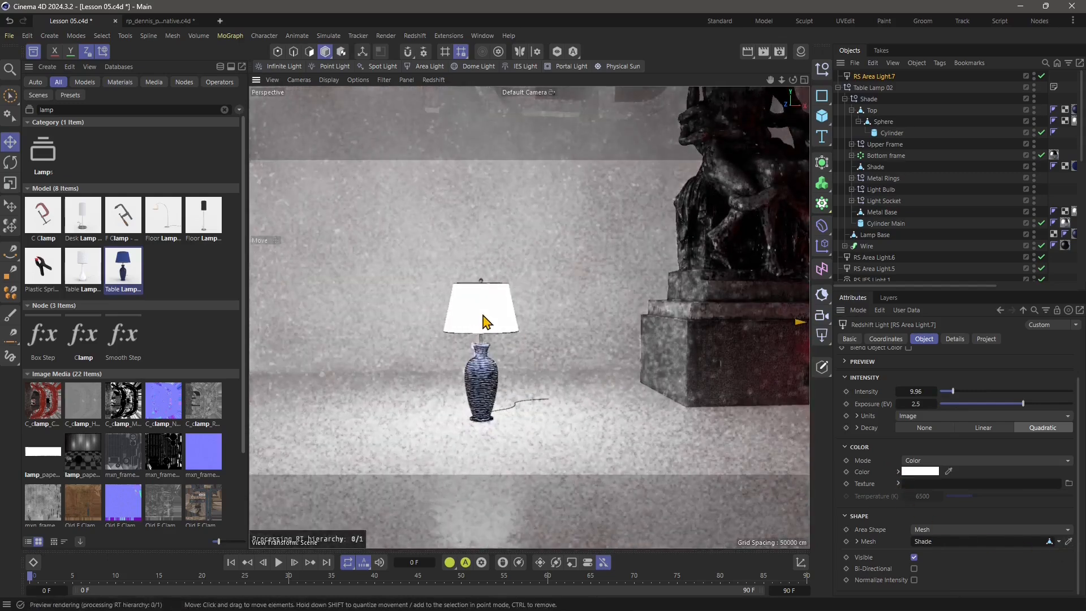
{"action": "scroll", "coordinate": [481, 359], "scroll_direction": "up", "scroll_amount": 8}
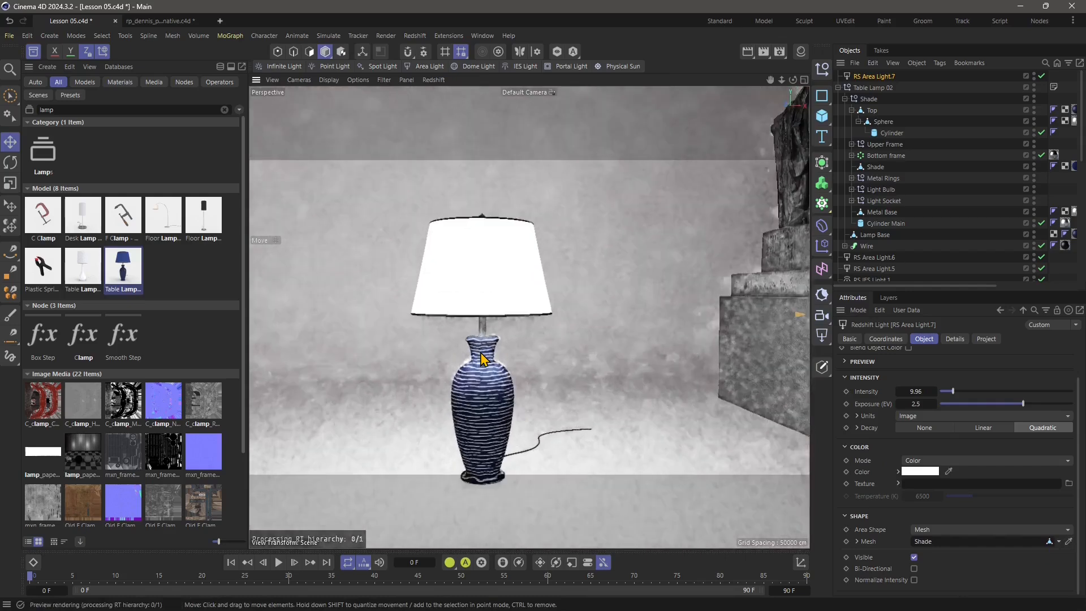
{"action": "left_click_drag", "start_coordinate": [475, 384], "coordinate": [523, 315], "text": "alt"}
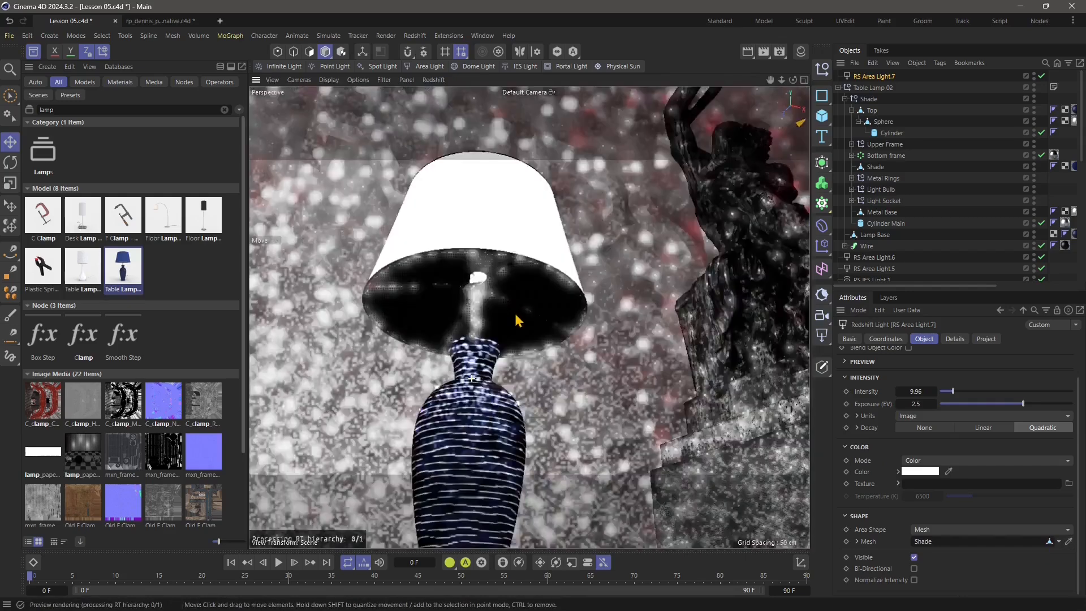
{"action": "scroll", "coordinate": [496, 296], "scroll_direction": "up", "scroll_amount": 3}
{"action": "scroll", "coordinate": [496, 296], "scroll_direction": "up", "scroll_amount": 4}
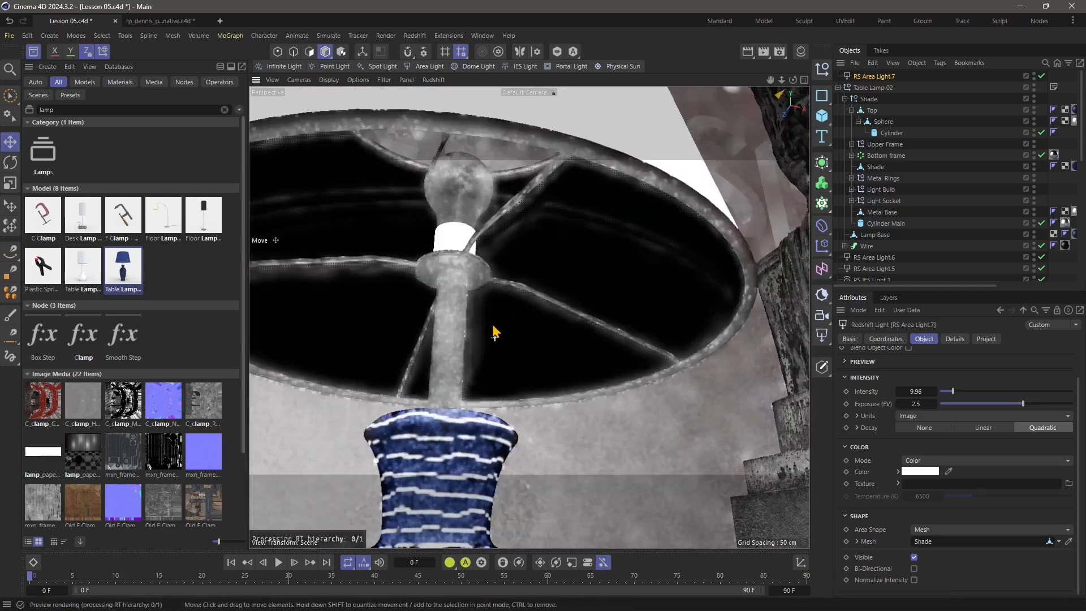
{"action": "left_click_drag", "start_coordinate": [491, 327], "coordinate": [493, 300], "text": "alt"}
Step: Set the light's mesh back to the Glass Bulb and check how the lamp lights the room from a distance
{"action": "left_click", "coordinate": [1068, 542]}
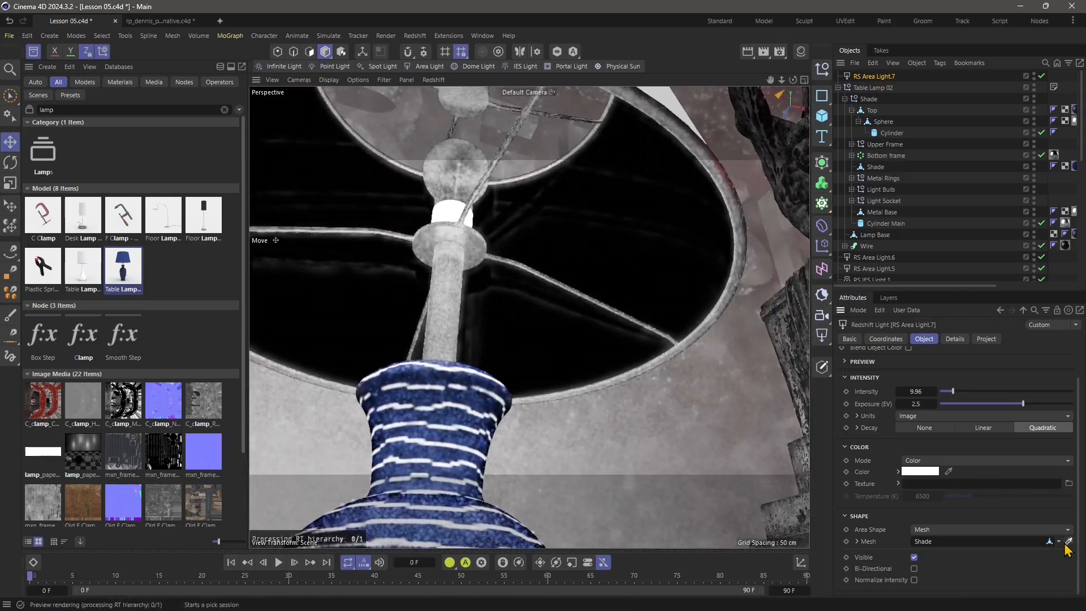
{"action": "left_click", "coordinate": [462, 181]}
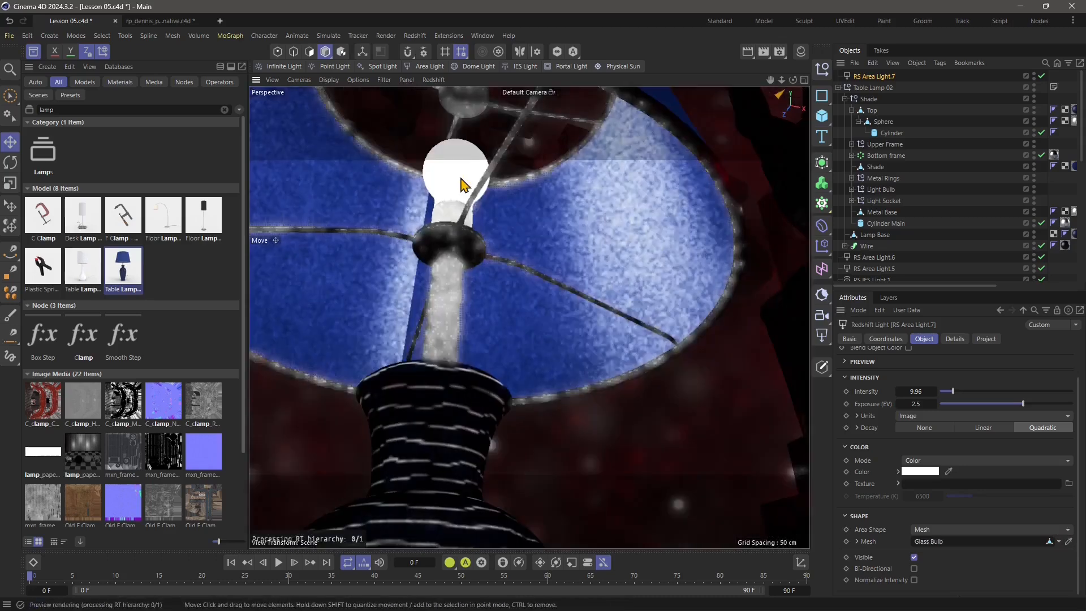
{"action": "left_click_drag", "start_coordinate": [526, 285], "coordinate": [430, 362], "text": "alt"}
{"action": "scroll", "coordinate": [474, 327], "scroll_direction": "down", "scroll_amount": 10}
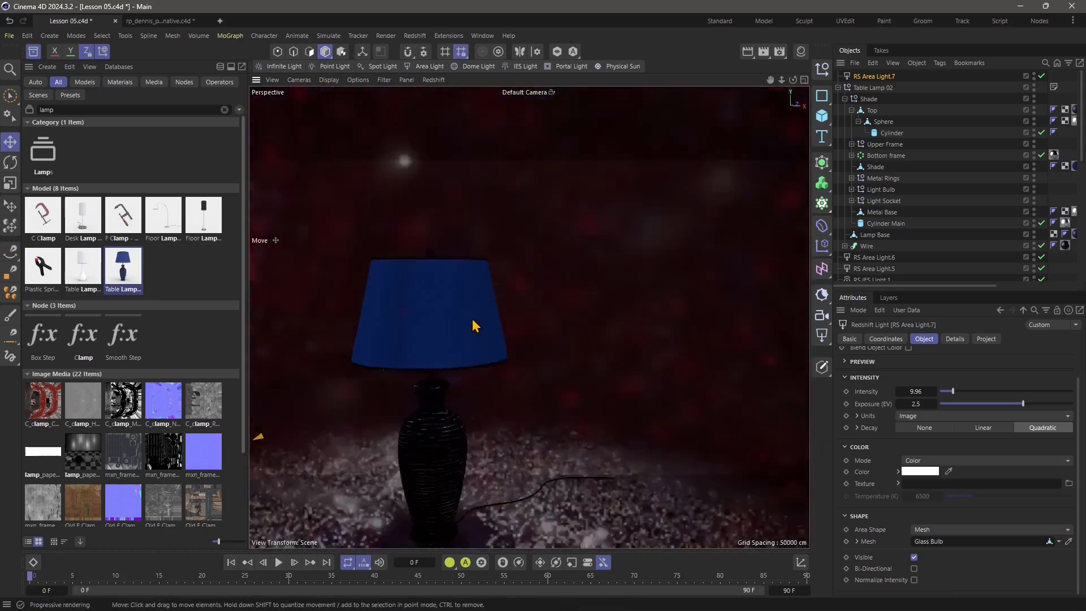
{"action": "scroll", "coordinate": [474, 322], "scroll_direction": "down", "scroll_amount": 6}
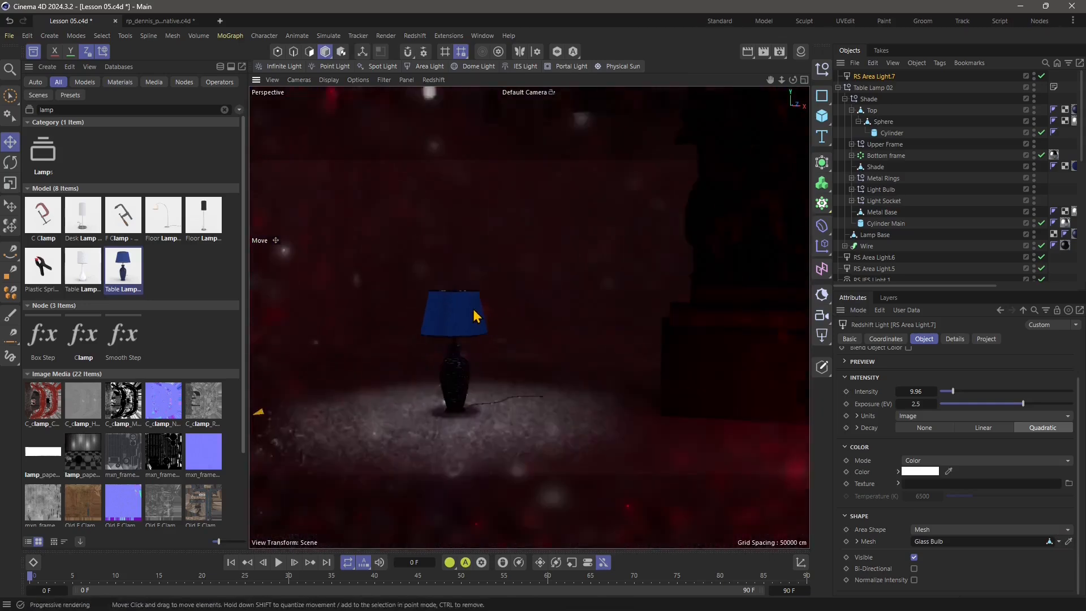
{"action": "left_click_drag", "start_coordinate": [516, 376], "coordinate": [536, 376], "text": "alt"}
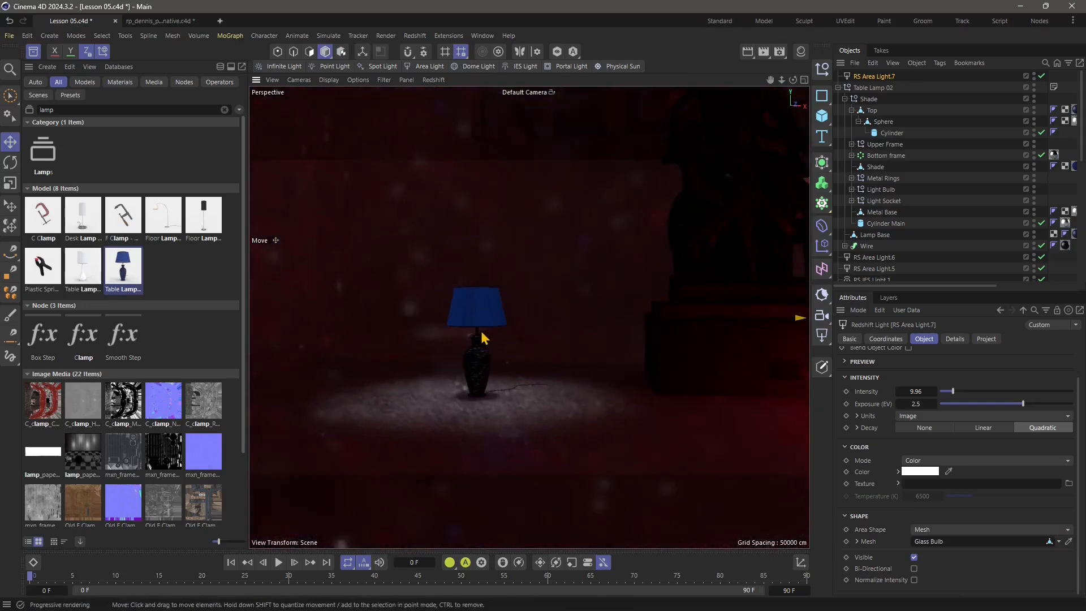
{"action": "scroll", "coordinate": [496, 311], "scroll_direction": "up", "scroll_amount": 2}
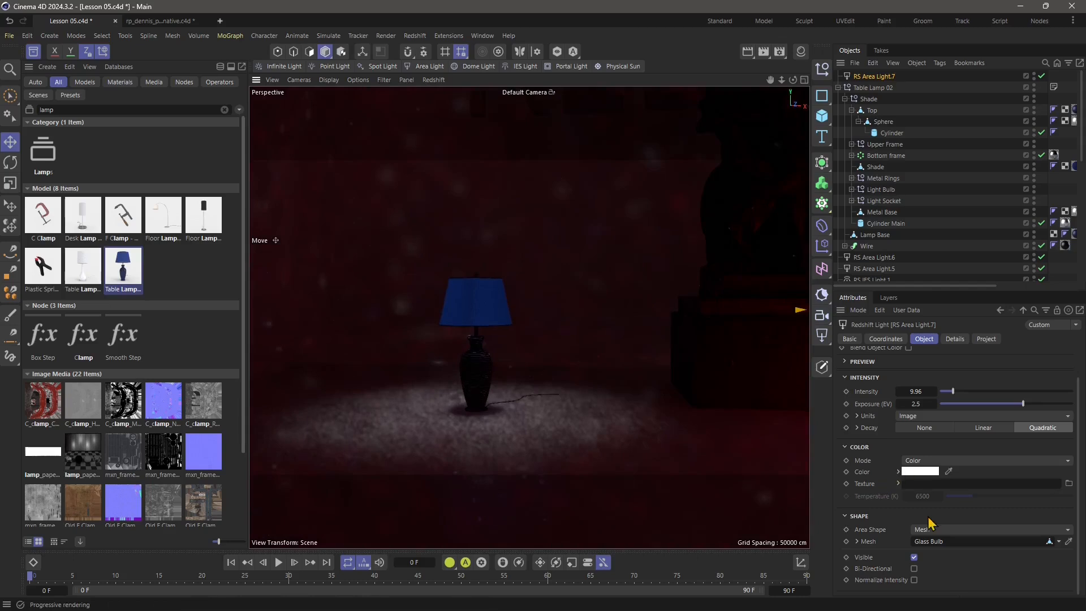
Step: Change the light's area shape to Disc and raise its intensity to 46.4
{"action": "left_click", "coordinate": [922, 535]}
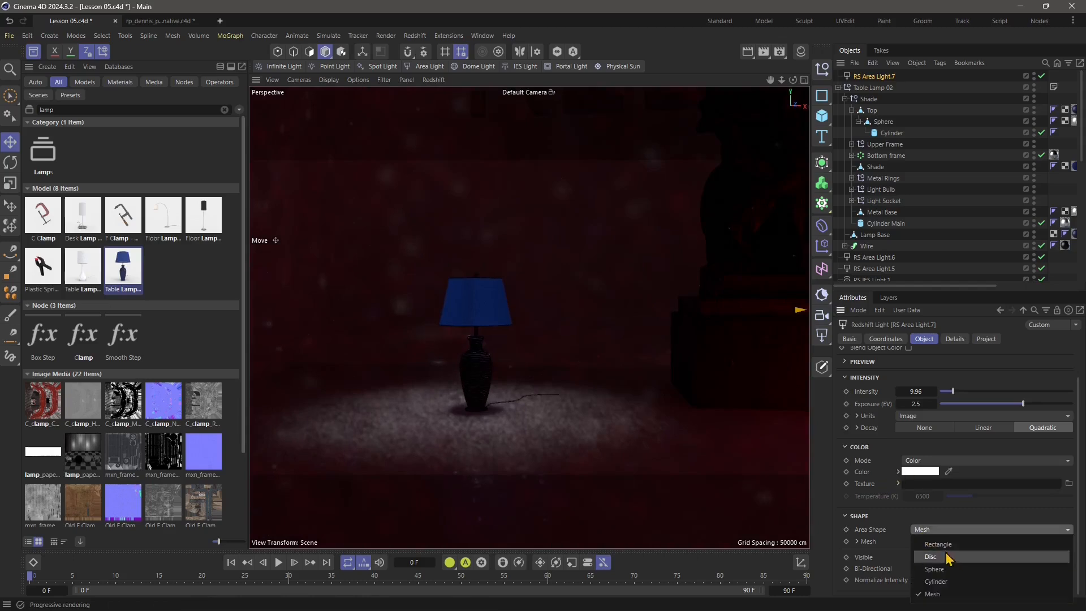
{"action": "left_click", "coordinate": [929, 554]}
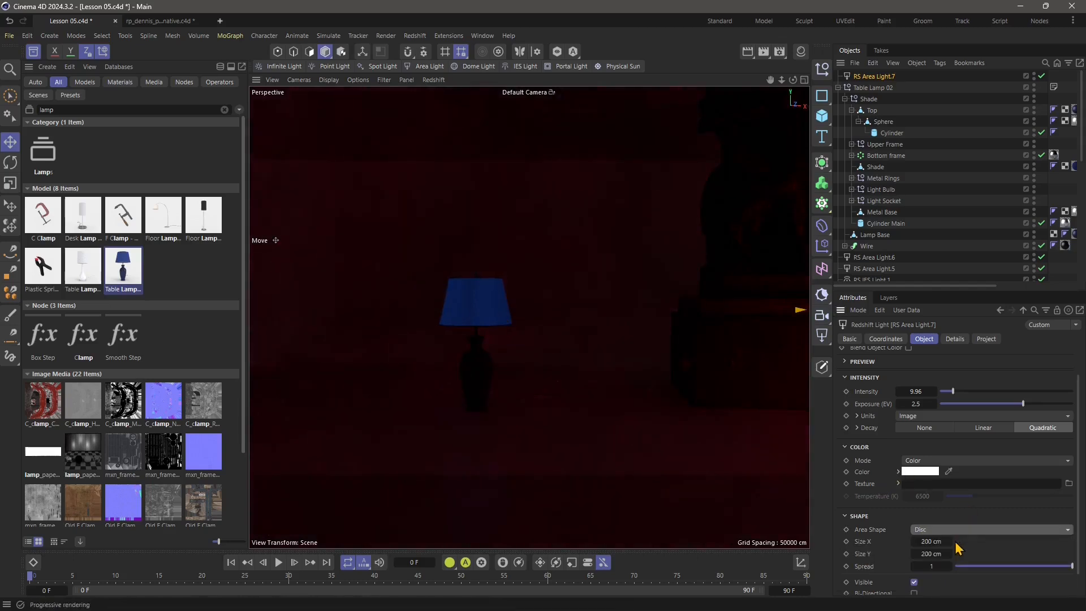
{"action": "left_click_drag", "start_coordinate": [969, 392], "coordinate": [1001, 392]}
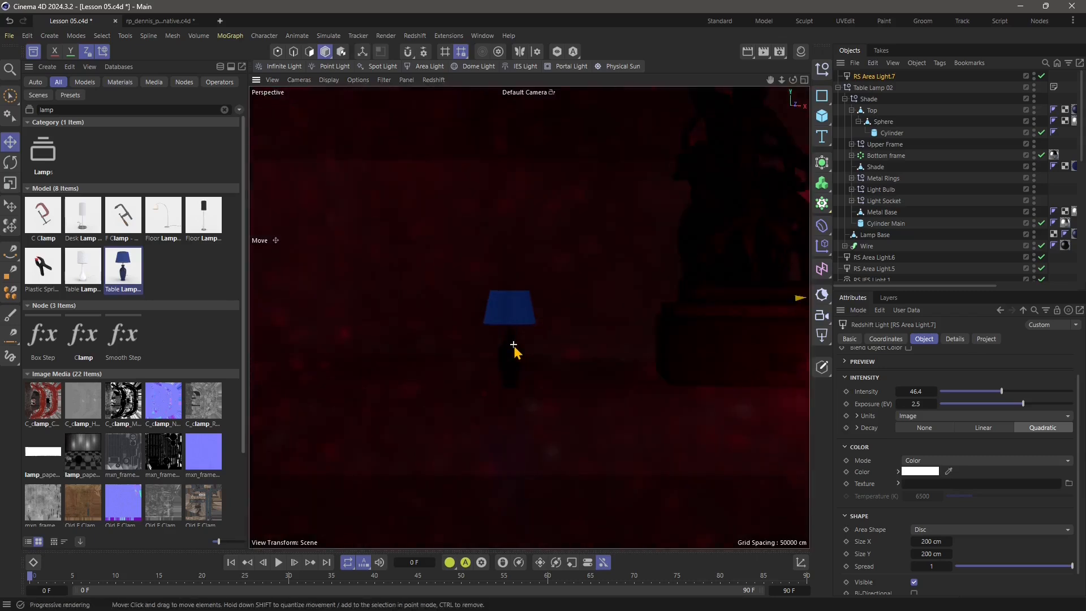
Step: Move the disc light in the Top view from outside the room to the centre of the table lamp
{"action": "middle_click", "coordinate": [653, 198]}
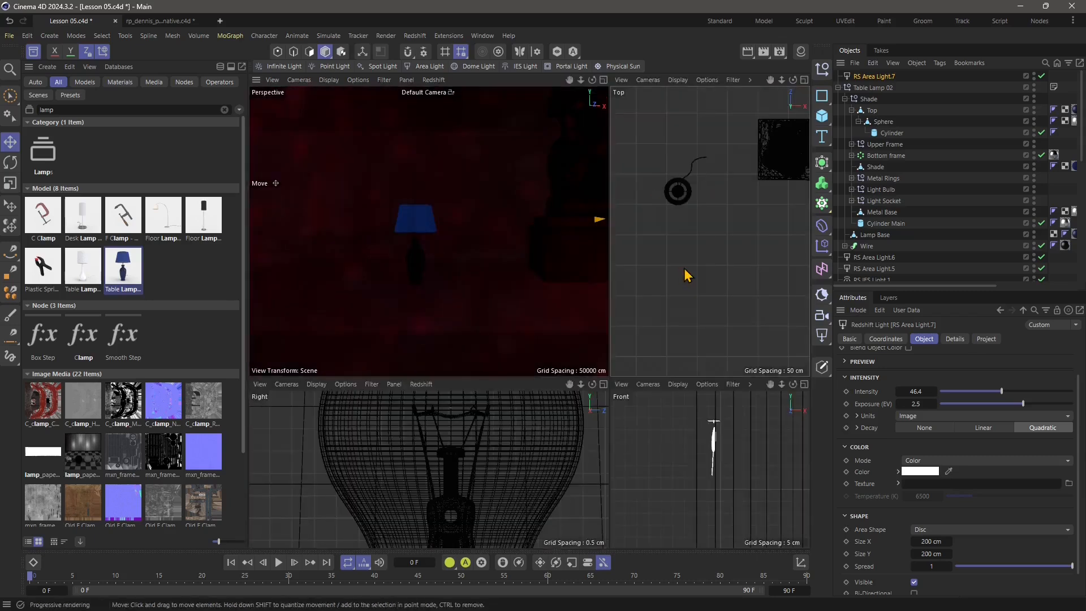
{"action": "scroll", "coordinate": [707, 431], "scroll_direction": "down", "scroll_amount": 2}
{"action": "scroll", "coordinate": [706, 275], "scroll_direction": "down", "scroll_amount": 3}
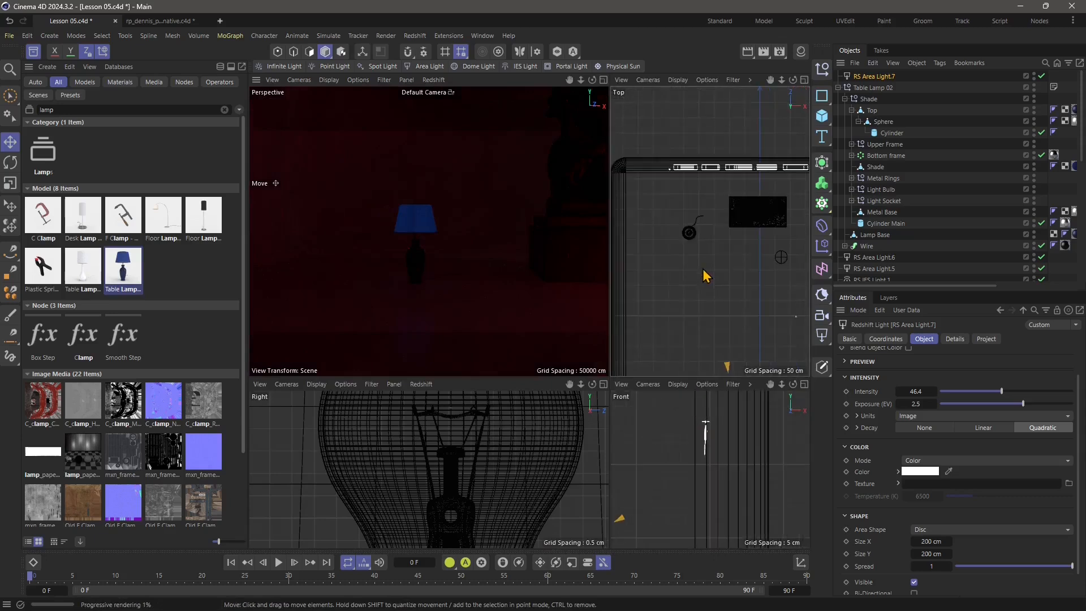
{"action": "scroll", "coordinate": [706, 275], "scroll_direction": "down", "scroll_amount": 6}
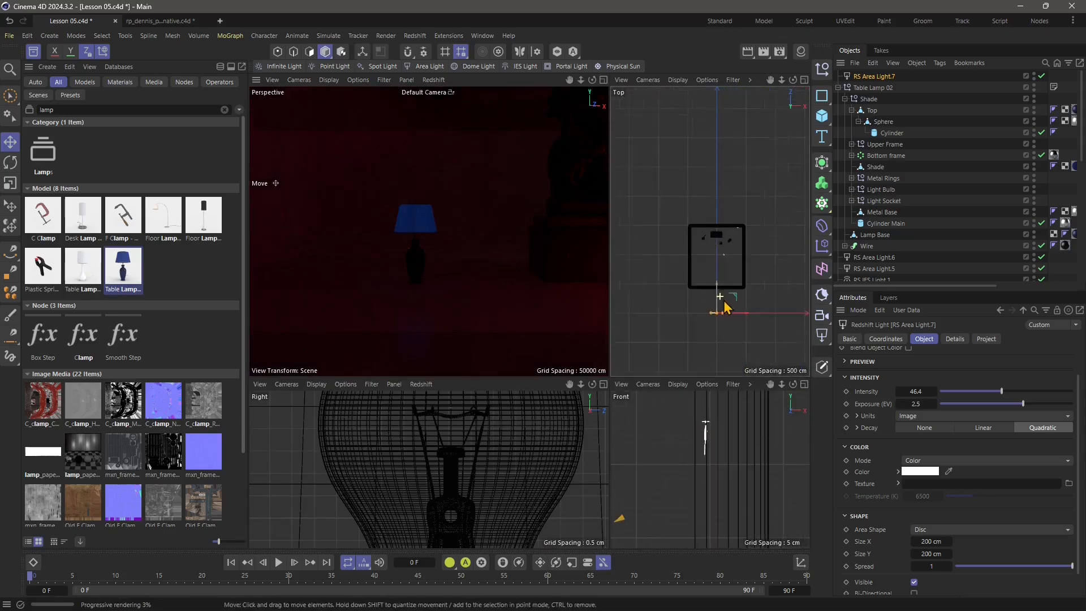
{"action": "left_click_drag", "start_coordinate": [726, 307], "coordinate": [712, 203]}
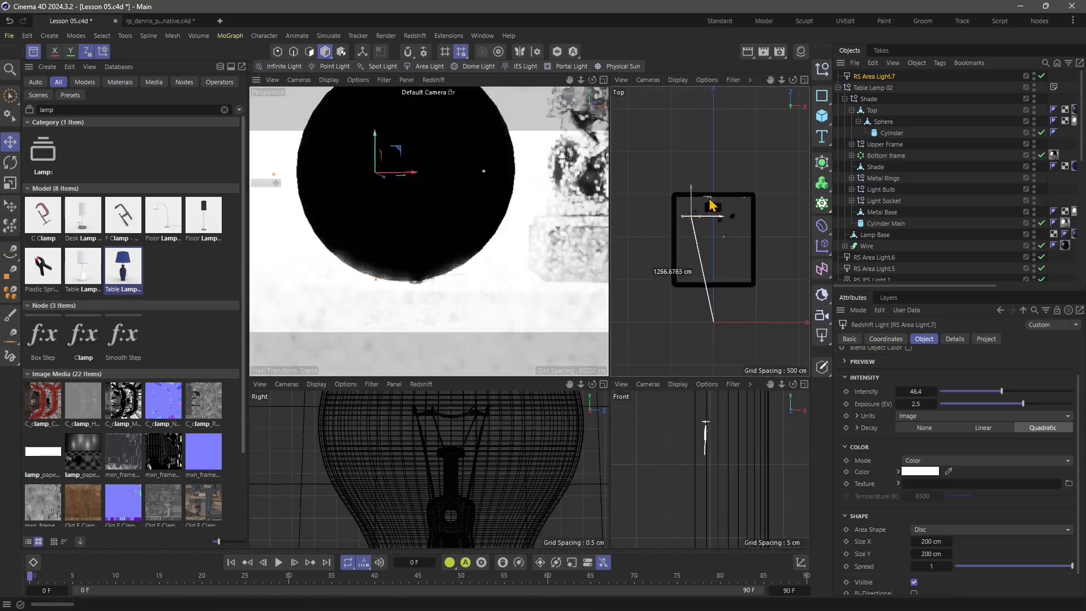
{"action": "scroll", "coordinate": [713, 207], "scroll_direction": "up", "scroll_amount": 7}
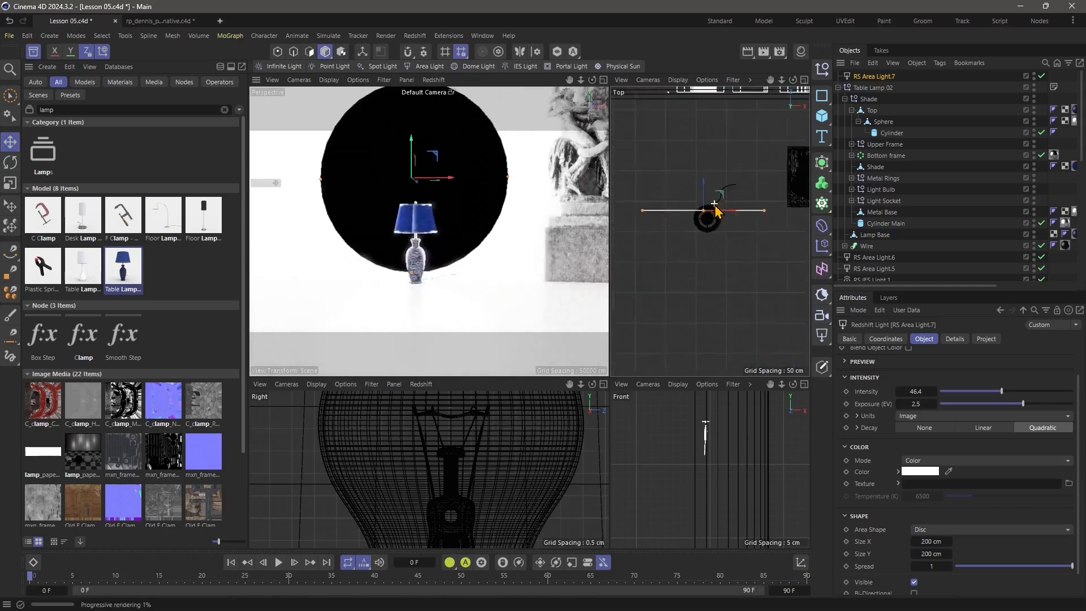
{"action": "scroll", "coordinate": [715, 204], "scroll_direction": "up", "scroll_amount": 4}
{"action": "left_click_drag", "start_coordinate": [707, 201], "coordinate": [716, 220]}
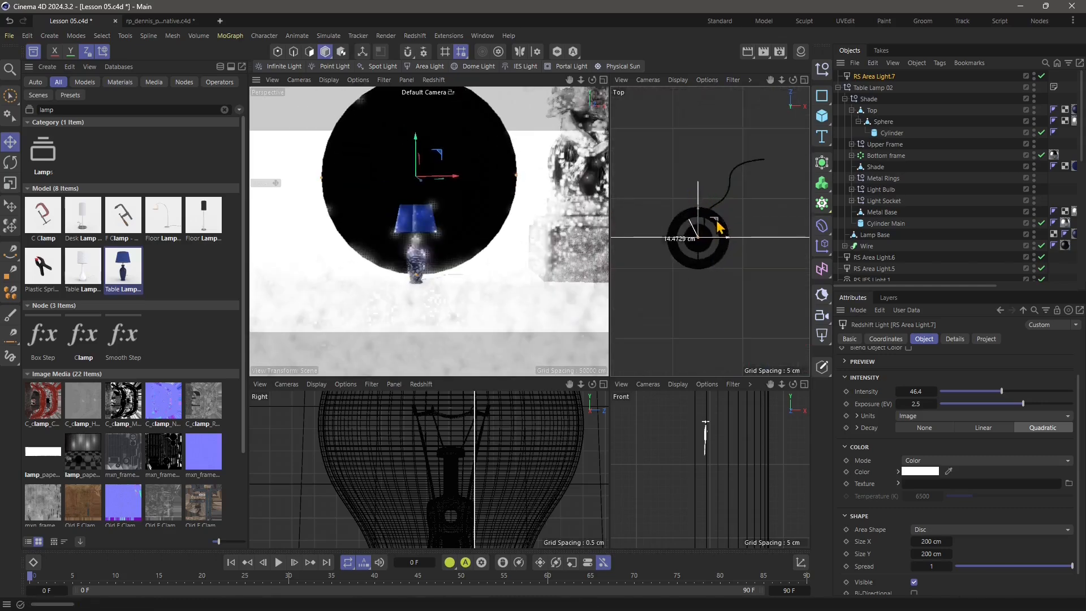
Step: Shrink the disc light to about 22.8 by 18.1 cm using its size handles in the Top and Front views
{"action": "scroll", "coordinate": [695, 252], "scroll_direction": "down", "scroll_amount": 4}
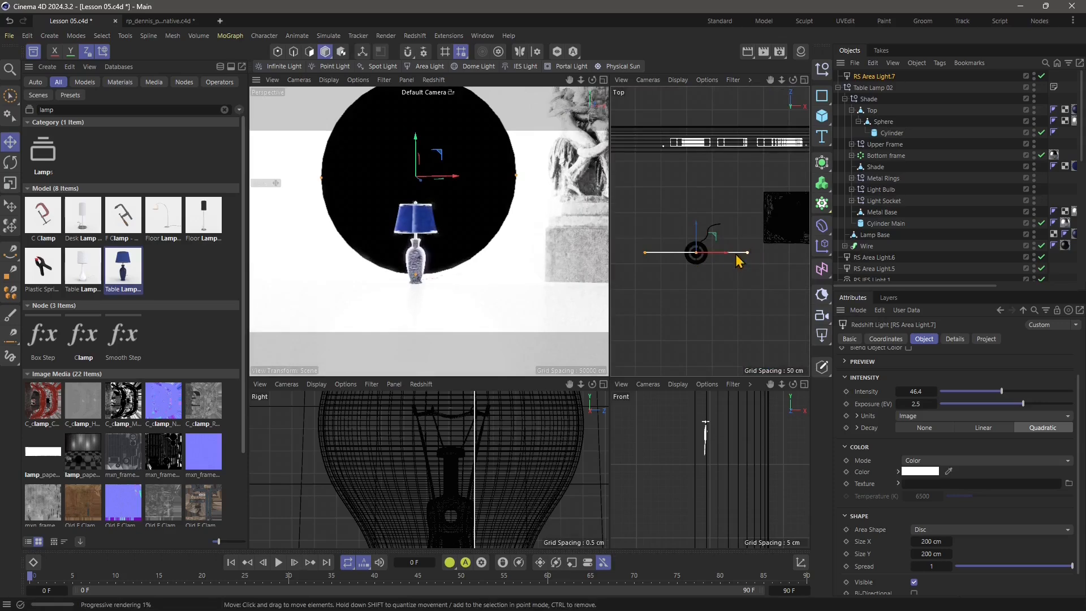
{"action": "left_click_drag", "start_coordinate": [746, 252], "coordinate": [702, 258]}
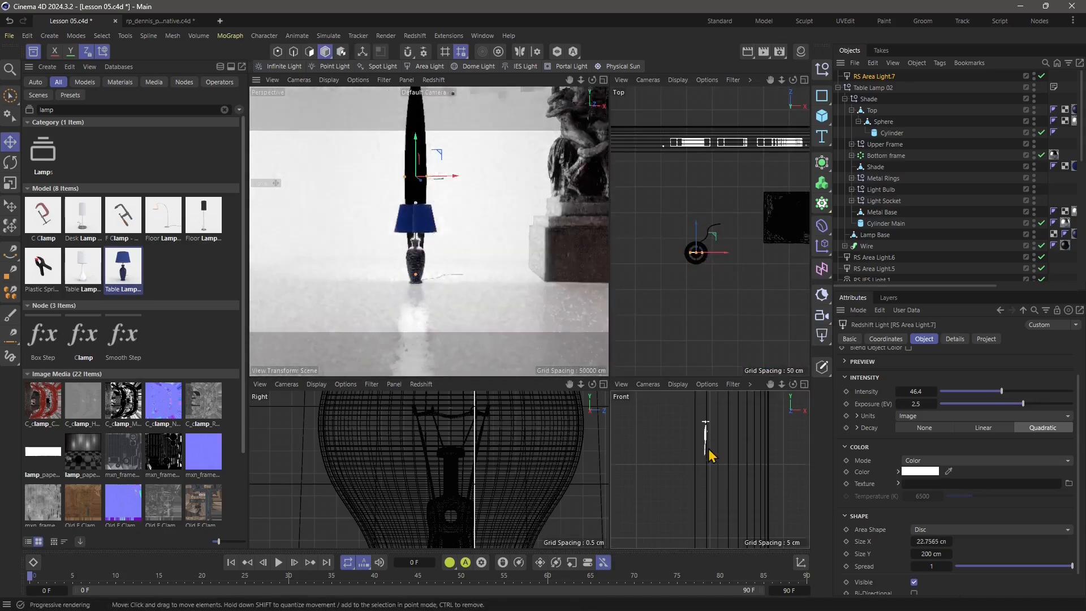
{"action": "scroll", "coordinate": [709, 454], "scroll_direction": "down", "scroll_amount": 8}
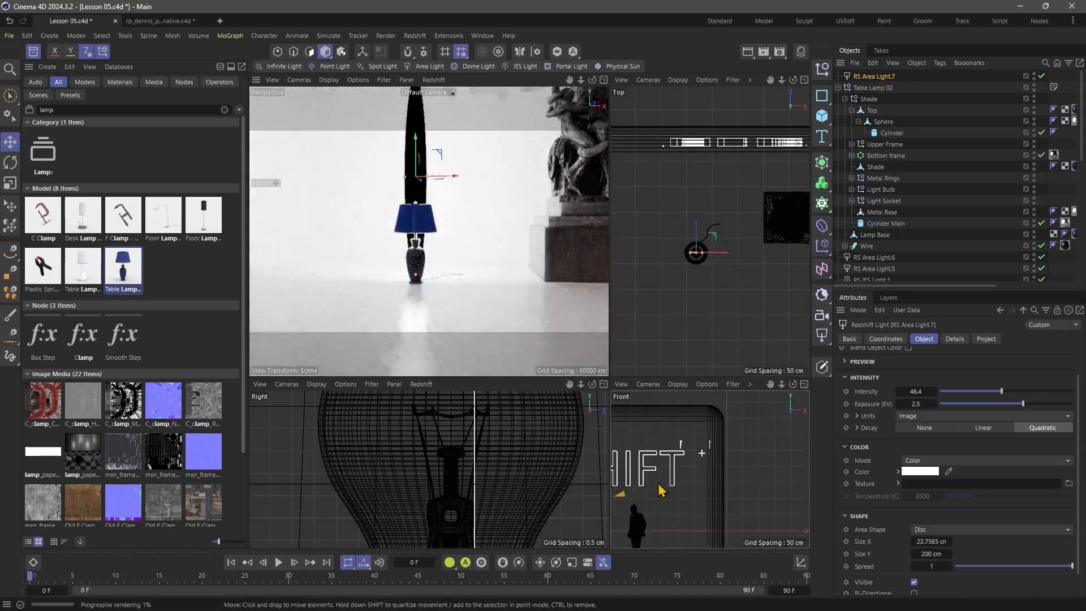
{"action": "scroll", "coordinate": [657, 484], "scroll_direction": "down", "scroll_amount": 2}
{"action": "middle_click_drag", "start_coordinate": [654, 486], "coordinate": [699, 473], "text": "alt"}
{"action": "scroll", "coordinate": [699, 473], "scroll_direction": "up", "scroll_amount": 4}
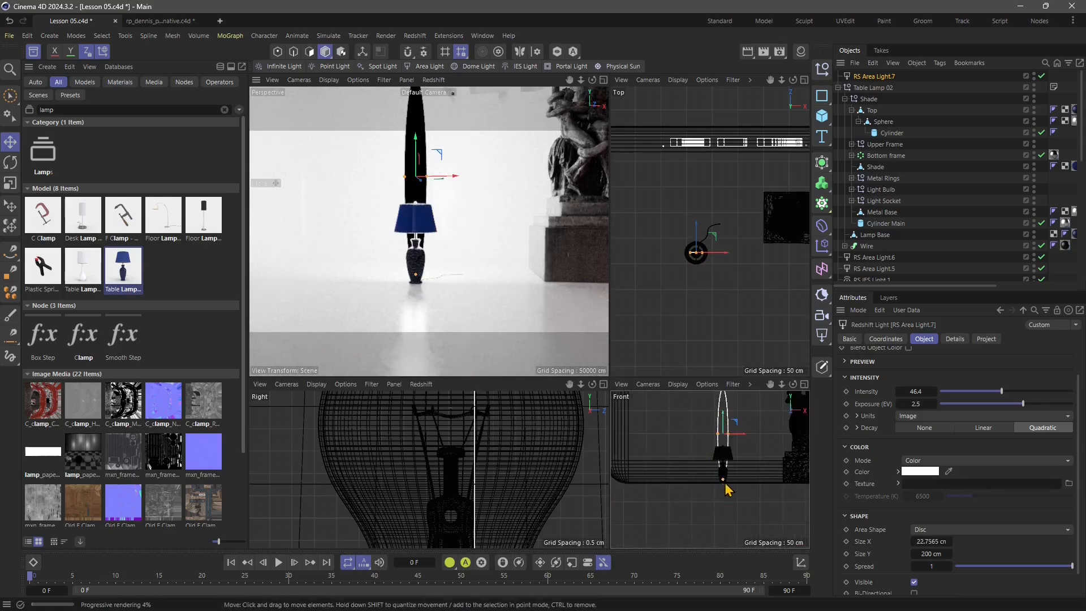
{"action": "left_click_drag", "start_coordinate": [723, 479], "coordinate": [728, 446]}
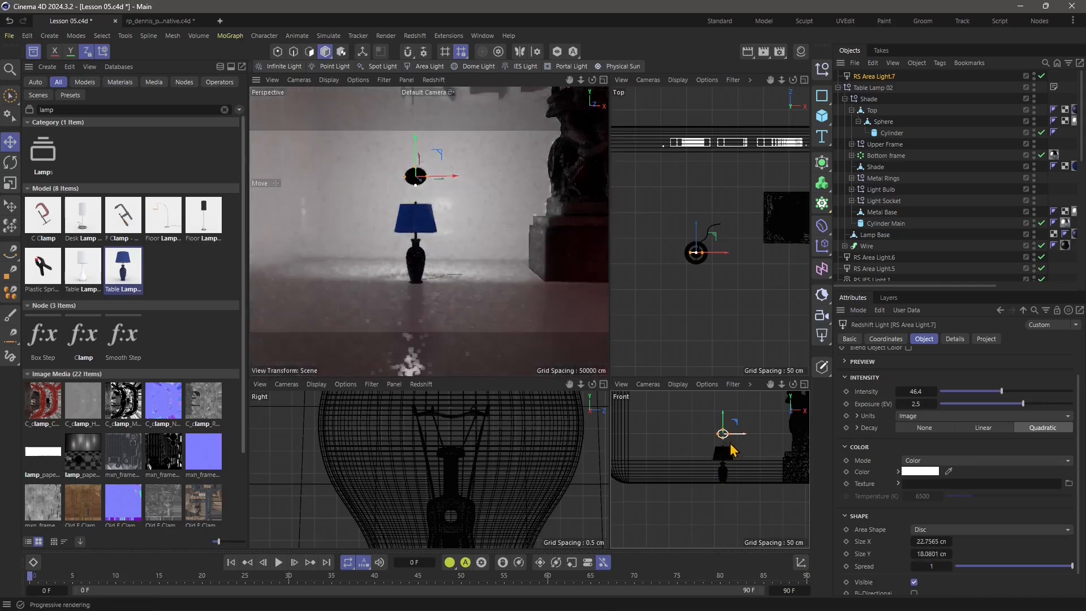
Step: Lower the disc light by about 35 cm in the Front view so it sits inside the lampshade
{"action": "scroll", "coordinate": [730, 446], "scroll_direction": "up", "scroll_amount": 4}
{"action": "left_click_drag", "start_coordinate": [714, 417], "coordinate": [714, 451]}
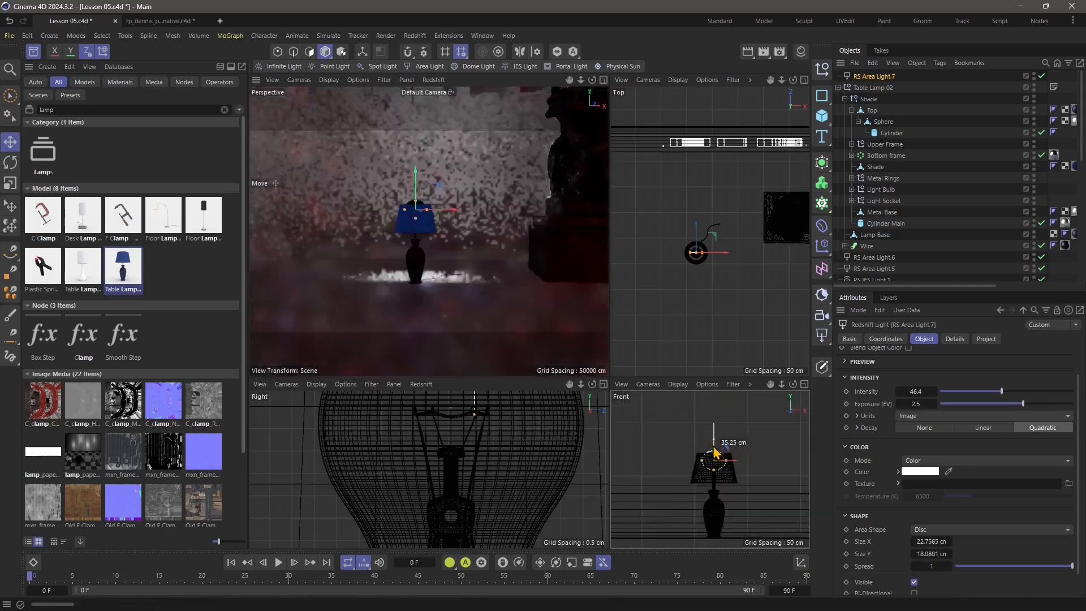
{"action": "scroll", "coordinate": [719, 474], "scroll_direction": "up", "scroll_amount": 2}
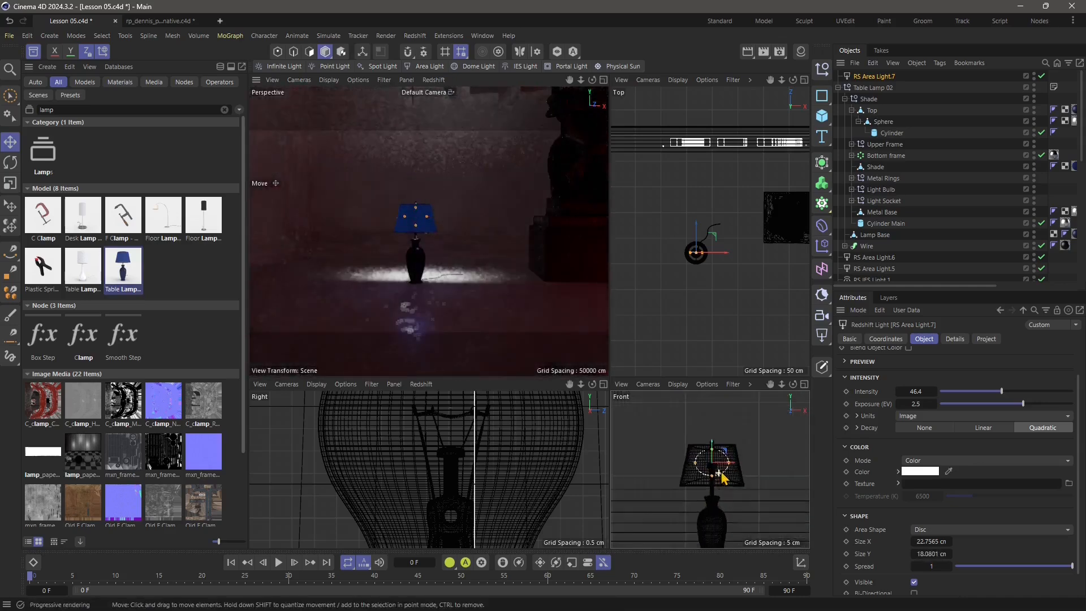
Step: Rotate the disc light in the Front view so it lies horizontally inside the lampshade
{"action": "scroll", "coordinate": [721, 470], "scroll_direction": "up", "scroll_amount": 2}
{"action": "key", "text": "r"}
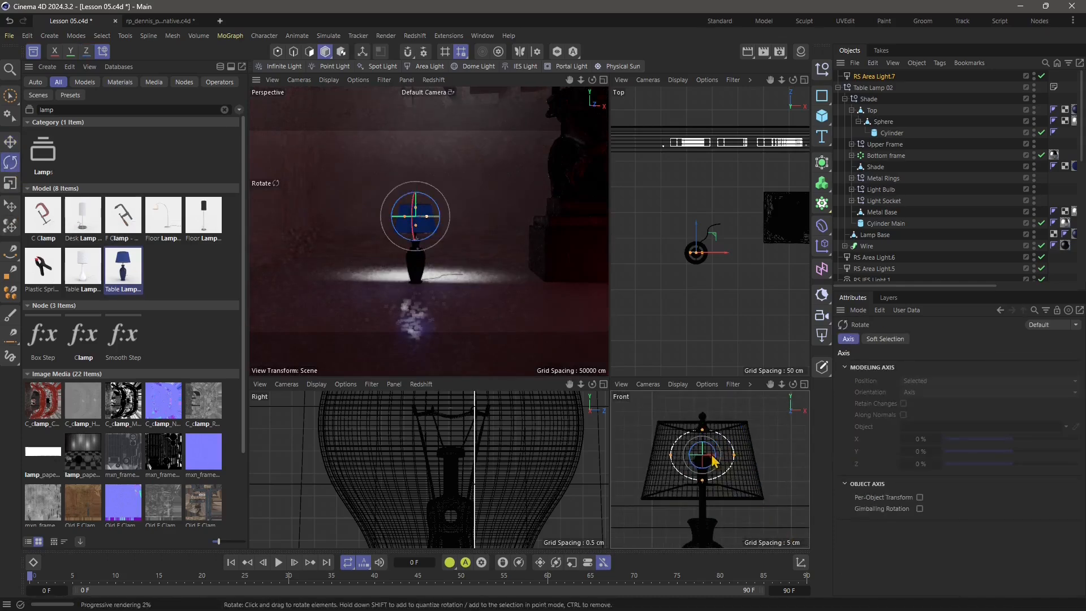
{"action": "left_click_drag", "start_coordinate": [711, 463], "coordinate": [695, 604]}
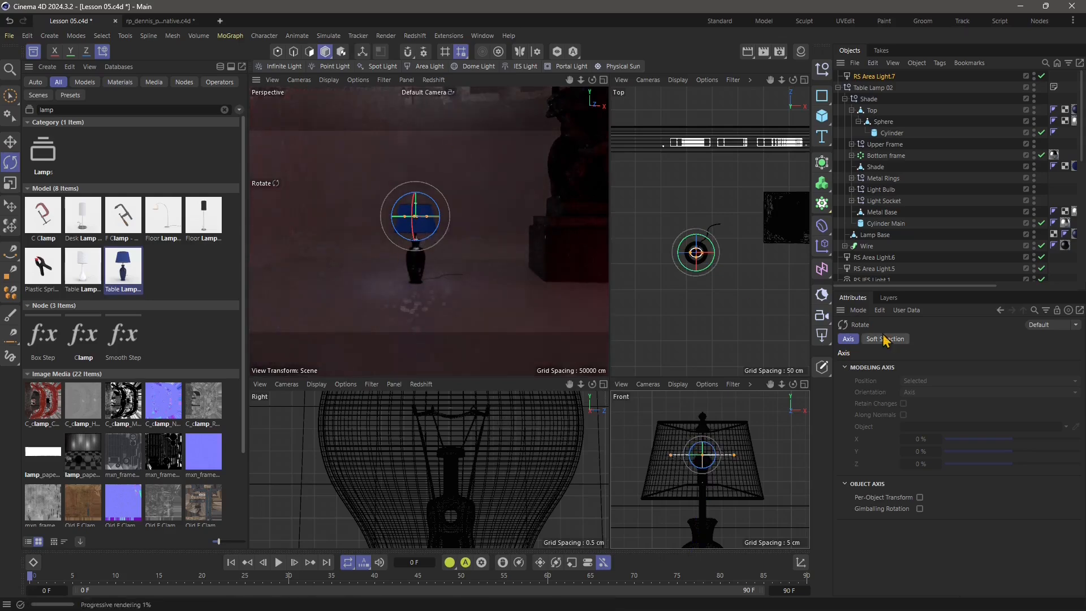
Step: Make the disc light itself invisible and switch on its Bi-Directional emission
{"action": "left_click", "coordinate": [875, 77]}
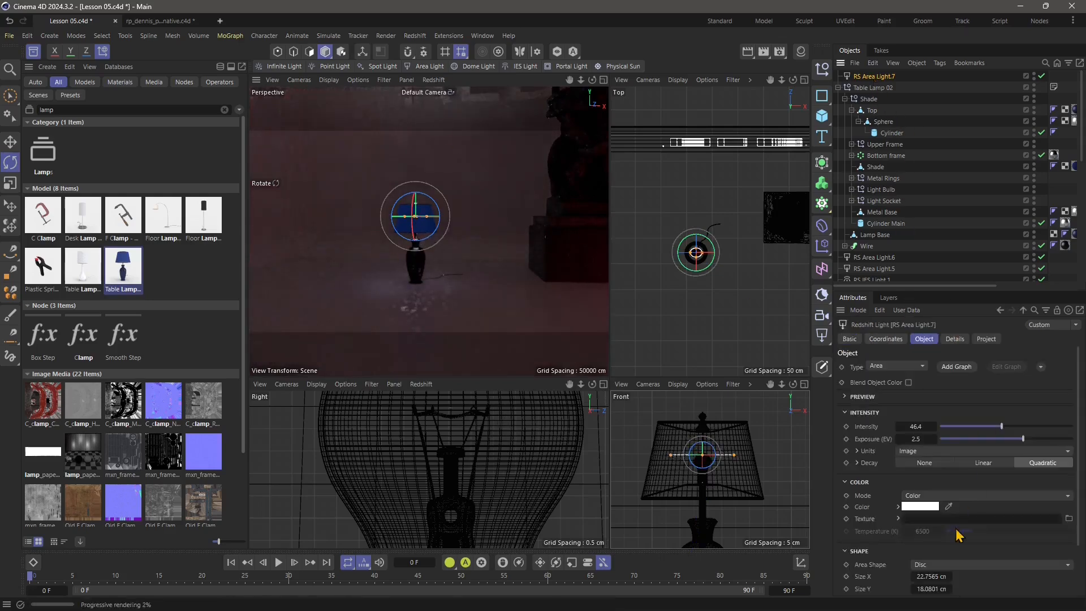
{"action": "scroll", "coordinate": [921, 566], "scroll_direction": "down", "scroll_amount": 2}
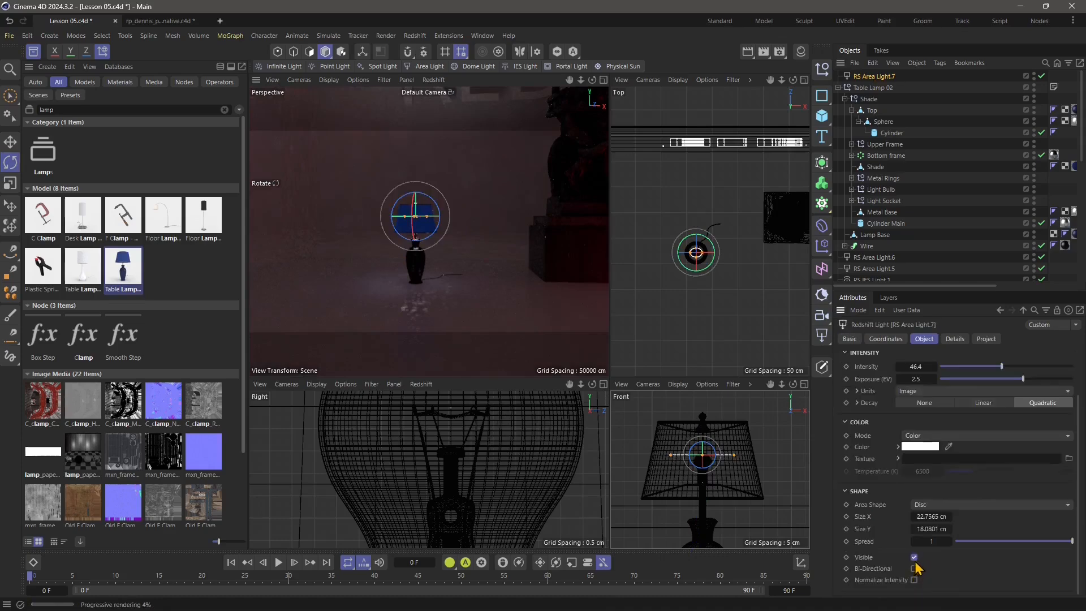
{"action": "left_click", "coordinate": [915, 558]}
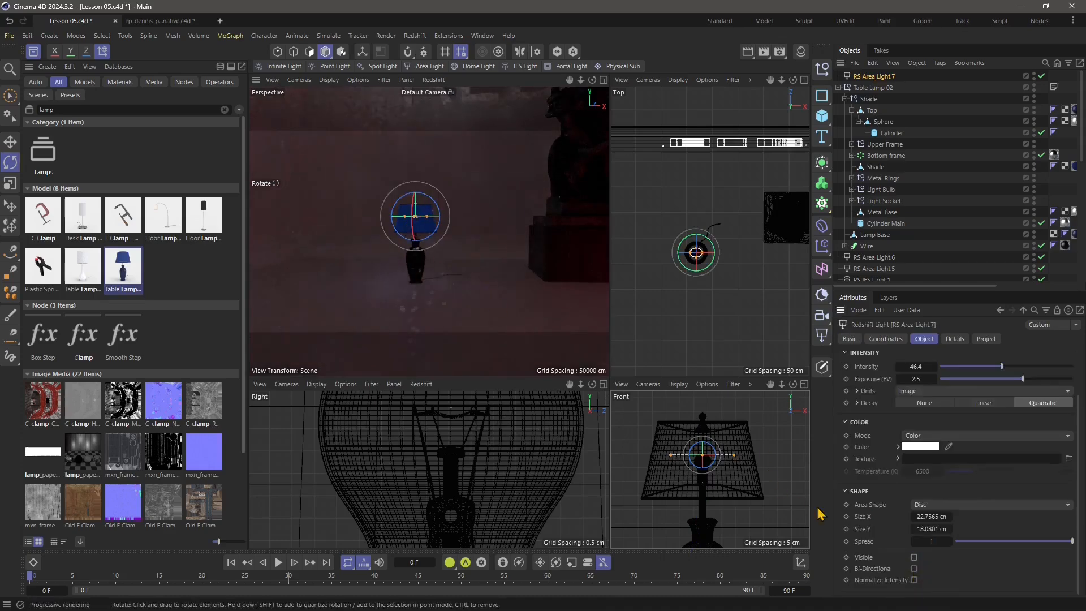
{"action": "left_click", "coordinate": [914, 568]}
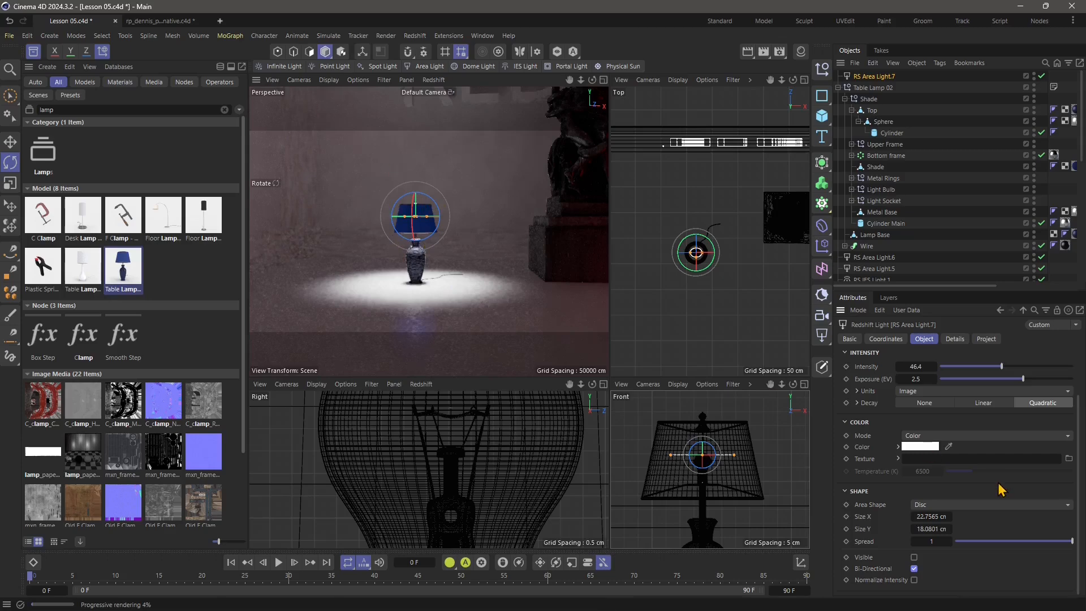
Step: Set the disc light's intensity to 35.38 and exposure to -0.127, and check the lamp's lighting in the Perspective view
{"action": "mouse_move", "coordinate": [988, 368]}
{"action": "left_mouse_down"}
{"action": "mouse_move", "coordinate": [972, 368]}
{"action": "mouse_move", "coordinate": [1006, 379]}
{"action": "mouse_move", "coordinate": [987, 367]}
{"action": "left_mouse_up"}
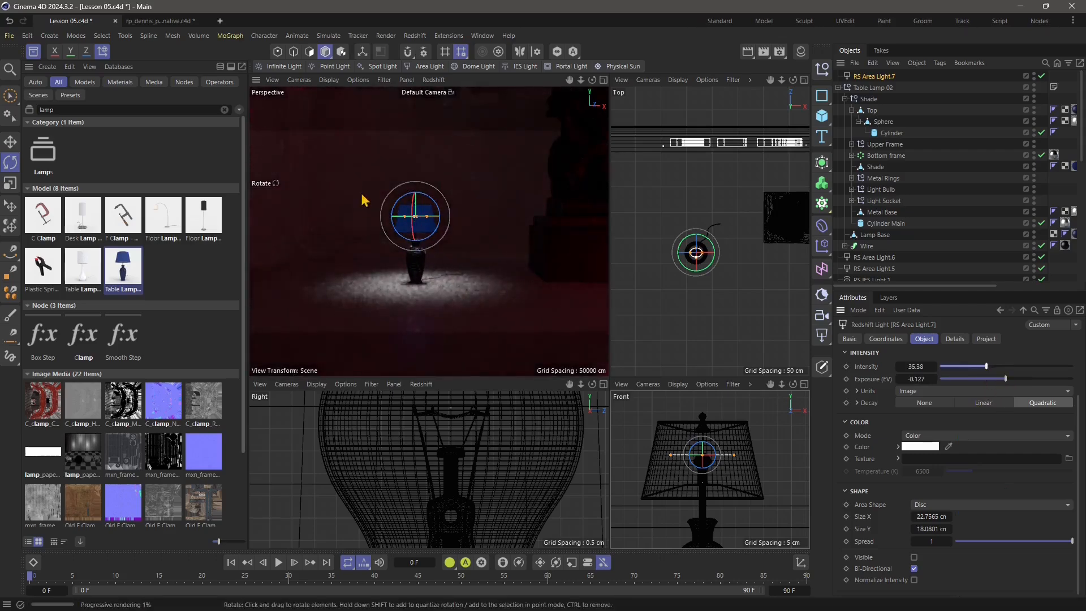
{"action": "left_click", "coordinate": [409, 320]}
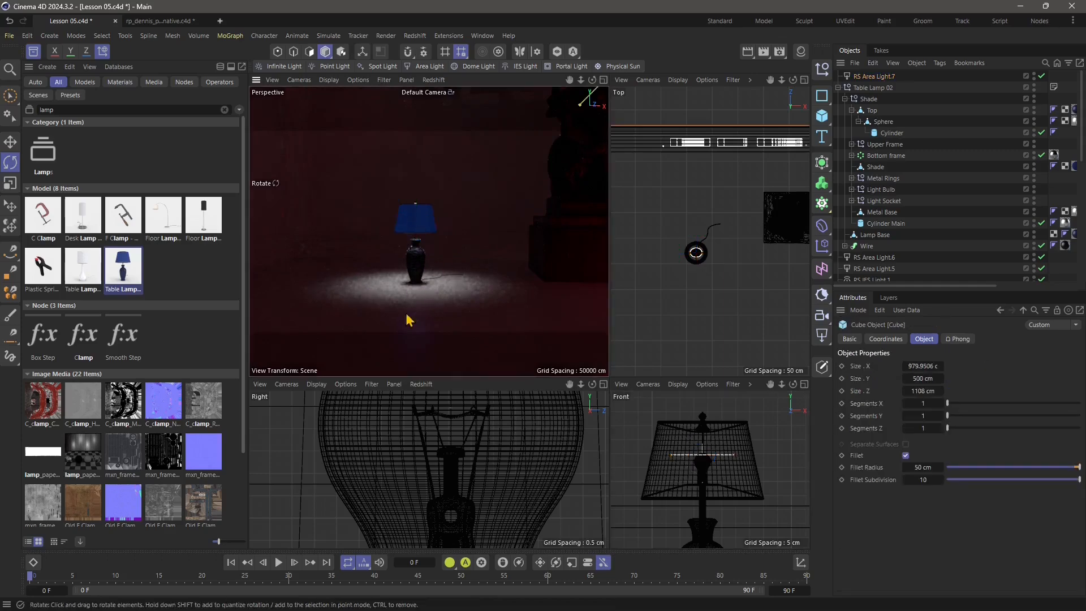
{"action": "left_click", "coordinate": [414, 225]}
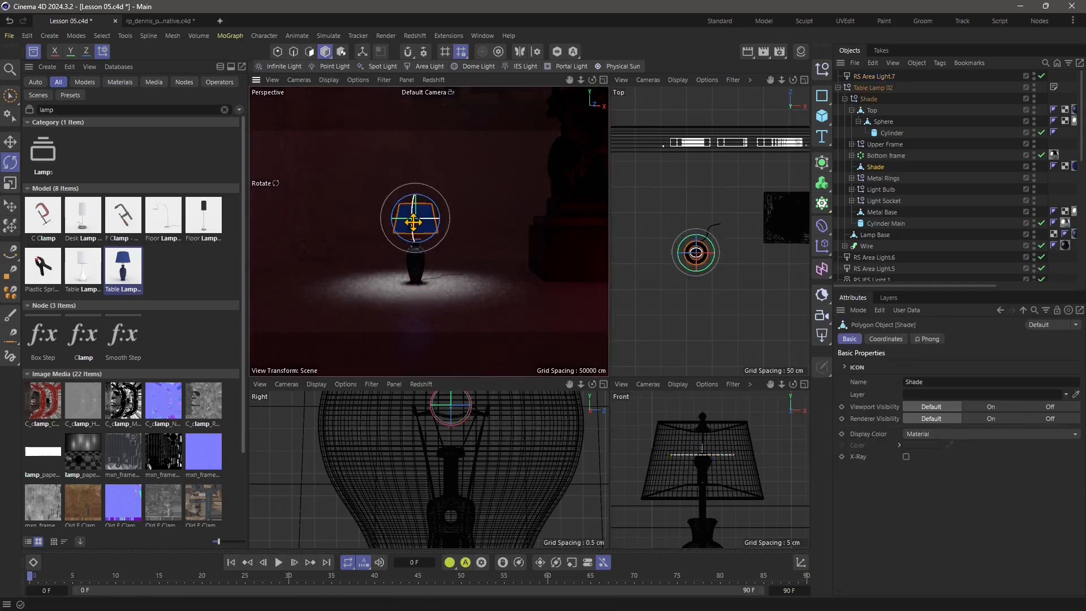
Step: Try different shadow transparency values on RS Area Light.7 and settle on 0.471
{"action": "left_click", "coordinate": [876, 77]}
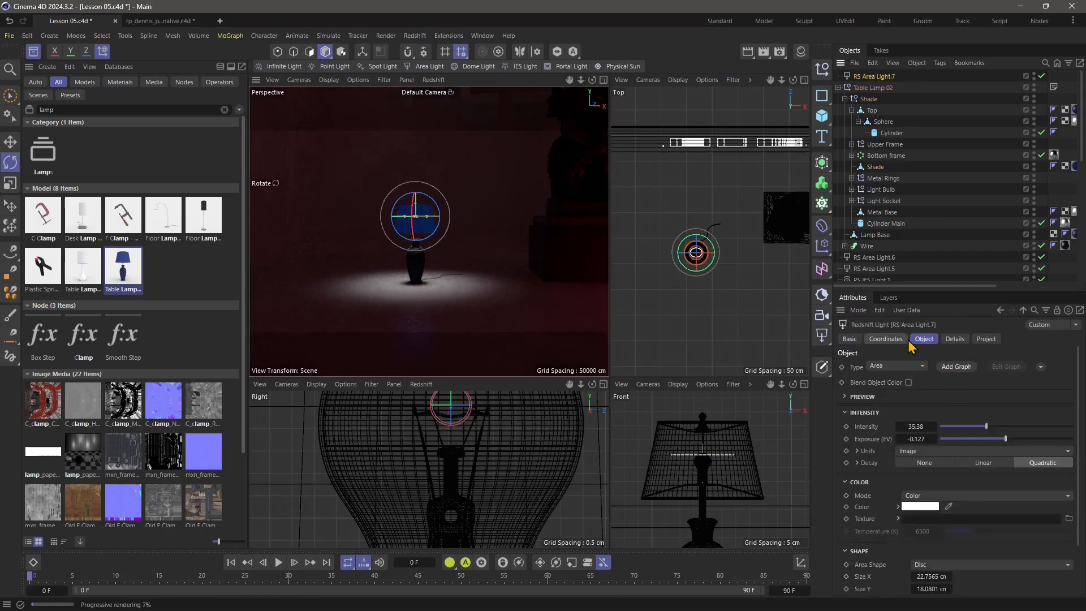
{"action": "left_click", "coordinate": [954, 339]}
{"action": "left_click_drag", "start_coordinate": [955, 396], "coordinate": [1019, 400]}
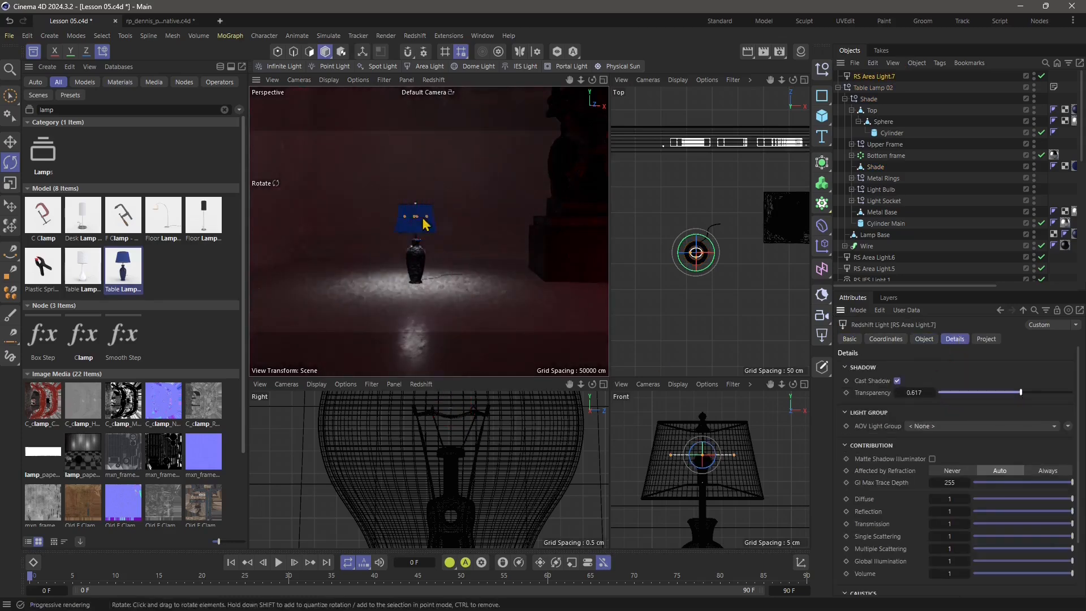
{"action": "left_click_drag", "start_coordinate": [1021, 392], "coordinate": [1076, 407]}
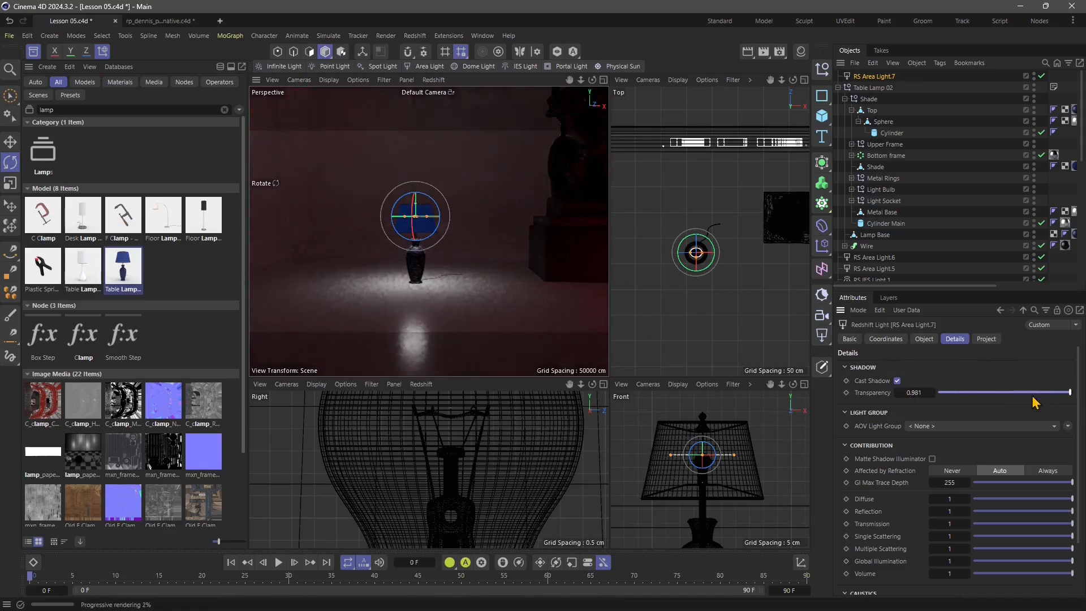
{"action": "left_click_drag", "start_coordinate": [1066, 394], "coordinate": [1001, 393]}
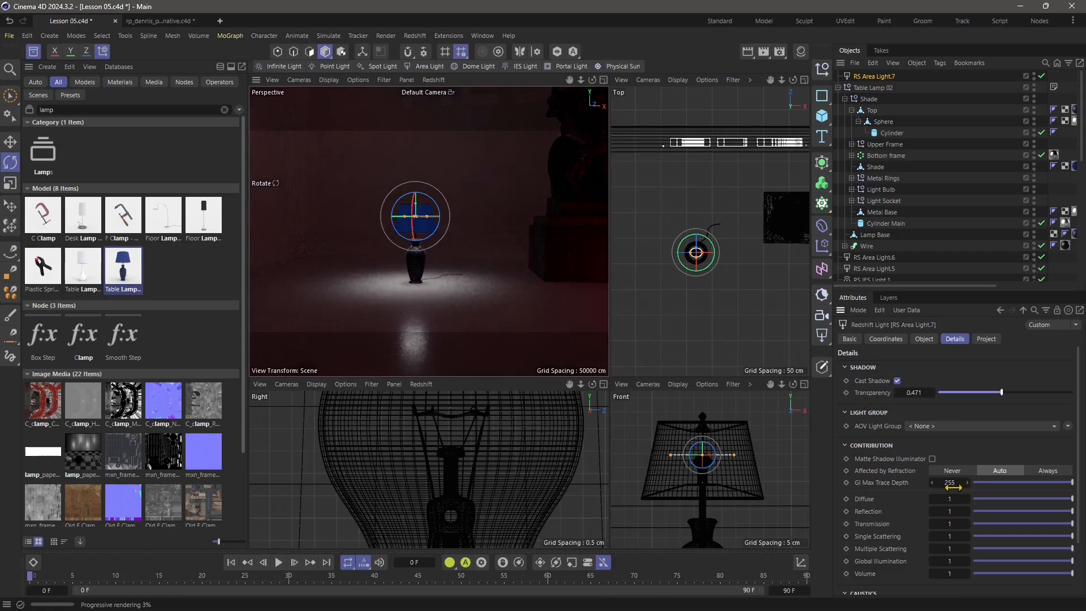
Step: Look over the light's contribution and caustics settings and set its shape spread to 0.83
{"action": "scroll", "coordinate": [927, 529], "scroll_direction": "down", "scroll_amount": 3}
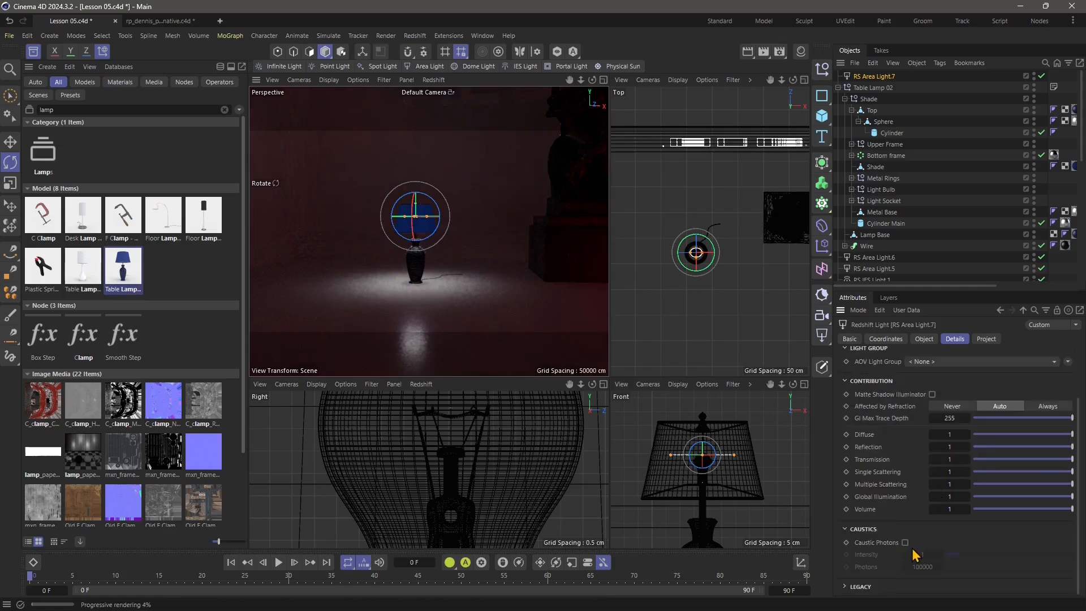
{"action": "scroll", "coordinate": [914, 556], "scroll_direction": "up", "scroll_amount": 3}
{"action": "left_click", "coordinate": [924, 338]}
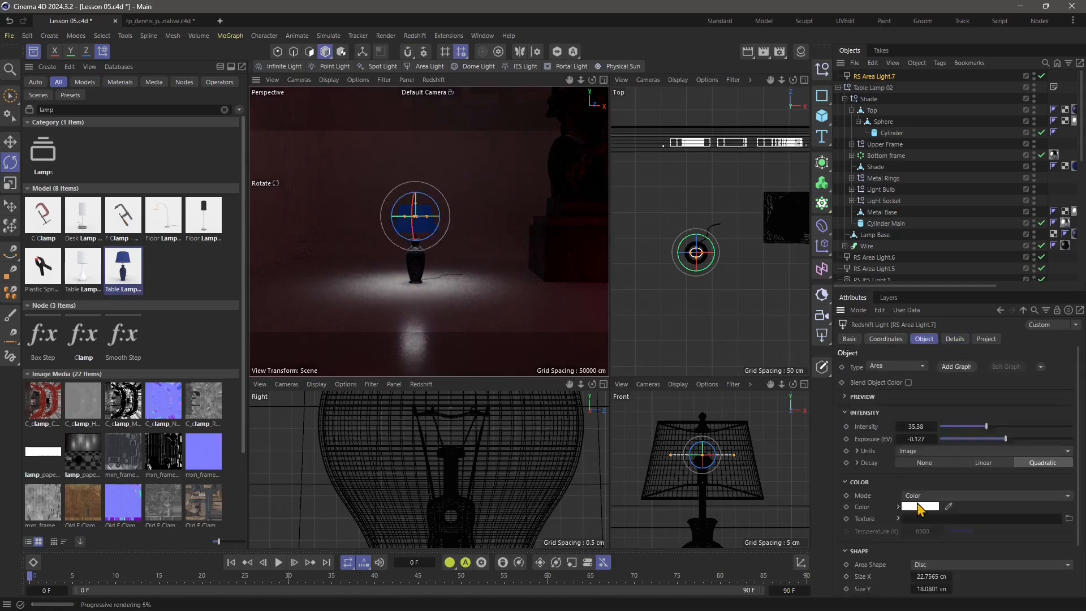
{"action": "left_click_drag", "start_coordinate": [993, 541], "coordinate": [1052, 540]}
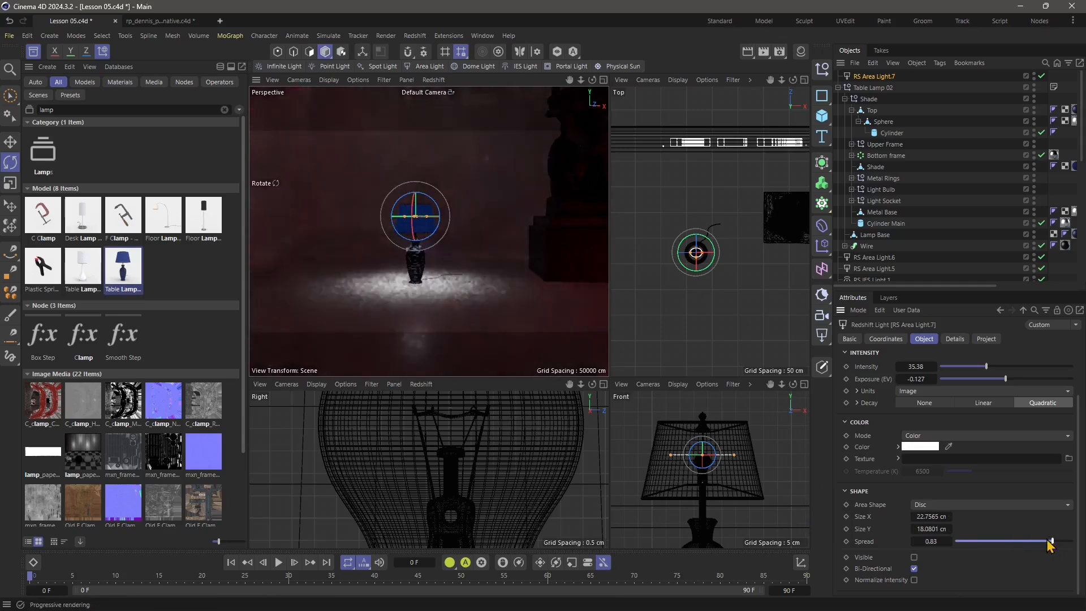